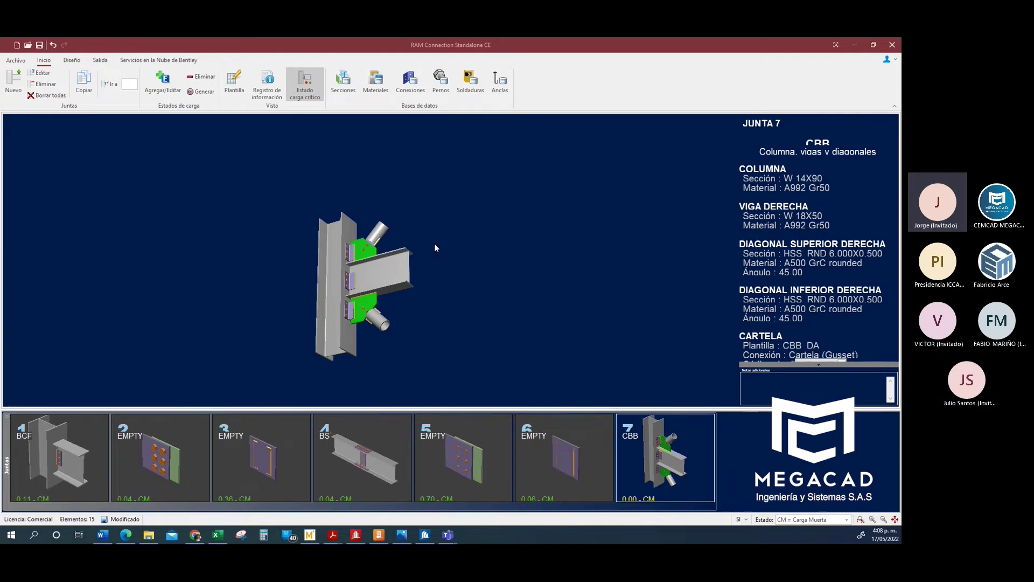
{"action": "left_click", "coordinate": [855, 45]}
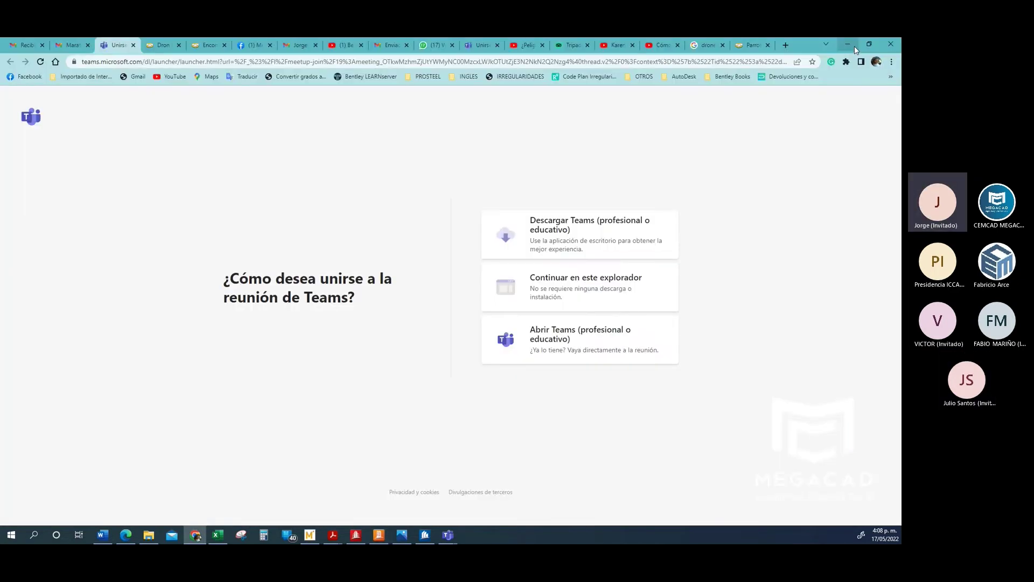
{"action": "left_click", "coordinate": [851, 42]}
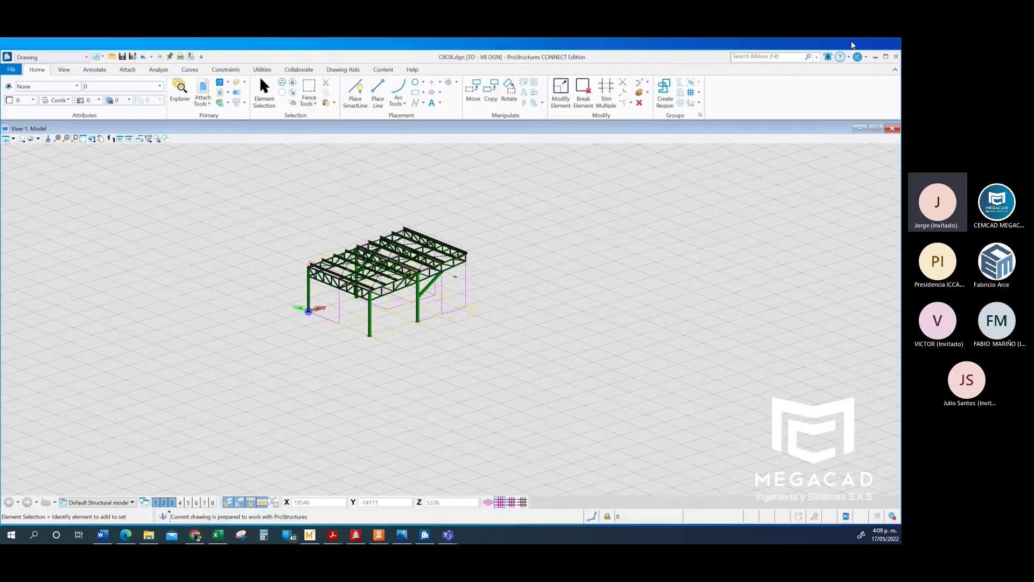
{"action": "left_click", "coordinate": [874, 58]}
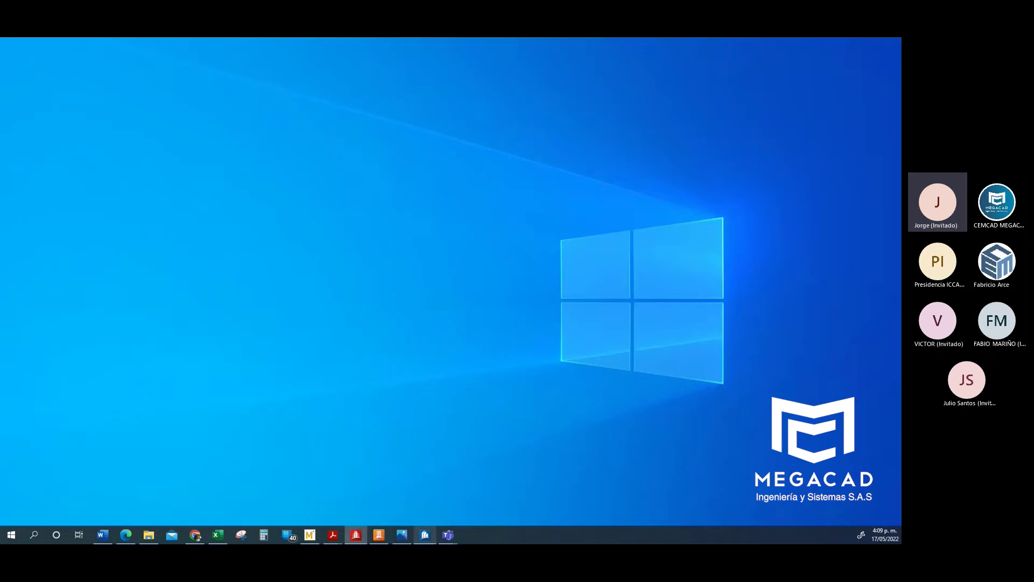
{"action": "mouse_move", "coordinate": [448, 533]}
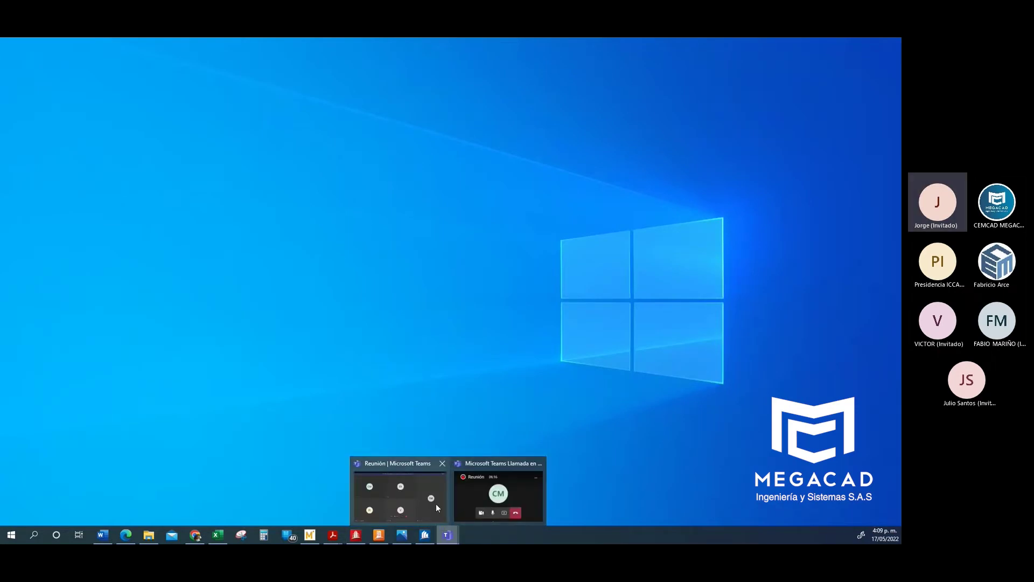
{"action": "left_click", "coordinate": [379, 534]}
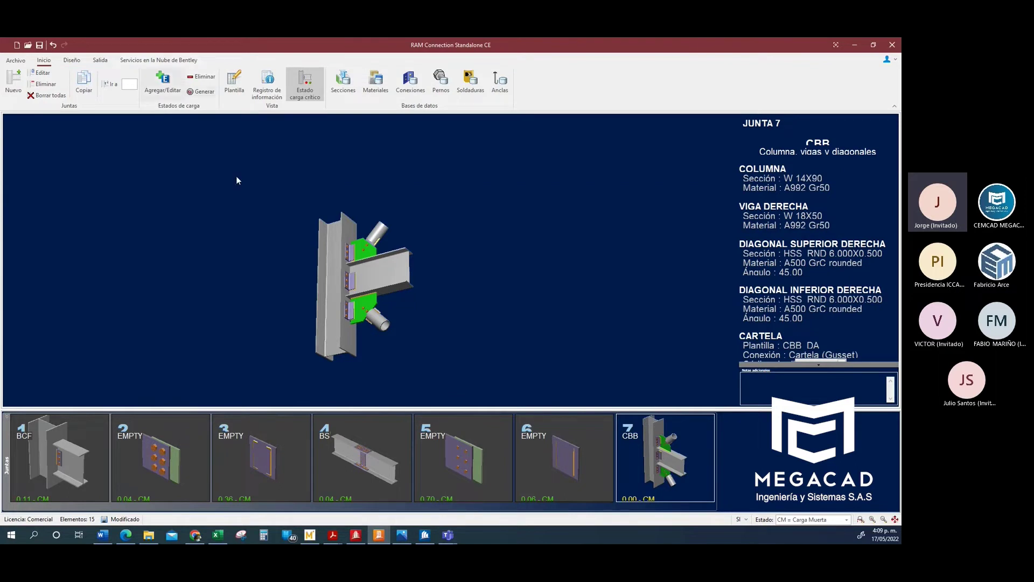
- Start a new joint, show the Viga a soporte group and widen the dialog so all its joint types fit
{"action": "left_click", "coordinate": [12, 81]}
{"action": "left_click_drag", "start_coordinate": [340, 118], "coordinate": [111, 74]}
{"action": "left_click_drag", "start_coordinate": [276, 87], "coordinate": [237, 65]}
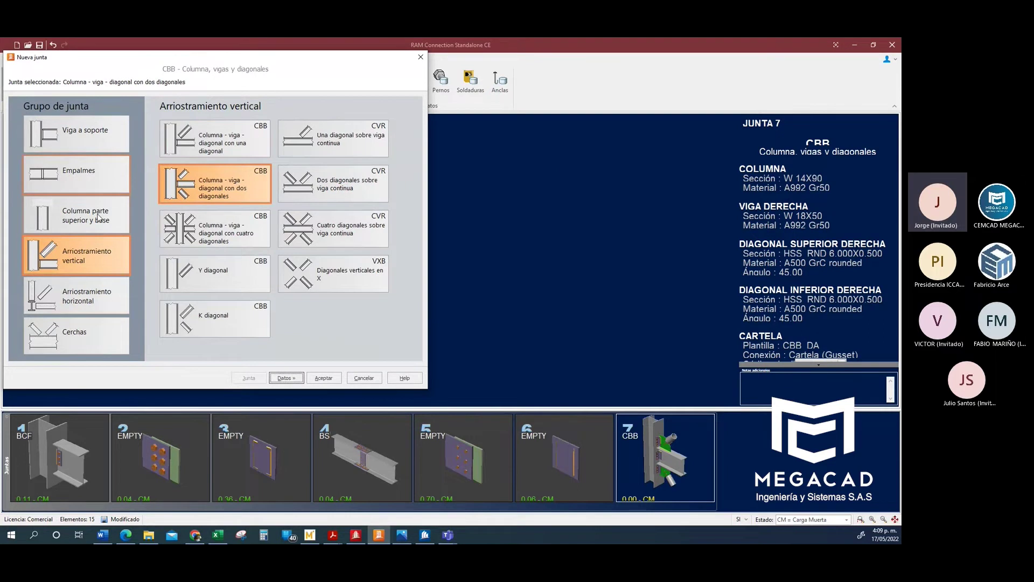
{"action": "left_click", "coordinate": [92, 138]}
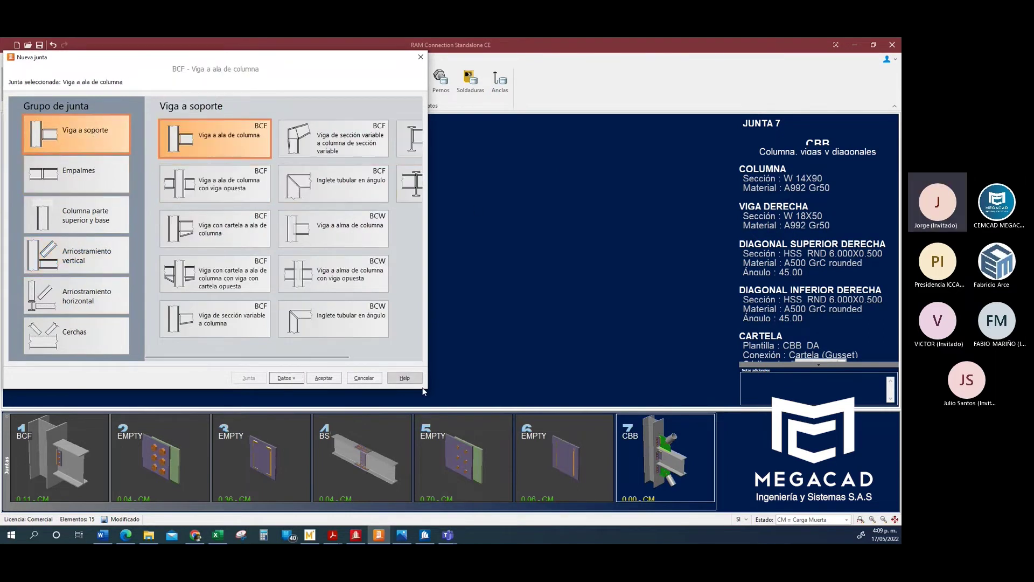
{"action": "left_click_drag", "start_coordinate": [428, 391], "coordinate": [615, 390]}
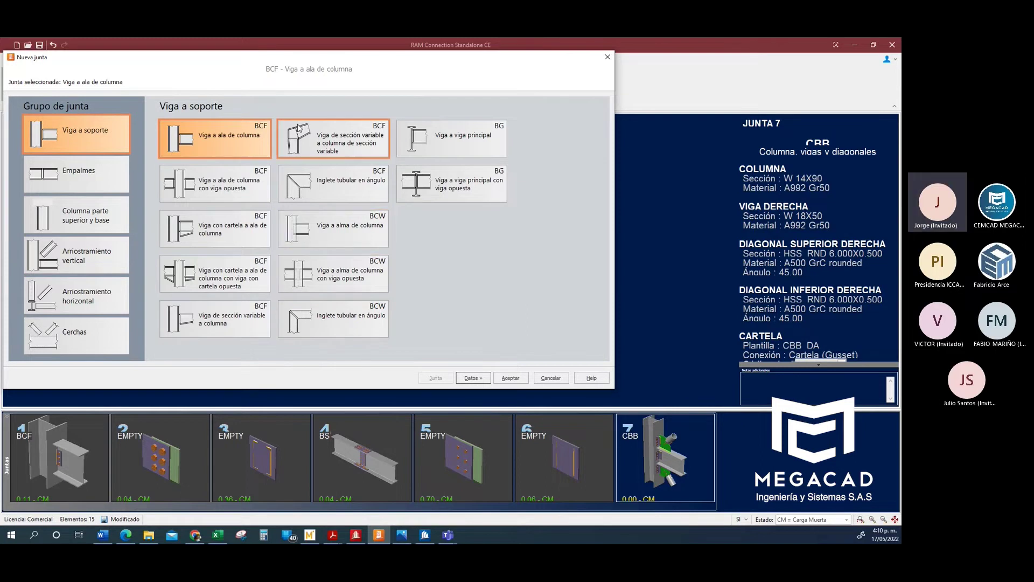
- Review the joint types offered for splices, column cap and base, vertical bracing, horizontal bracing and trusses
{"action": "left_click", "coordinate": [76, 186]}
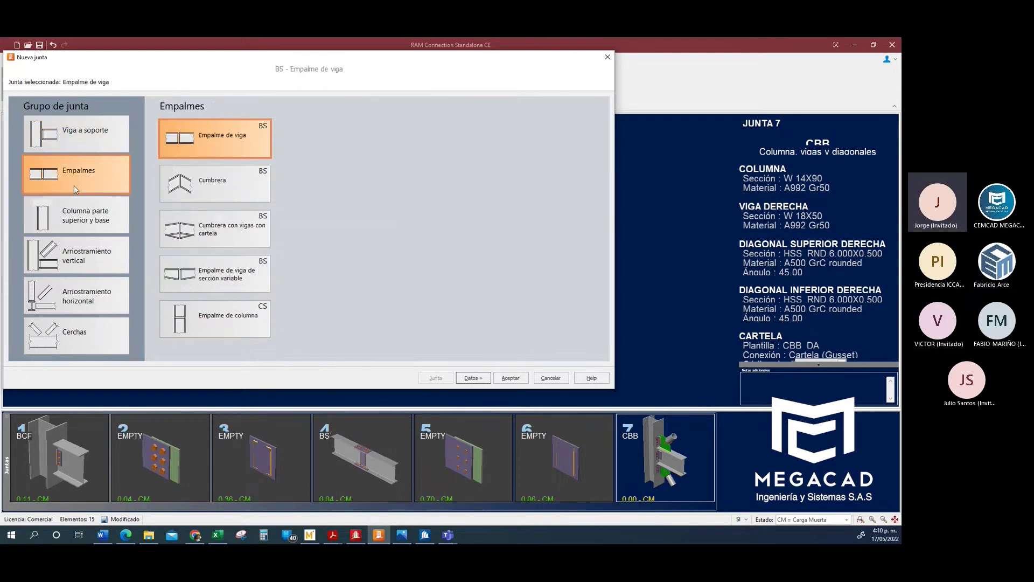
{"action": "left_click", "coordinate": [71, 214]}
{"action": "left_click", "coordinate": [76, 254]}
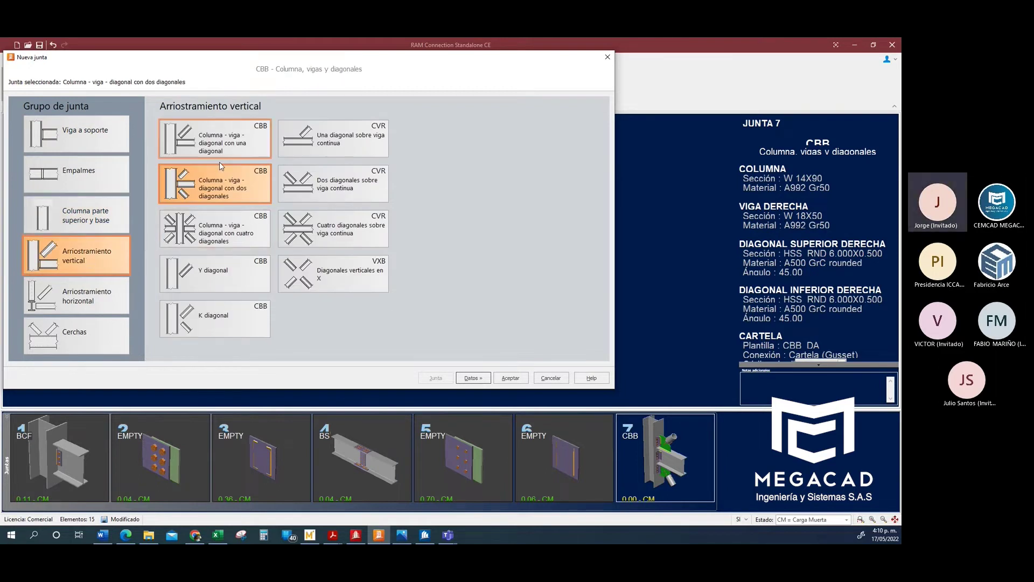
{"action": "left_click", "coordinate": [97, 292]}
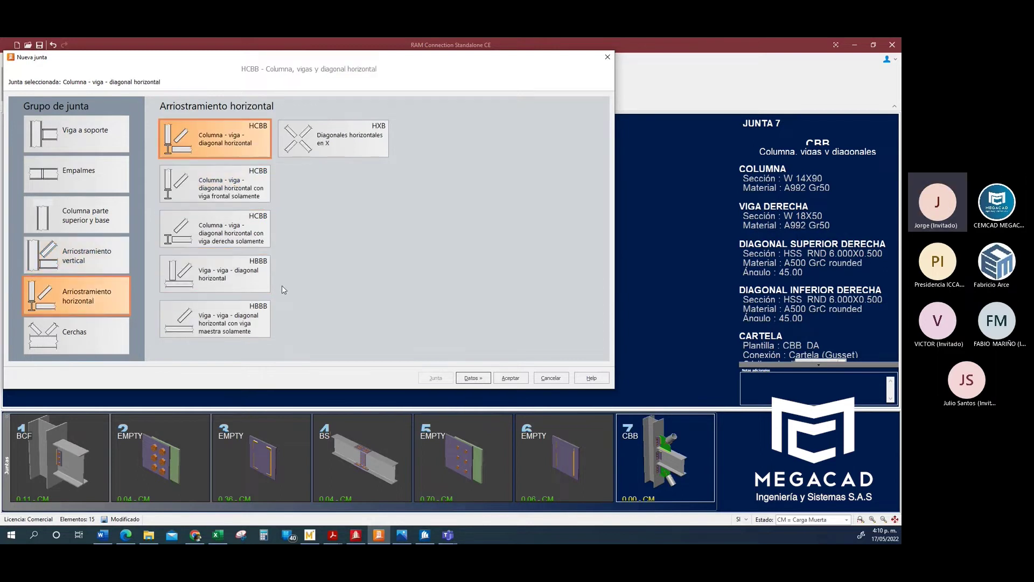
{"action": "left_click", "coordinate": [75, 335]}
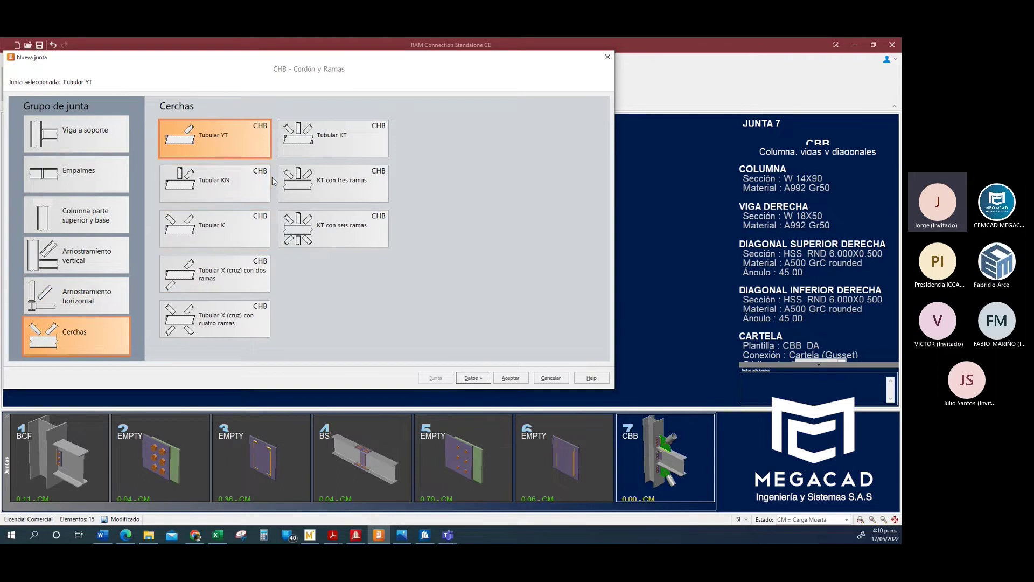
- Choose the Viga a viga principal (BG) joint from the Viga a soporte group and show its data in an enlarged dialog
{"action": "left_click", "coordinate": [78, 134]}
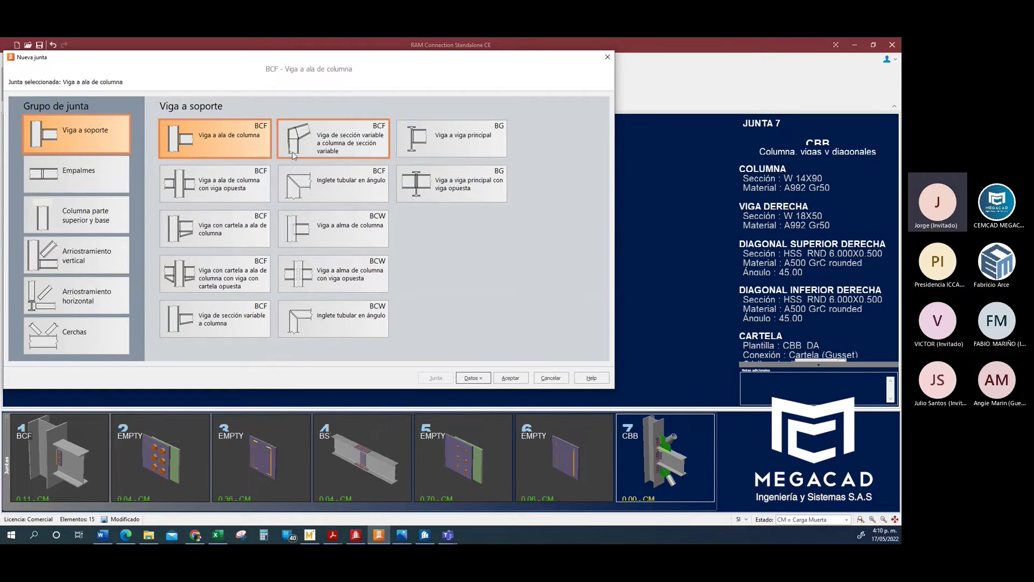
{"action": "left_click", "coordinate": [205, 228]}
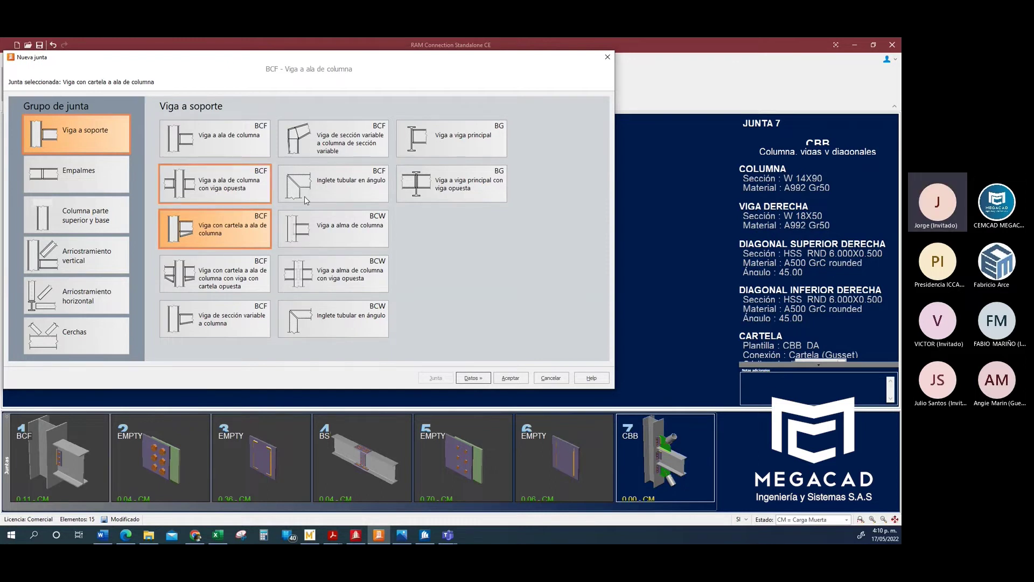
{"action": "left_click", "coordinate": [442, 136]}
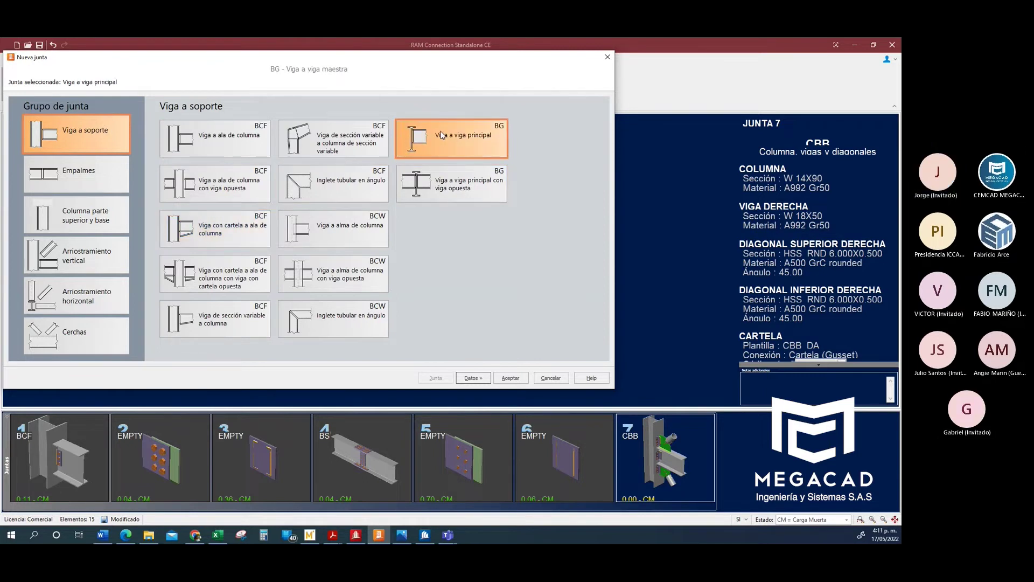
{"action": "left_click", "coordinate": [473, 377]}
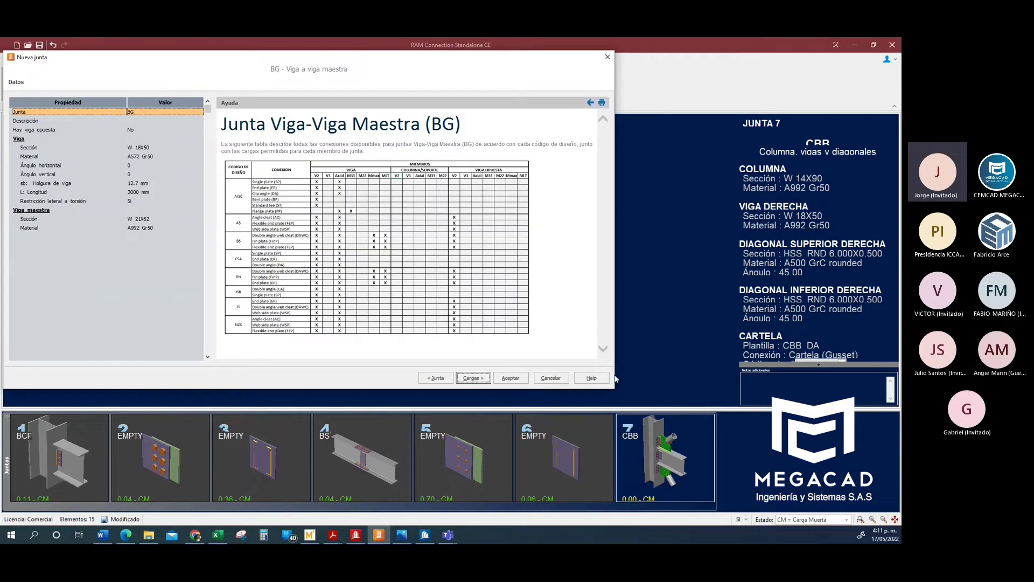
{"action": "left_click_drag", "start_coordinate": [616, 392], "coordinate": [750, 495]}
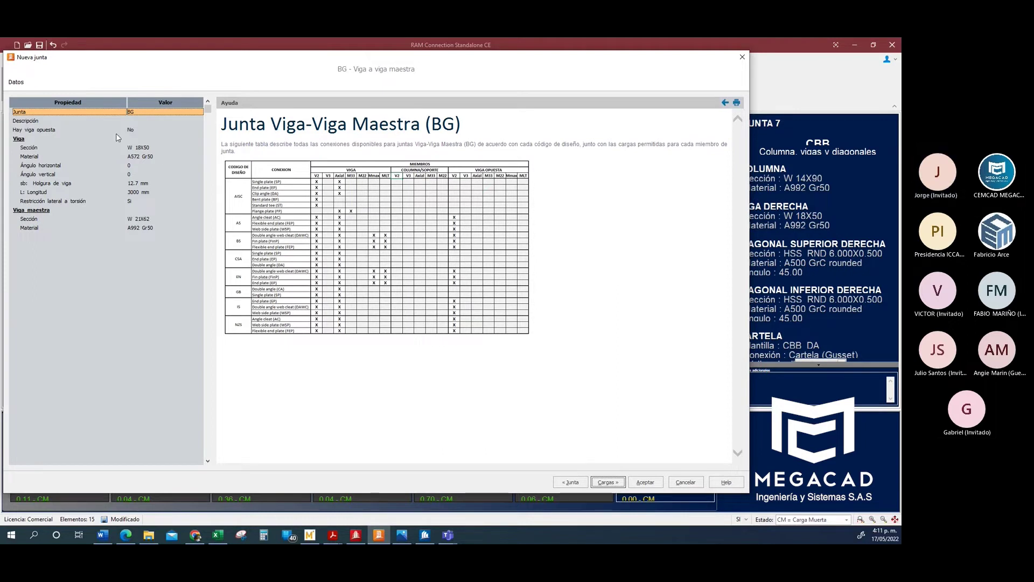
- Enter GG as the joint's description and keep the opposite beam option at No
{"action": "left_click", "coordinate": [141, 120]}
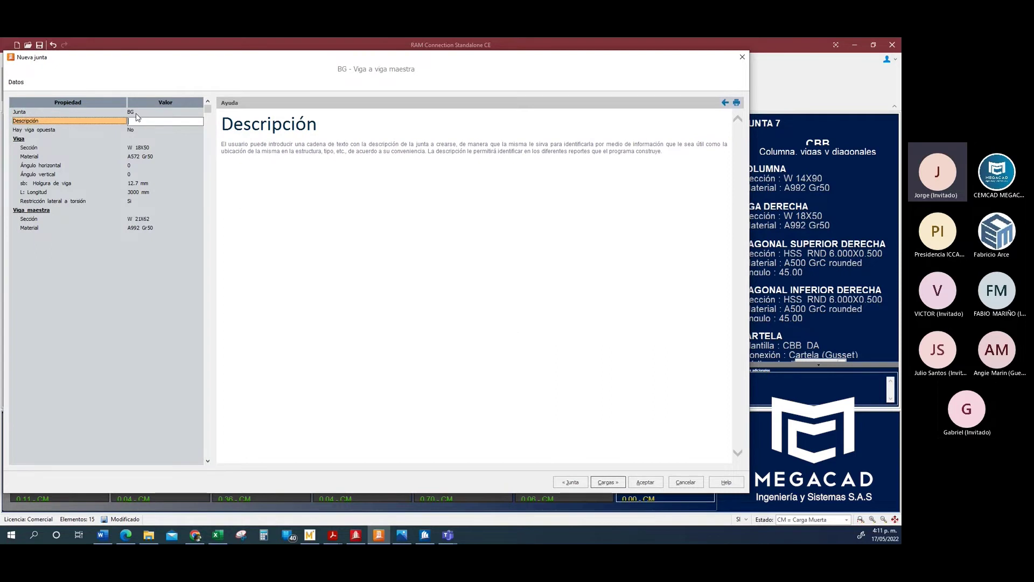
{"action": "left_click", "coordinate": [136, 113]}
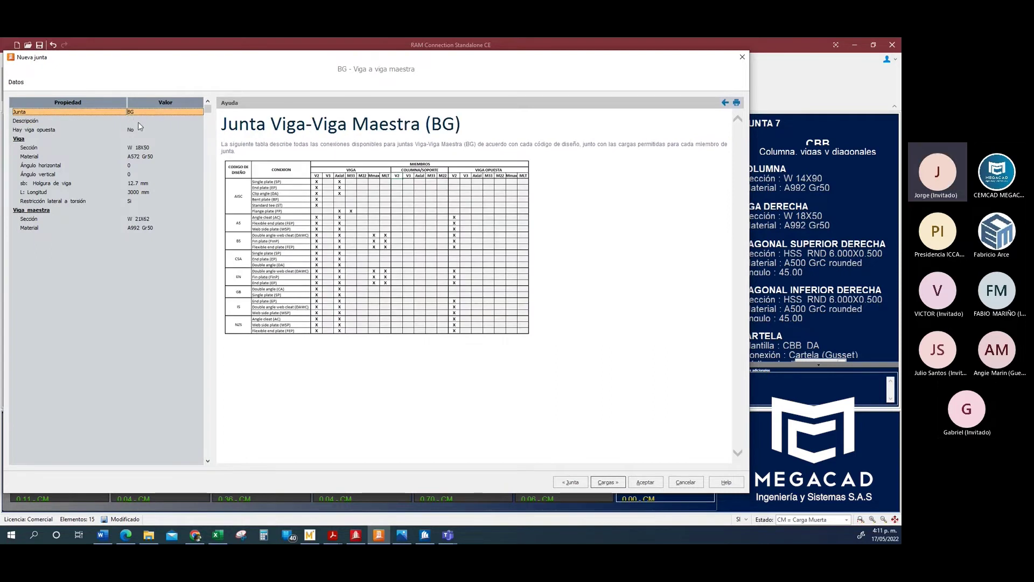
{"action": "left_click", "coordinate": [144, 120]}
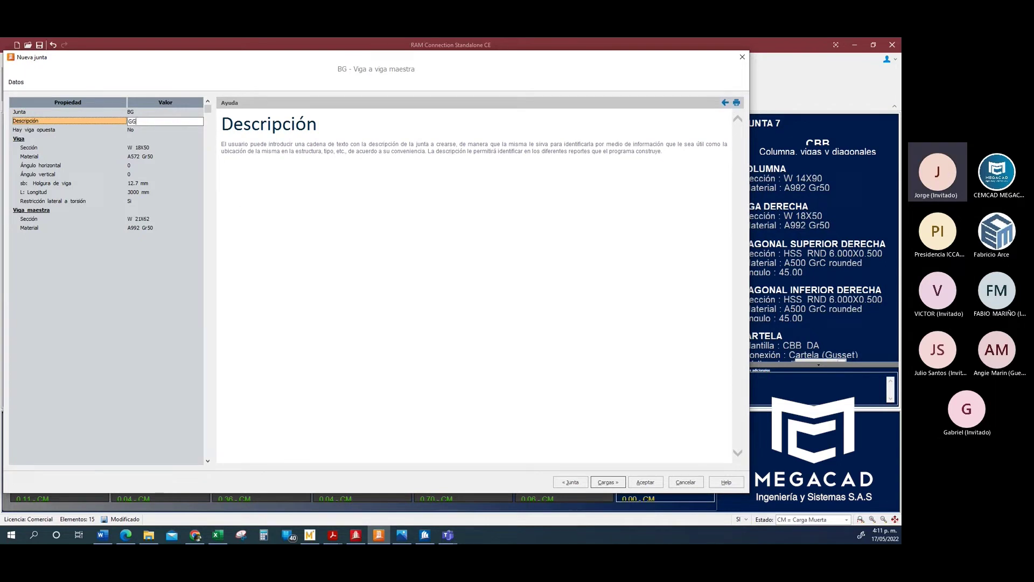
{"action": "left_click", "coordinate": [146, 131]}
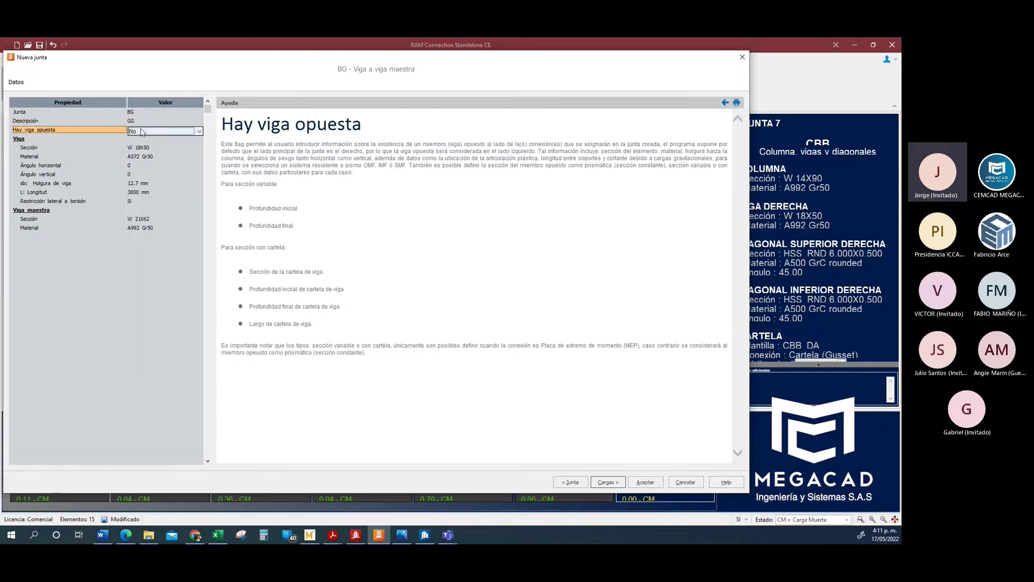
{"action": "left_click", "coordinate": [199, 133]}
{"action": "left_click", "coordinate": [174, 141]}
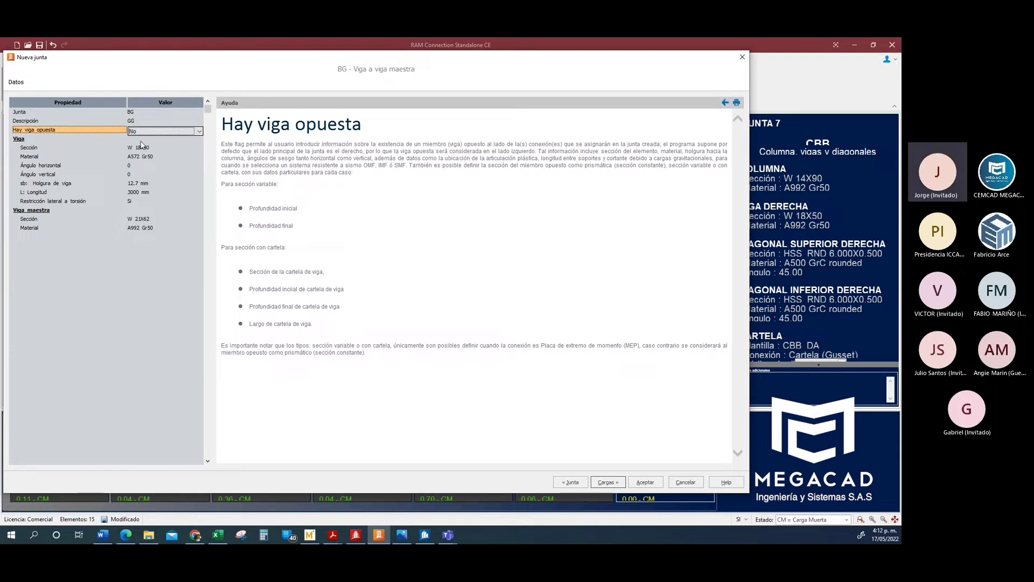
- Proceed to the joint's loads and examine the V2, Axial, M33, MMax and MLT entries for the CM condition
{"action": "left_click", "coordinate": [608, 482]}
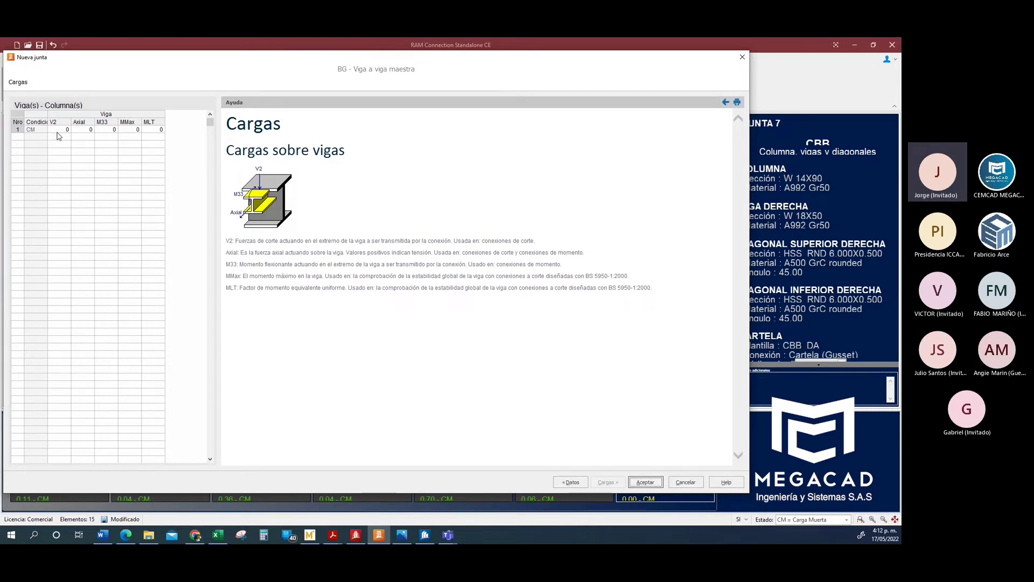
{"action": "left_click", "coordinate": [60, 129]}
{"action": "left_click", "coordinate": [66, 129]}
{"action": "left_click", "coordinate": [90, 130]}
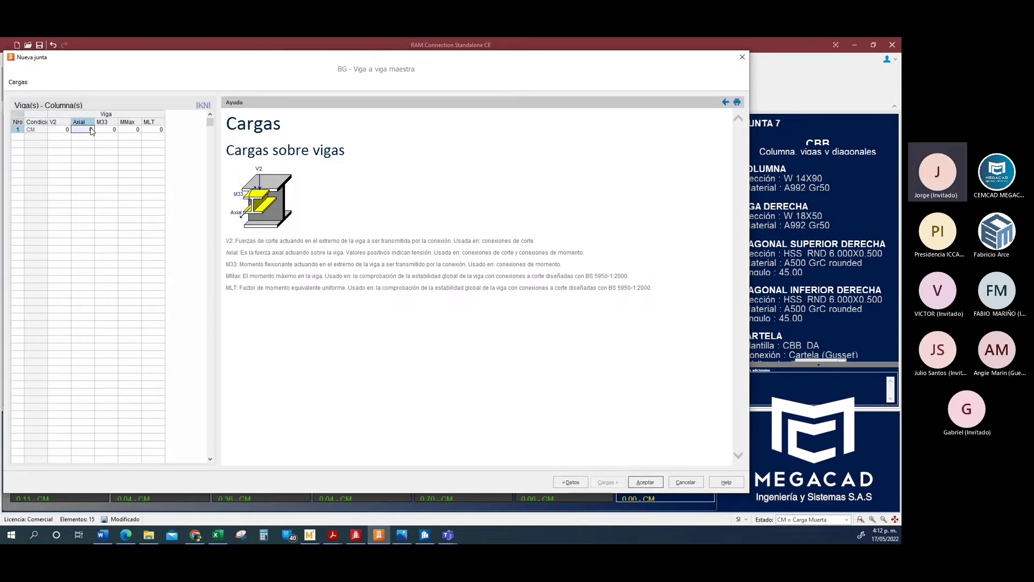
{"action": "left_click", "coordinate": [108, 130]}
{"action": "left_click", "coordinate": [132, 130]}
{"action": "left_click", "coordinate": [150, 132]}
{"action": "left_click", "coordinate": [60, 131]}
{"action": "left_click", "coordinate": [82, 131]}
{"action": "left_click", "coordinate": [99, 131]}
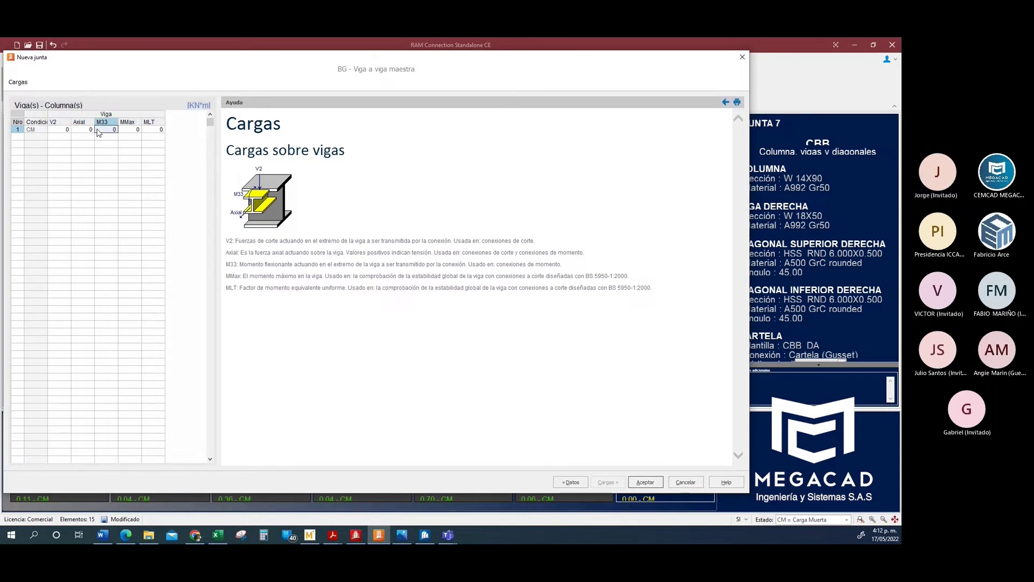
{"action": "left_click", "coordinate": [133, 132]}
{"action": "left_click", "coordinate": [157, 132]}
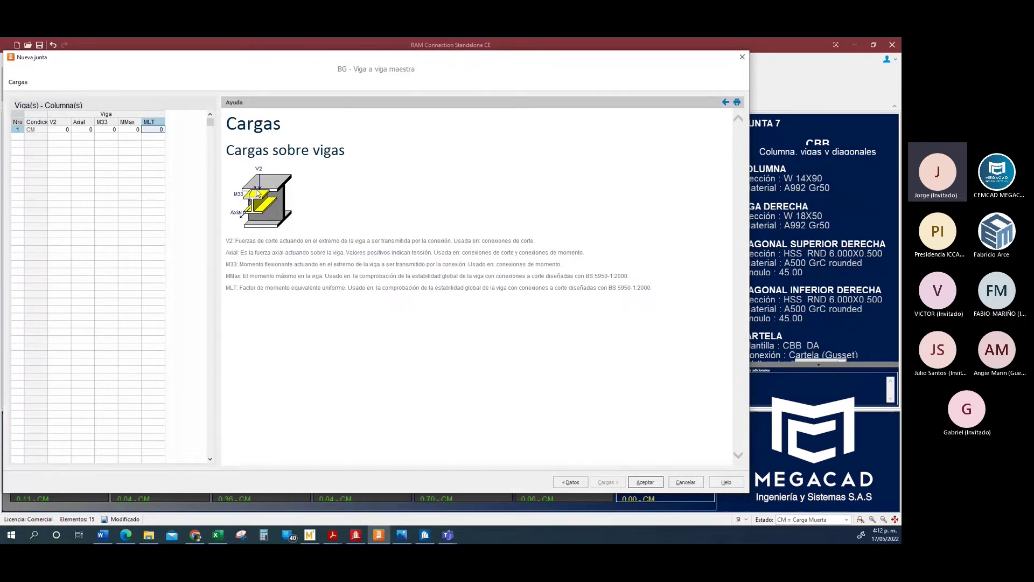
- Set the beam's V2 shear load to 100 kN for the CM condition and create the joint
{"action": "left_click", "coordinate": [60, 130]}
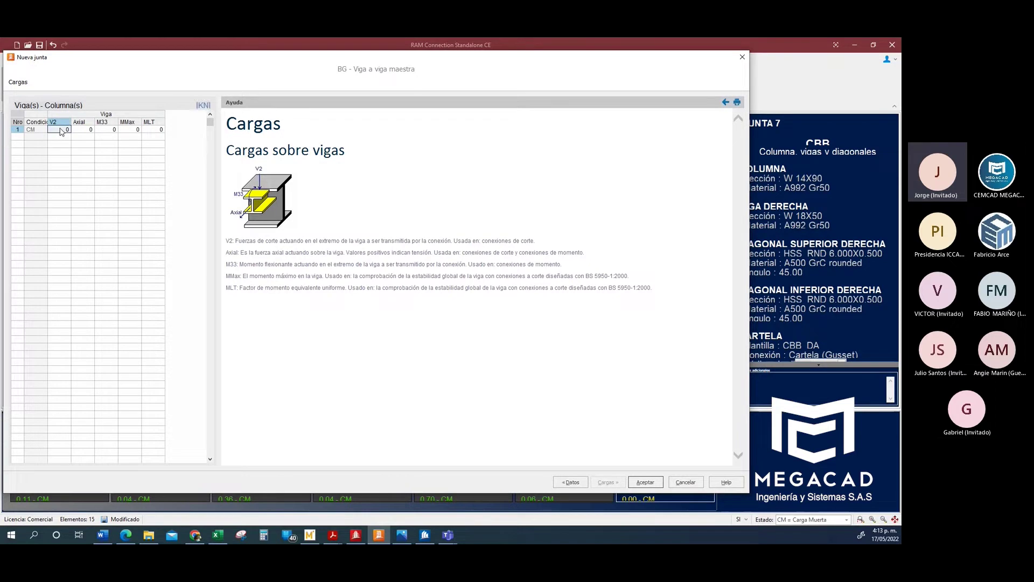
{"action": "type", "text": "100"}
{"action": "left_click", "coordinate": [644, 482]}
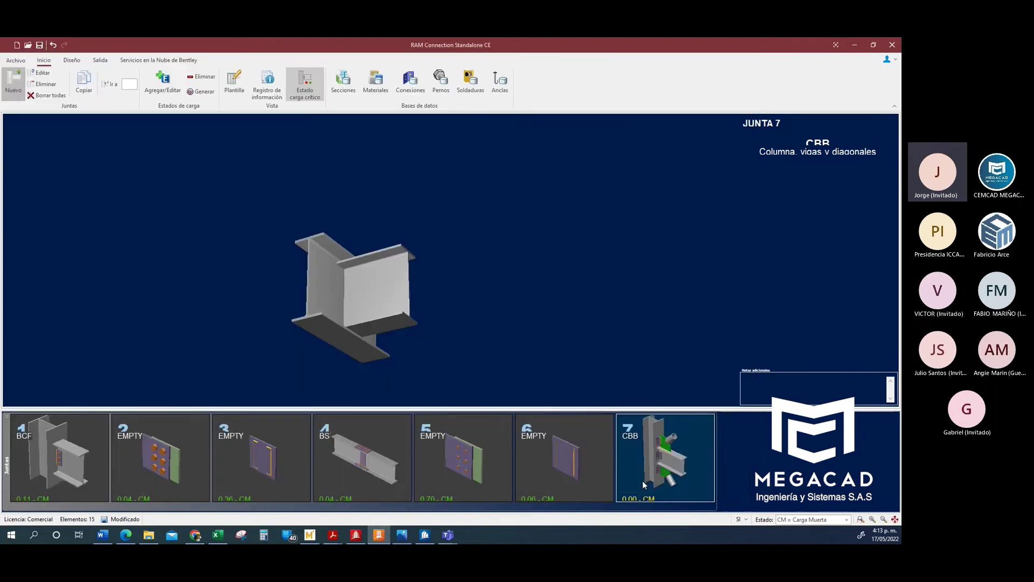
- Review the unit configuration for lengths, section dimensions, forces and moments, and close it without changes
{"action": "left_click", "coordinate": [744, 520]}
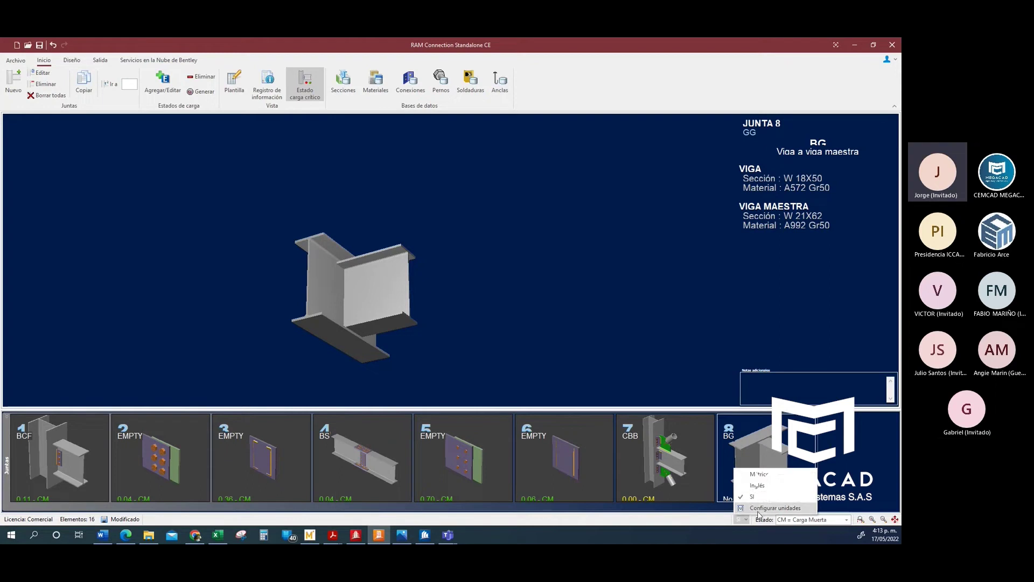
{"action": "left_click", "coordinate": [775, 508]}
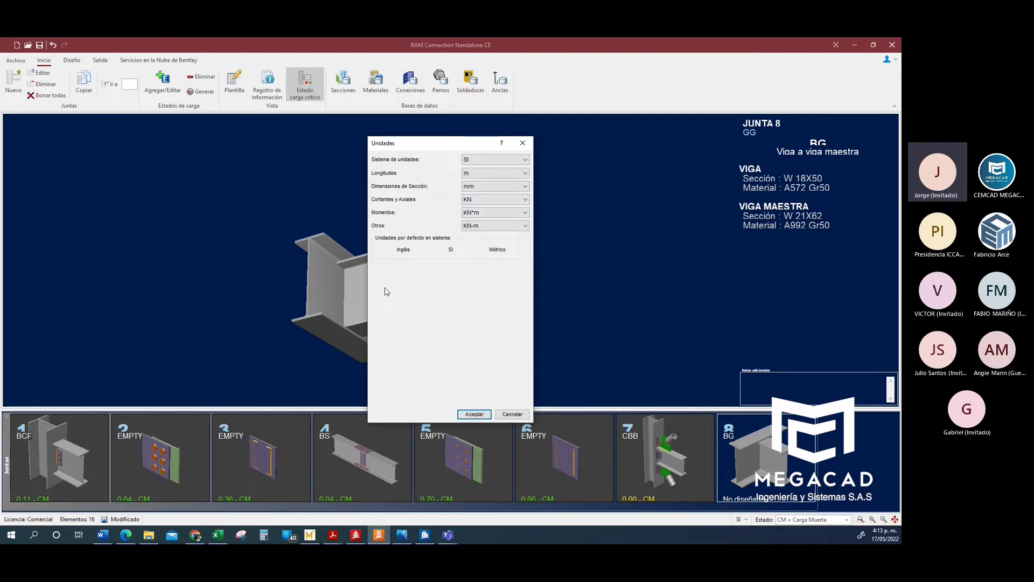
{"action": "left_click", "coordinate": [476, 416]}
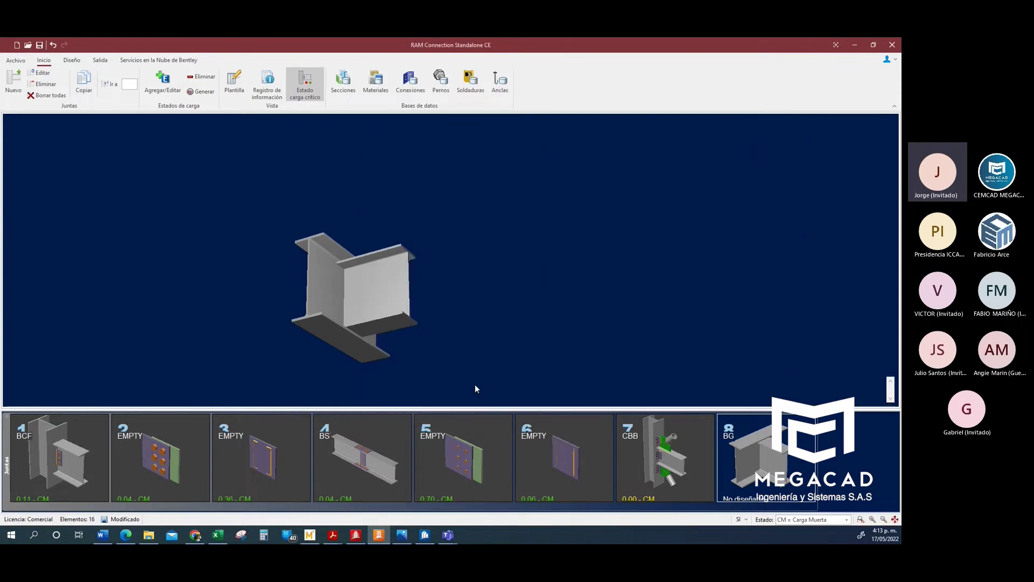
- Inspect the new beam-to-girder joint in 3D and review its editable member data without changing anything
{"action": "left_click_drag", "start_coordinate": [423, 238], "coordinate": [406, 264]}
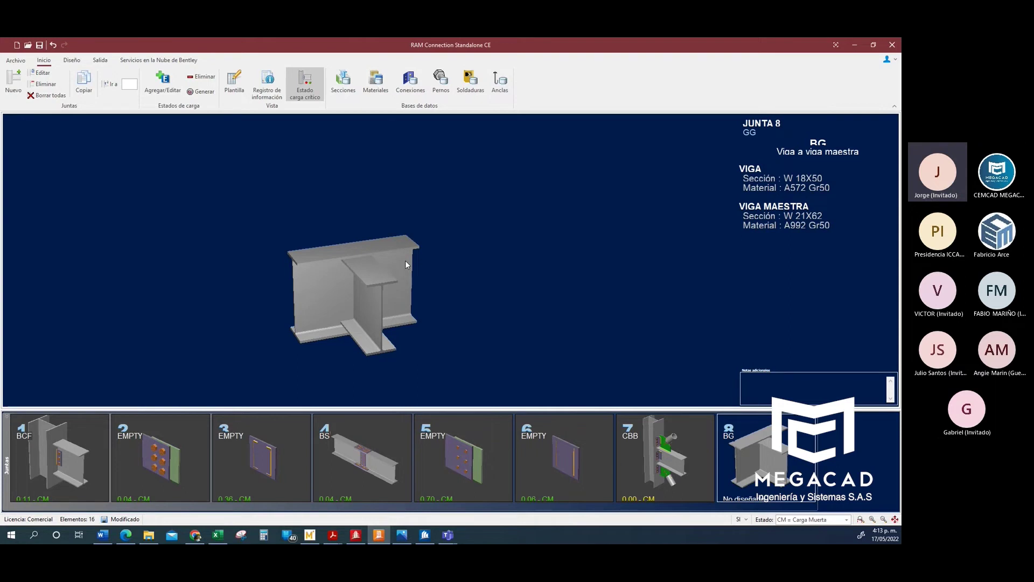
{"action": "left_click_drag", "start_coordinate": [363, 299], "coordinate": [379, 284]}
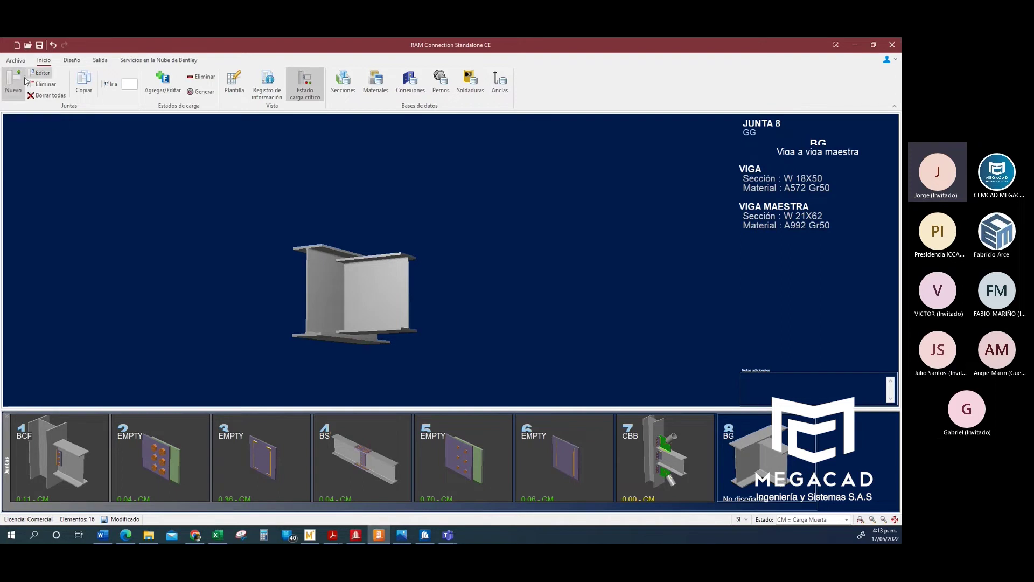
{"action": "left_click", "coordinate": [42, 74]}
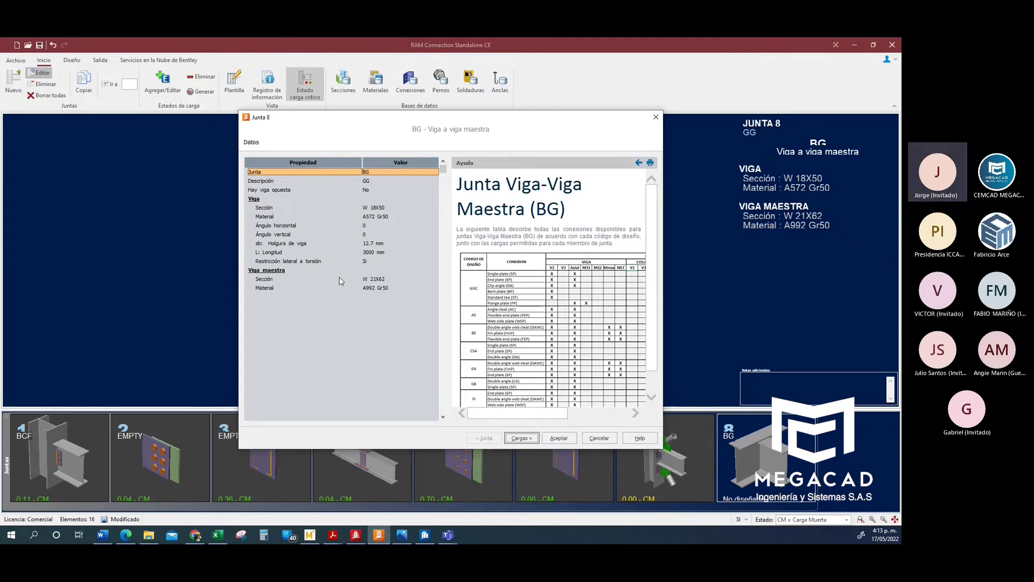
{"action": "left_click", "coordinate": [655, 117]}
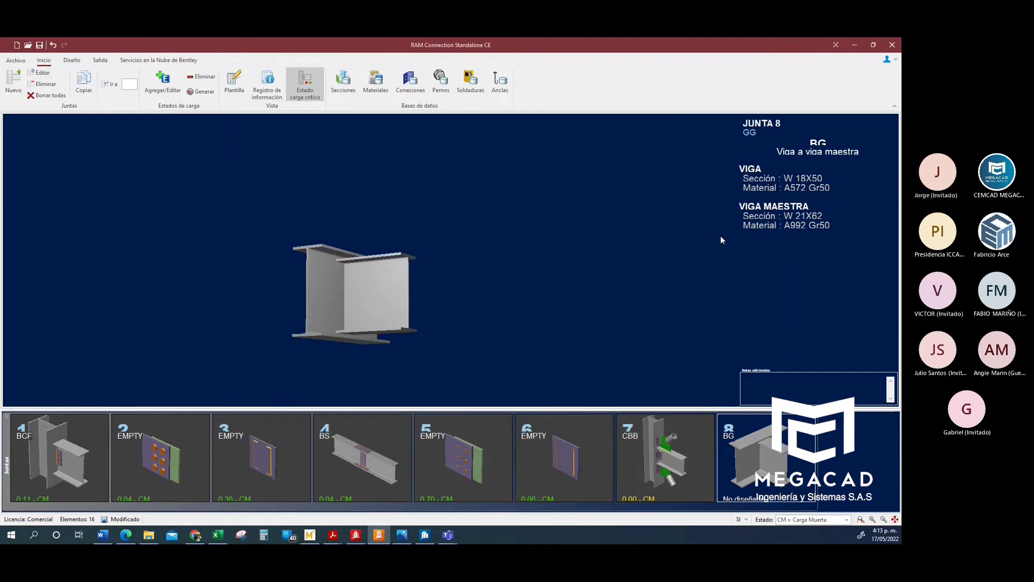
- Examine the connection design configuration, including its code, seismic parameters and load conditions, and close it without changes
{"action": "mouse_move", "coordinate": [419, 295]}
{"action": "left_mouse_down"}
{"action": "mouse_move", "coordinate": [427, 291]}
{"action": "mouse_move", "coordinate": [409, 295]}
{"action": "left_mouse_up"}
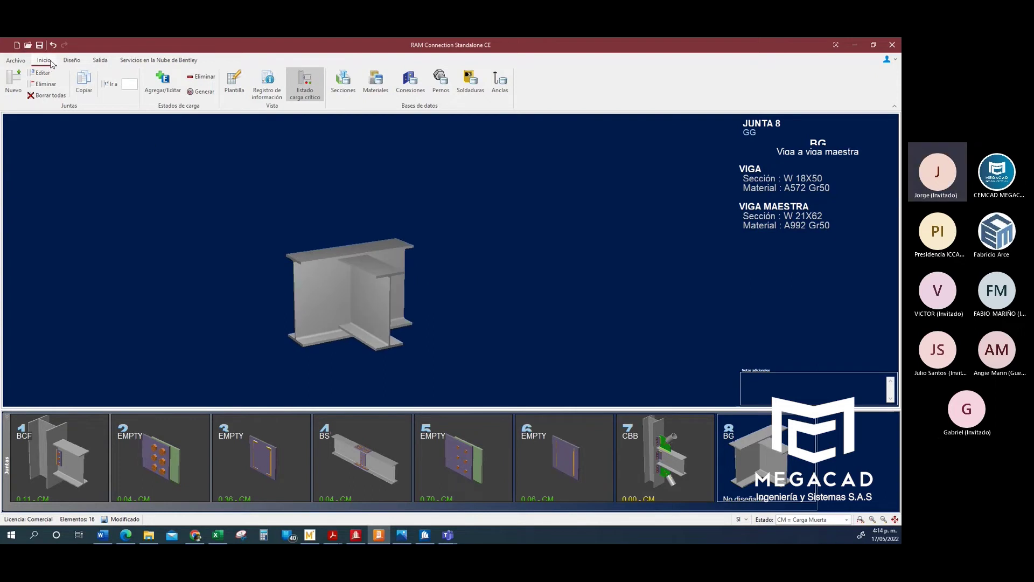
{"action": "left_click", "coordinate": [76, 62]}
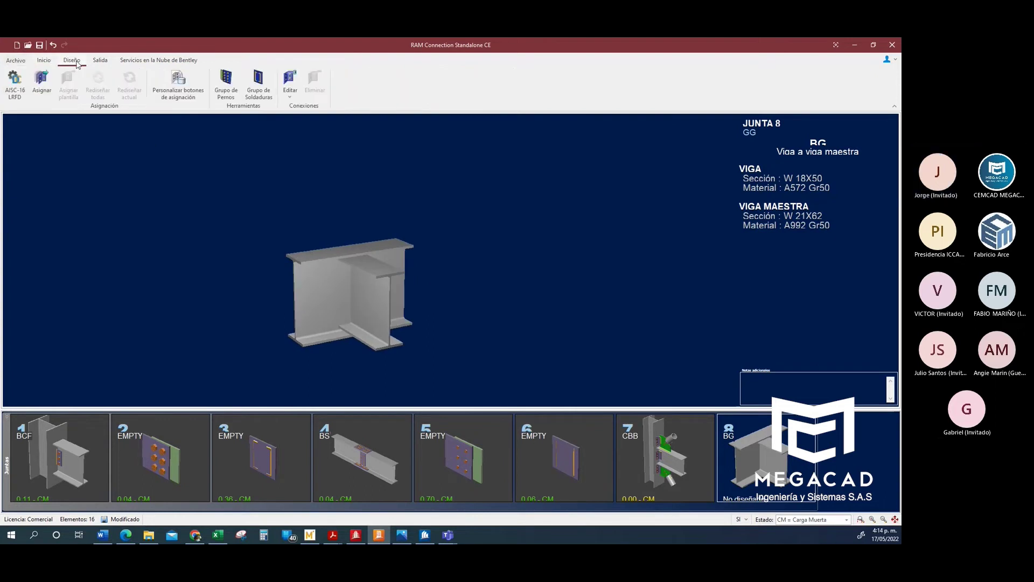
{"action": "mouse_move", "coordinate": [312, 308]}
{"action": "middle_mouse_down"}
{"action": "mouse_move", "coordinate": [325, 293]}
{"action": "mouse_move", "coordinate": [310, 283]}
{"action": "mouse_move", "coordinate": [338, 296]}
{"action": "mouse_move", "coordinate": [321, 299]}
{"action": "middle_mouse_up"}
{"action": "left_click", "coordinate": [15, 86]}
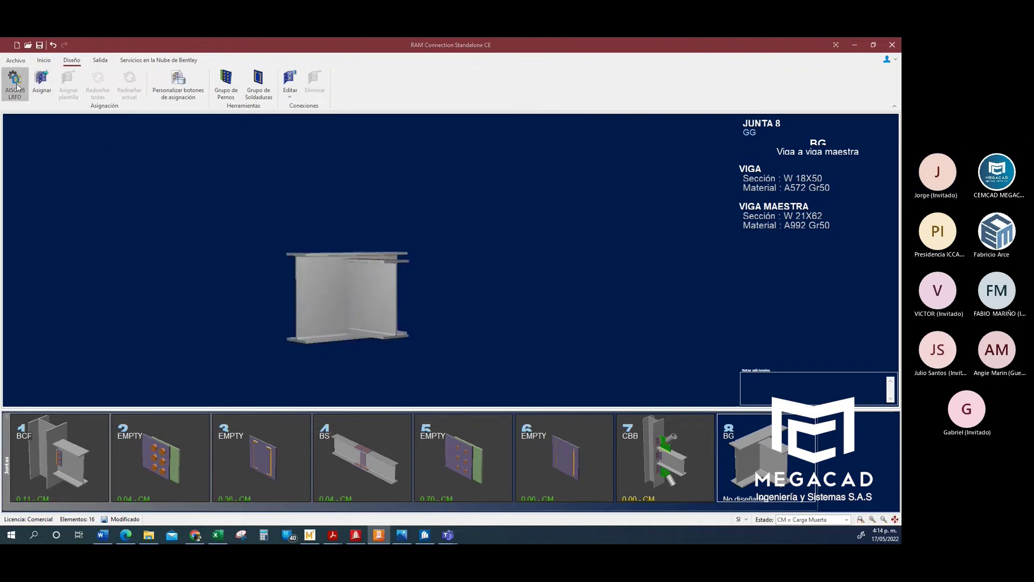
{"action": "left_click_drag", "start_coordinate": [369, 130], "coordinate": [334, 107]}
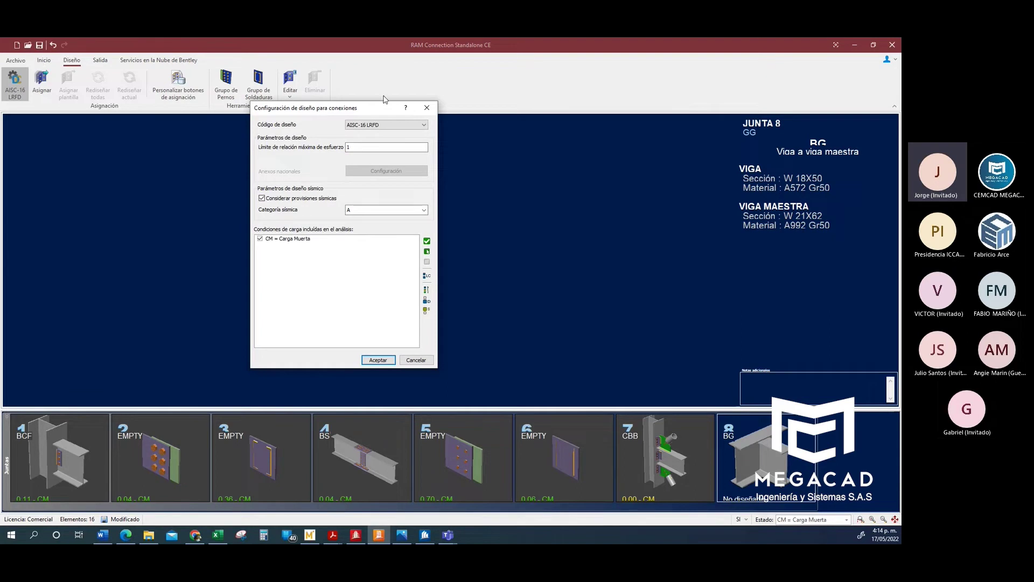
{"action": "left_click", "coordinate": [427, 107]}
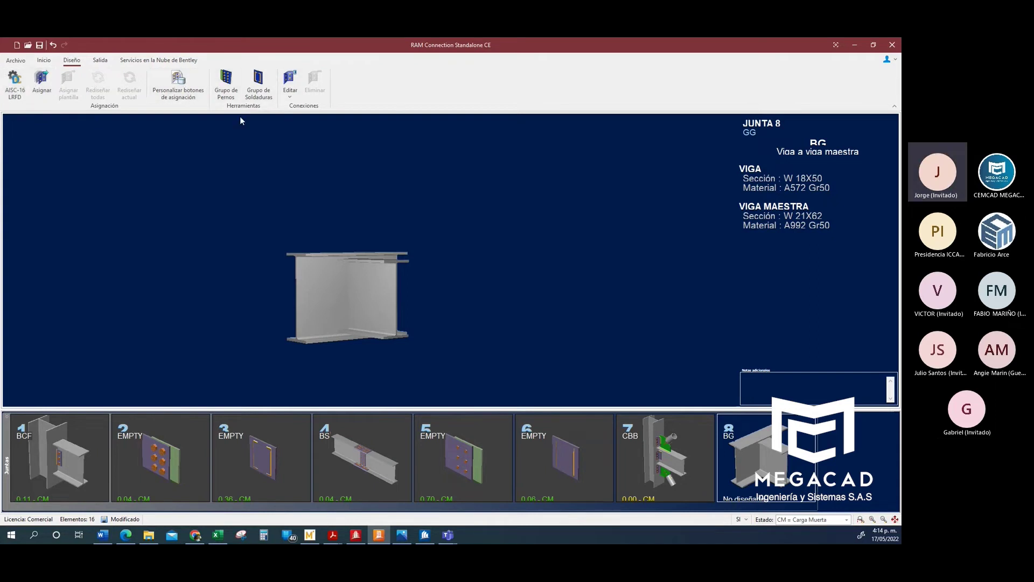
- Reopen the connection design configuration, choose AISC-16 LRFD as the design code and examine the maximum stress ratio limit
{"action": "left_click", "coordinate": [15, 82]}
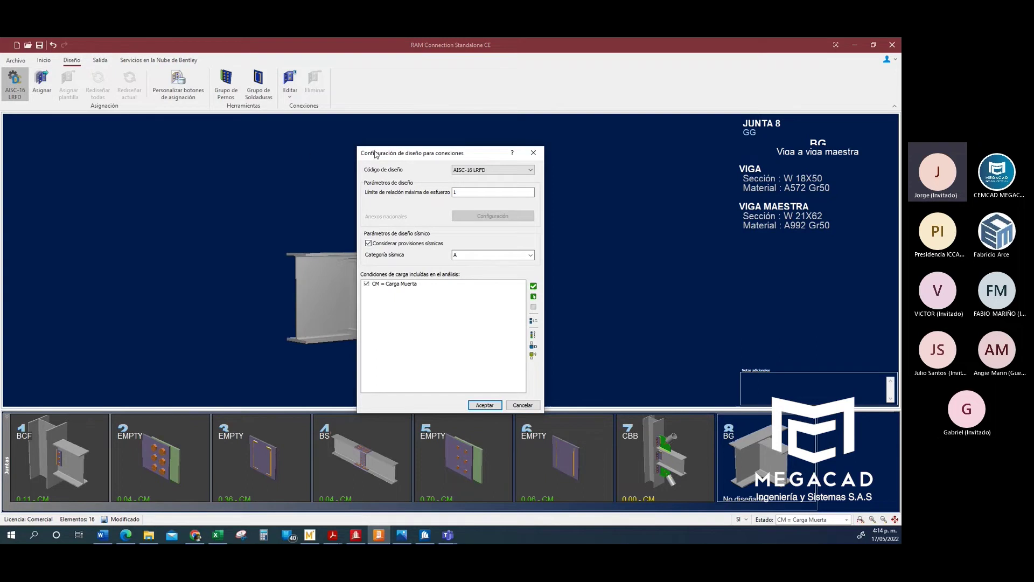
{"action": "left_click_drag", "start_coordinate": [415, 155], "coordinate": [255, 71]}
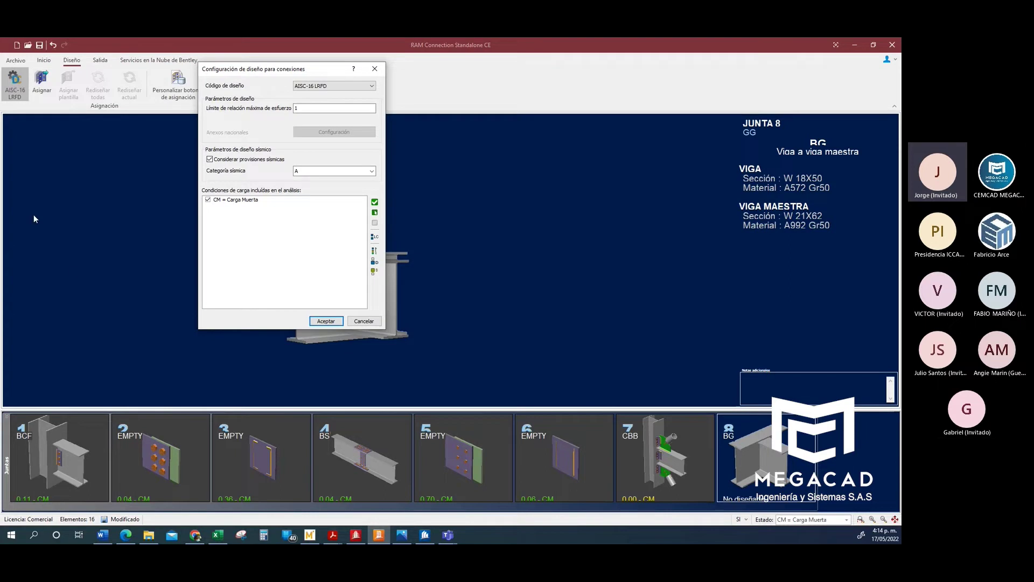
{"action": "left_click", "coordinate": [340, 87]}
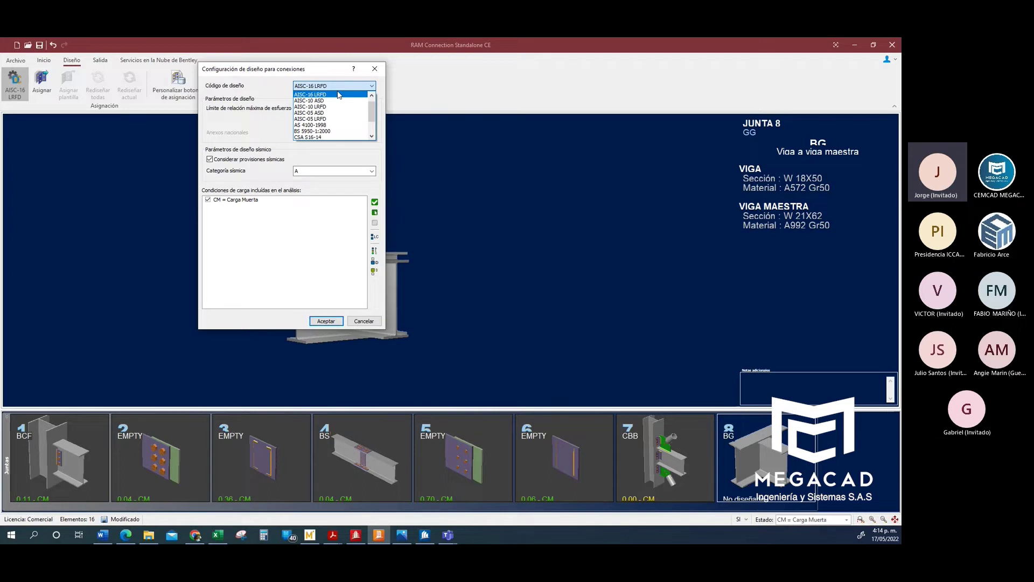
{"action": "left_click", "coordinate": [338, 94]}
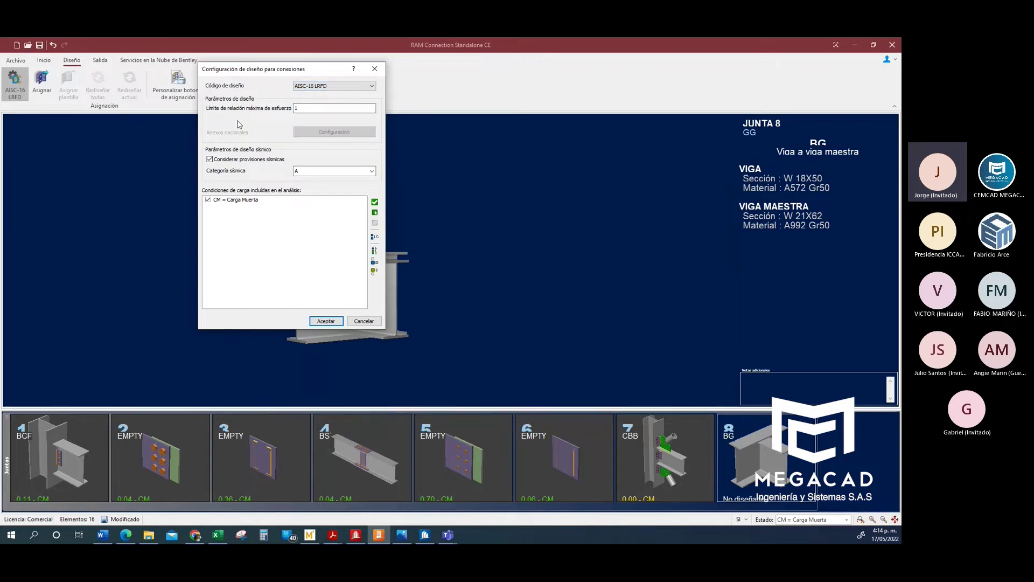
{"action": "double_click", "coordinate": [295, 108]}
- Toggle the seismic provisions off and on, and examine the available seismic categories from A to F
{"action": "left_click", "coordinate": [211, 161]}
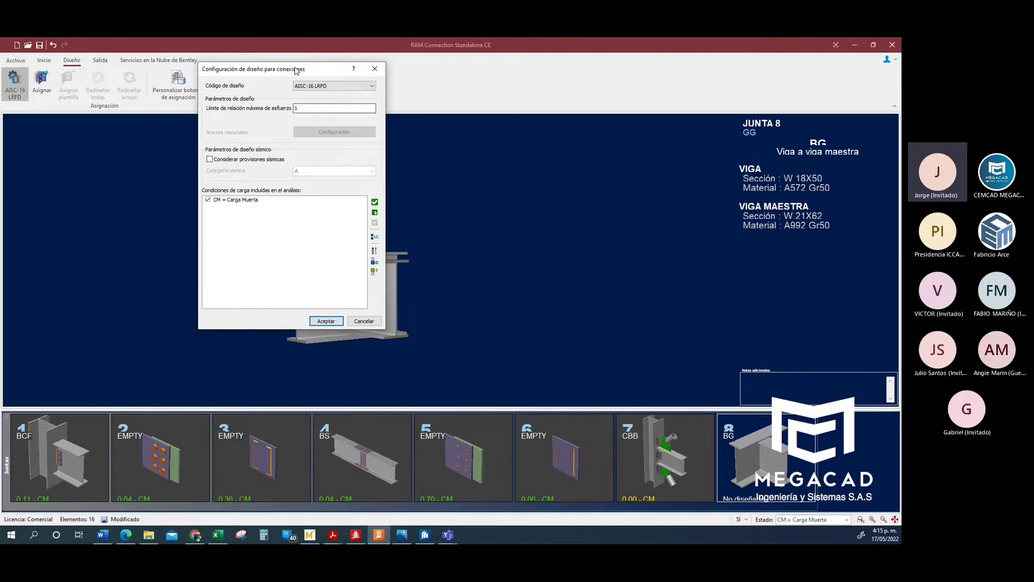
{"action": "left_click_drag", "start_coordinate": [300, 69], "coordinate": [202, 68]}
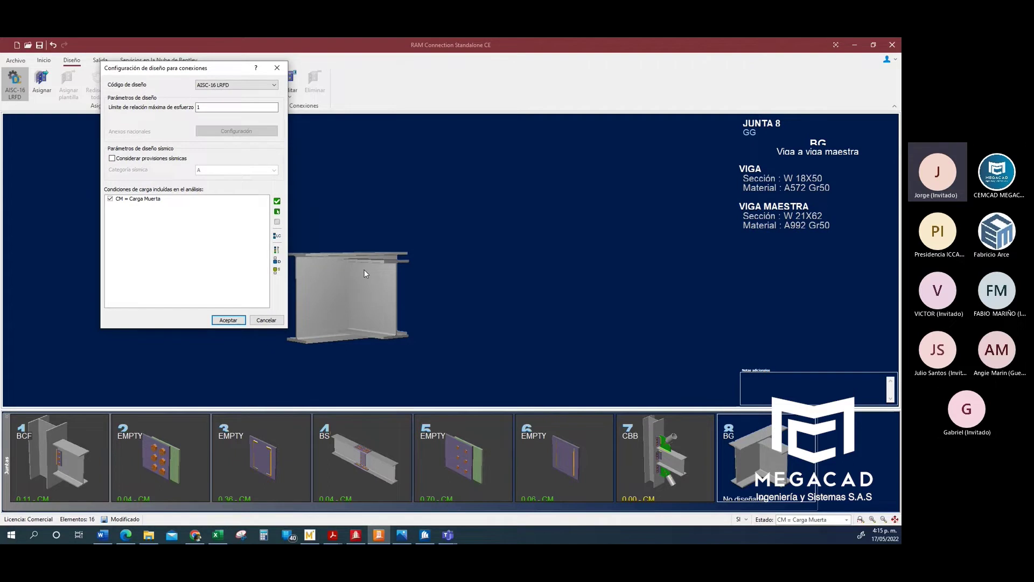
{"action": "left_click", "coordinate": [112, 159]}
{"action": "left_click", "coordinate": [268, 171]}
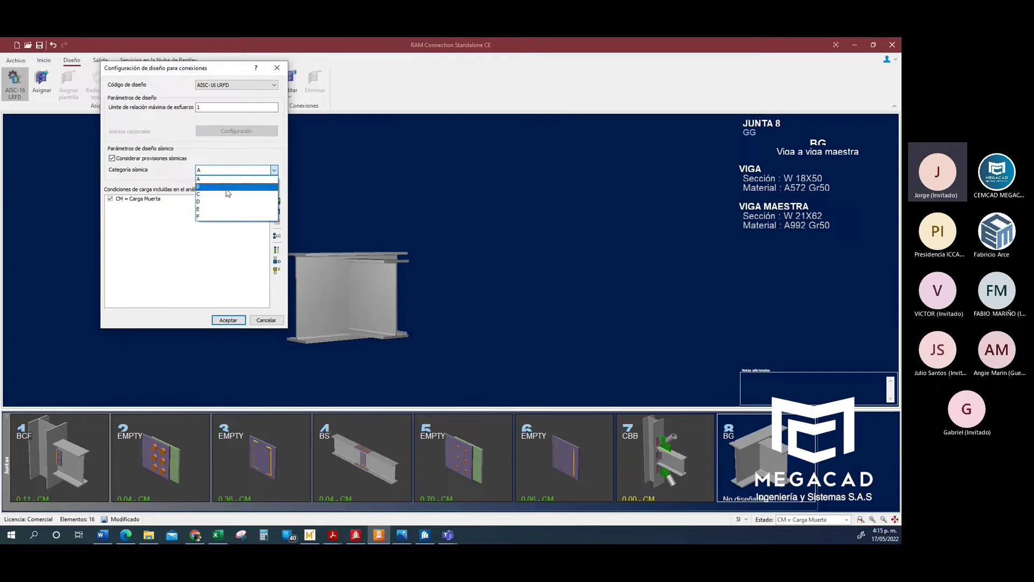
{"action": "left_click", "coordinate": [234, 172]}
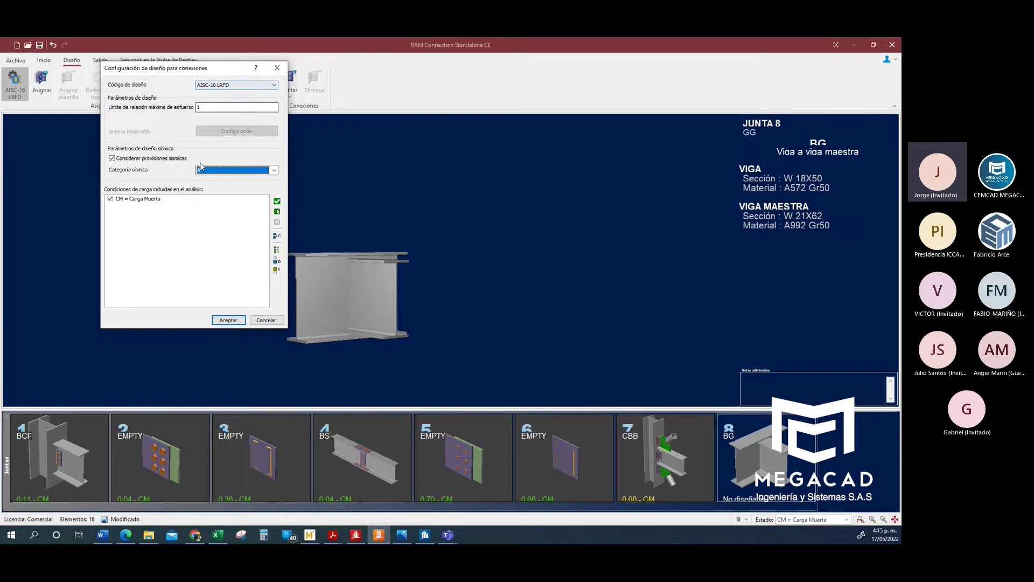
{"action": "left_click", "coordinate": [237, 171]}
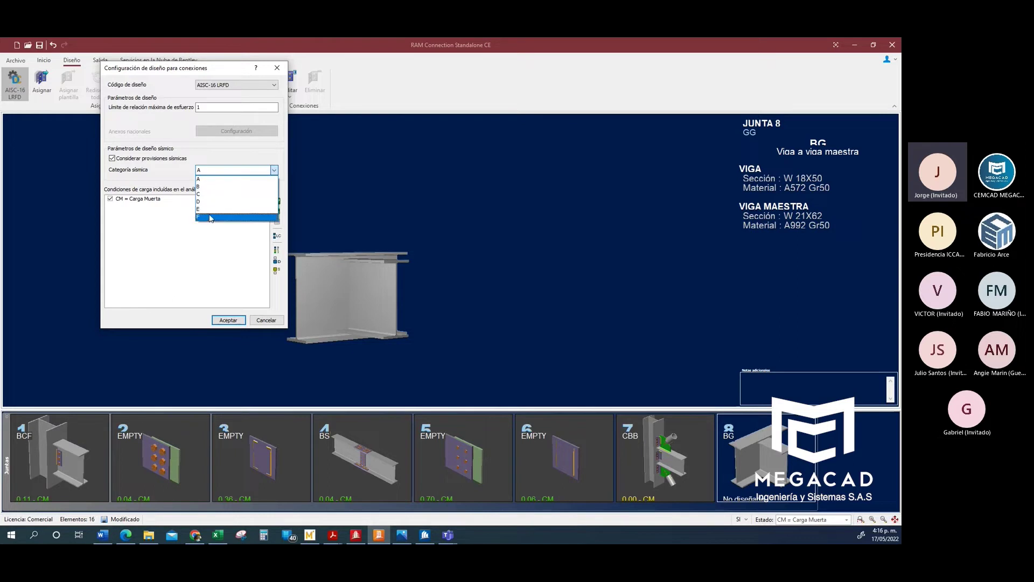
- Exclude the seismic provisions from the connection design and accept the configuration
{"action": "left_click", "coordinate": [115, 159]}
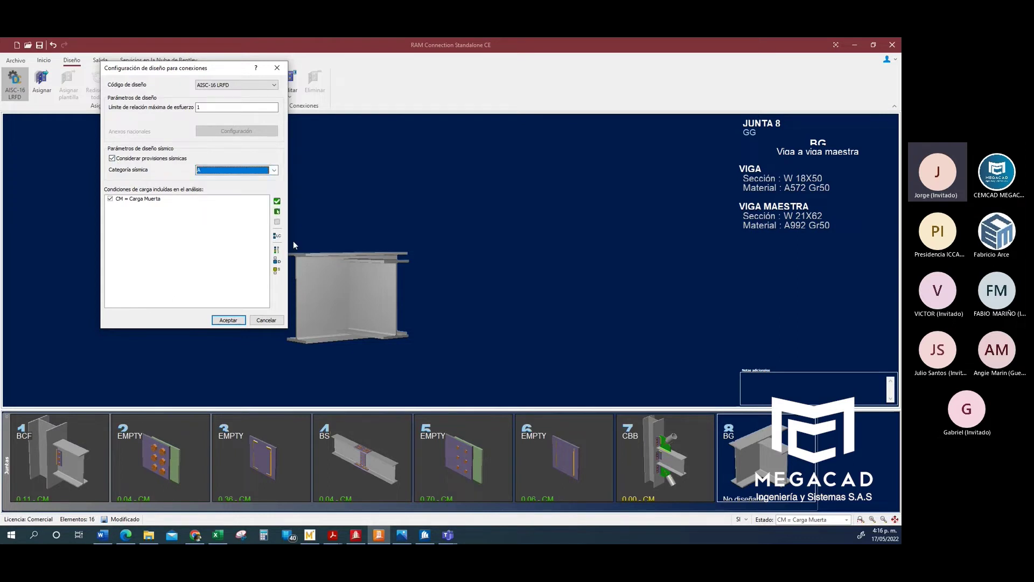
{"action": "left_click", "coordinate": [112, 158]}
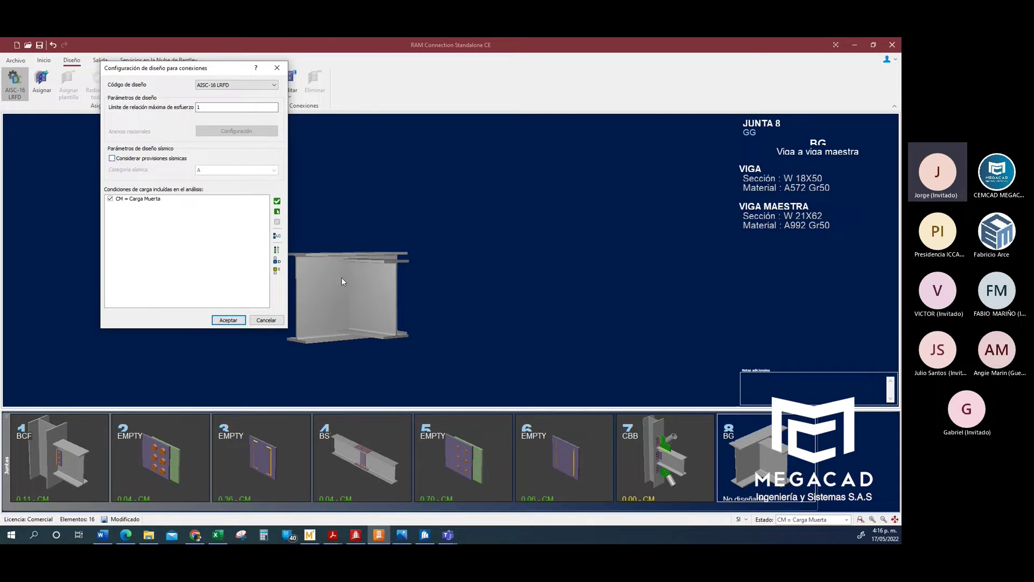
{"action": "left_click", "coordinate": [227, 320]}
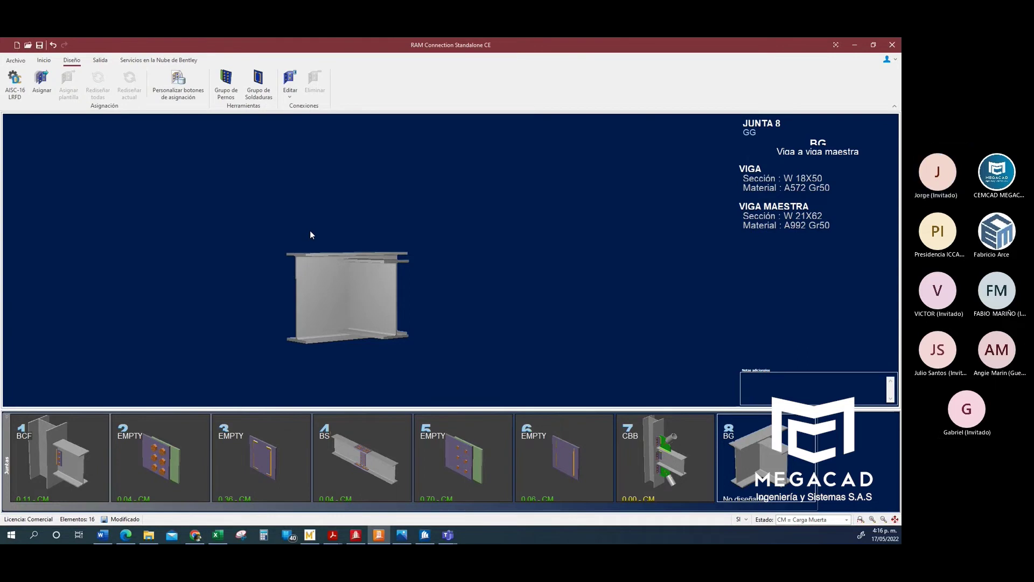
- Open the connection assignment for joint 8 and examine the basic shear and moment connections for beam-to-girder joints
{"action": "left_click_drag", "start_coordinate": [304, 267], "coordinate": [339, 293]}
{"action": "middle_click_drag", "start_coordinate": [339, 293], "coordinate": [271, 246]}
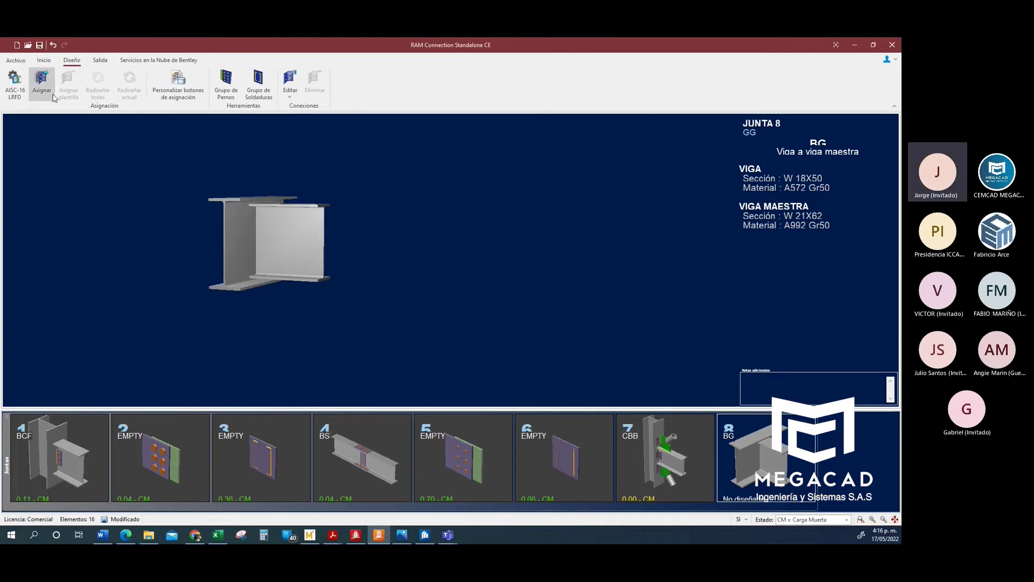
{"action": "left_click", "coordinate": [48, 89]}
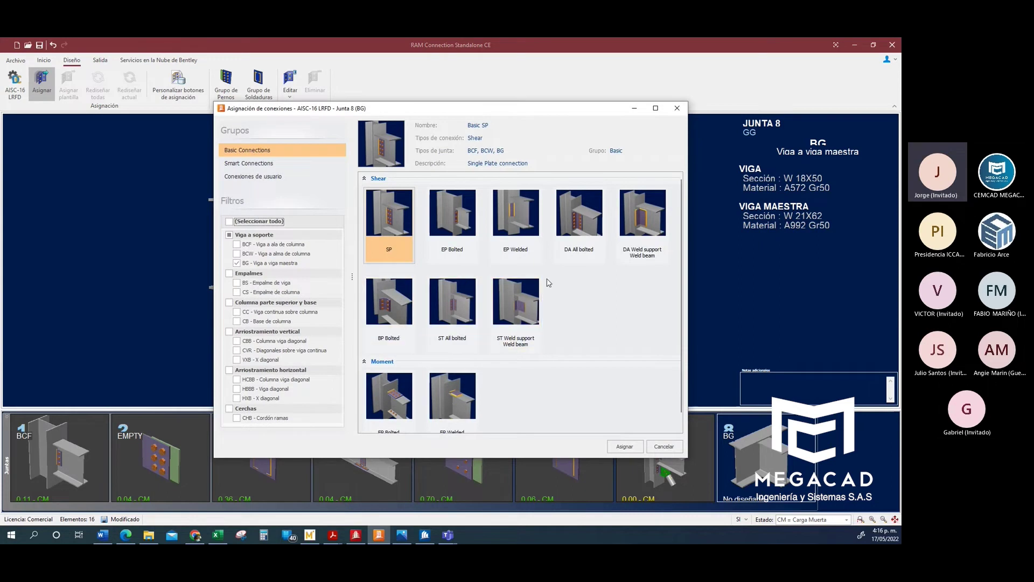
{"action": "scroll", "coordinate": [549, 281], "scroll_direction": "down", "scroll_amount": 1}
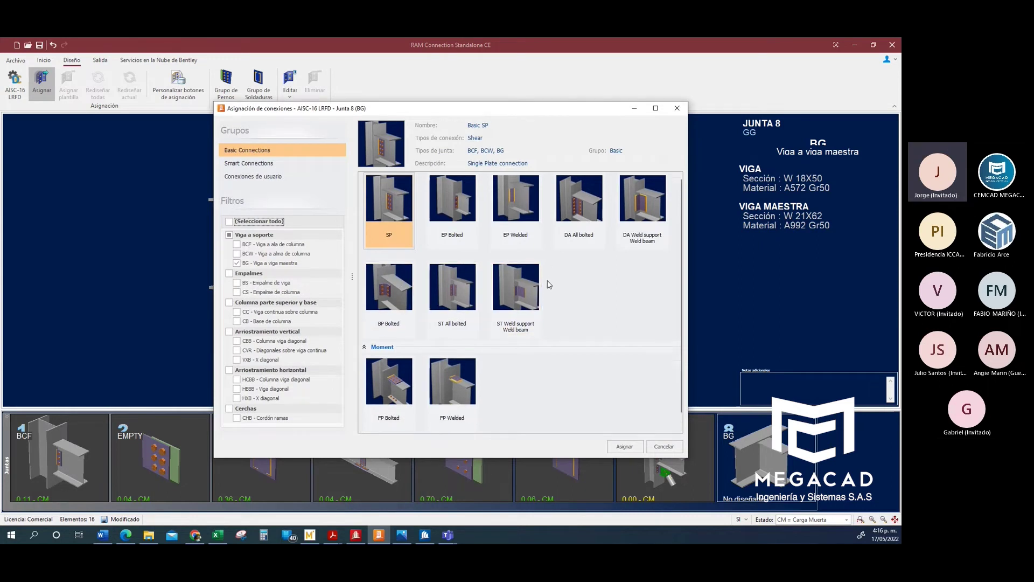
{"action": "scroll", "coordinate": [548, 285], "scroll_direction": "up", "scroll_amount": 1}
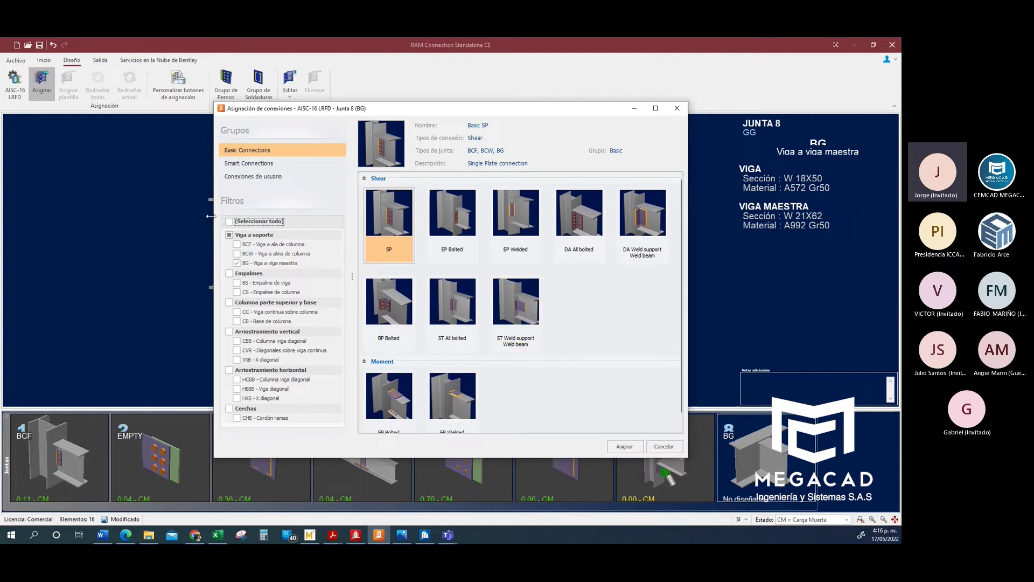
- Extend the filter to all joint types and examine the basic shear, moment and combined connections
{"action": "left_click", "coordinate": [229, 221]}
{"action": "scroll", "coordinate": [492, 269], "scroll_direction": "down", "scroll_amount": 10}
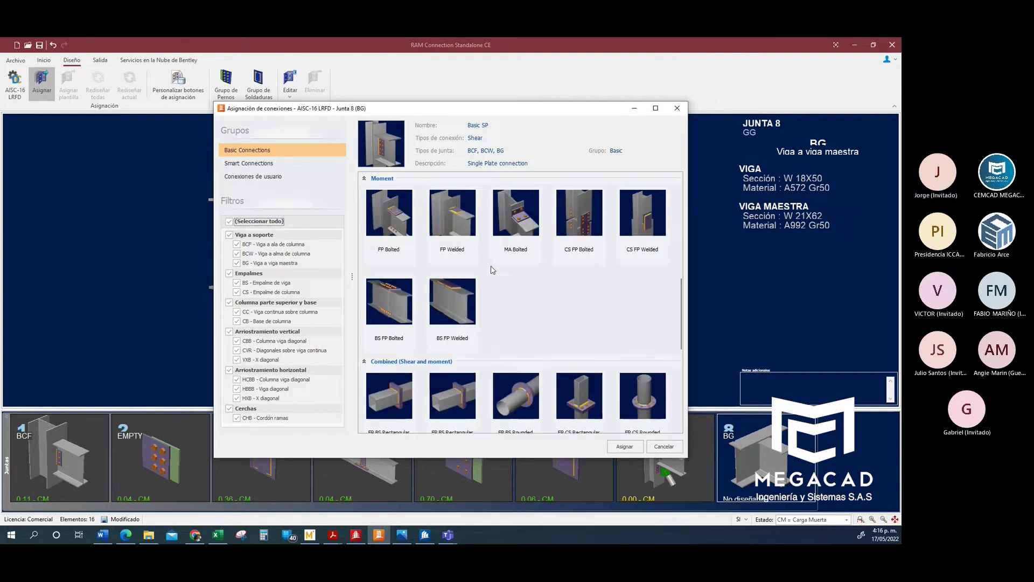
{"action": "scroll", "coordinate": [498, 272], "scroll_direction": "down", "scroll_amount": 3}
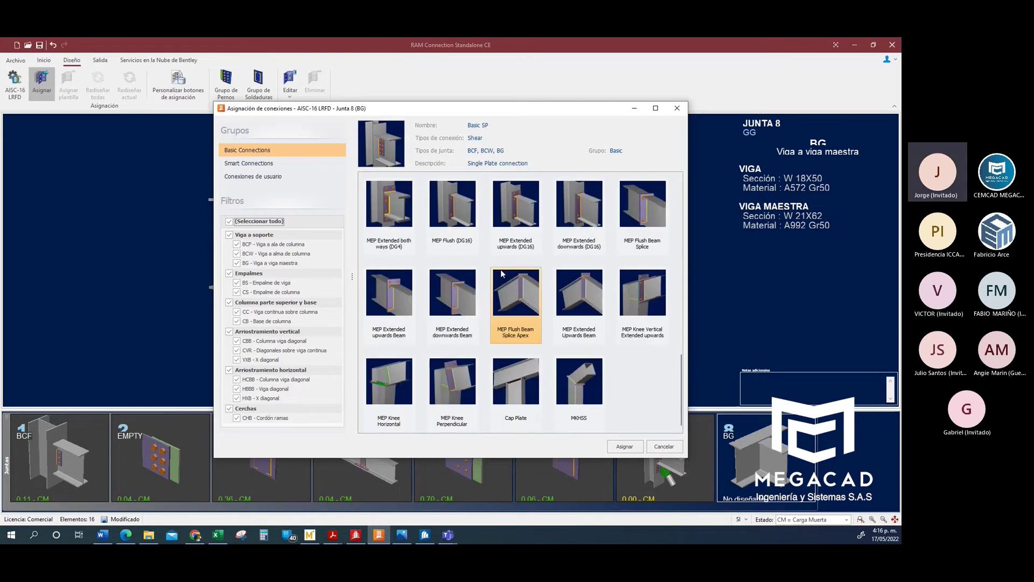
{"action": "scroll", "coordinate": [562, 353], "scroll_direction": "up", "scroll_amount": 5}
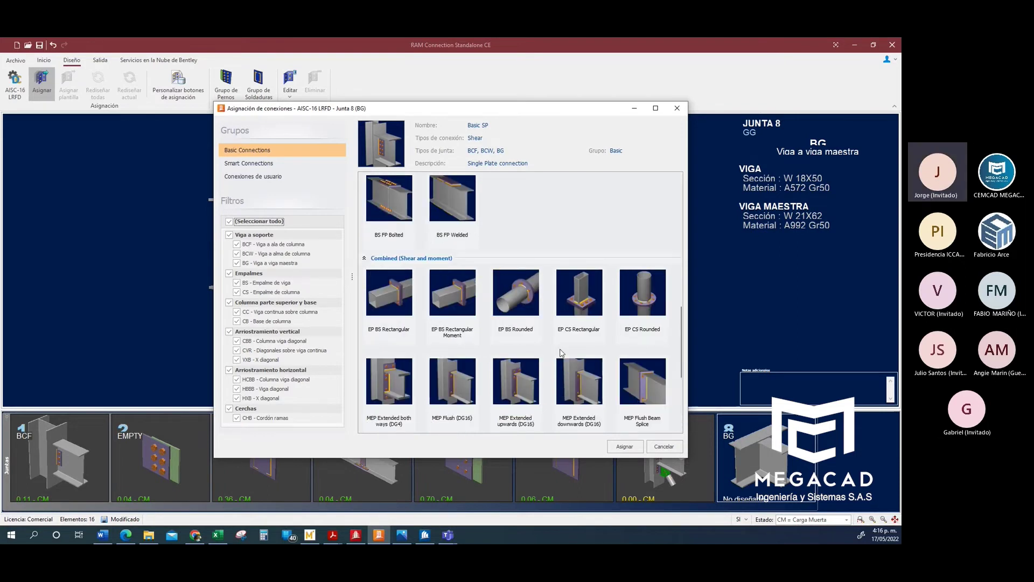
{"action": "scroll", "coordinate": [566, 351], "scroll_direction": "down", "scroll_amount": 5}
{"action": "scroll", "coordinate": [573, 349], "scroll_direction": "up", "scroll_amount": 5}
{"action": "scroll", "coordinate": [608, 313], "scroll_direction": "down", "scroll_amount": 5}
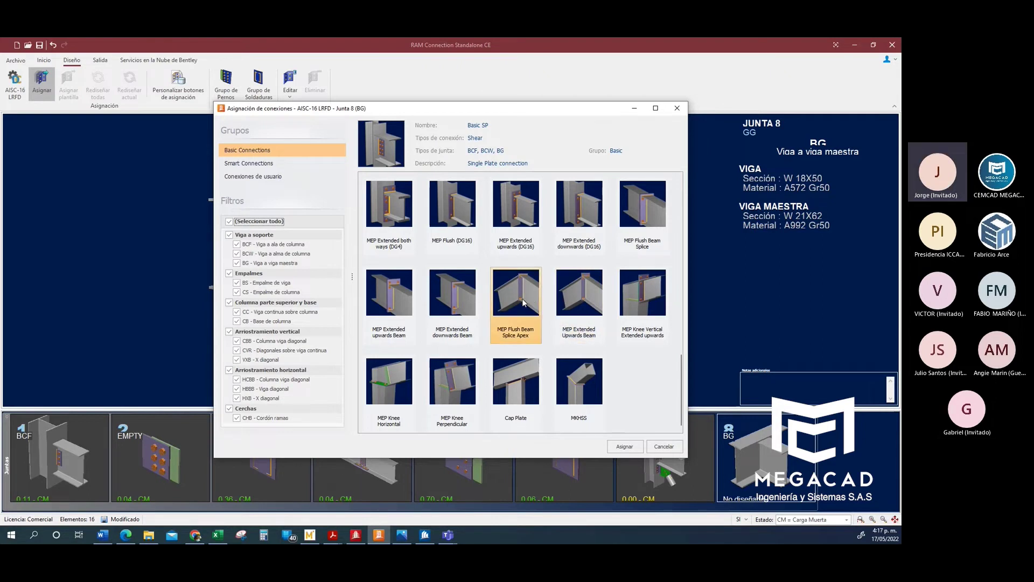
{"action": "scroll", "coordinate": [485, 293], "scroll_direction": "up", "scroll_amount": 5}
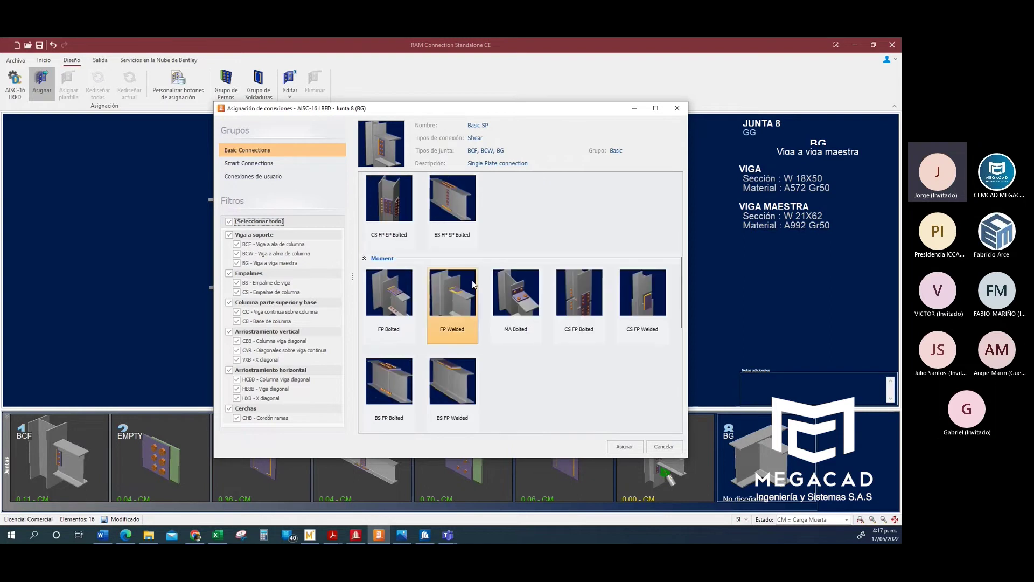
{"action": "scroll", "coordinate": [474, 285], "scroll_direction": "up", "scroll_amount": 5}
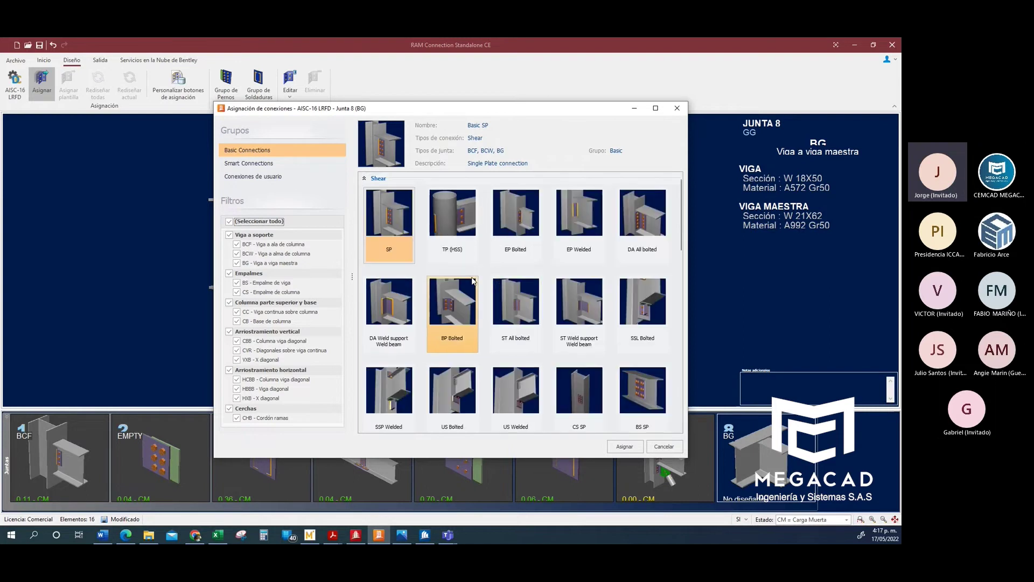
{"action": "scroll", "coordinate": [564, 299], "scroll_direction": "down", "scroll_amount": 3}
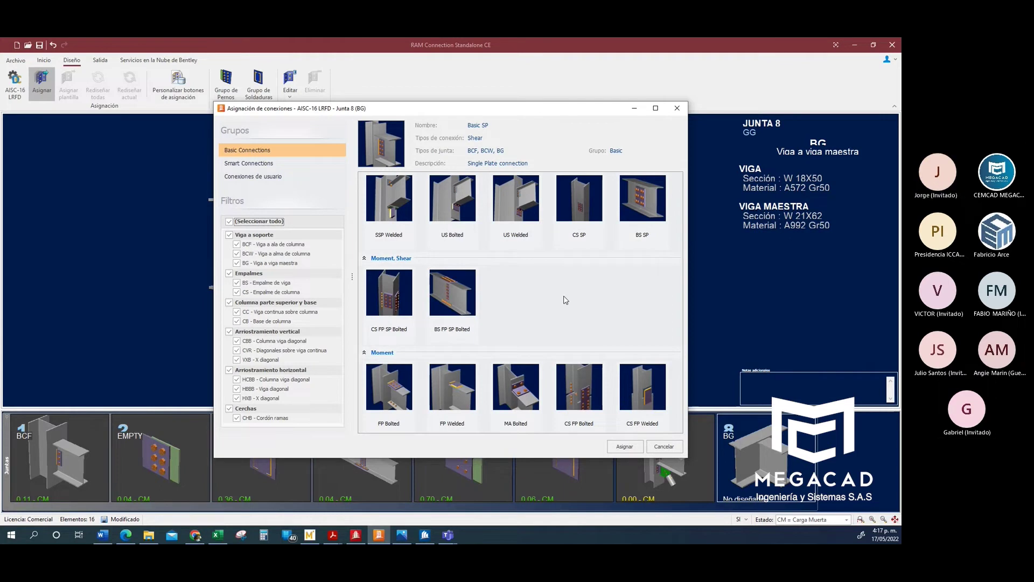
{"action": "scroll", "coordinate": [565, 300], "scroll_direction": "down", "scroll_amount": 3}
{"action": "scroll", "coordinate": [565, 300], "scroll_direction": "down", "scroll_amount": 5}
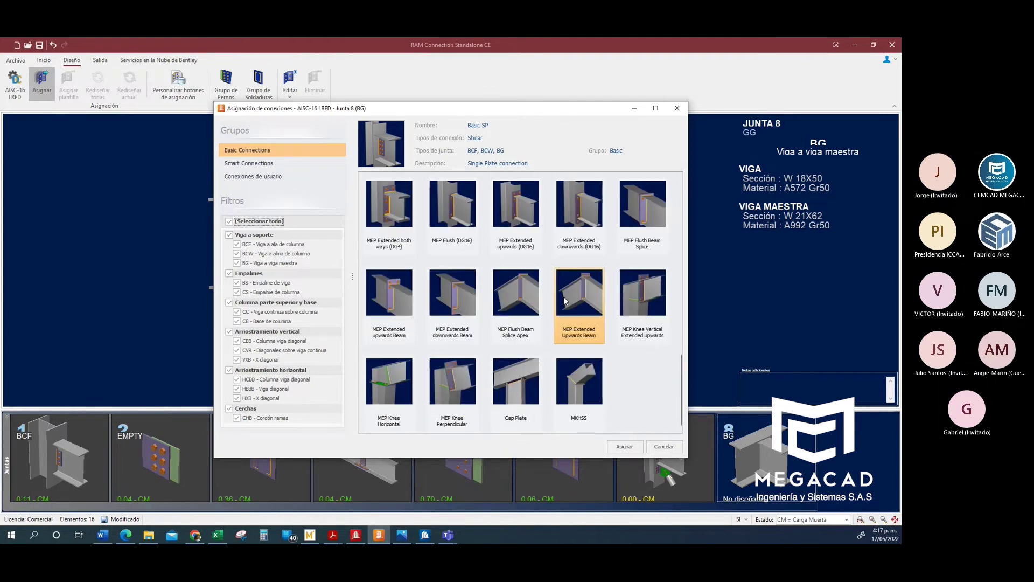
{"action": "scroll", "coordinate": [564, 300], "scroll_direction": "up", "scroll_amount": 2}
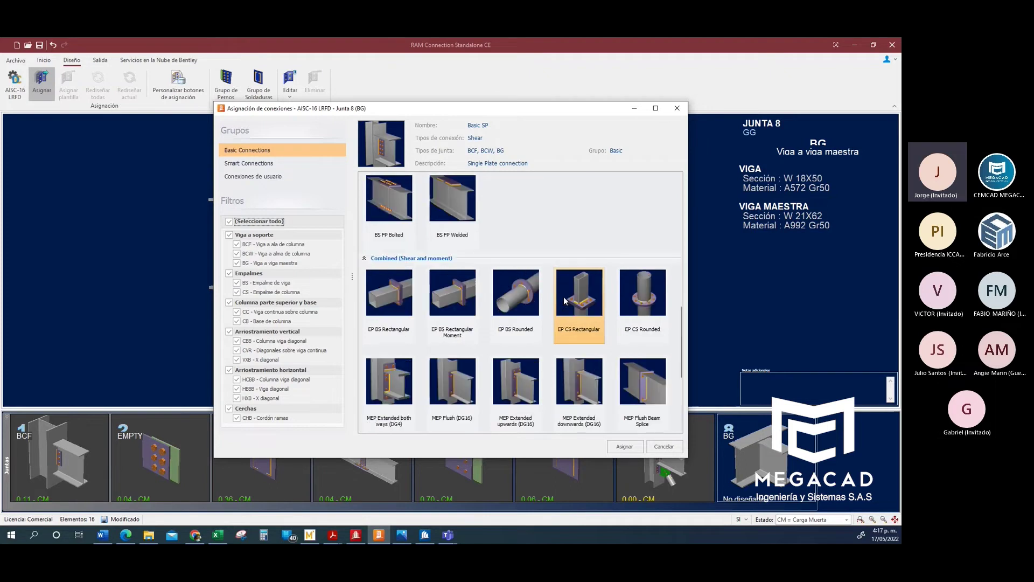
{"action": "scroll", "coordinate": [564, 300], "scroll_direction": "up", "scroll_amount": 2}
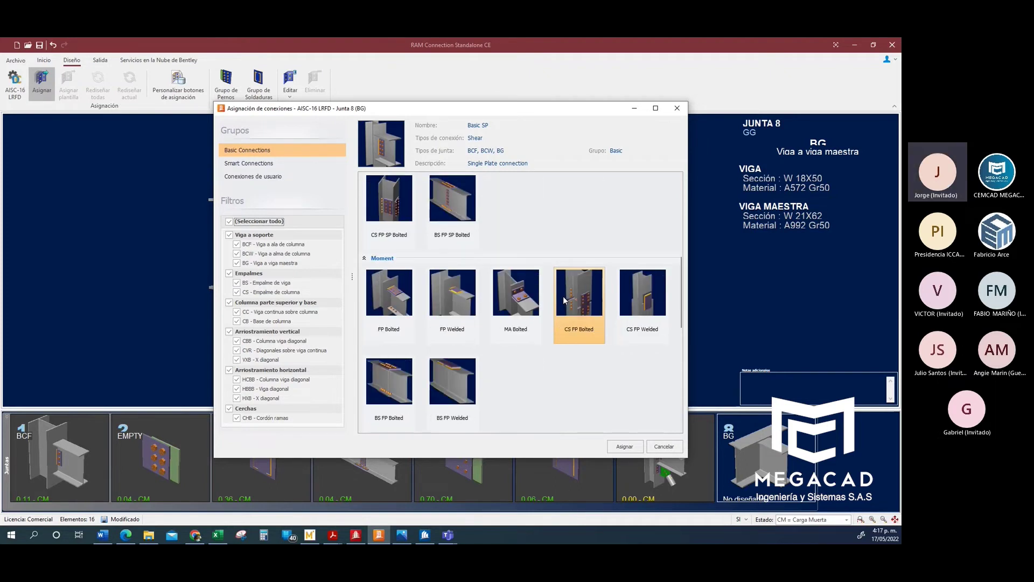
{"action": "scroll", "coordinate": [557, 292], "scroll_direction": "up", "scroll_amount": 3}
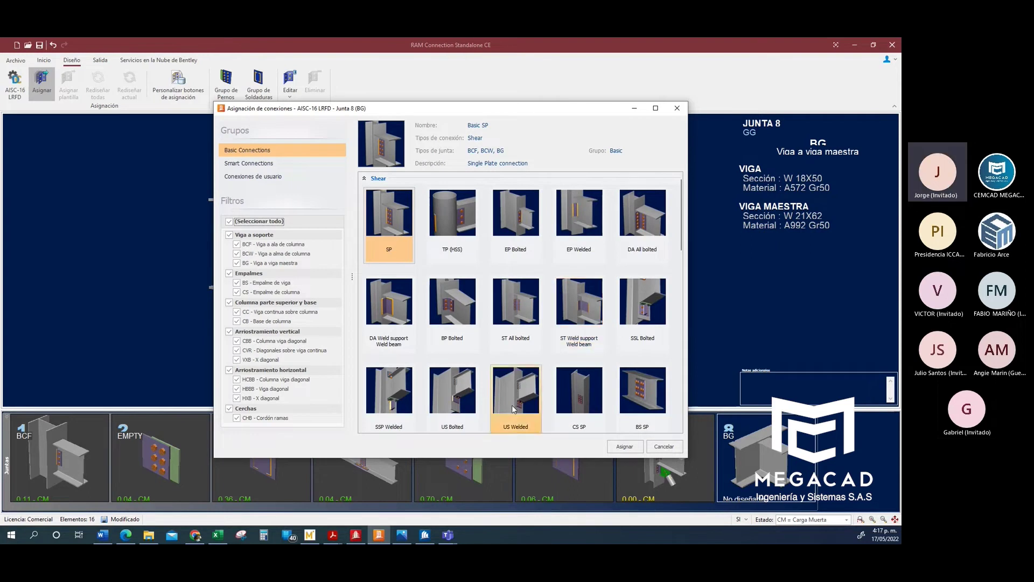
- Assign the basic SP single-plate shear connection to joint 8 and inspect the plate, bolts and weld in 3D
{"action": "left_click", "coordinate": [623, 447]}
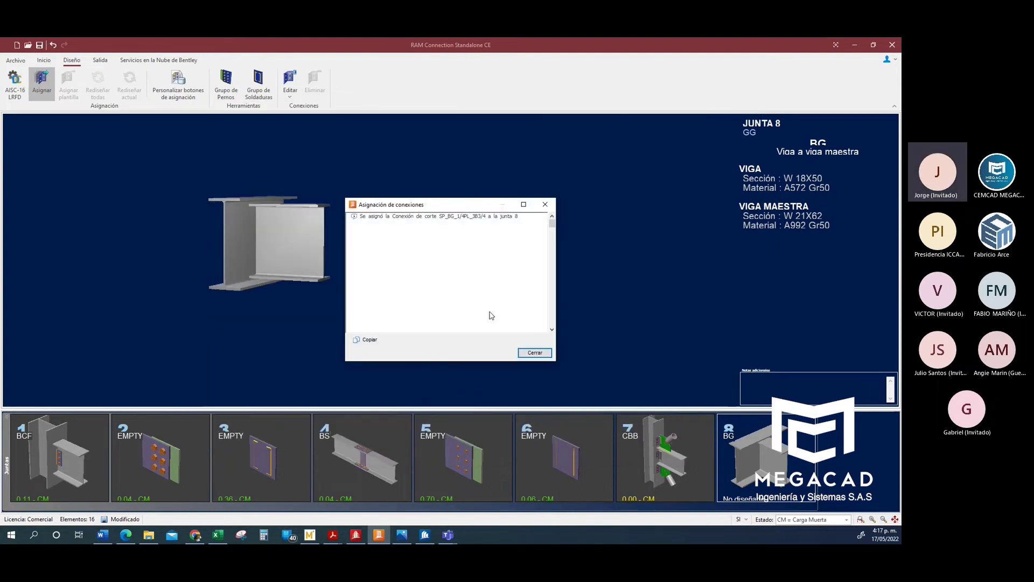
{"action": "left_click", "coordinate": [533, 352]}
{"action": "left_click_drag", "start_coordinate": [420, 258], "coordinate": [449, 275]}
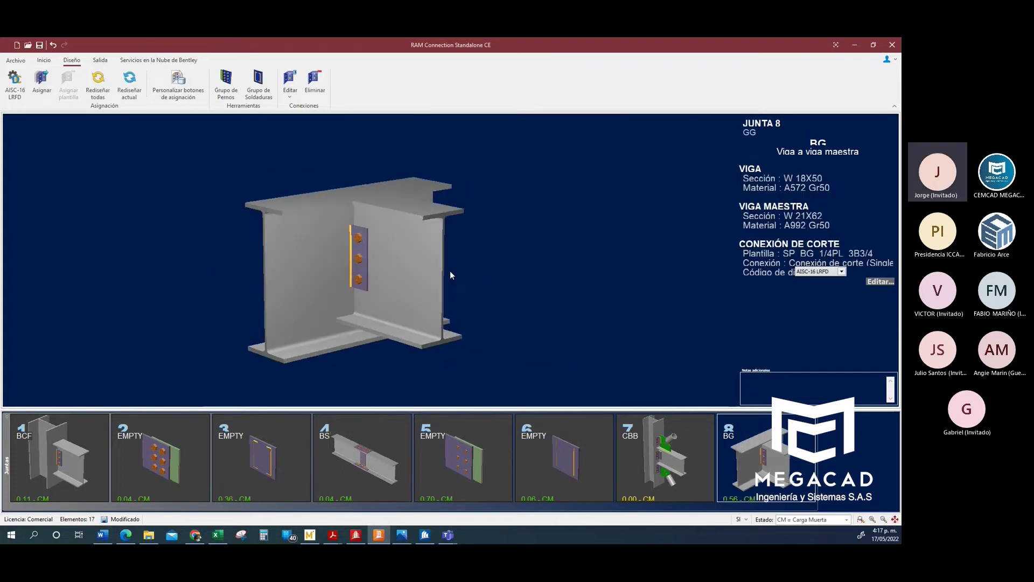
{"action": "mouse_move", "coordinate": [360, 251]}
{"action": "left_mouse_down"}
{"action": "mouse_move", "coordinate": [388, 235]}
{"action": "mouse_move", "coordinate": [363, 250]}
{"action": "left_mouse_up"}
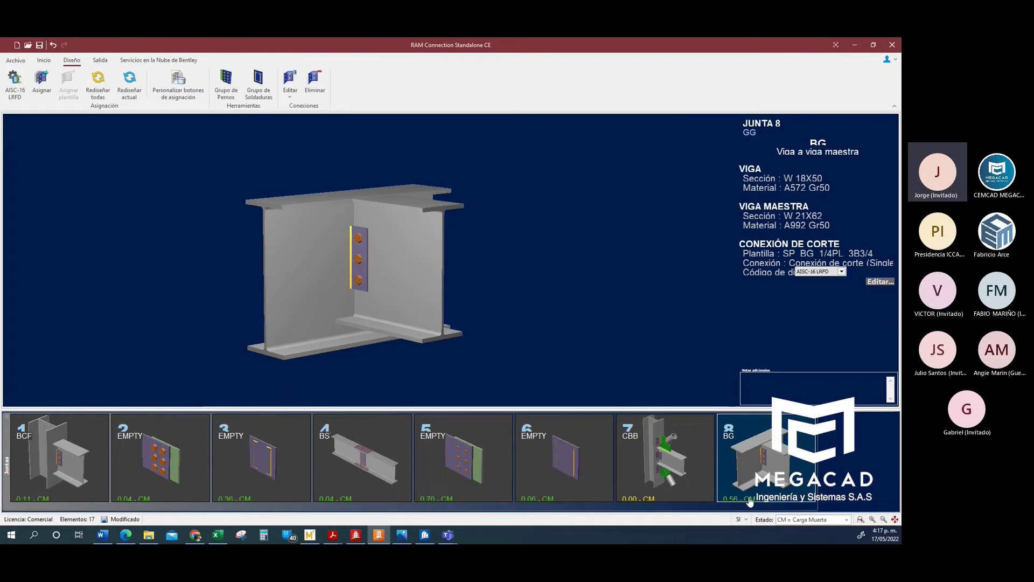
- Open joint 8's single-plate connection for editing and set the plate thickness to 9.5 mm
{"action": "double_click", "coordinate": [359, 240]}
{"action": "mouse_move", "coordinate": [531, 221]}
{"action": "left_mouse_down"}
{"action": "mouse_move", "coordinate": [397, 217]}
{"action": "mouse_move", "coordinate": [518, 222]}
{"action": "left_mouse_up"}
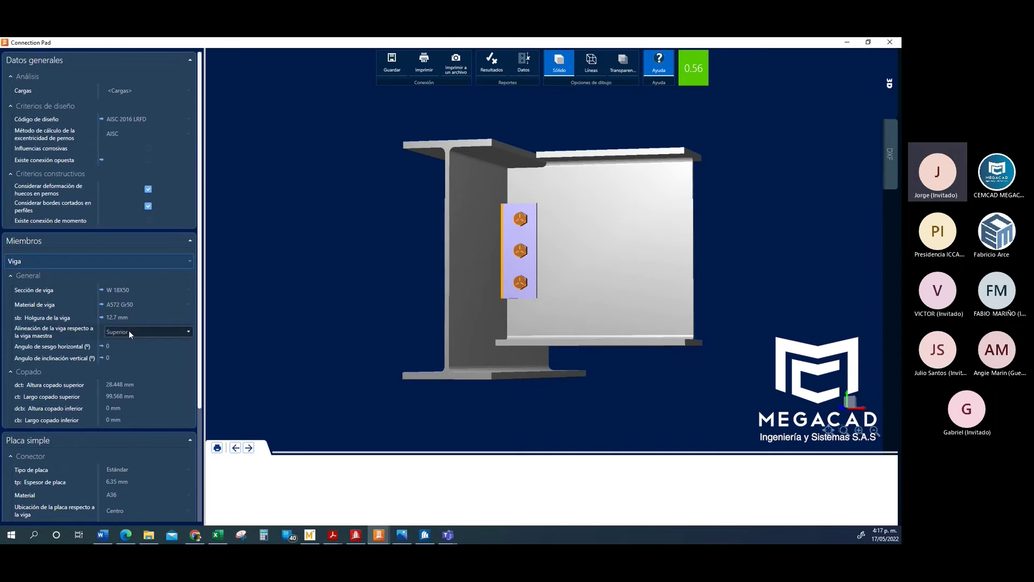
{"action": "scroll", "coordinate": [143, 366], "scroll_direction": "down", "scroll_amount": 1}
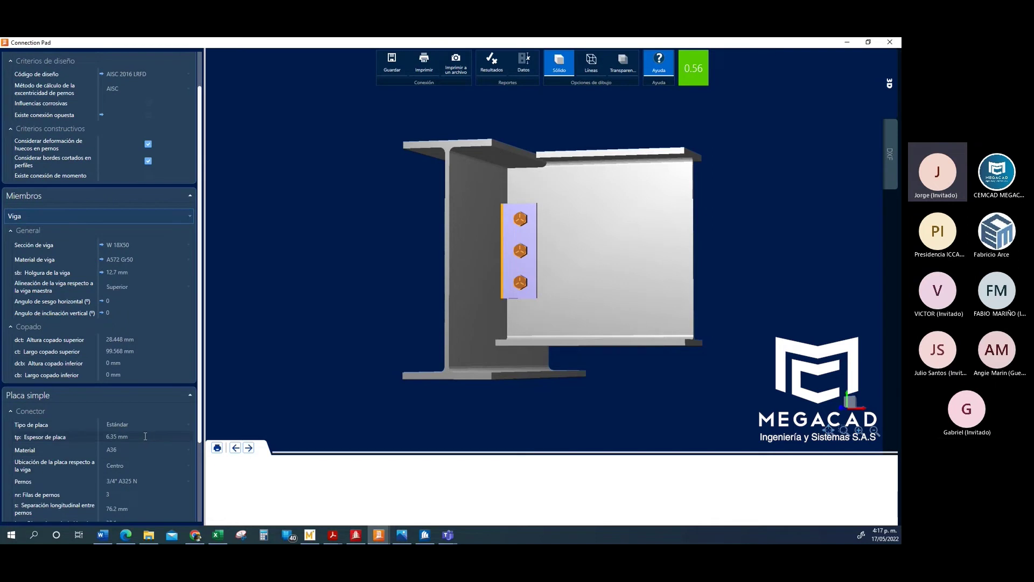
{"action": "left_click", "coordinate": [129, 437]}
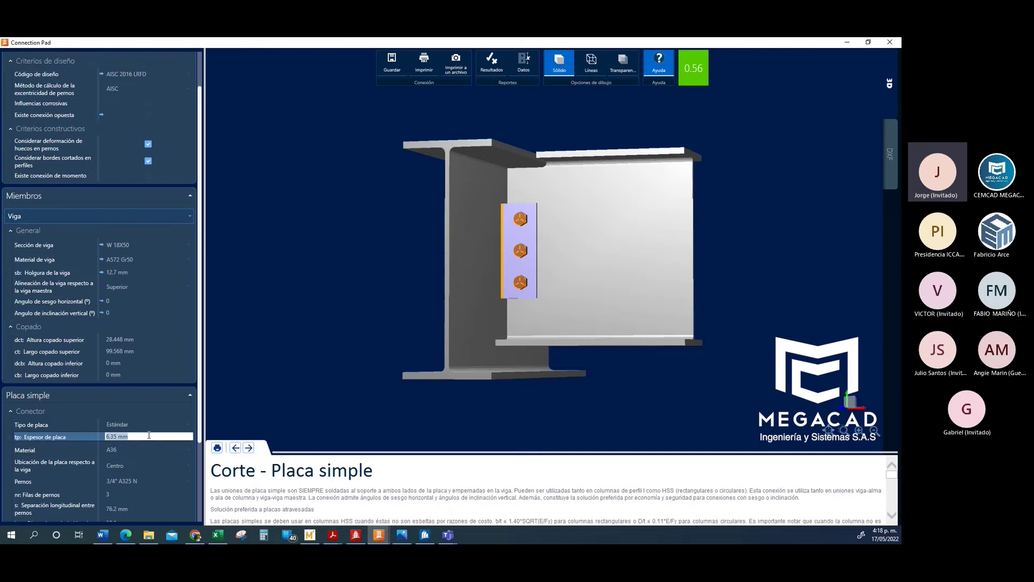
{"action": "type", "text": "9.5"}
{"action": "left_click", "coordinate": [557, 315]}
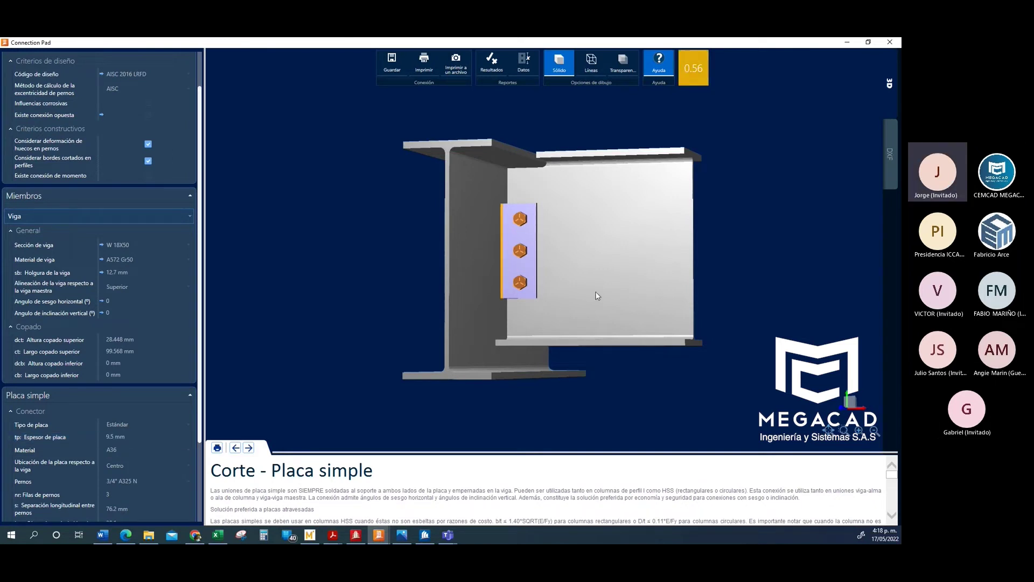
{"action": "left_click_drag", "start_coordinate": [595, 286], "coordinate": [578, 268]}
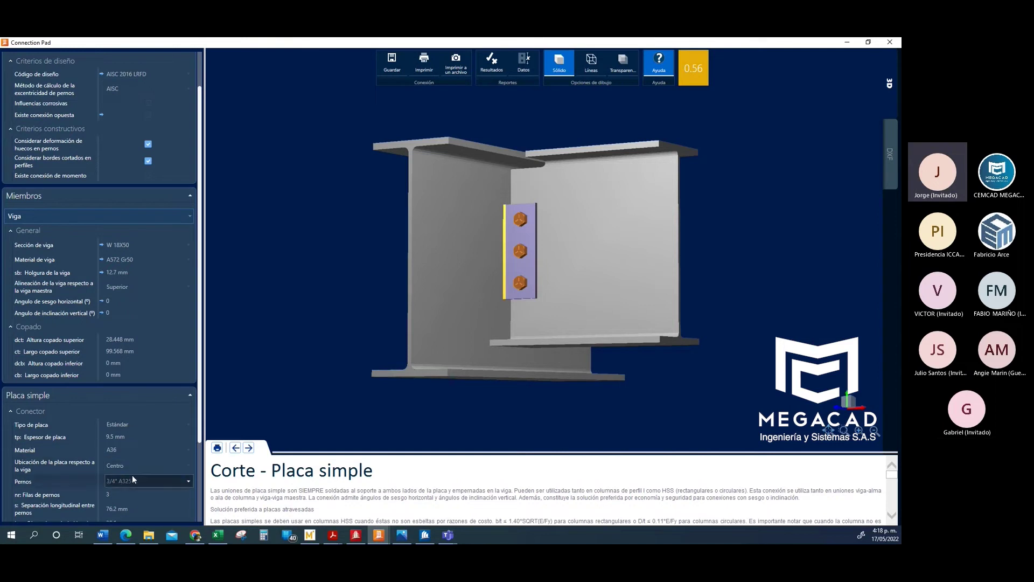
- Try plate thicknesses of 6 mm and 9 mm for the single-plate connection
{"action": "left_click", "coordinate": [145, 437]}
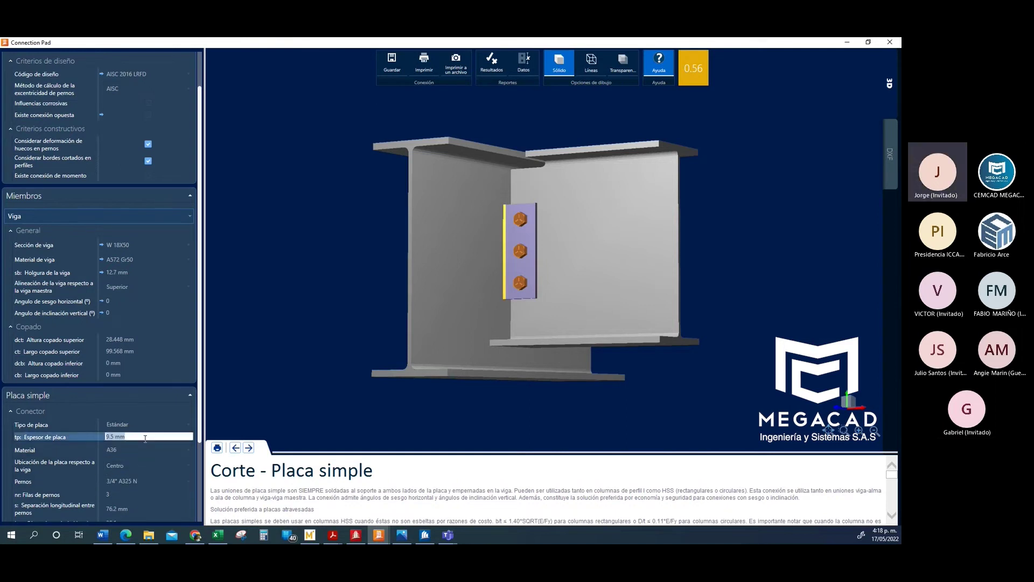
{"action": "type", "text": "6"}
{"action": "key", "text": "Return"}
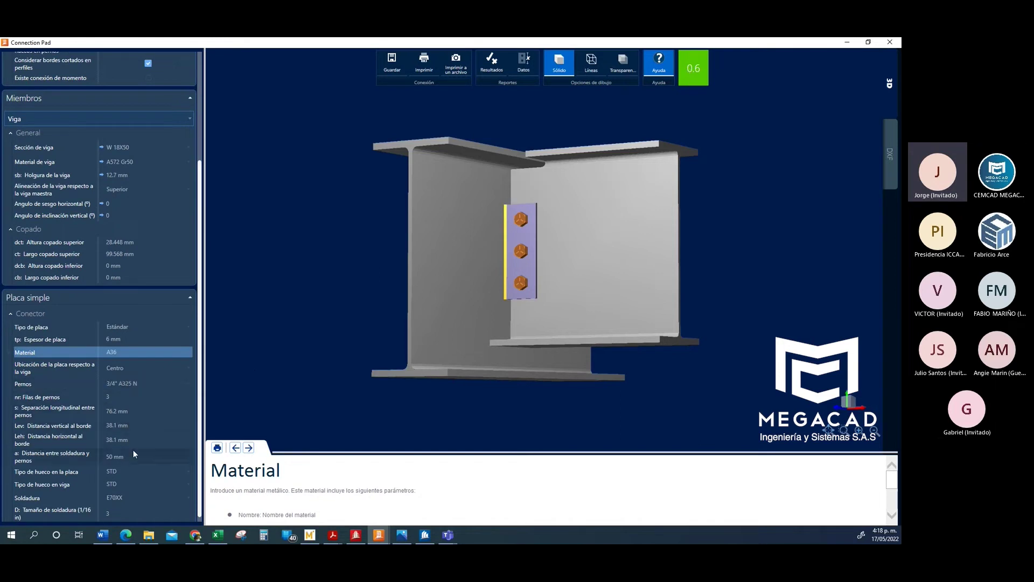
{"action": "left_click", "coordinate": [138, 341]}
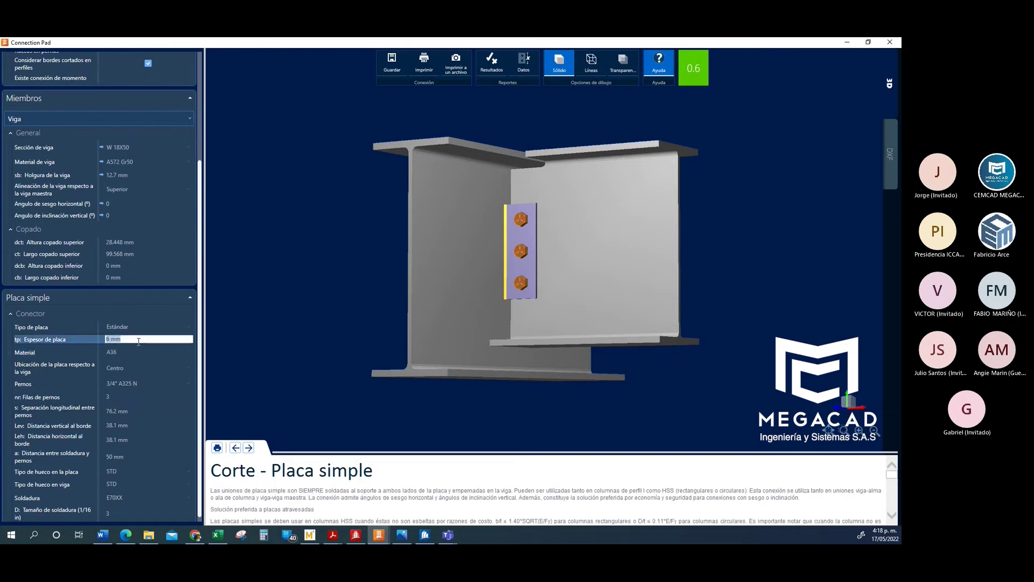
{"action": "type", "text": "9"}
{"action": "left_click", "coordinate": [324, 301]}
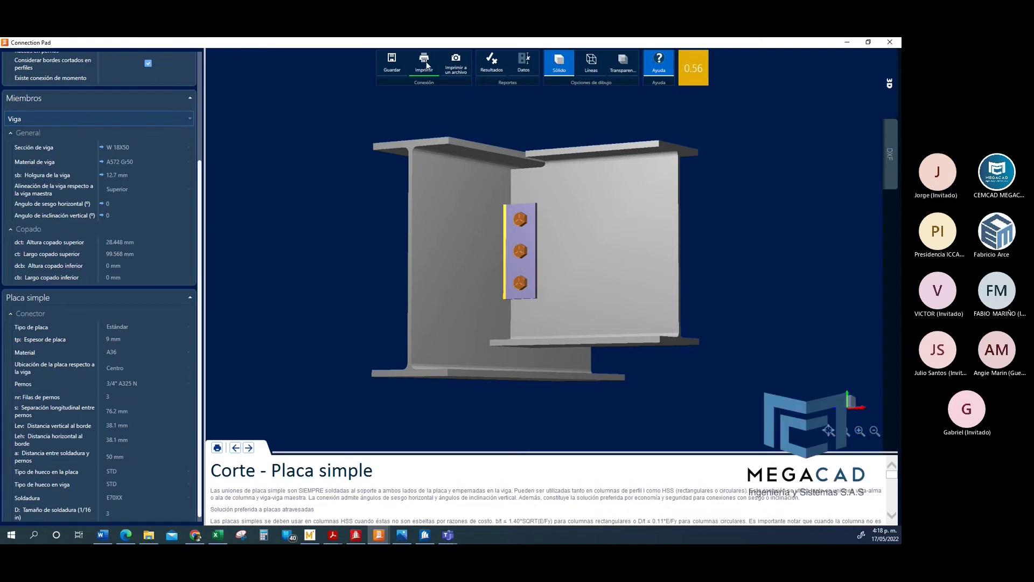
- Examine the geometric and strength checks in the connection's results report, including the calculation formulas
{"action": "left_click", "coordinate": [491, 62]}
{"action": "scroll", "coordinate": [412, 224], "scroll_direction": "down", "scroll_amount": 7}
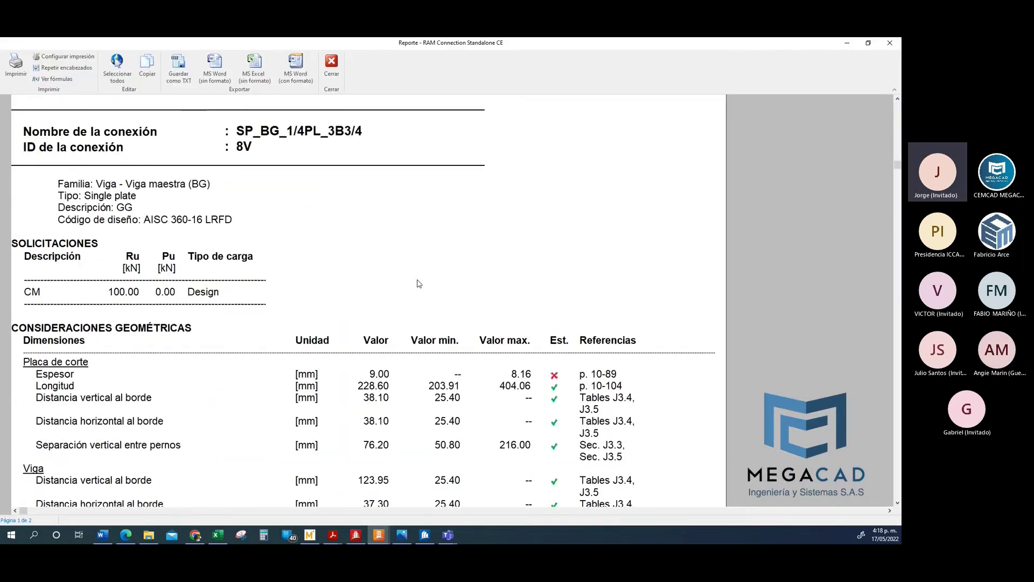
{"action": "scroll", "coordinate": [425, 276], "scroll_direction": "up", "scroll_amount": 3}
{"action": "scroll", "coordinate": [471, 221], "scroll_direction": "down", "scroll_amount": 1}
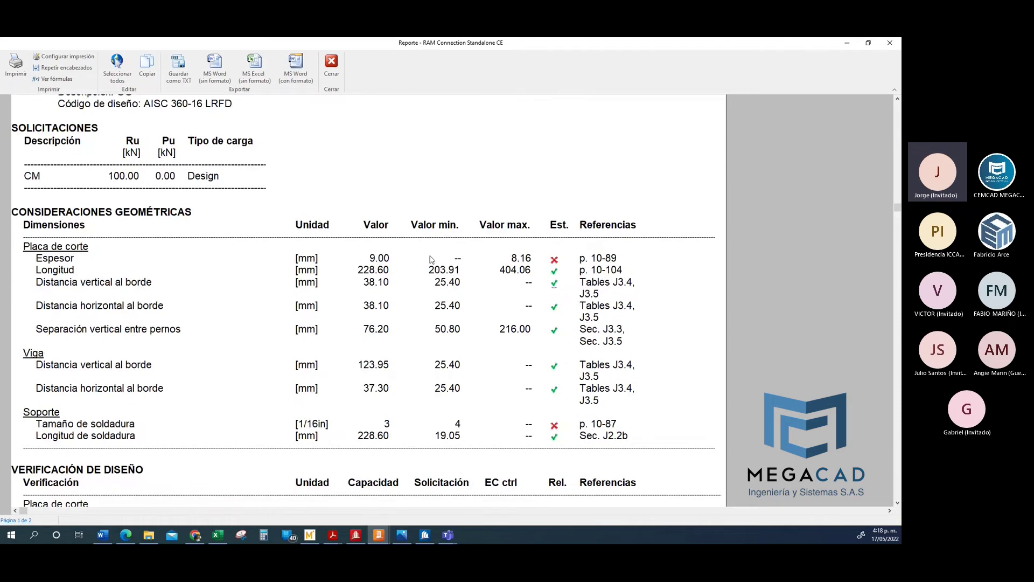
{"action": "scroll", "coordinate": [431, 260], "scroll_direction": "down", "scroll_amount": 5}
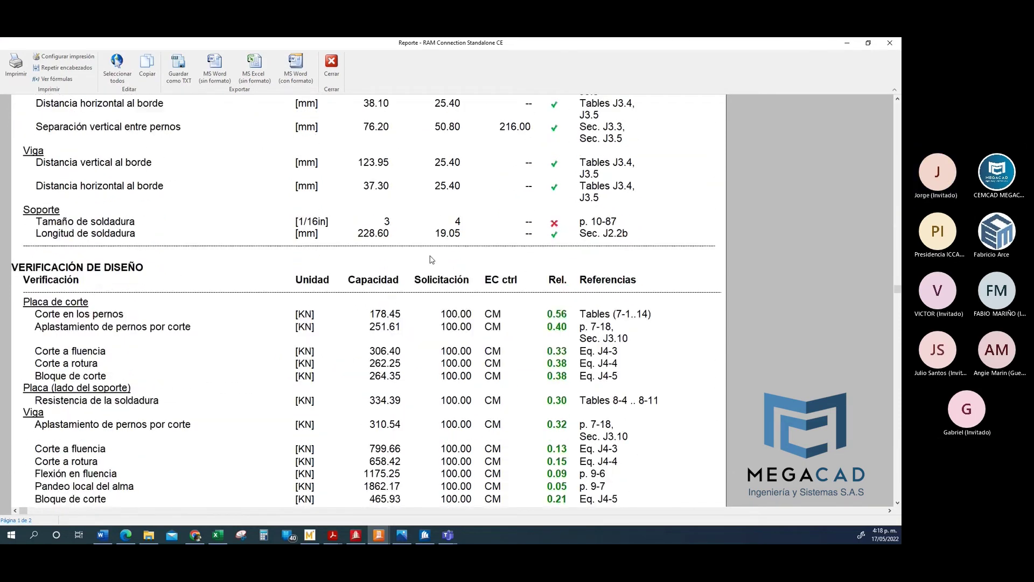
{"action": "scroll", "coordinate": [431, 260], "scroll_direction": "down", "scroll_amount": 4}
{"action": "scroll", "coordinate": [431, 259], "scroll_direction": "up", "scroll_amount": 6}
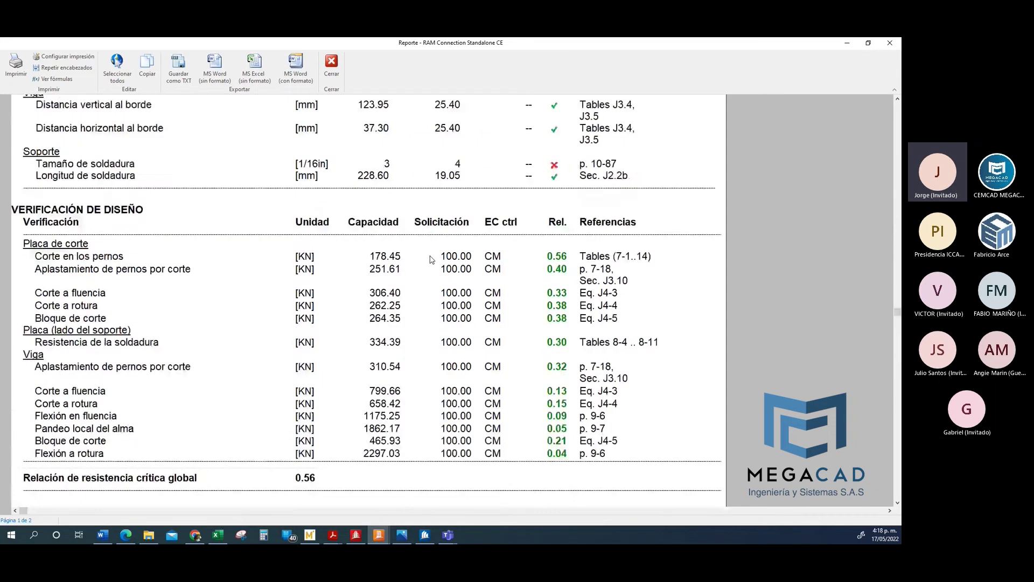
{"action": "scroll", "coordinate": [432, 259], "scroll_direction": "up", "scroll_amount": 2}
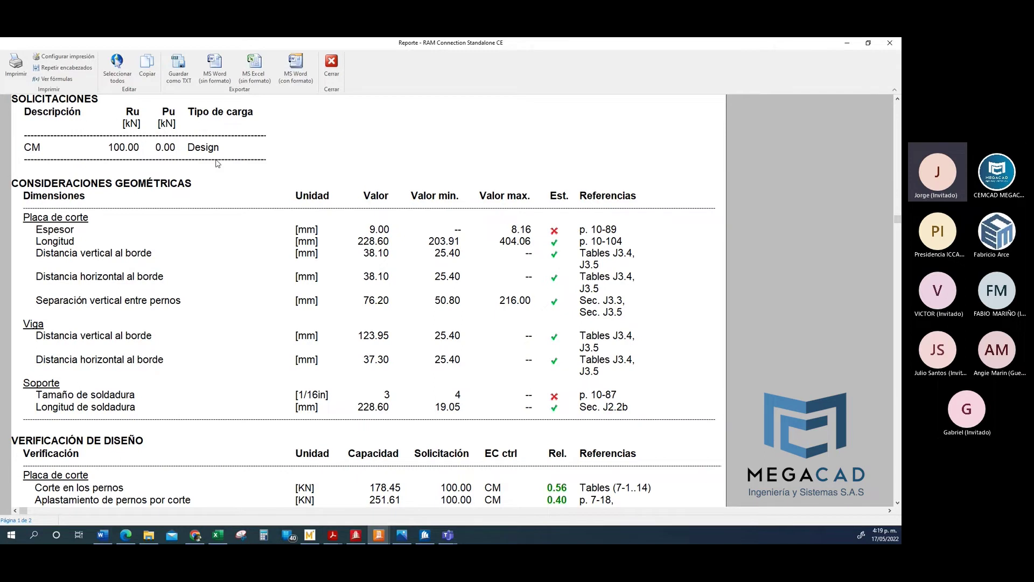
{"action": "left_click", "coordinate": [51, 79]}
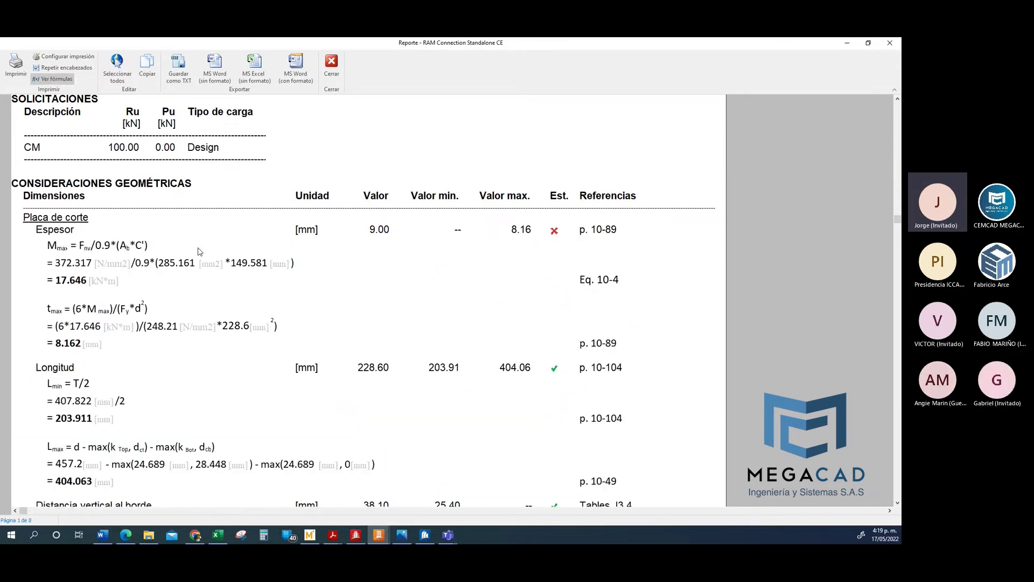
{"action": "left_click", "coordinate": [337, 61]}
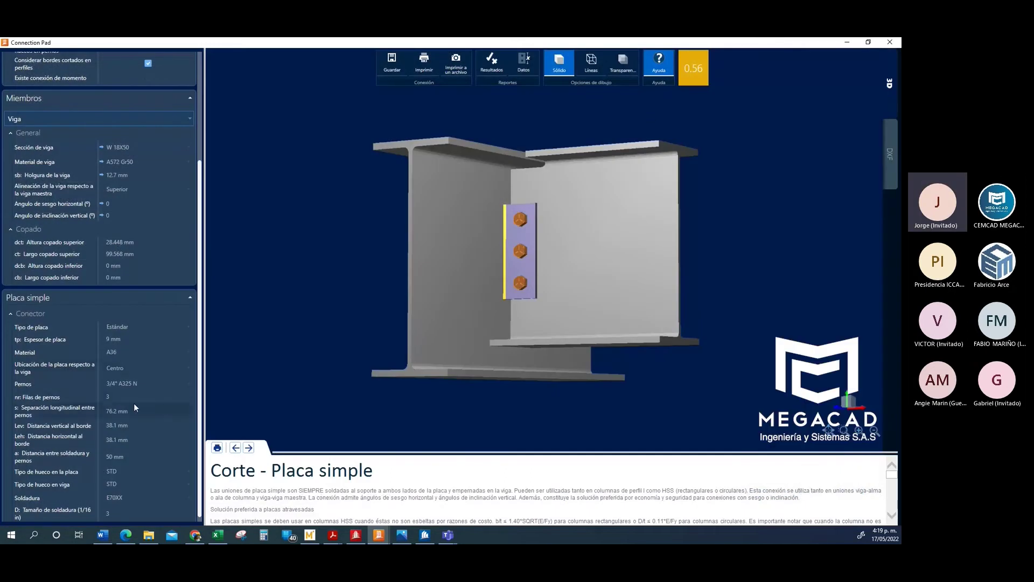
- Set the shear plate thickness to 8 mm
{"action": "left_click", "coordinate": [130, 339]}
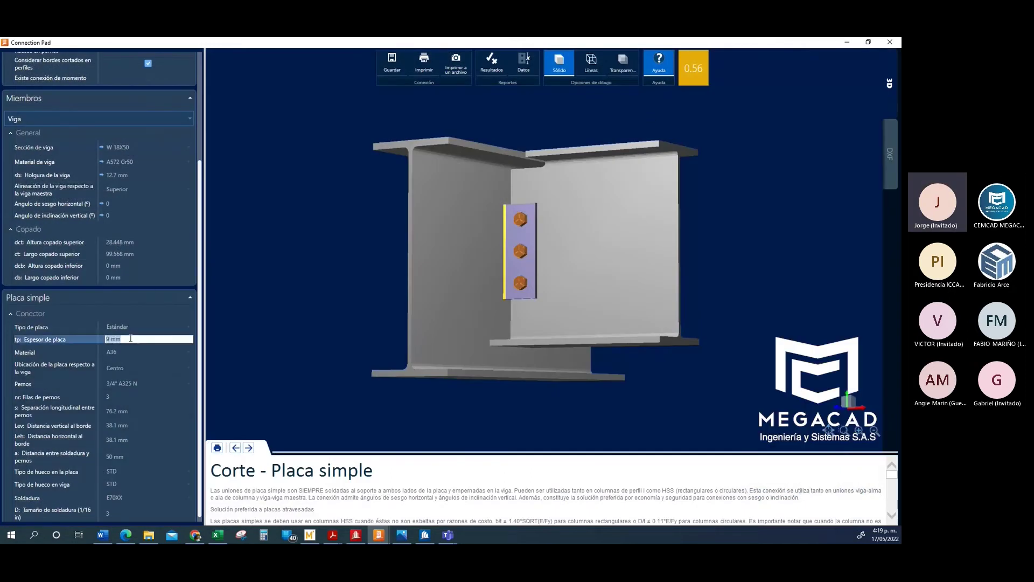
{"action": "type", "text": "9.56"}
{"action": "type", "text": "8"}
{"action": "key", "text": "Return"}
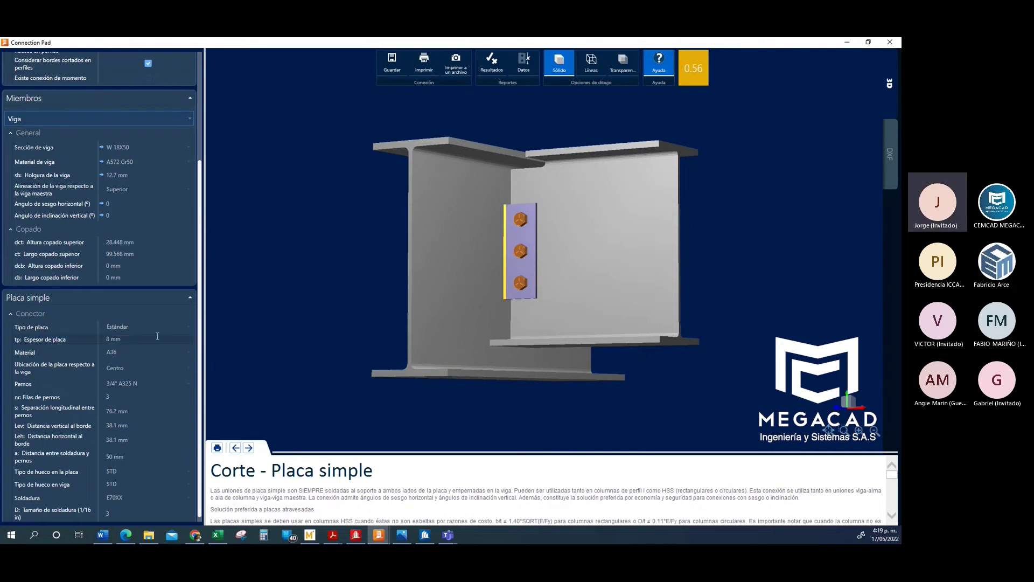
{"action": "left_click", "coordinate": [145, 341]}
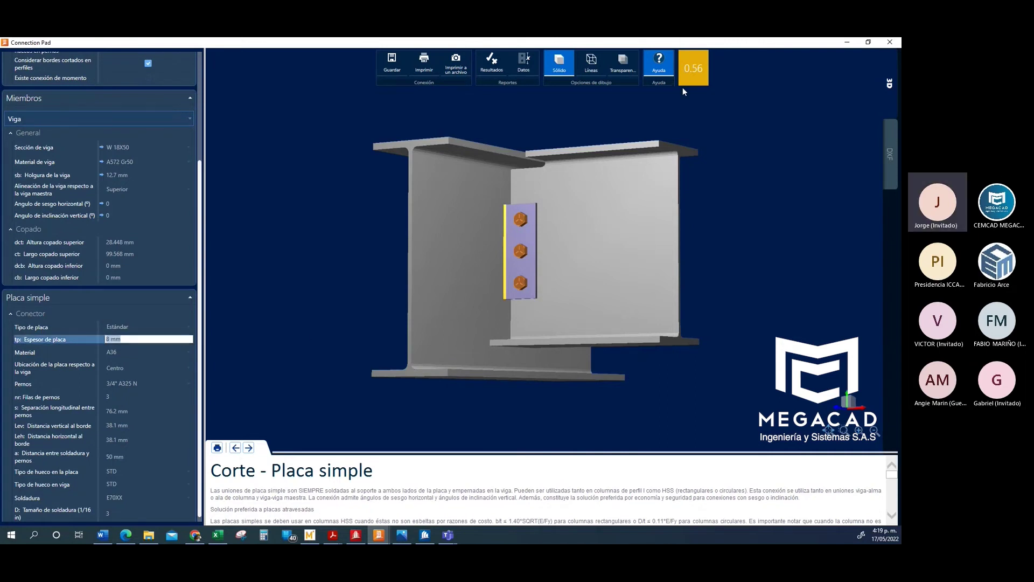
- Review the results report again for the plate thickness and support weld size checks
{"action": "left_click", "coordinate": [491, 62]}
{"action": "scroll", "coordinate": [595, 249], "scroll_direction": "down", "scroll_amount": 9}
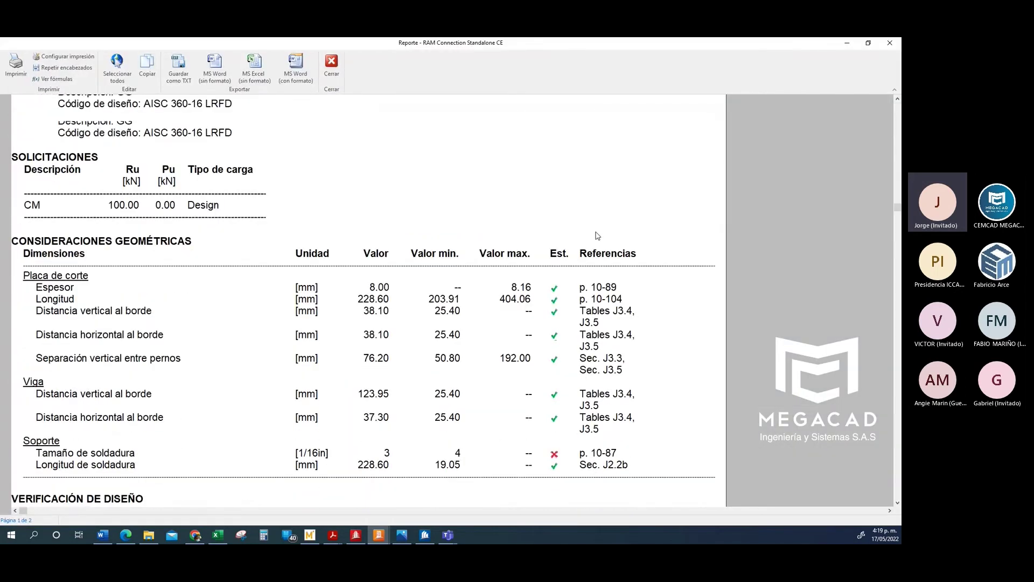
{"action": "scroll", "coordinate": [588, 266], "scroll_direction": "down", "scroll_amount": 3}
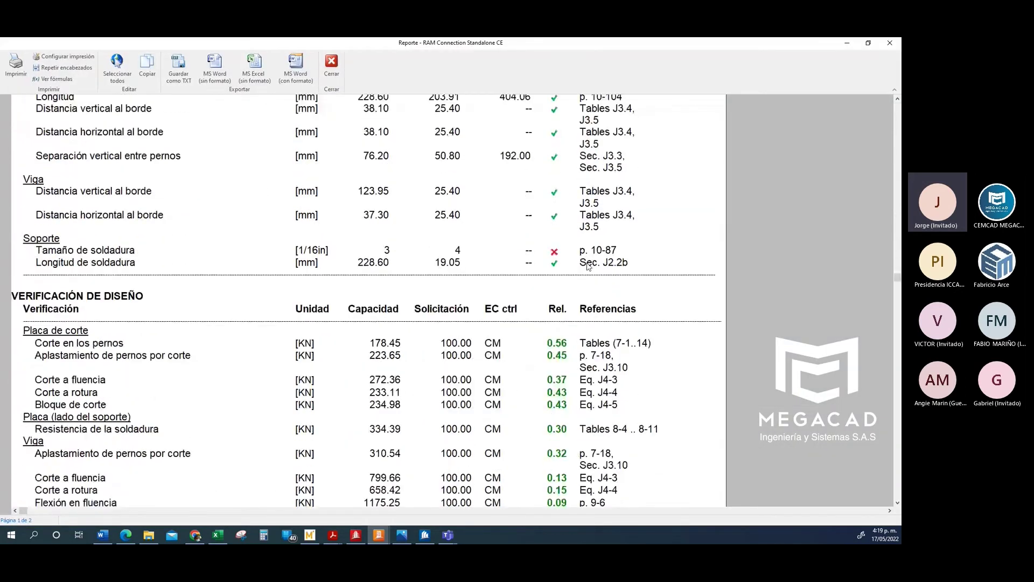
{"action": "scroll", "coordinate": [447, 301], "scroll_direction": "up", "scroll_amount": 4}
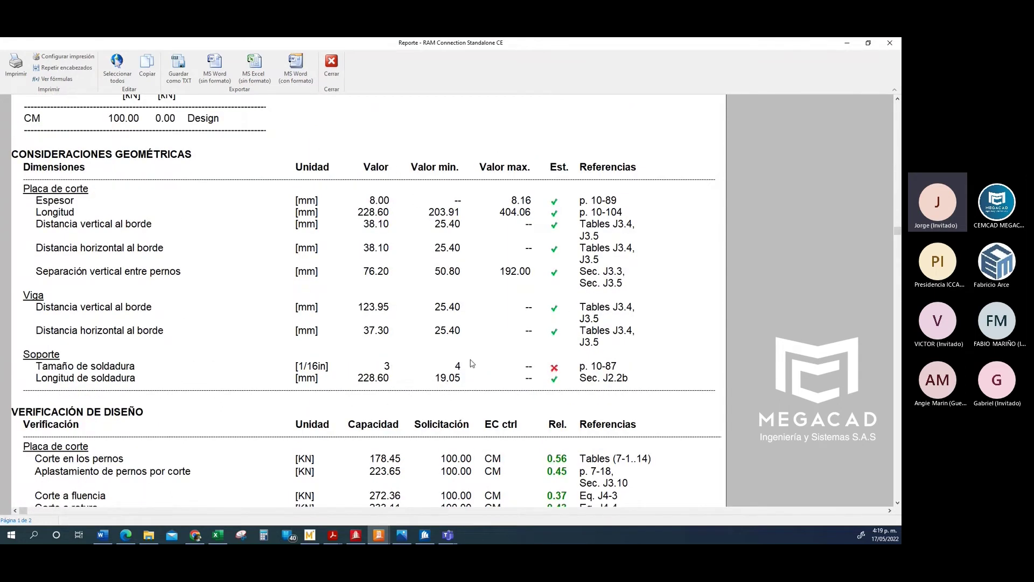
{"action": "left_click", "coordinate": [329, 69]}
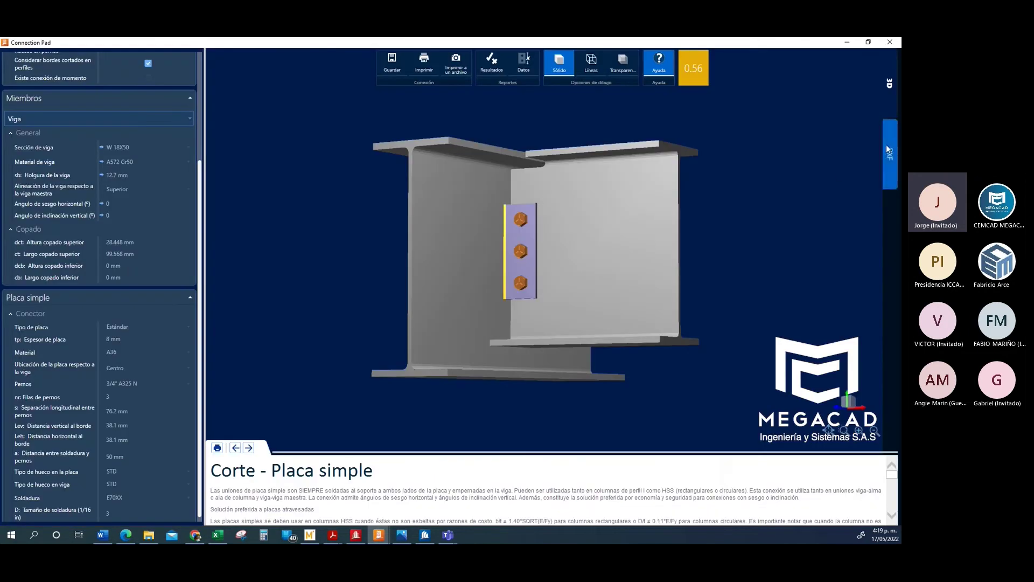
- Show the connection's DXF drawing and set the fillet weld size to 4 sixteenths of an inch
{"action": "scroll", "coordinate": [506, 316], "scroll_direction": "up", "scroll_amount": 3}
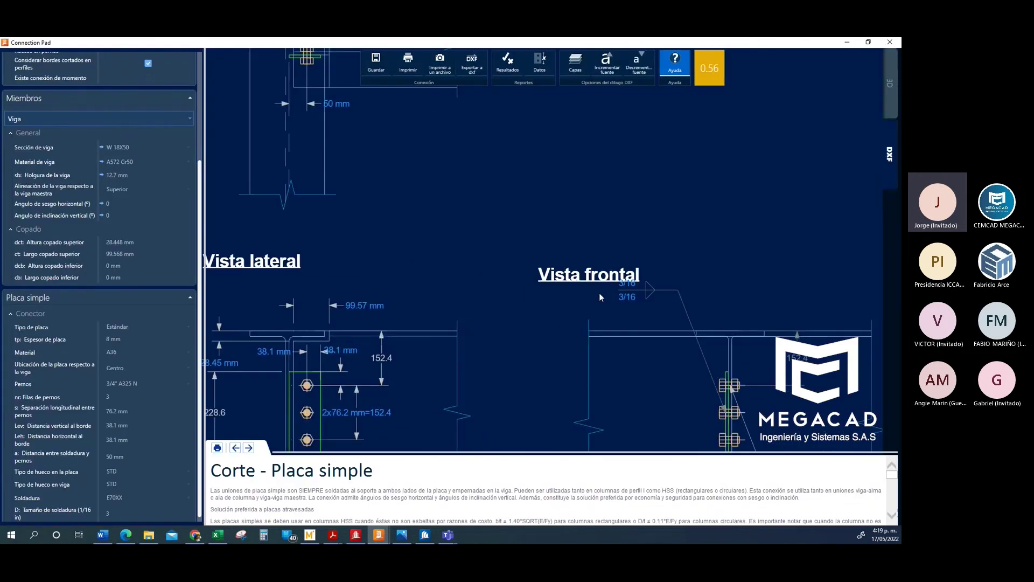
{"action": "left_click", "coordinate": [625, 298]}
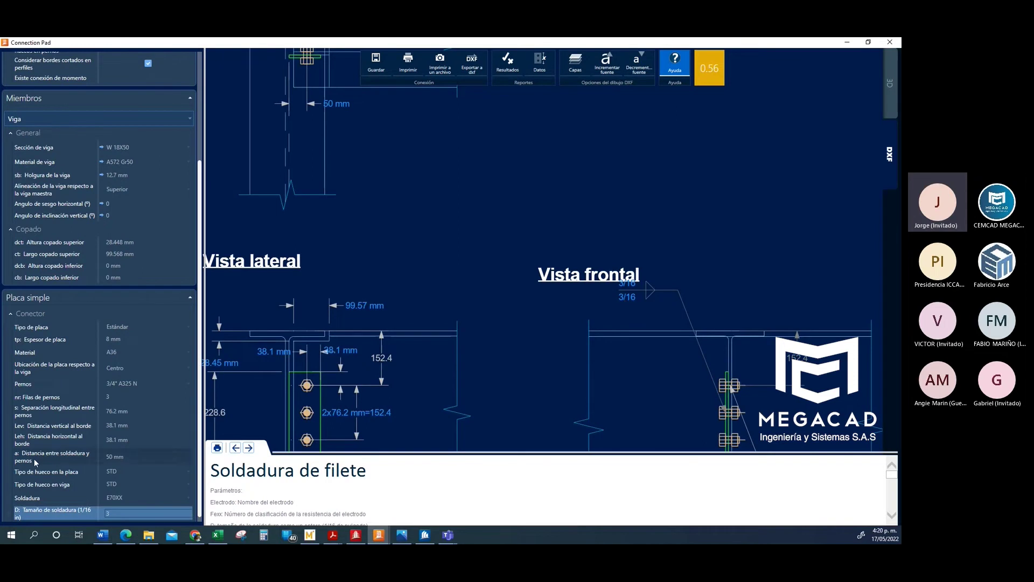
{"action": "left_click", "coordinate": [94, 514]}
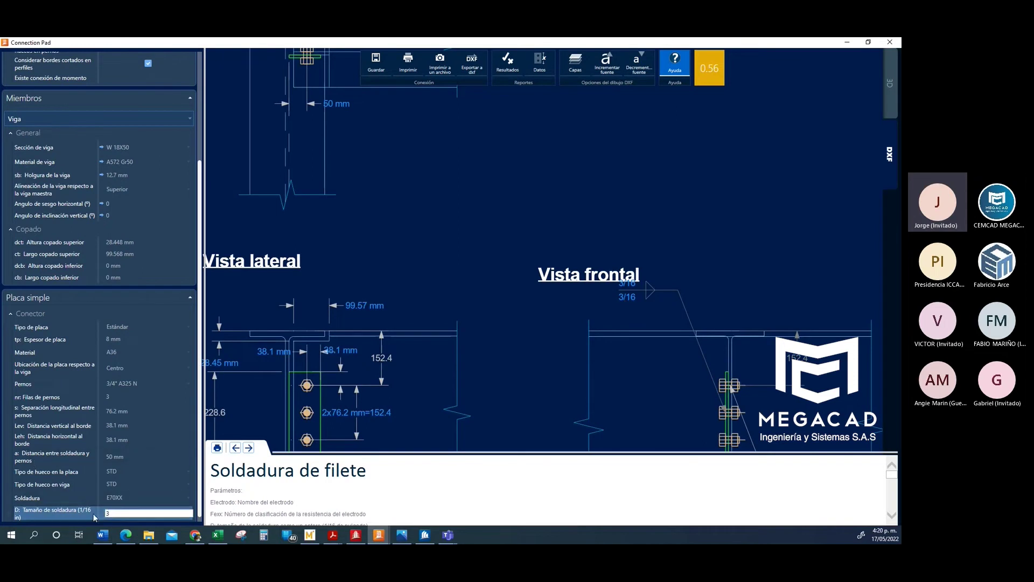
{"action": "type", "text": "4"}
{"action": "key", "text": "Return"}
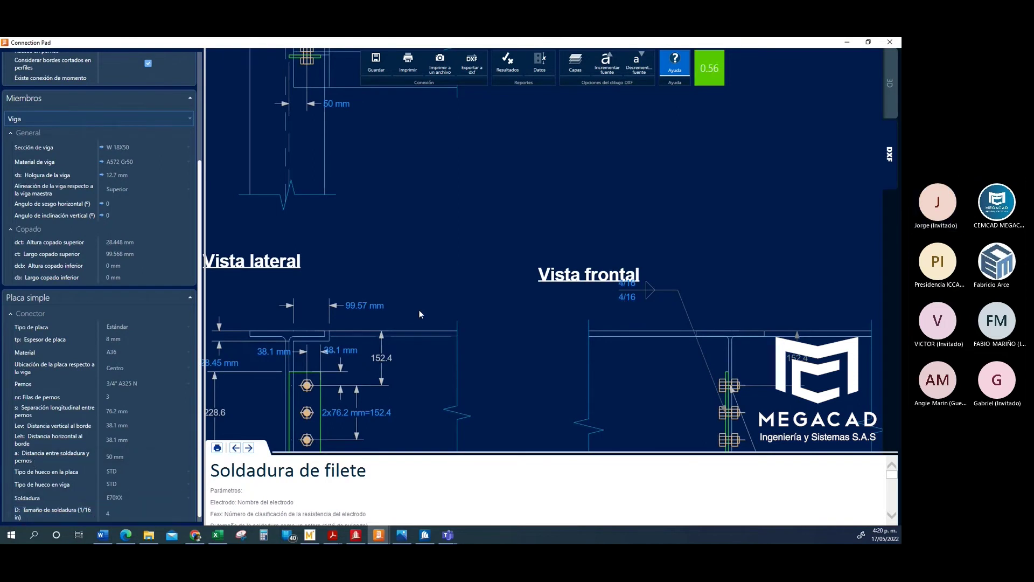
- Examine the superior, lateral and frontal drawing views and look at the DXF export options without exporting
{"action": "scroll", "coordinate": [610, 234], "scroll_direction": "down", "scroll_amount": 4}
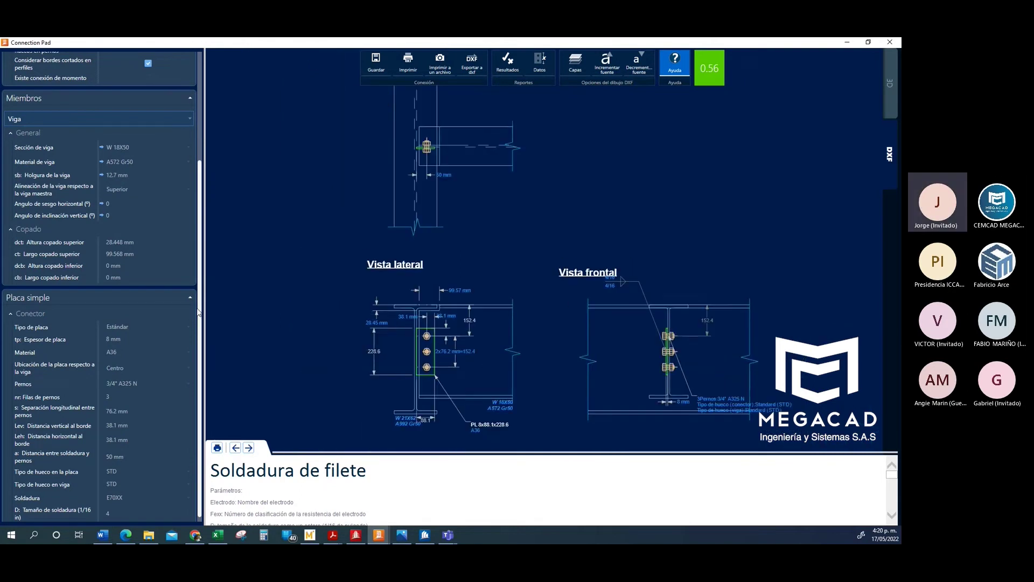
{"action": "scroll", "coordinate": [604, 286], "scroll_direction": "down", "scroll_amount": 1}
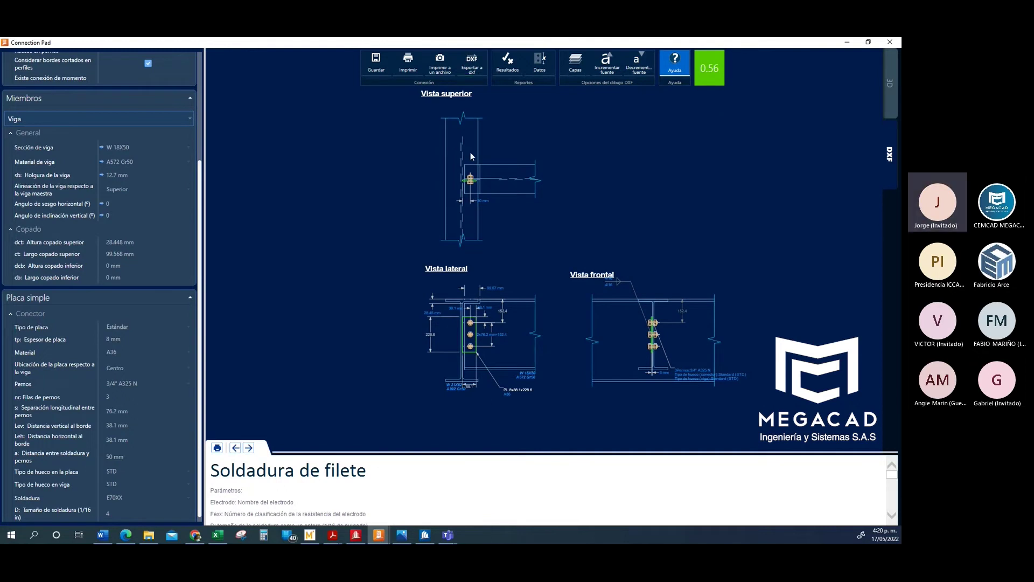
{"action": "scroll", "coordinate": [472, 308], "scroll_direction": "up", "scroll_amount": 1}
{"action": "scroll", "coordinate": [489, 94], "scroll_direction": "up", "scroll_amount": 1}
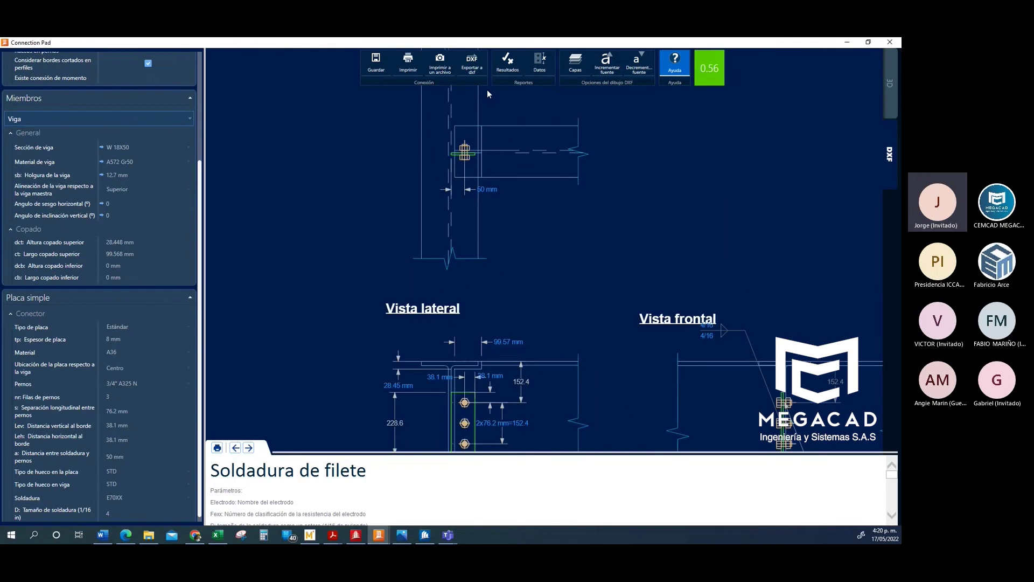
{"action": "left_click", "coordinate": [472, 63]}
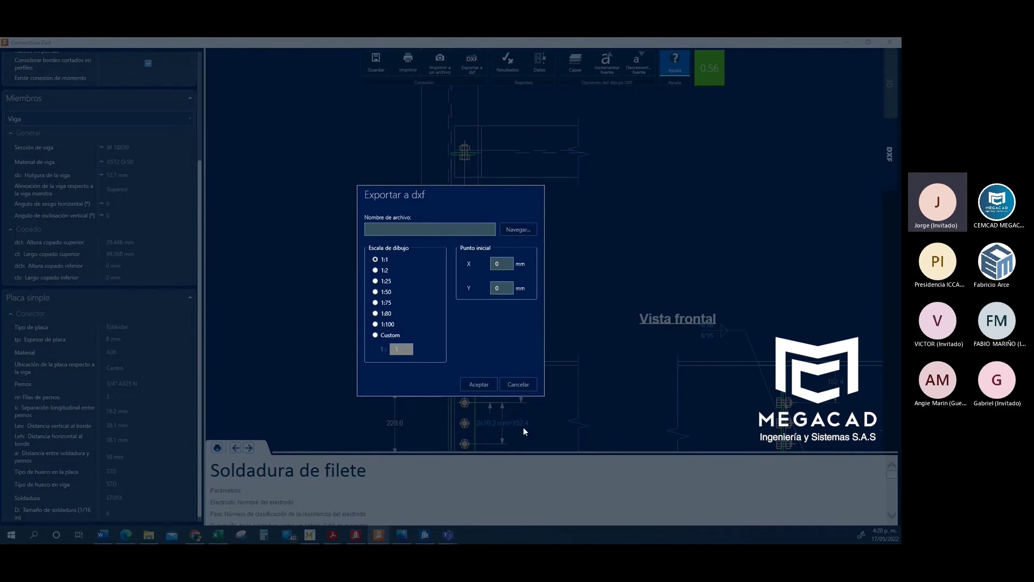
{"action": "left_click", "coordinate": [514, 385]}
{"action": "scroll", "coordinate": [548, 242], "scroll_direction": "down", "scroll_amount": 5}
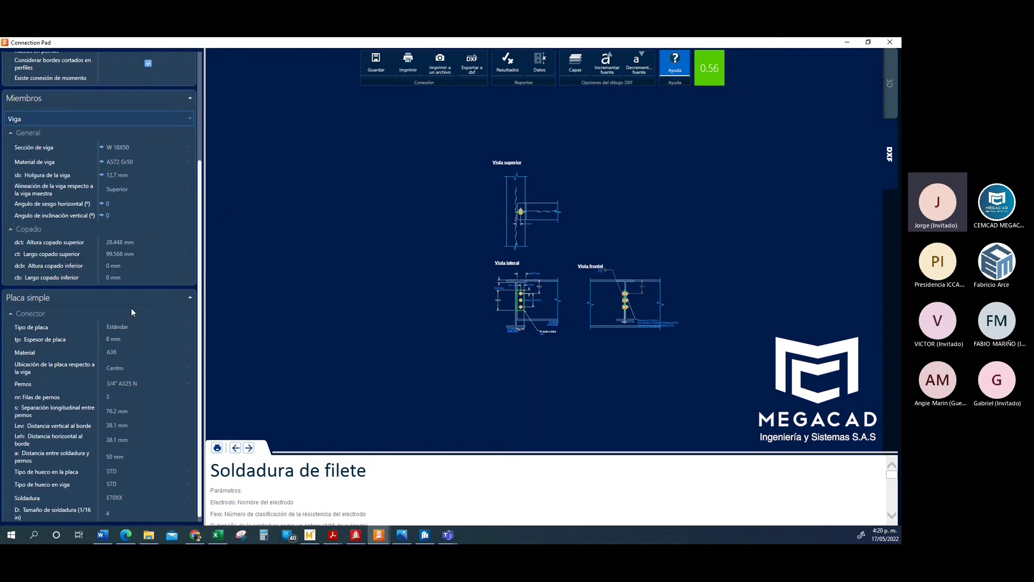
- Change the plate type to Extendida and go to the beam's Arriostrado option in the 3D view
{"action": "left_click", "coordinate": [163, 326]}
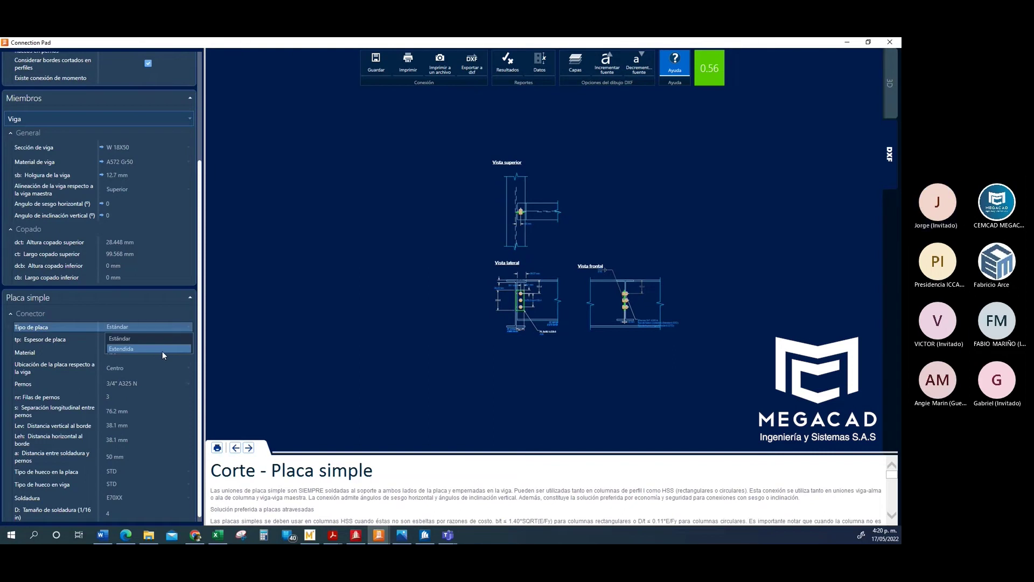
{"action": "left_click", "coordinate": [163, 351]}
{"action": "left_click", "coordinate": [889, 96]}
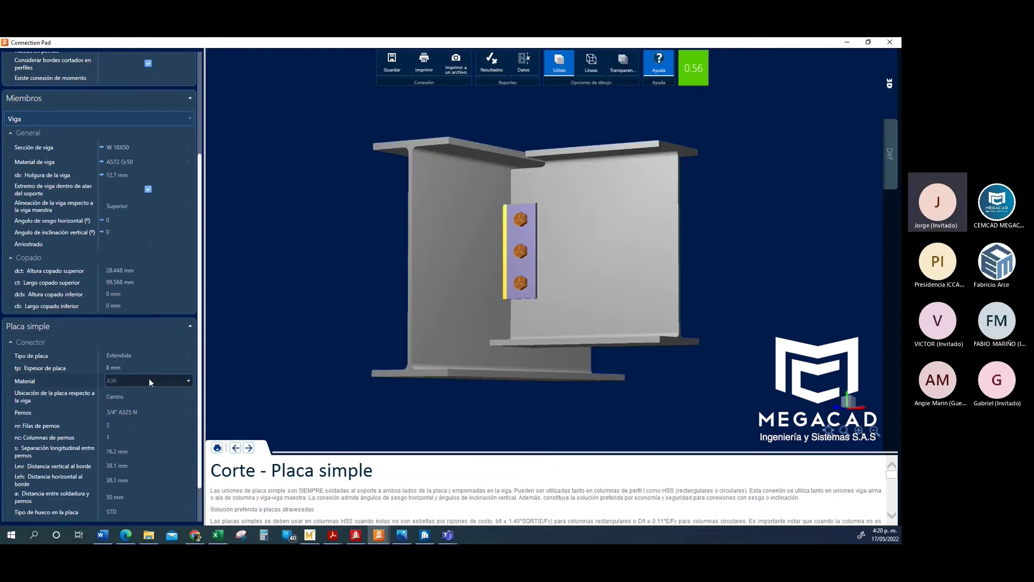
{"action": "left_click", "coordinate": [148, 244]}
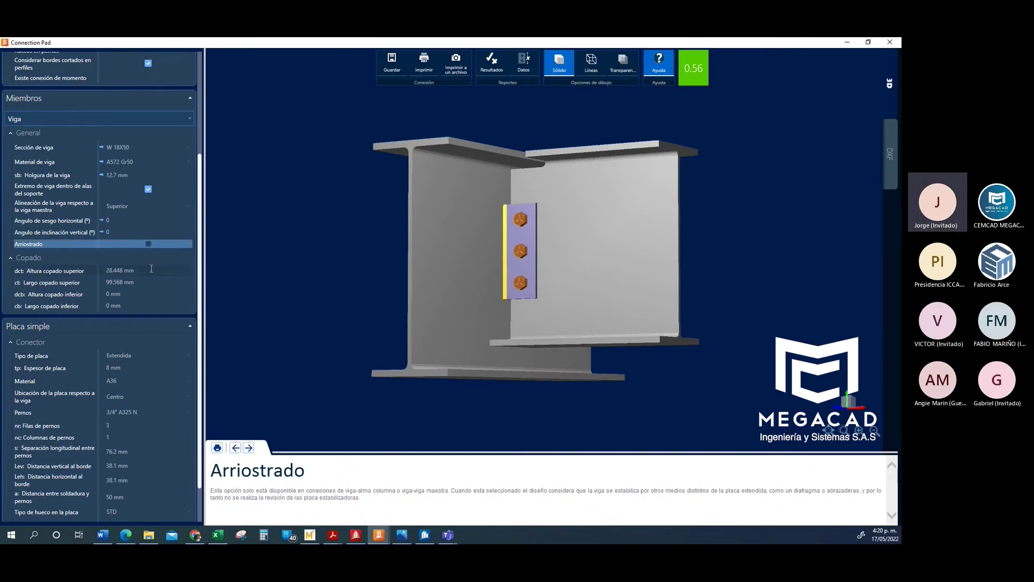
- Disable the beam's Extremo de viga dentro de alas del soporte option, inspect the extended plate in 3D and close the connection
{"action": "scroll", "coordinate": [152, 269], "scroll_direction": "down", "scroll_amount": 1}
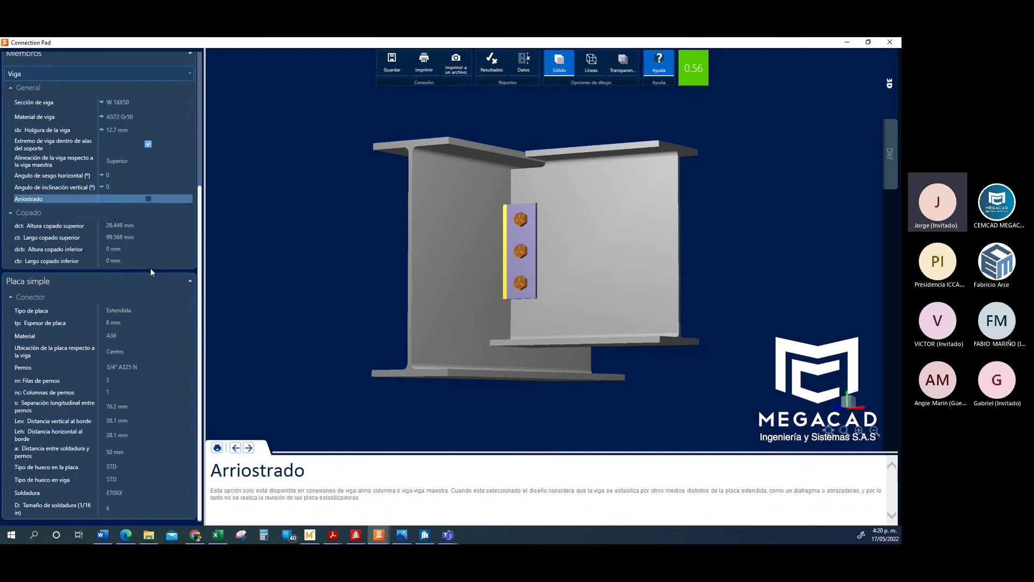
{"action": "left_click", "coordinate": [148, 141]}
{"action": "left_click", "coordinate": [148, 143]}
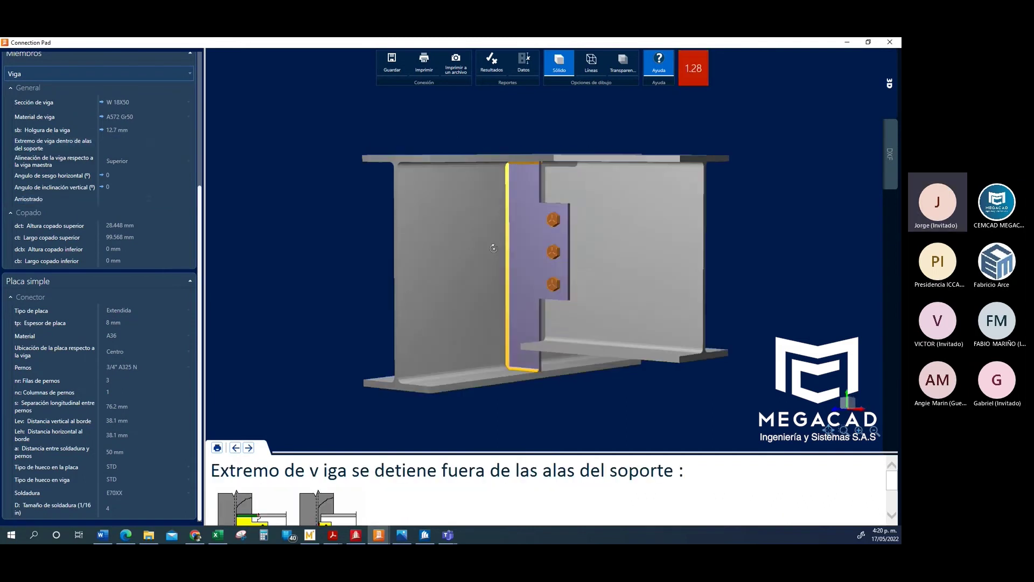
{"action": "mouse_move", "coordinate": [672, 284]}
{"action": "middle_mouse_down"}
{"action": "mouse_move", "coordinate": [702, 278]}
{"action": "mouse_move", "coordinate": [596, 279]}
{"action": "mouse_move", "coordinate": [630, 246]}
{"action": "mouse_move", "coordinate": [623, 259]}
{"action": "mouse_move", "coordinate": [549, 282]}
{"action": "mouse_move", "coordinate": [683, 279]}
{"action": "mouse_move", "coordinate": [663, 297]}
{"action": "middle_mouse_up"}
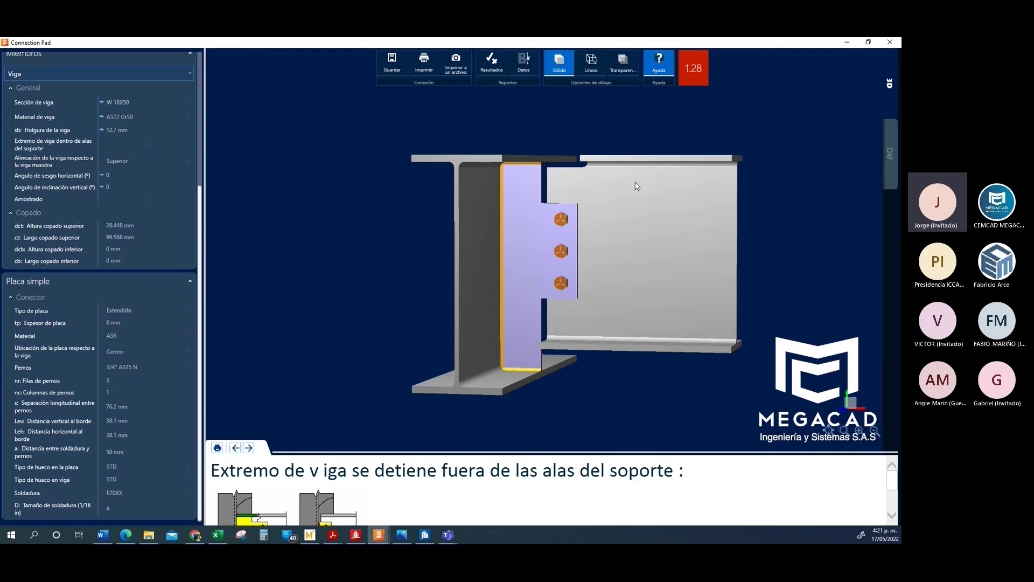
{"action": "scroll", "coordinate": [639, 191], "scroll_direction": "down", "scroll_amount": 5}
{"action": "scroll", "coordinate": [651, 232], "scroll_direction": "up", "scroll_amount": 2}
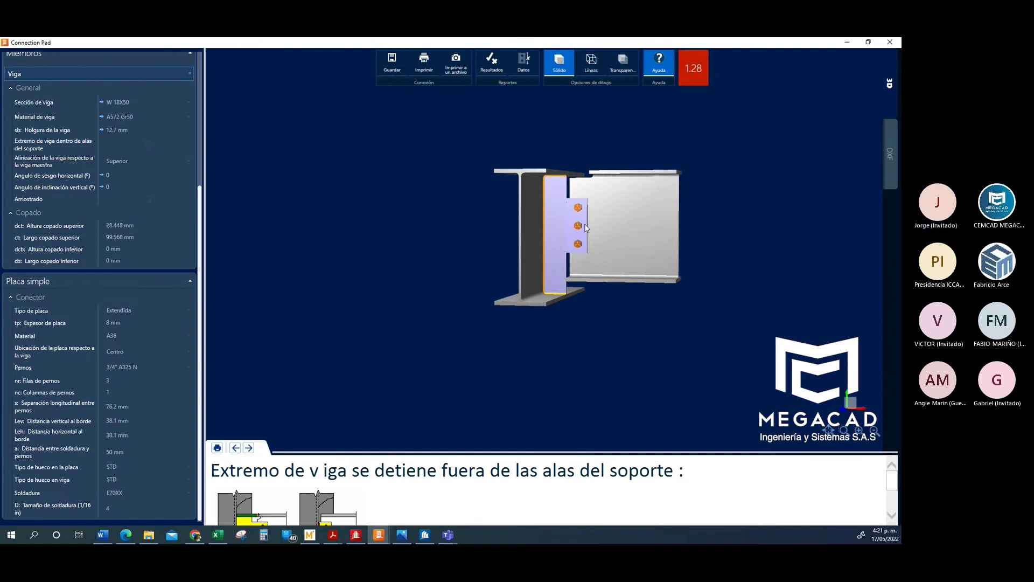
{"action": "left_click", "coordinate": [889, 42]}
- Select joint 6, the empty joint with a weld group, and open its connection for editing
{"action": "left_click_drag", "start_coordinate": [511, 259], "coordinate": [534, 261]}
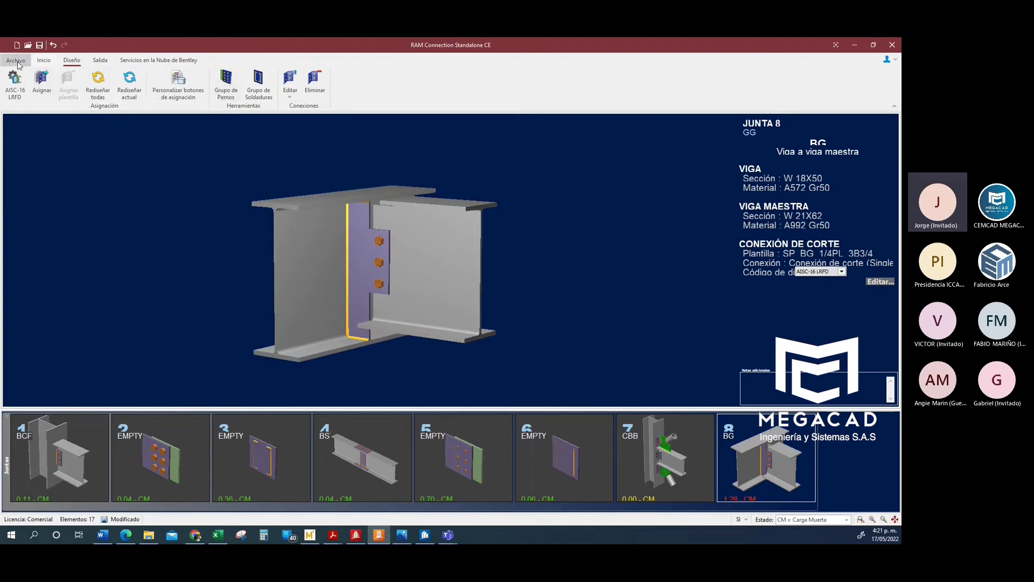
{"action": "left_click", "coordinate": [41, 60]}
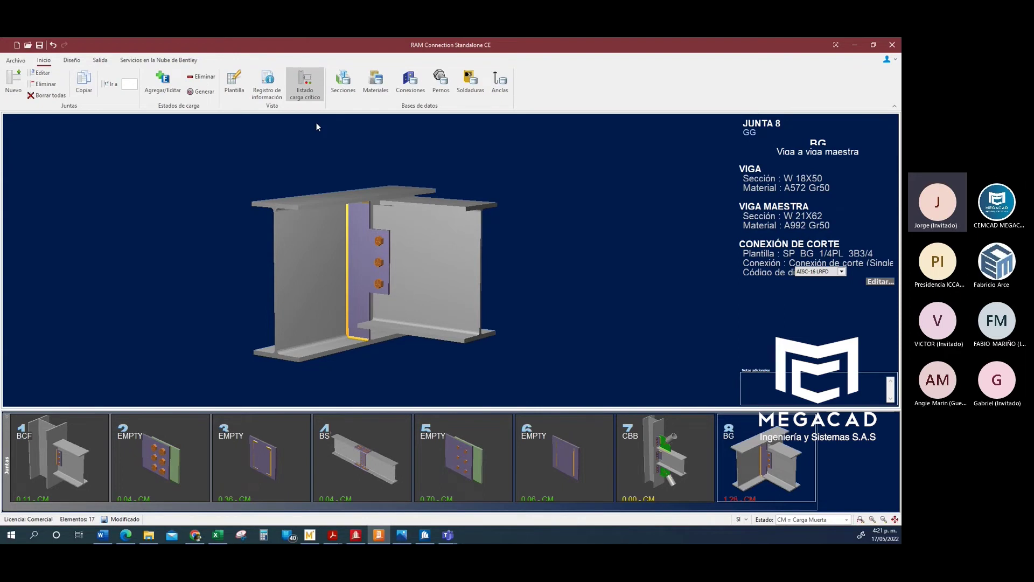
{"action": "left_click", "coordinate": [72, 60]}
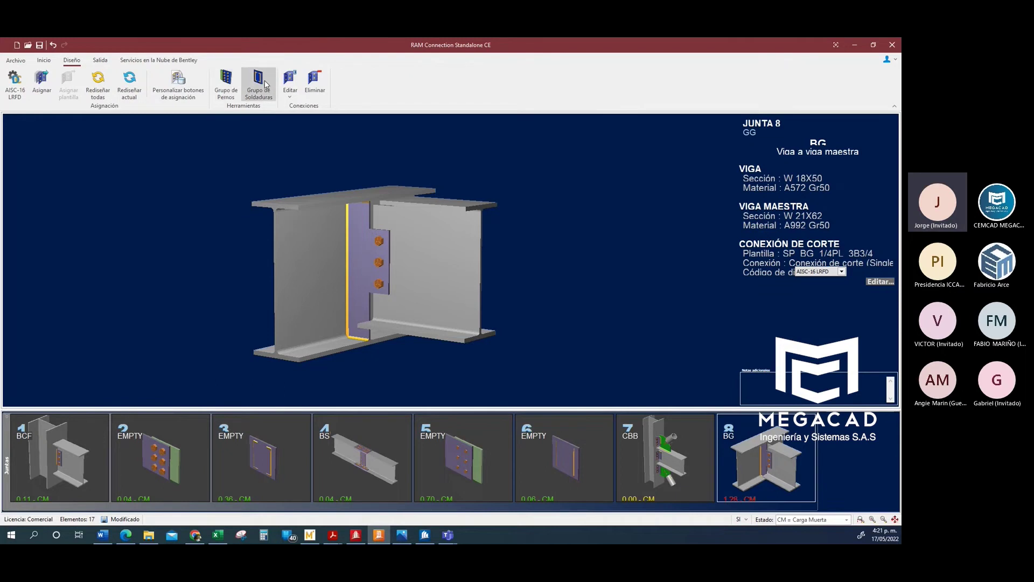
{"action": "left_click", "coordinate": [548, 458]}
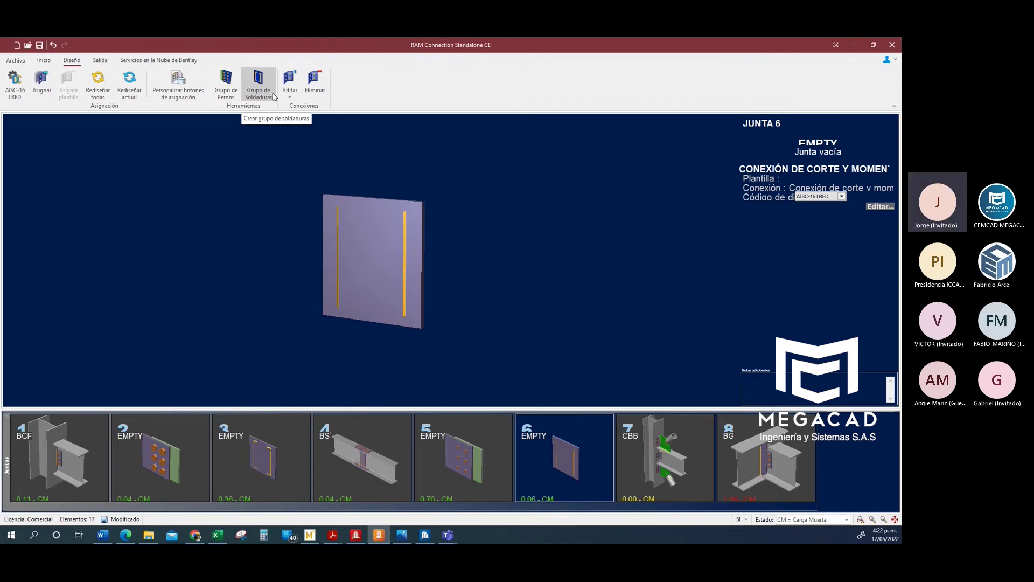
{"action": "double_click", "coordinate": [375, 235]}
- Review the analysis method options with their help description and the weld group's load table, keeping the Elástico method
{"action": "left_click", "coordinate": [154, 131]}
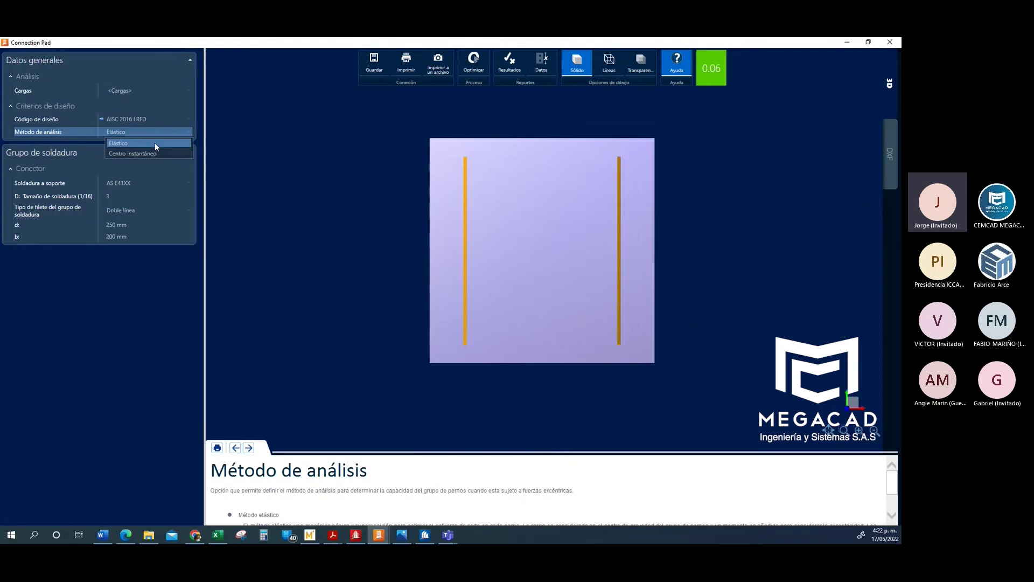
{"action": "left_click", "coordinate": [154, 144]}
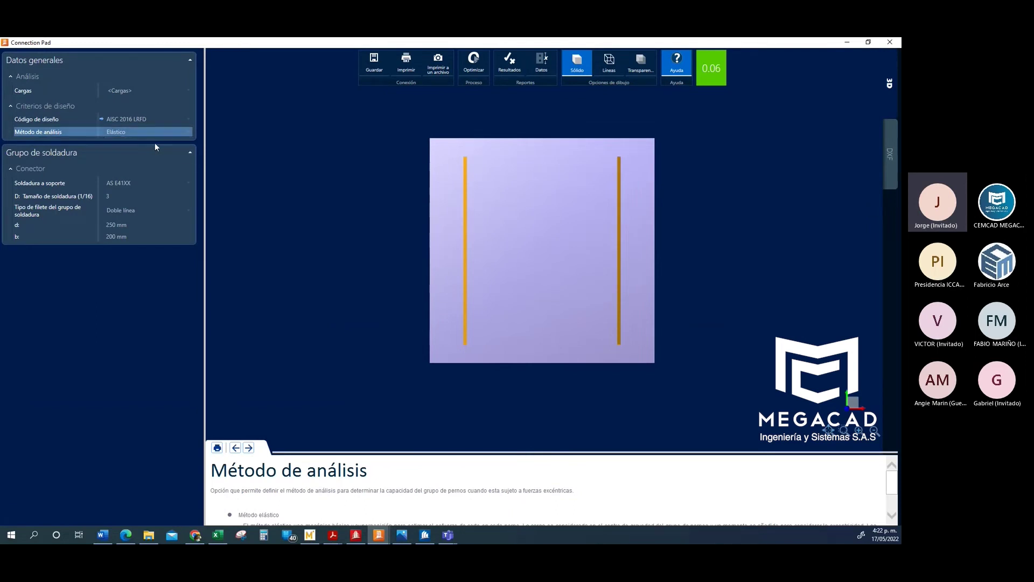
{"action": "middle_click_drag", "start_coordinate": [680, 250], "coordinate": [655, 258]}
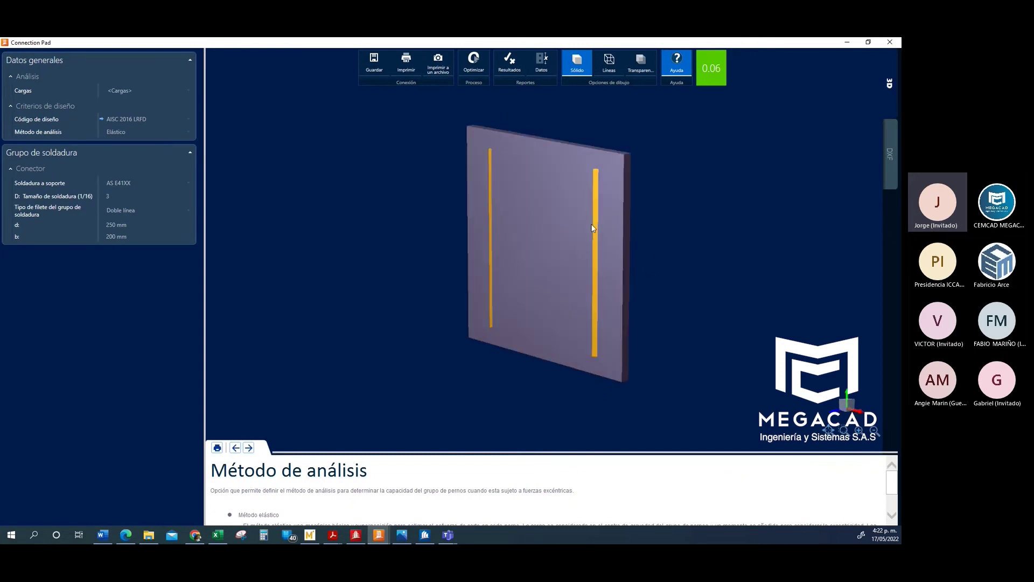
{"action": "left_click_drag", "start_coordinate": [482, 453], "coordinate": [474, 273]}
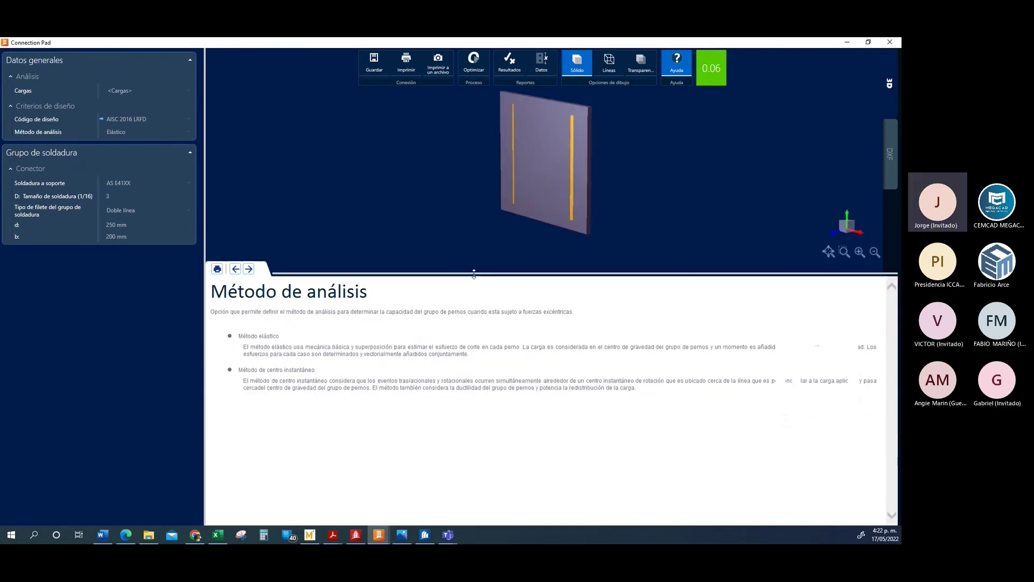
{"action": "left_click", "coordinate": [127, 93]}
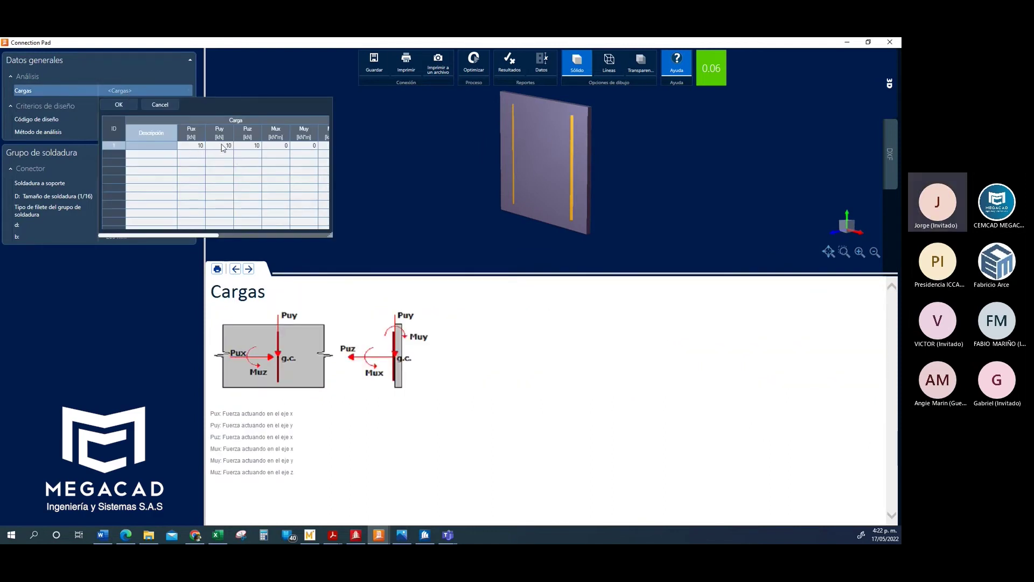
{"action": "left_click", "coordinate": [123, 108]}
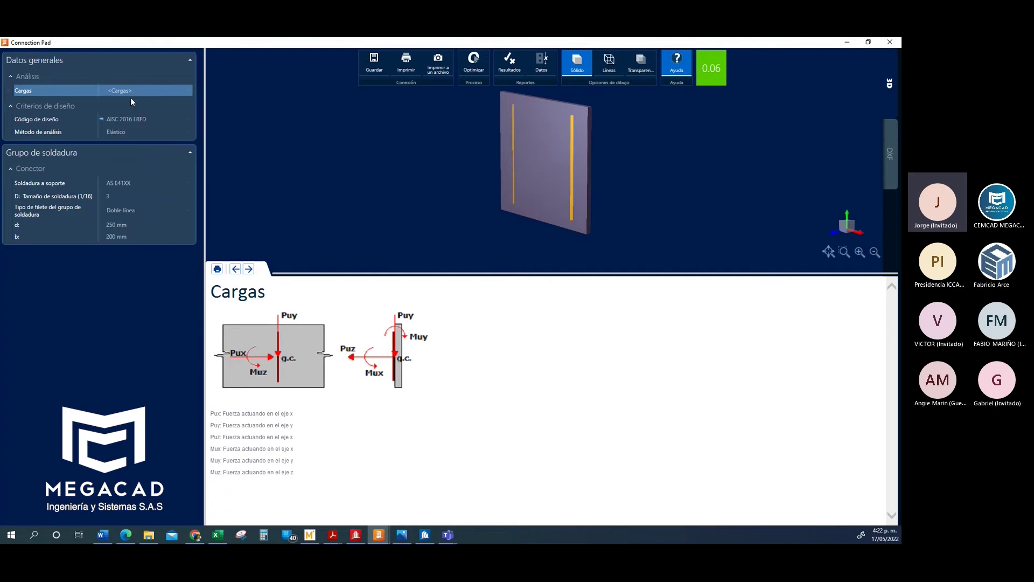
- Try the Centro instantáneo analysis method, return to Elástico and look over the weld group's loads again
{"action": "left_click", "coordinate": [131, 133]}
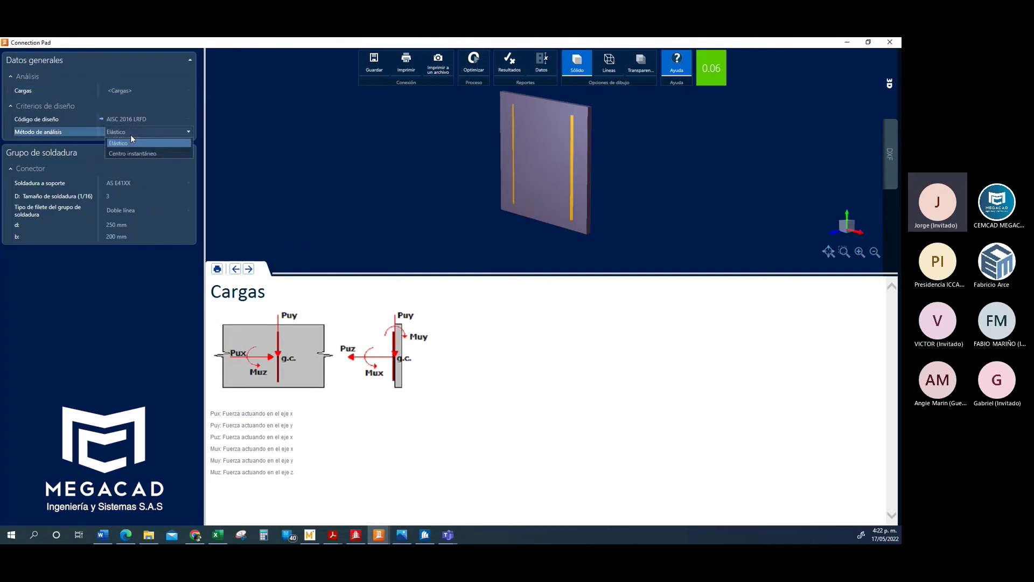
{"action": "left_click", "coordinate": [130, 150]}
{"action": "left_click", "coordinate": [146, 132]}
{"action": "left_click", "coordinate": [149, 139]}
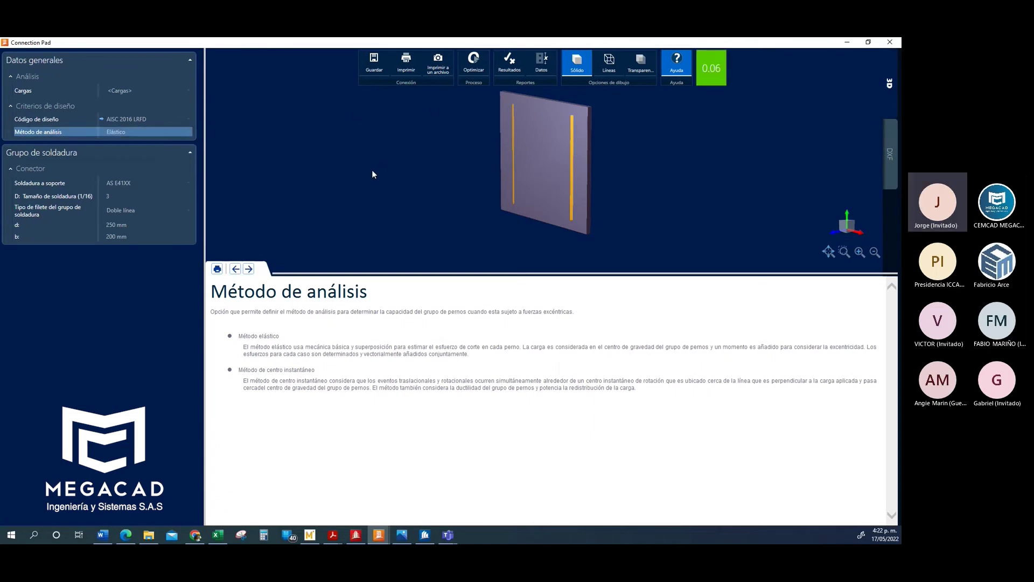
{"action": "left_click_drag", "start_coordinate": [605, 160], "coordinate": [588, 154]}
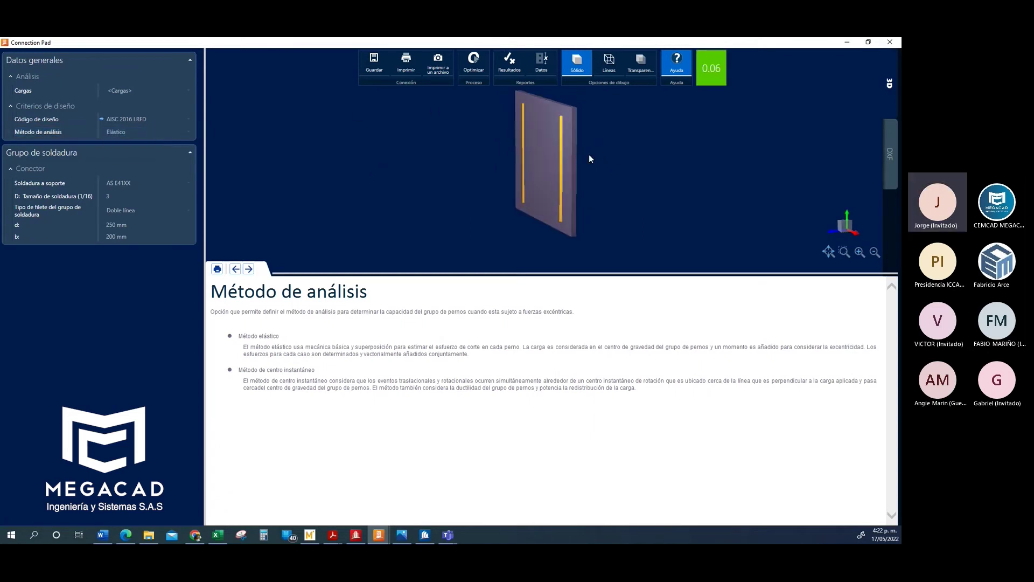
{"action": "left_click", "coordinate": [148, 88]}
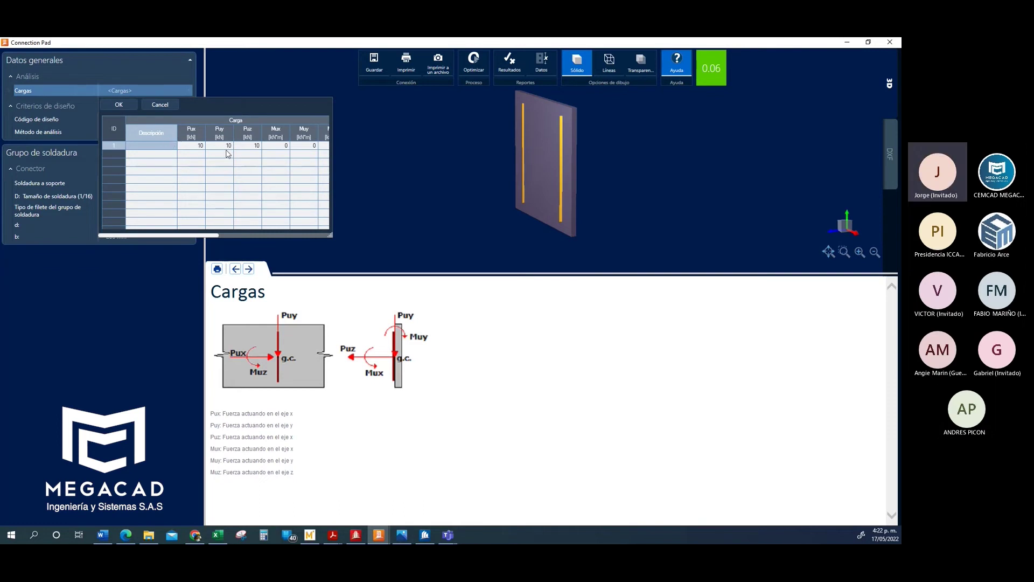
{"action": "left_click", "coordinate": [116, 104]}
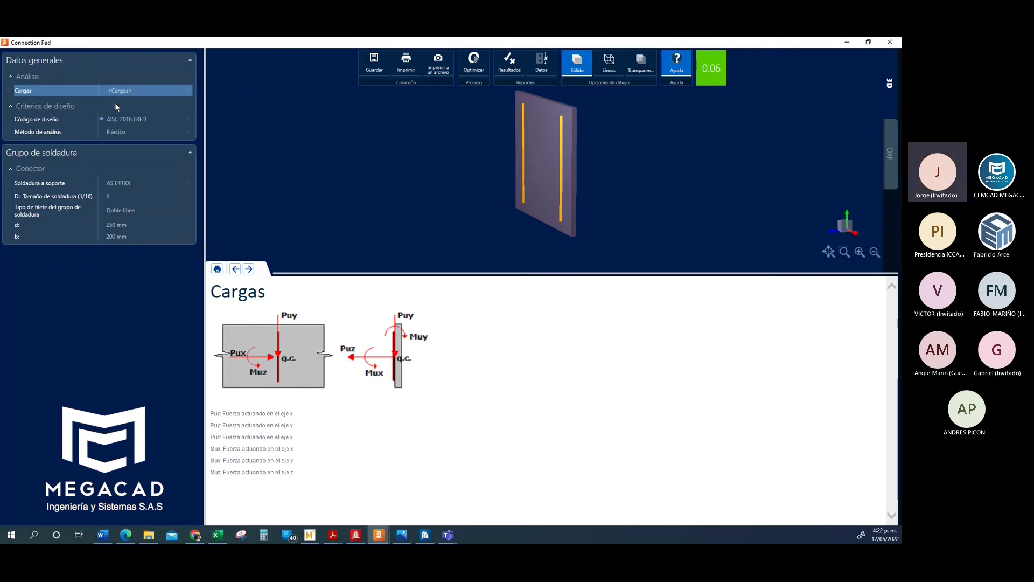
- Change the fillet weld group type to Rectángulo and examine the help diagrams of the available weld group types
{"action": "left_click", "coordinate": [156, 211]}
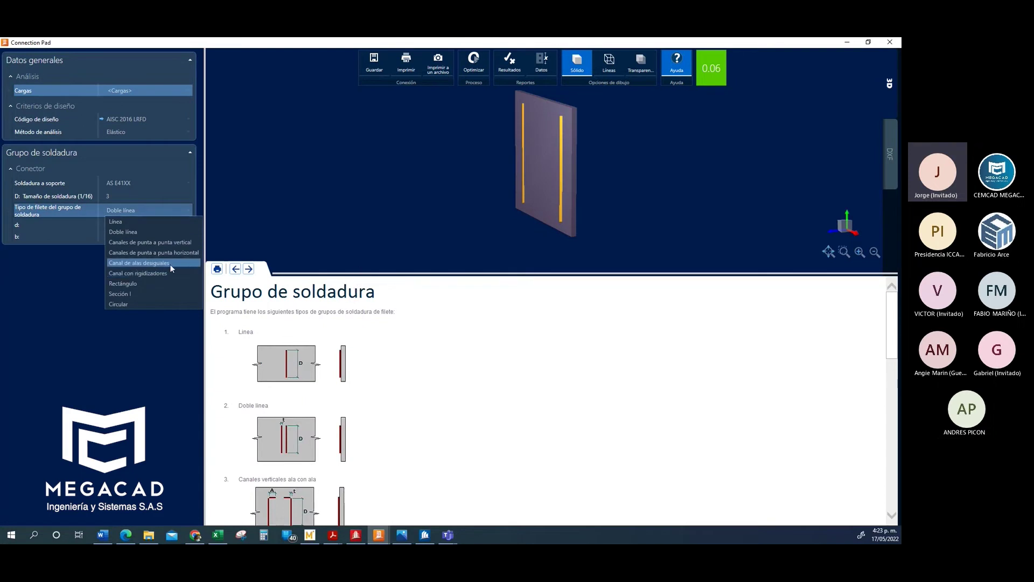
{"action": "left_click", "coordinate": [139, 283]}
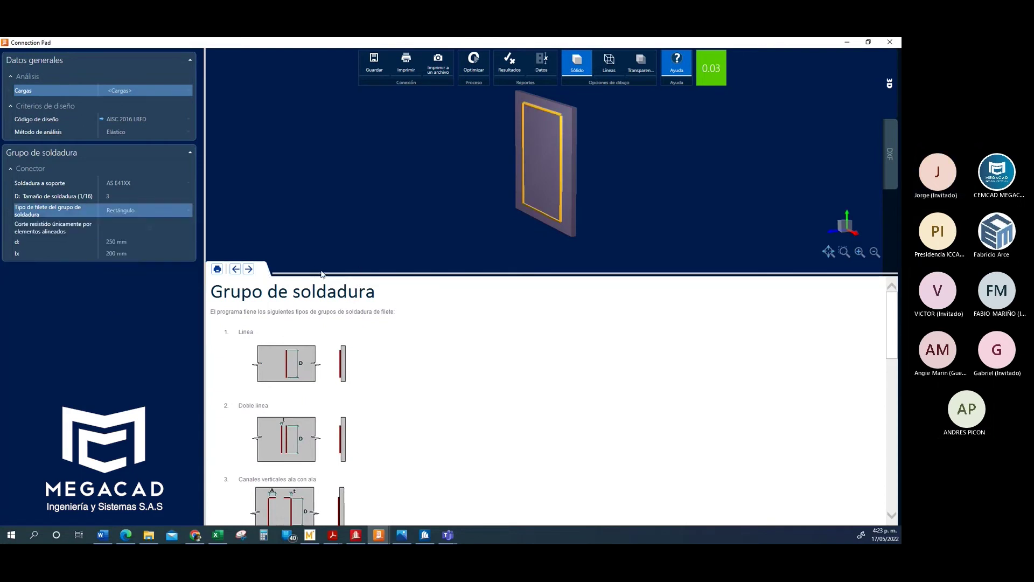
{"action": "left_click_drag", "start_coordinate": [321, 274], "coordinate": [322, 99]}
{"action": "scroll", "coordinate": [319, 251], "scroll_direction": "down", "scroll_amount": 2}
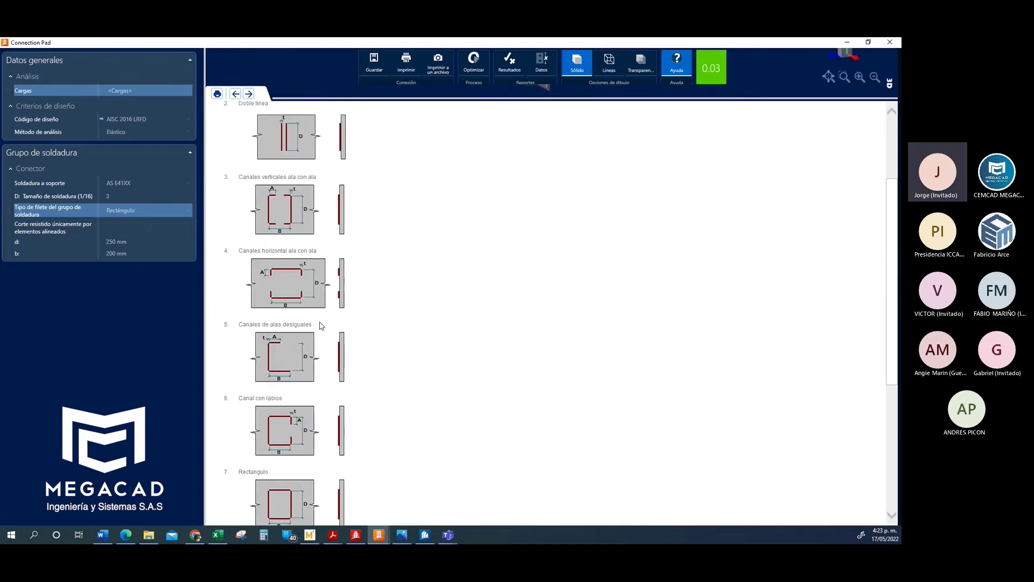
{"action": "scroll", "coordinate": [453, 244], "scroll_direction": "down", "scroll_amount": 4}
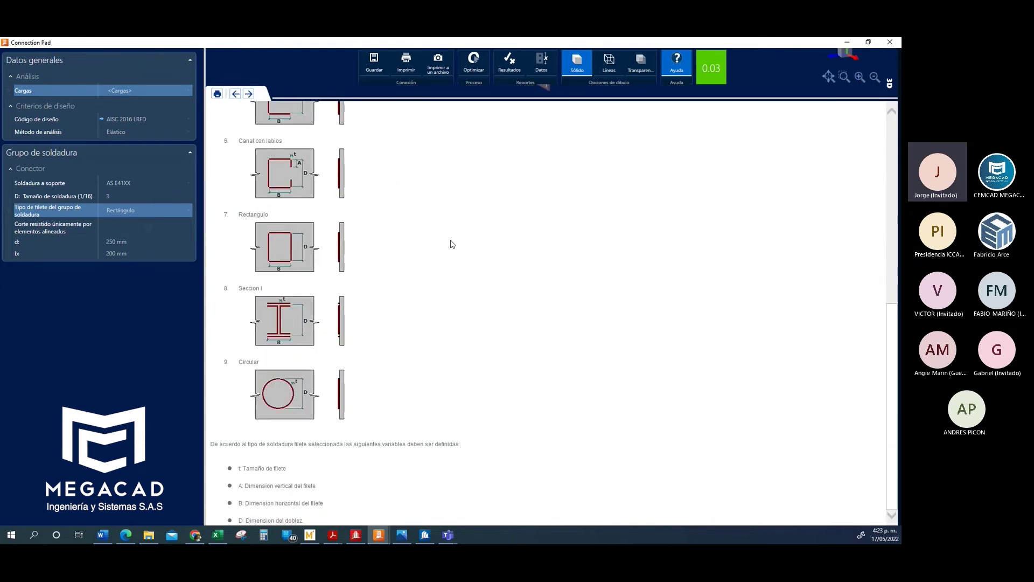
{"action": "scroll", "coordinate": [340, 294], "scroll_direction": "up", "scroll_amount": 3}
{"action": "scroll", "coordinate": [339, 294], "scroll_direction": "up", "scroll_amount": 3}
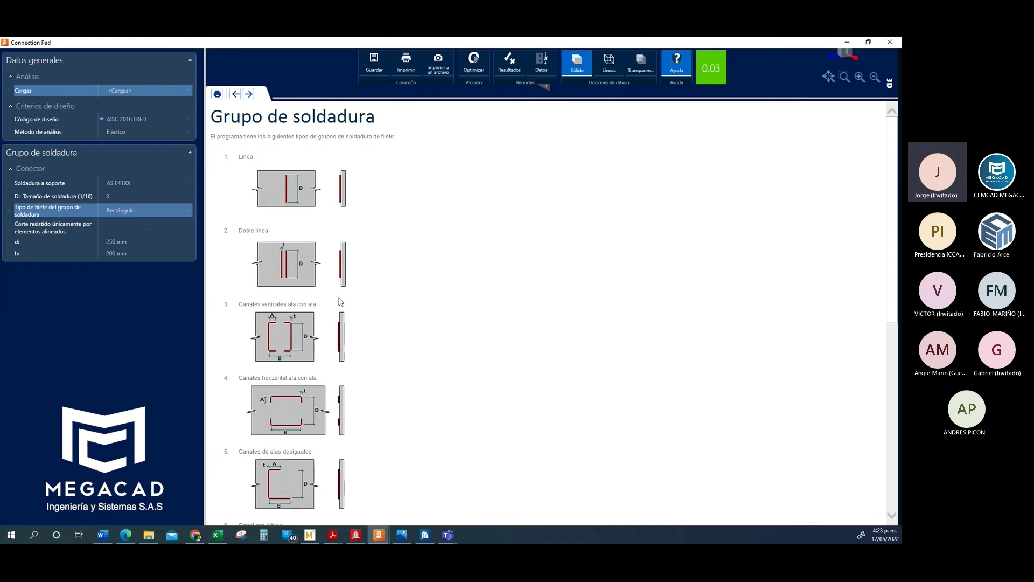
{"action": "scroll", "coordinate": [450, 254], "scroll_direction": "down", "scroll_amount": 2}
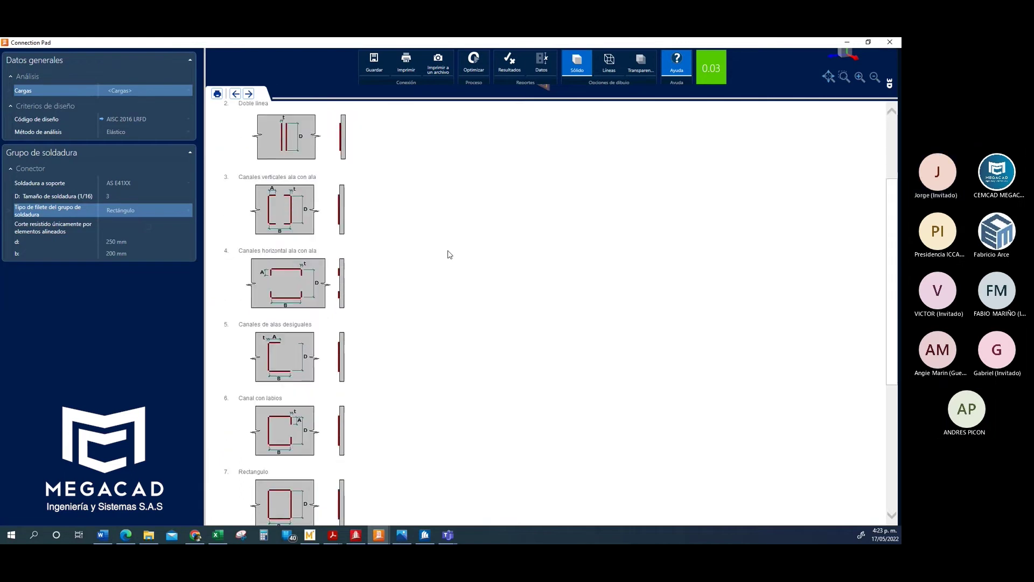
{"action": "scroll", "coordinate": [450, 254], "scroll_direction": "down", "scroll_amount": 4}
{"action": "scroll", "coordinate": [450, 254], "scroll_direction": "up", "scroll_amount": 6}
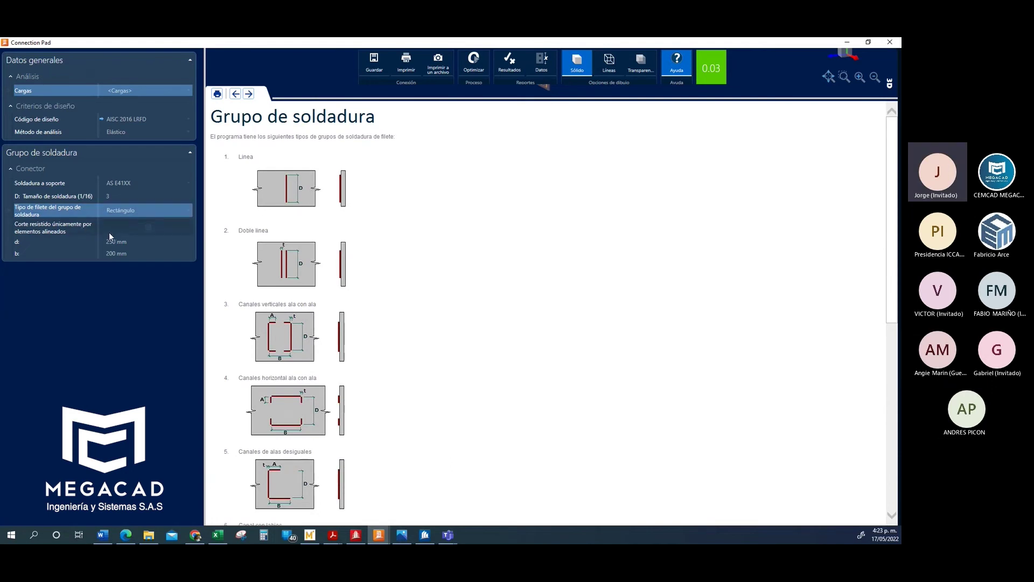
- Enable Corte resistido únicamente por elementos alineados, set the weld group type to Canales de punta a punta horizontal, and compare it with its help diagram
{"action": "left_click", "coordinate": [148, 228]}
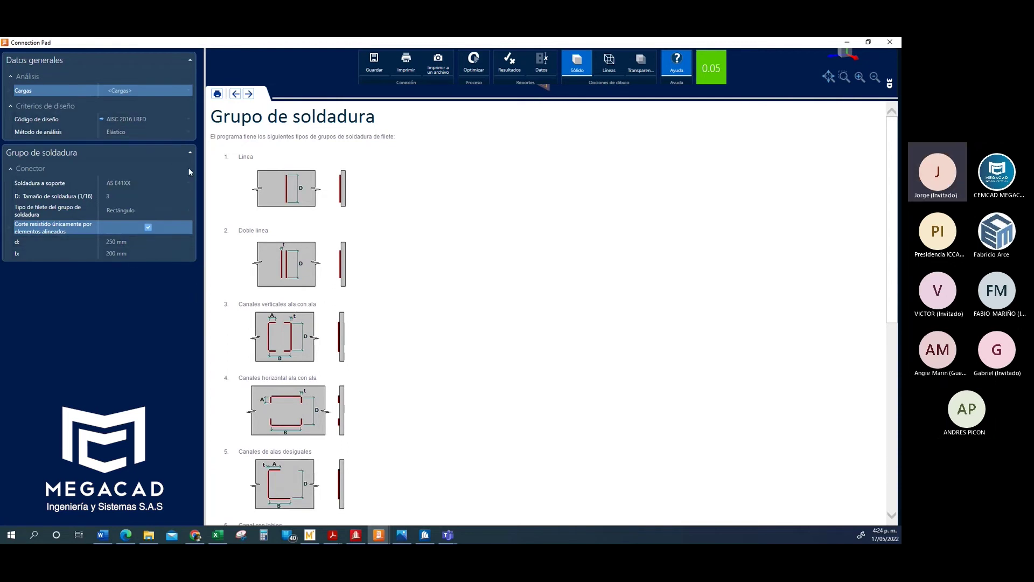
{"action": "left_click", "coordinate": [189, 211]}
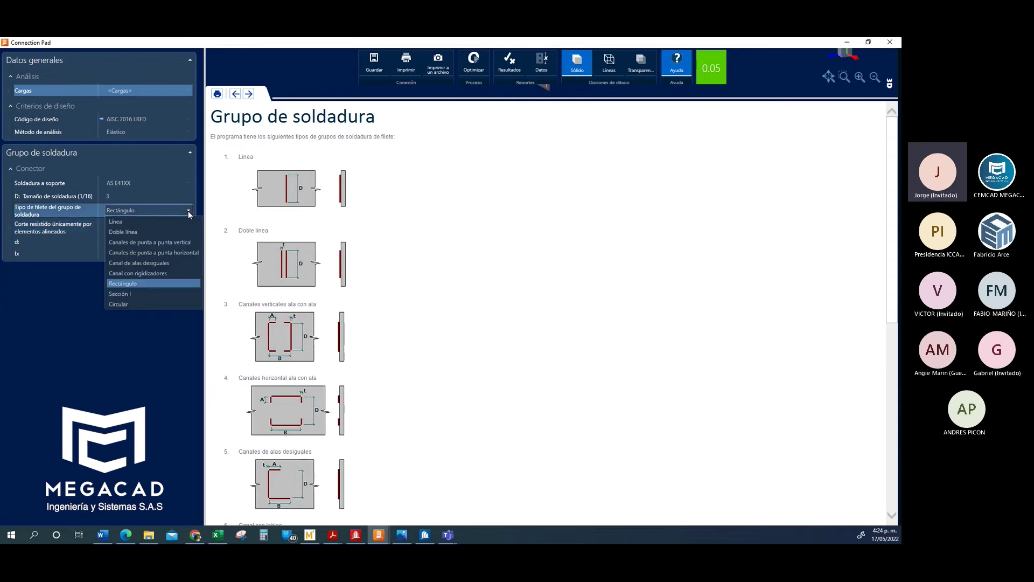
{"action": "left_click", "coordinate": [166, 253]}
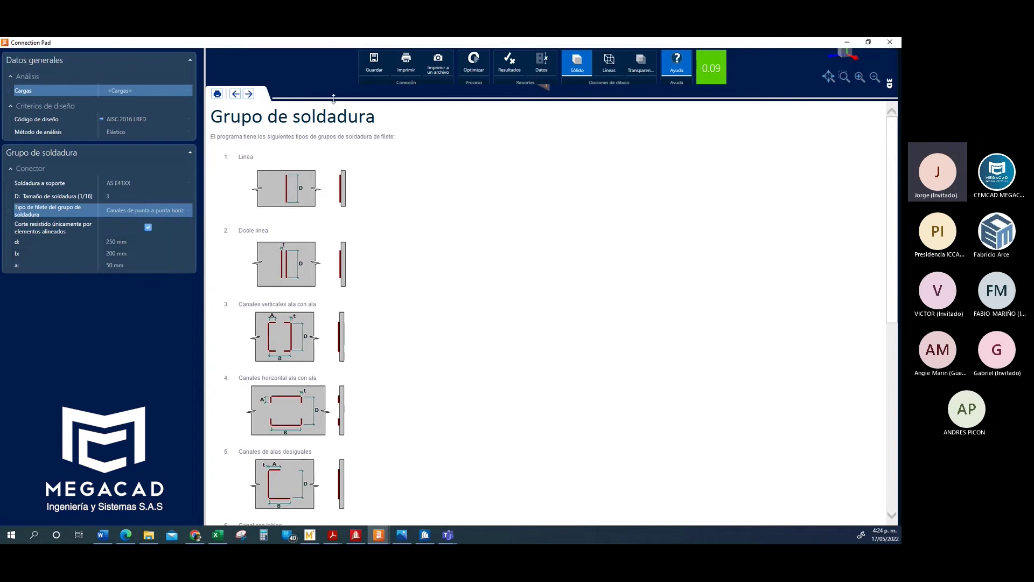
{"action": "left_click_drag", "start_coordinate": [336, 98], "coordinate": [496, 389]}
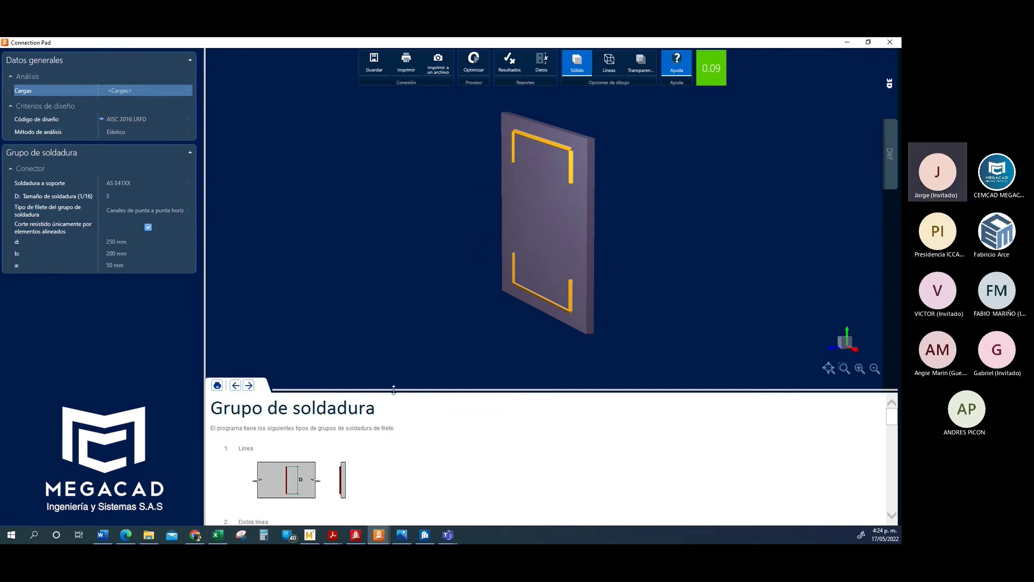
{"action": "left_click_drag", "start_coordinate": [393, 388], "coordinate": [388, 221]}
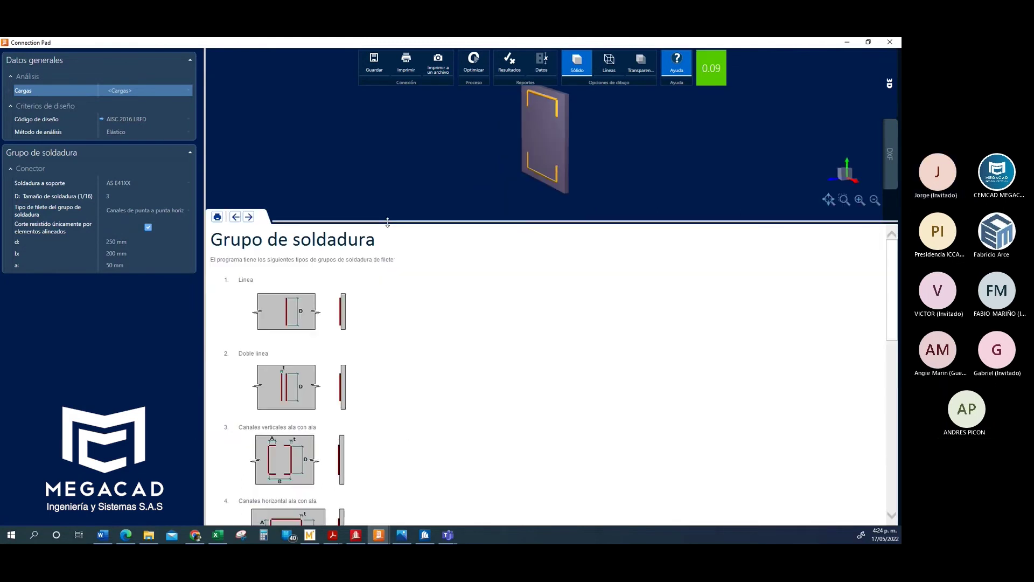
{"action": "scroll", "coordinate": [314, 394], "scroll_direction": "down", "scroll_amount": 3}
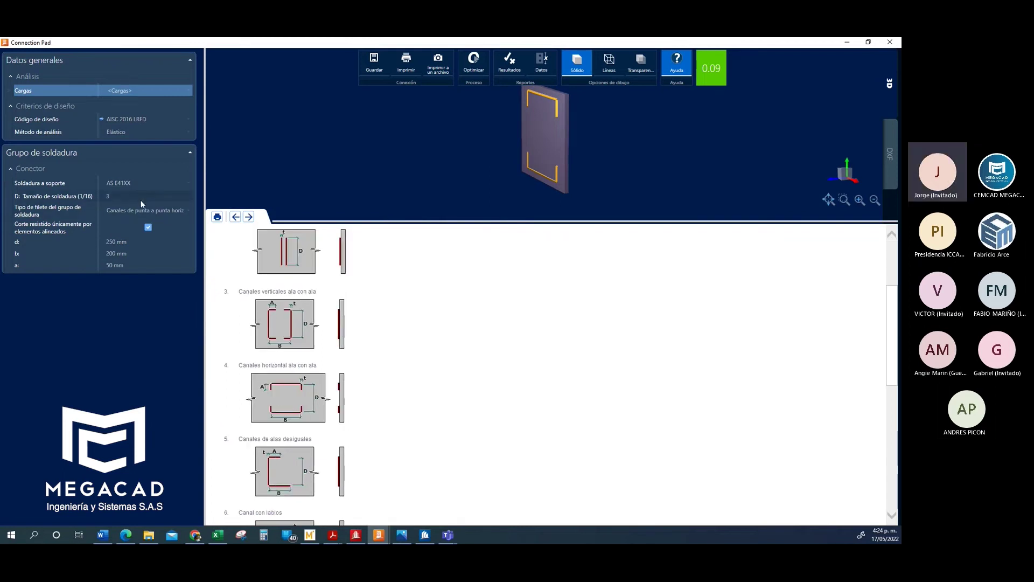
- Change the fillet weld group type to Canales de punta a punta vertical and enlarge the 3D view of the plate
{"action": "left_click", "coordinate": [179, 209]}
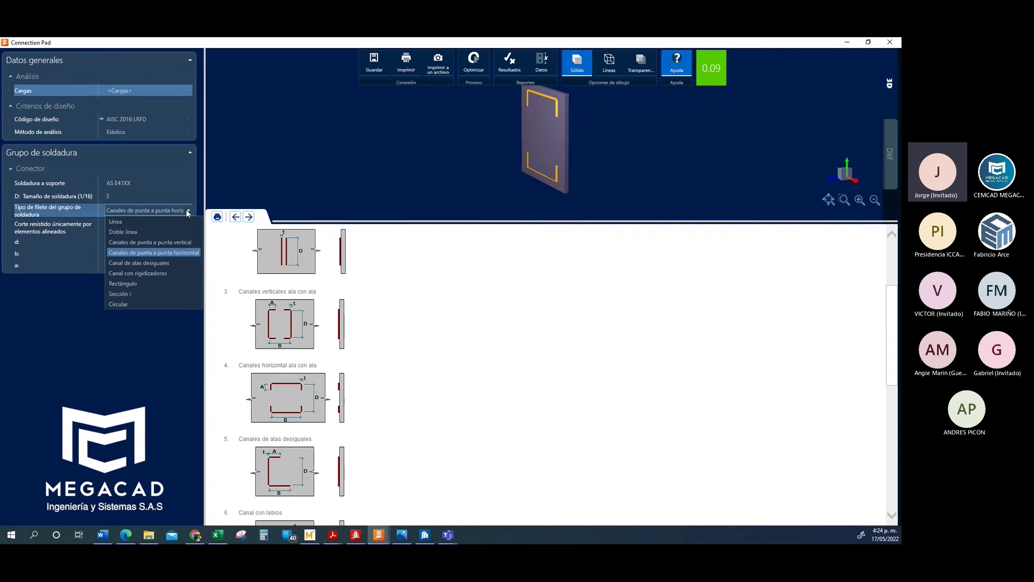
{"action": "left_click", "coordinate": [167, 241]}
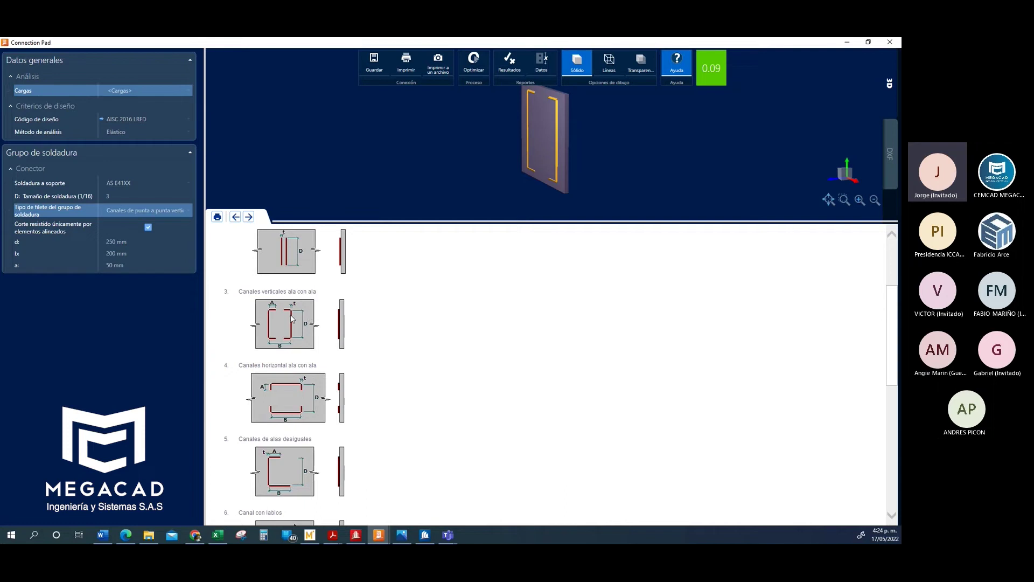
{"action": "left_click", "coordinate": [249, 217]}
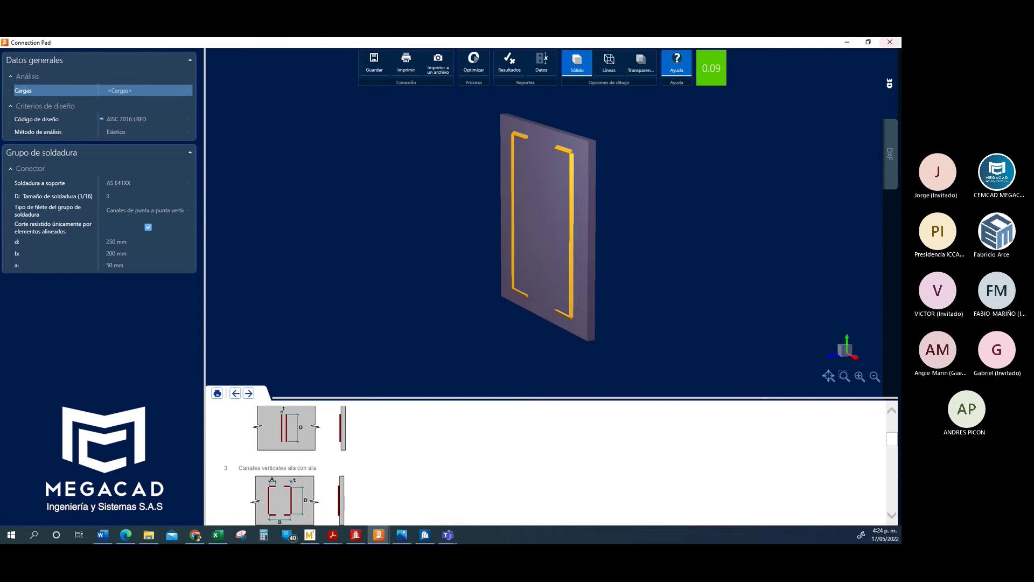
- Close the weld group editor and create a new bolt group with the Grupo de Pernos tool
{"action": "left_click", "coordinate": [890, 42]}
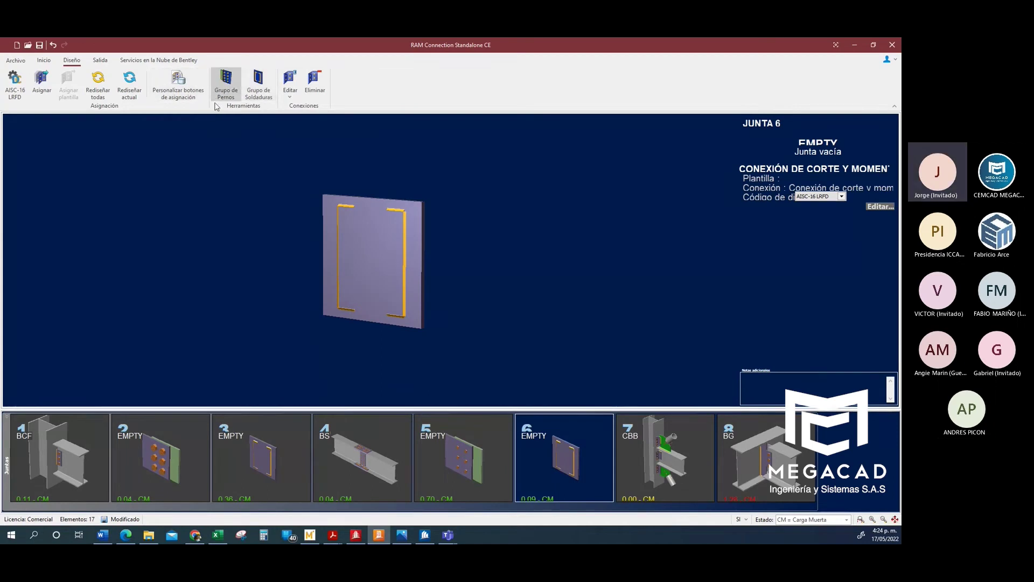
{"action": "left_click", "coordinate": [231, 84]}
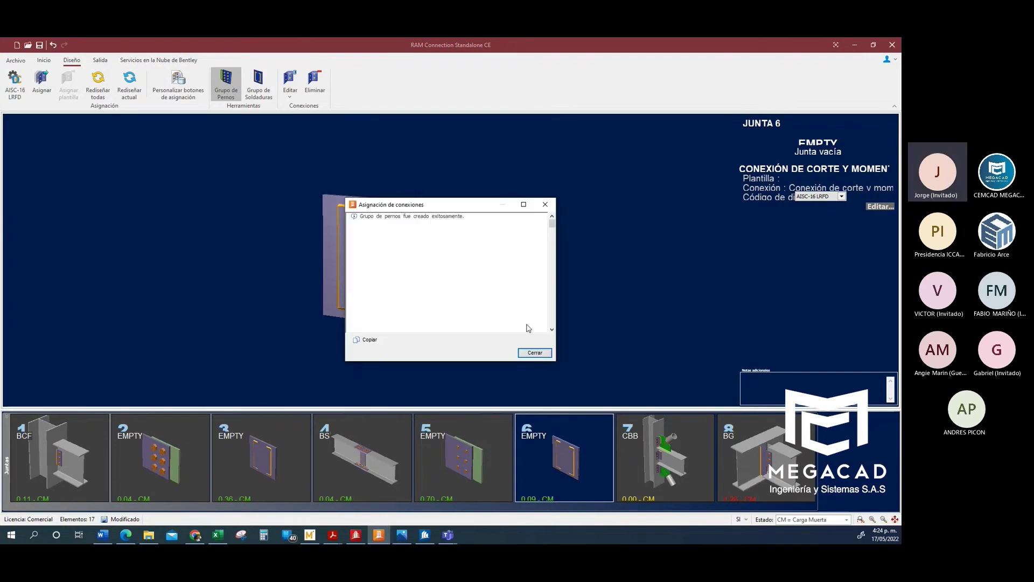
{"action": "left_click", "coordinate": [535, 353]}
- Open joint 5's bolt group for editing in a maximized window and turn its plates to an angled 3D view
{"action": "double_click", "coordinate": [380, 454]}
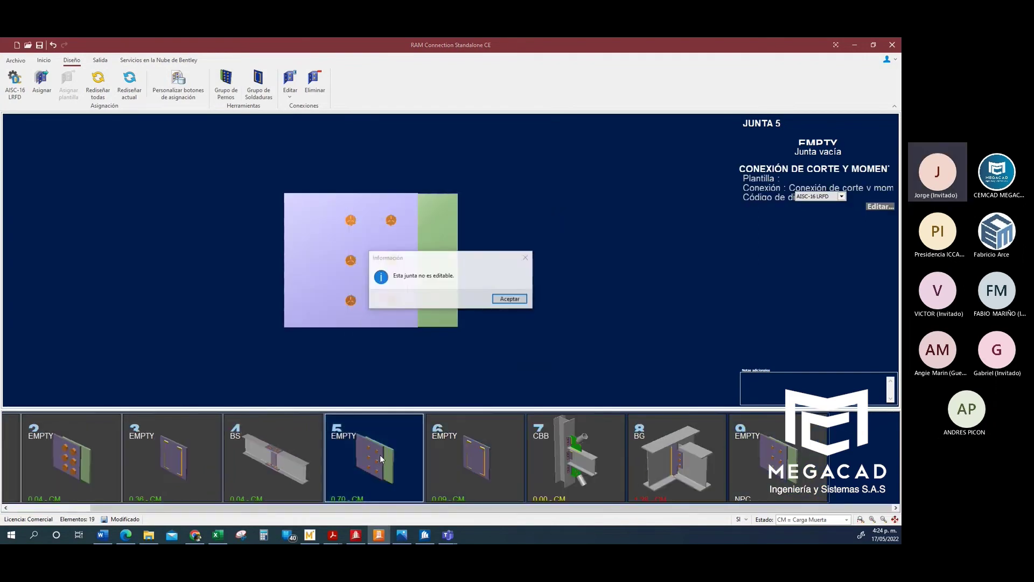
{"action": "left_click", "coordinate": [509, 299]}
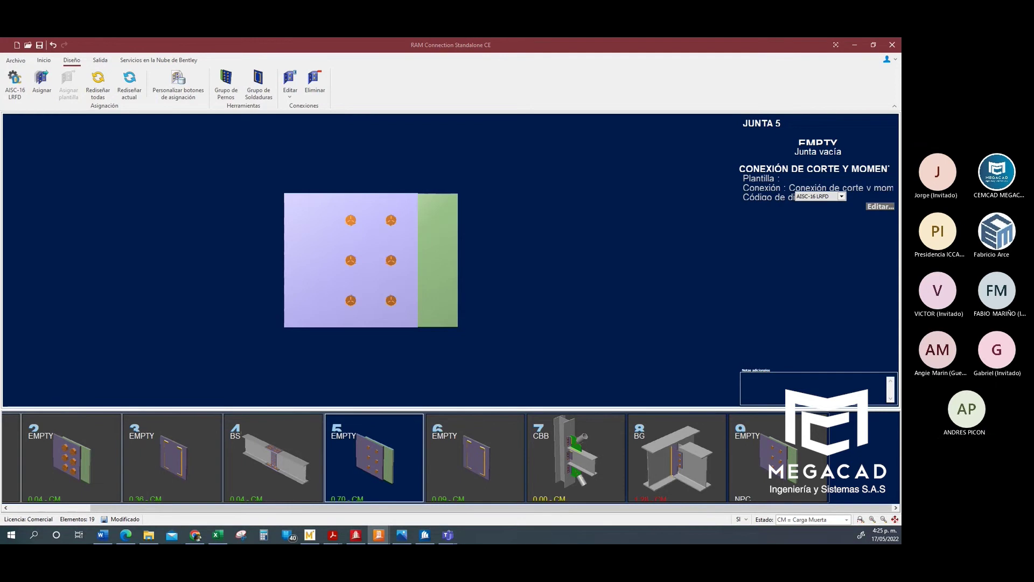
{"action": "left_click_drag", "start_coordinate": [900, 85], "coordinate": [1, 75]}
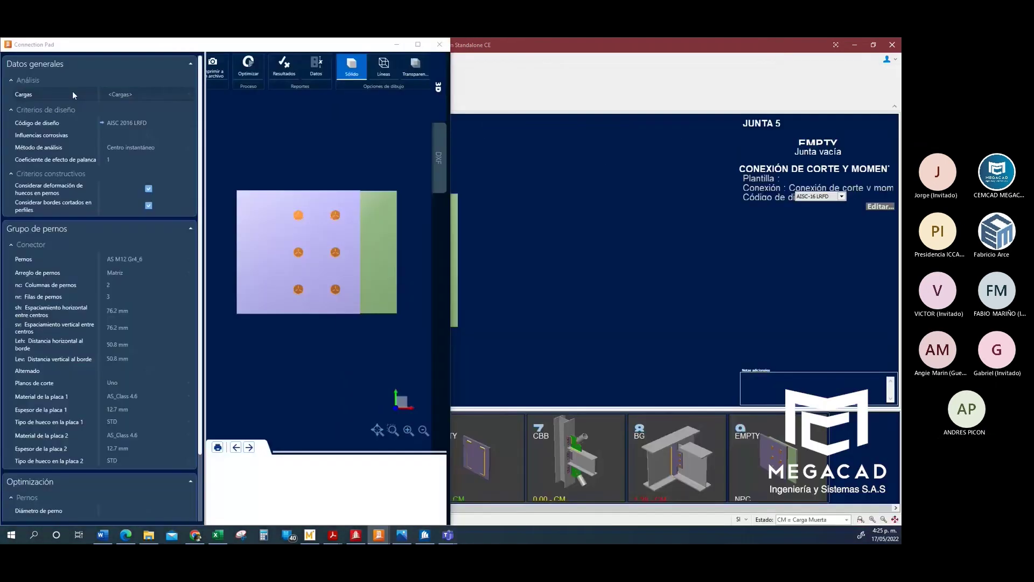
{"action": "left_click", "coordinate": [418, 44]}
{"action": "scroll", "coordinate": [694, 171], "scroll_direction": "down", "scroll_amount": 6}
{"action": "middle_click_drag", "start_coordinate": [693, 170], "coordinate": [646, 198]}
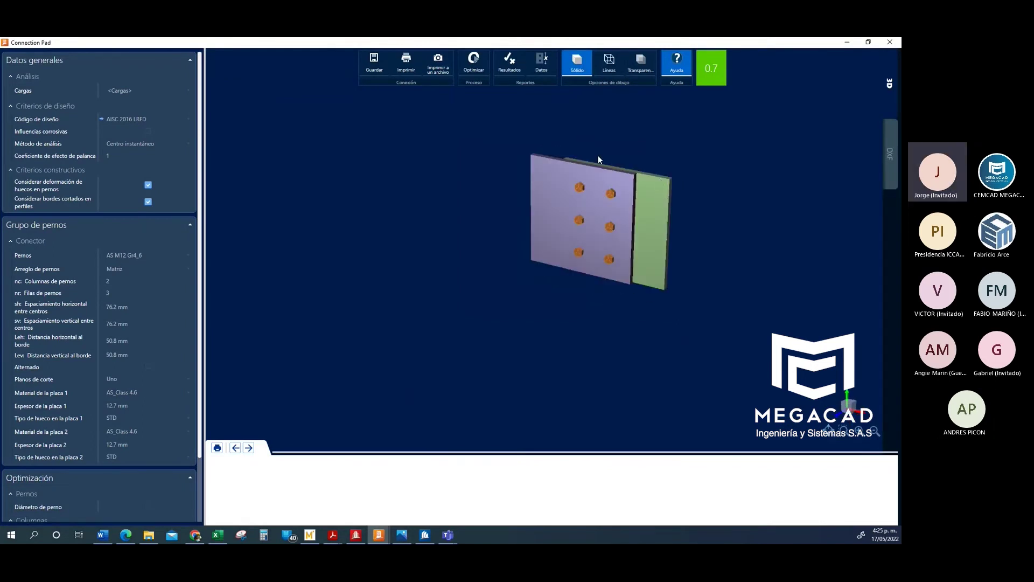
- Examine the bolt group's loads table, the help diagrams for Cargas and the connector and optimization properties
{"action": "left_click", "coordinate": [184, 93]}
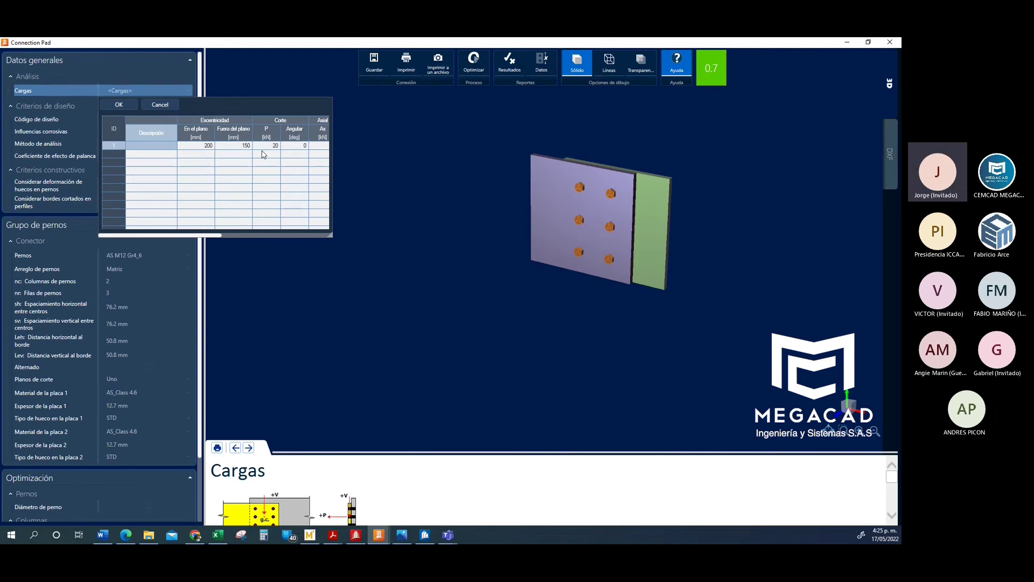
{"action": "left_click_drag", "start_coordinate": [330, 235], "coordinate": [426, 215]}
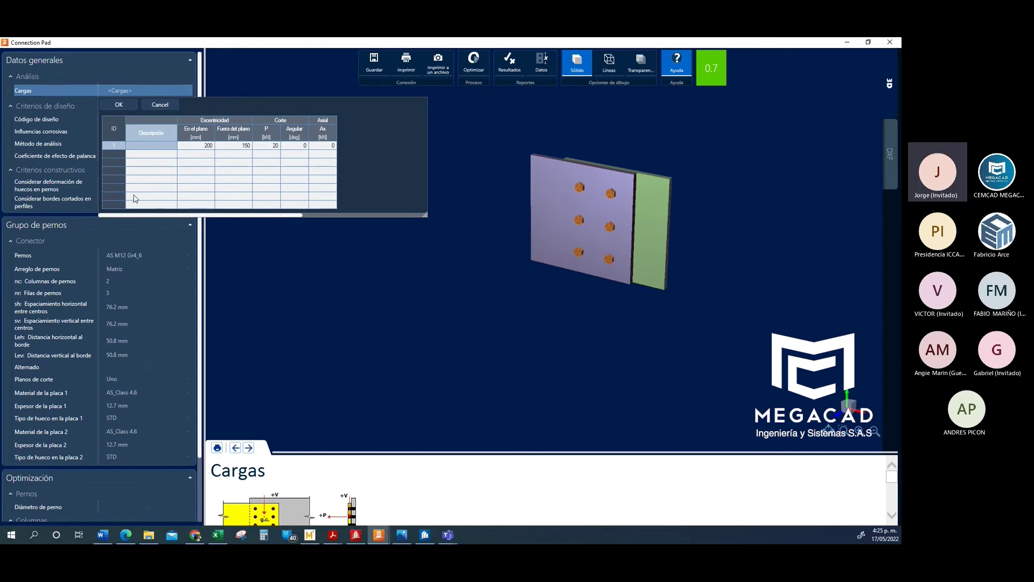
{"action": "left_click", "coordinate": [121, 107]}
{"action": "left_click_drag", "start_coordinate": [389, 452], "coordinate": [389, 199]}
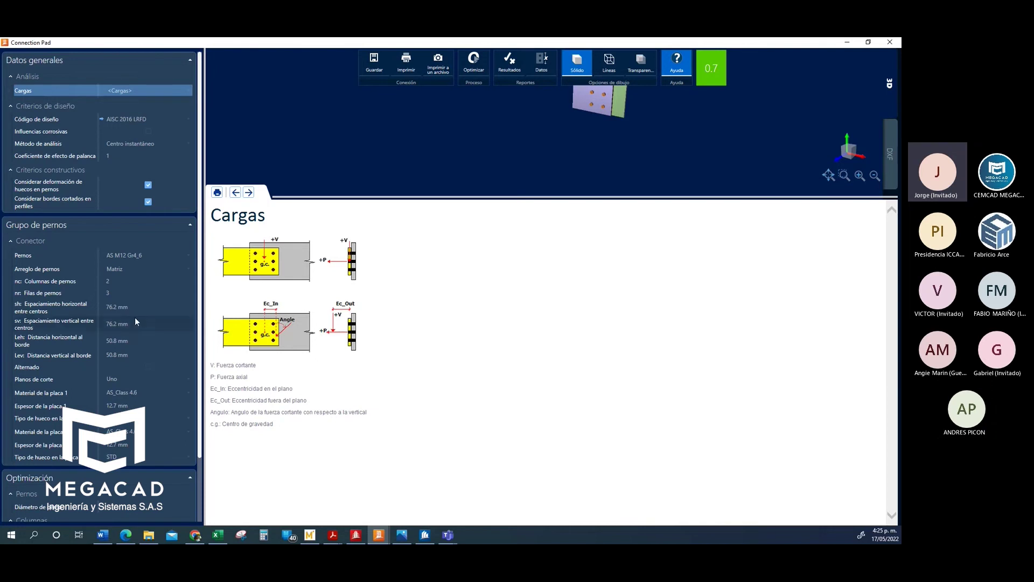
{"action": "scroll", "coordinate": [124, 323], "scroll_direction": "down", "scroll_amount": 2}
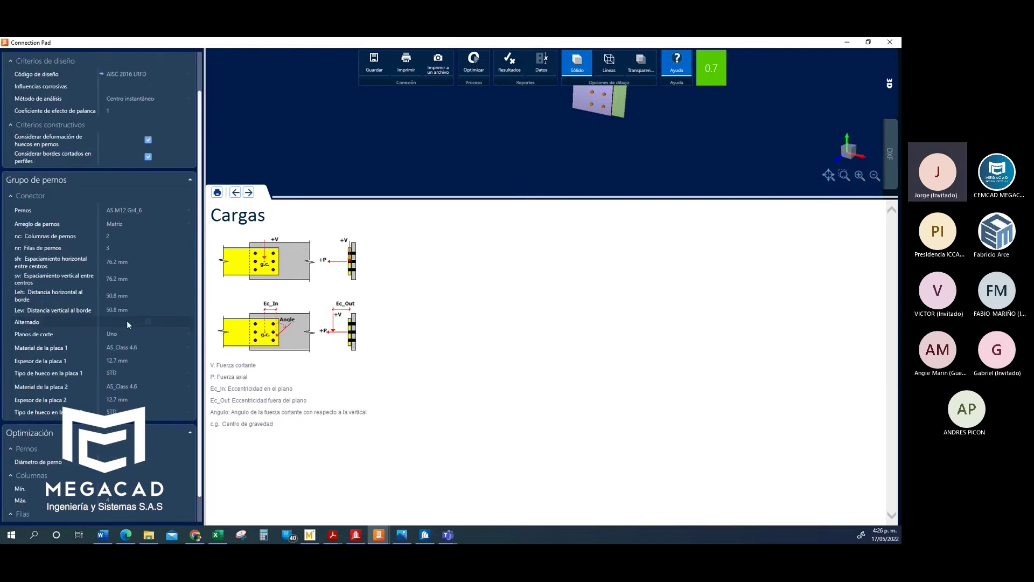
{"action": "scroll", "coordinate": [127, 322], "scroll_direction": "down", "scroll_amount": 1}
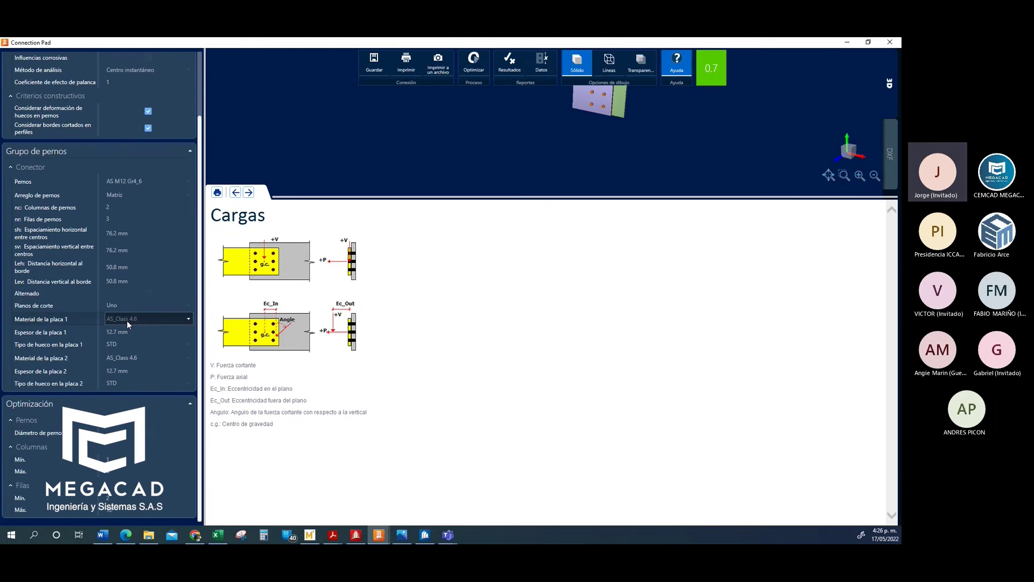
{"action": "scroll", "coordinate": [515, 154], "scroll_direction": "down", "scroll_amount": 2}
{"action": "left_click_drag", "start_coordinate": [512, 196], "coordinate": [514, 327]}
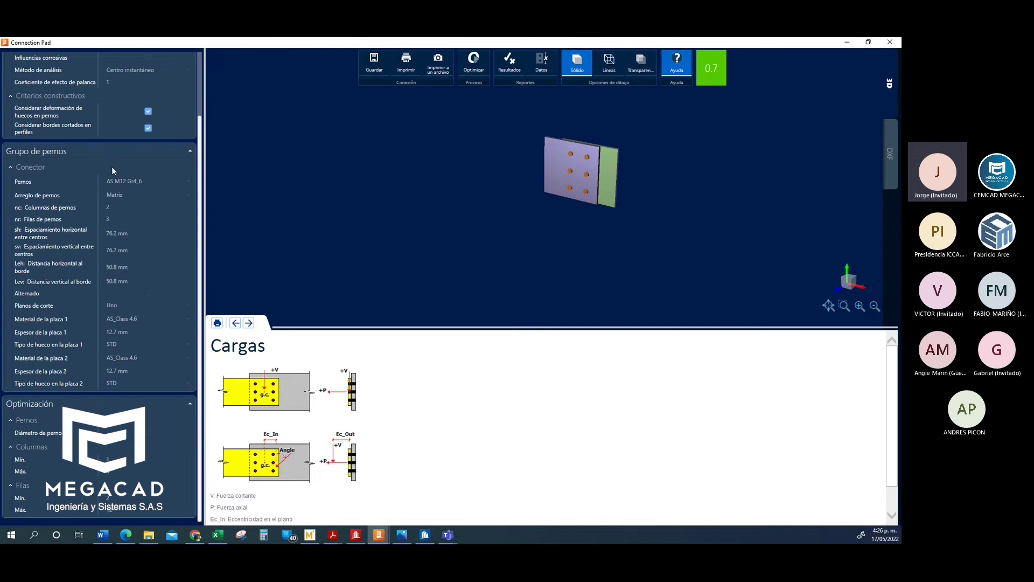
- Try the Alternado bolt arrangement on the bolt group and switch it back off
{"action": "scroll", "coordinate": [140, 192], "scroll_direction": "up", "scroll_amount": 3}
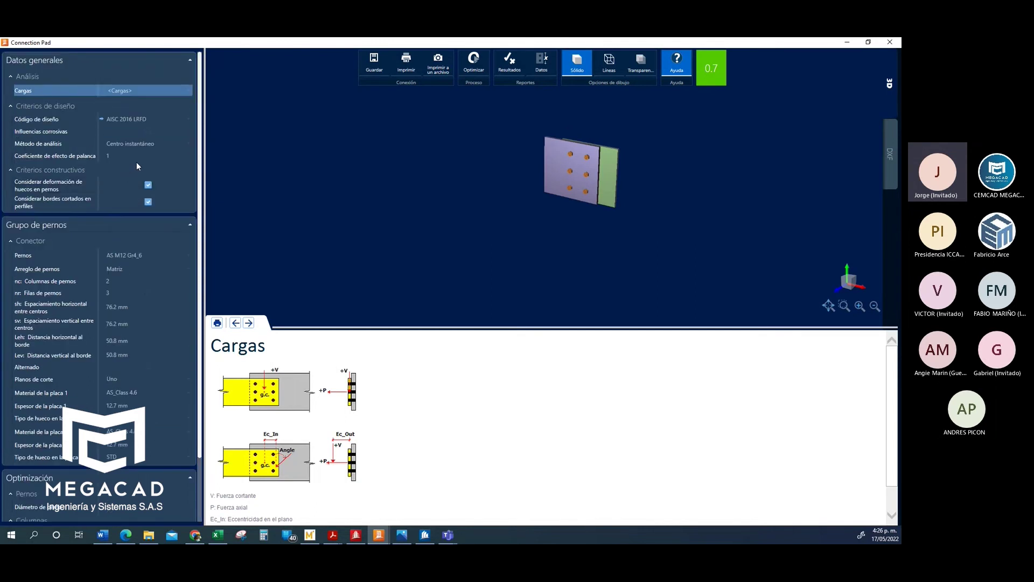
{"action": "scroll", "coordinate": [136, 165], "scroll_direction": "down", "scroll_amount": 3}
{"action": "scroll", "coordinate": [137, 166], "scroll_direction": "down", "scroll_amount": 1}
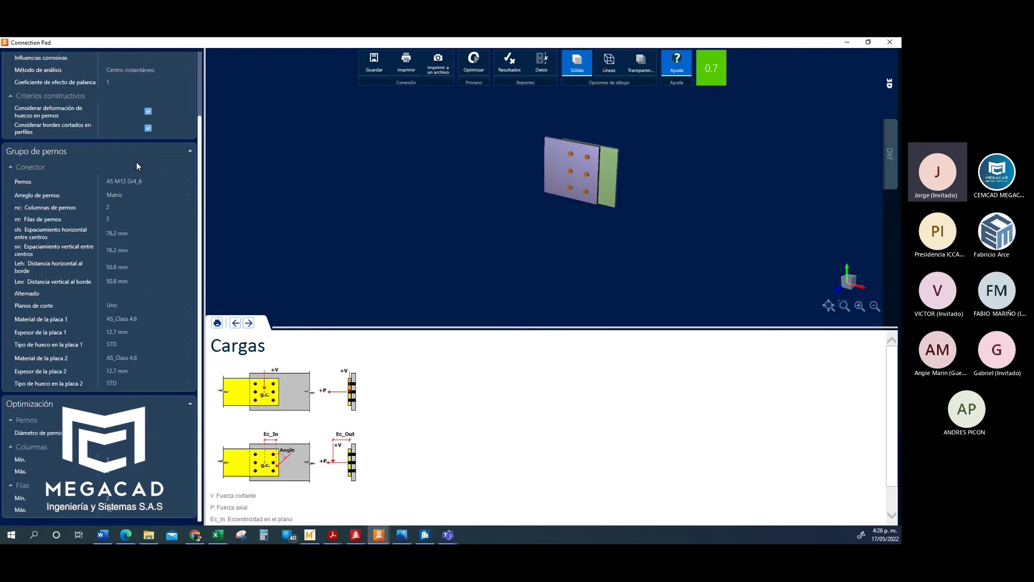
{"action": "left_click", "coordinate": [146, 293]}
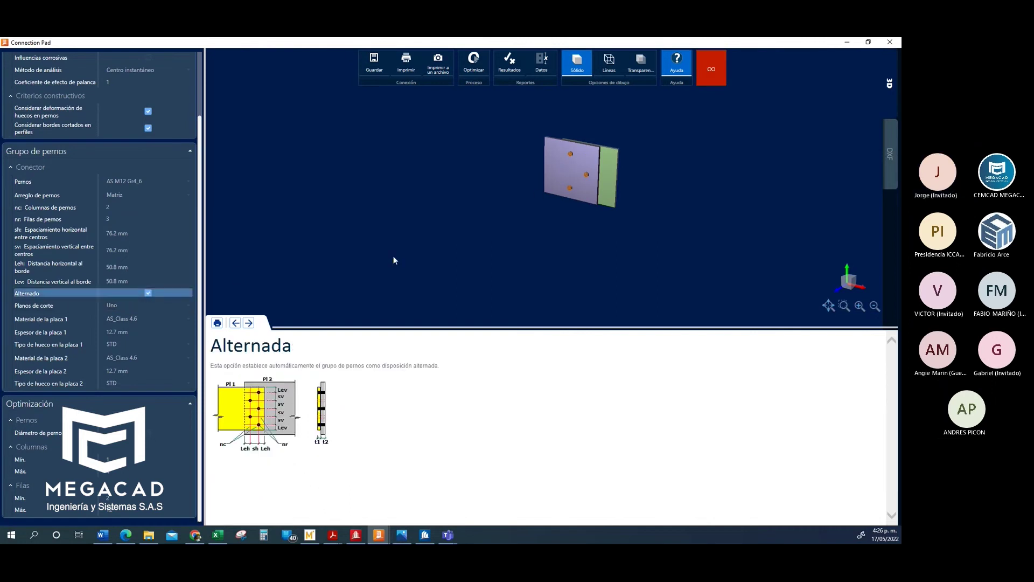
{"action": "left_click", "coordinate": [148, 292]}
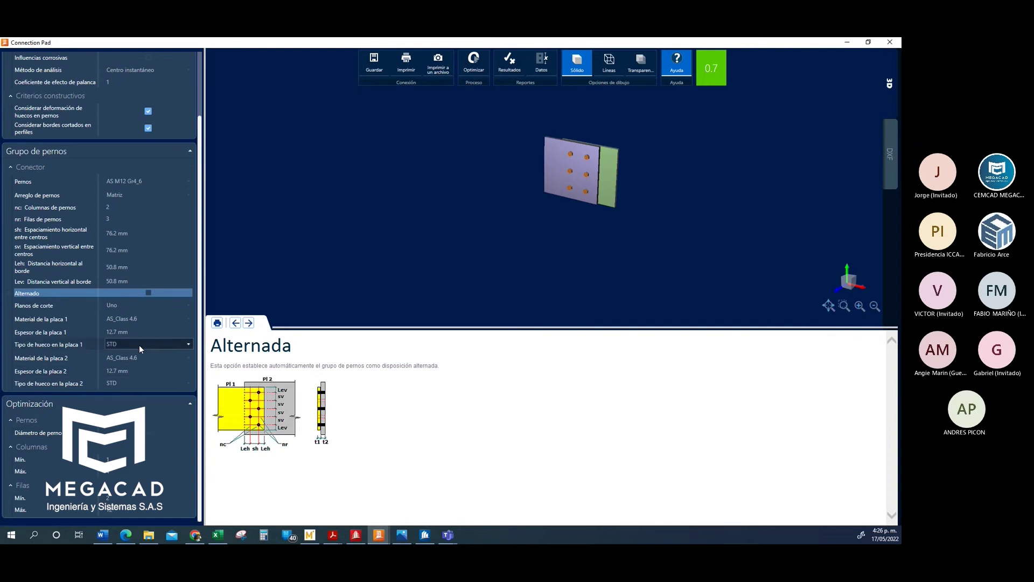
- Set the bolt group's Planos de corte to Dos, inspect the plates in 3D, and close the editor saving the changes
{"action": "scroll", "coordinate": [139, 345], "scroll_direction": "up", "scroll_amount": 3}
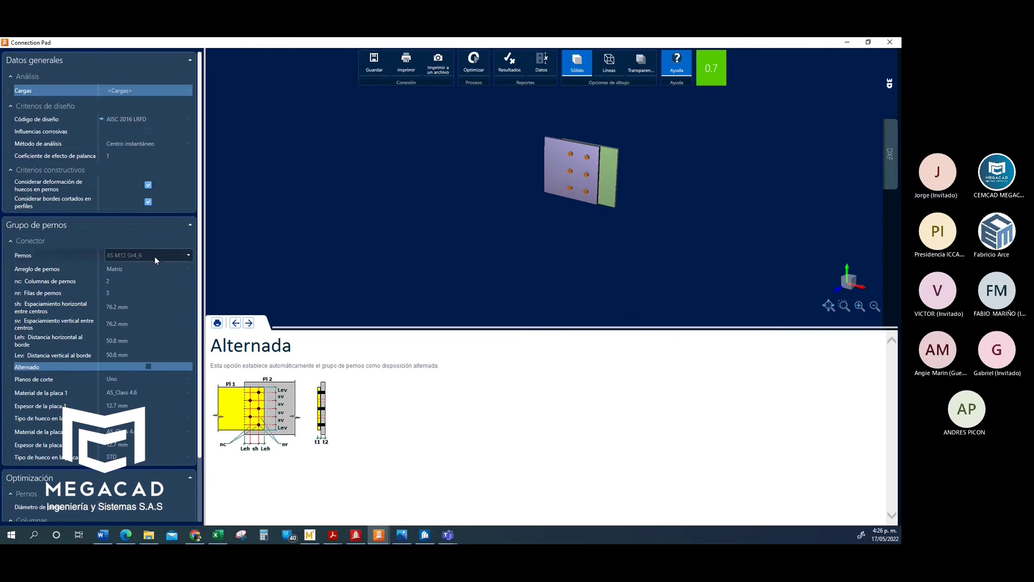
{"action": "scroll", "coordinate": [155, 264], "scroll_direction": "down", "scroll_amount": 2}
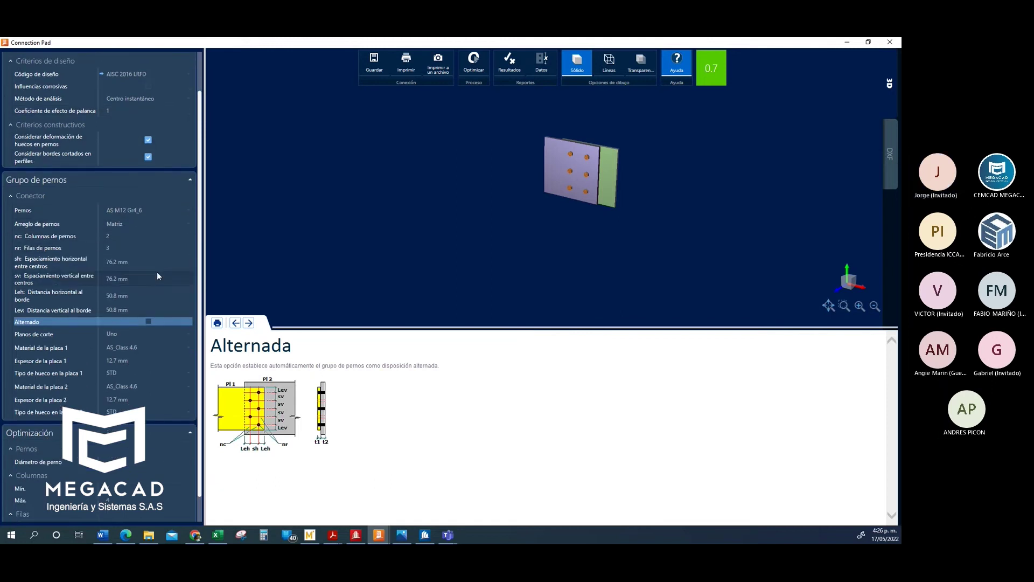
{"action": "scroll", "coordinate": [158, 274], "scroll_direction": "down", "scroll_amount": 1}
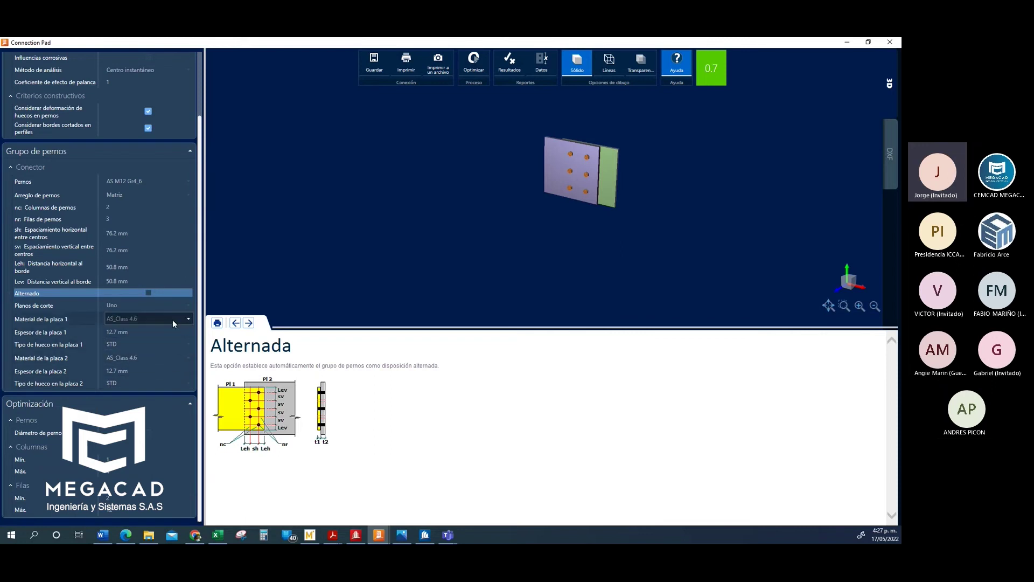
{"action": "left_click", "coordinate": [172, 305]}
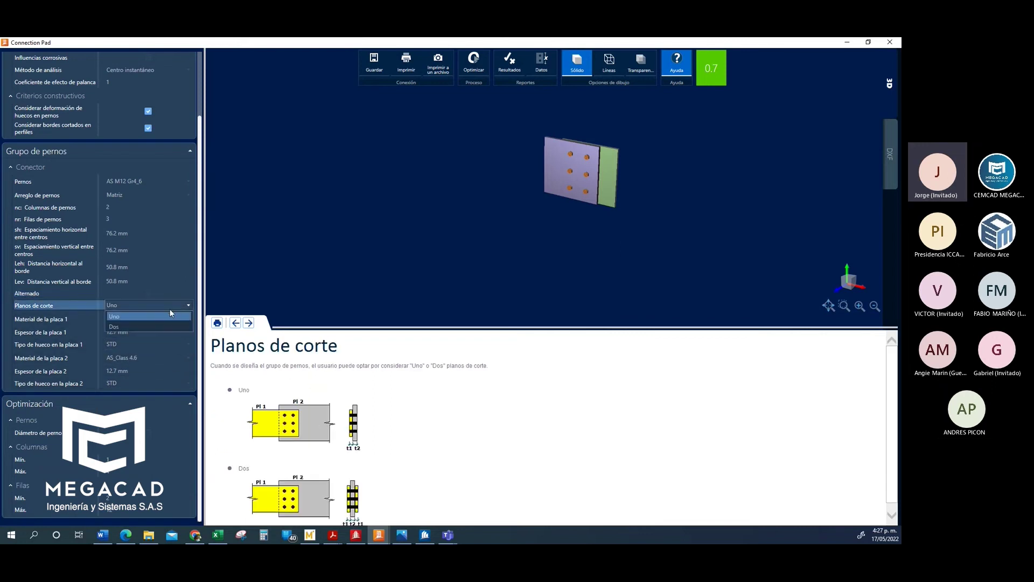
{"action": "left_click", "coordinate": [169, 307]}
{"action": "left_click", "coordinate": [159, 326]}
{"action": "middle_click_drag", "start_coordinate": [427, 248], "coordinate": [494, 178]}
{"action": "middle_click_drag", "start_coordinate": [644, 239], "coordinate": [619, 238]}
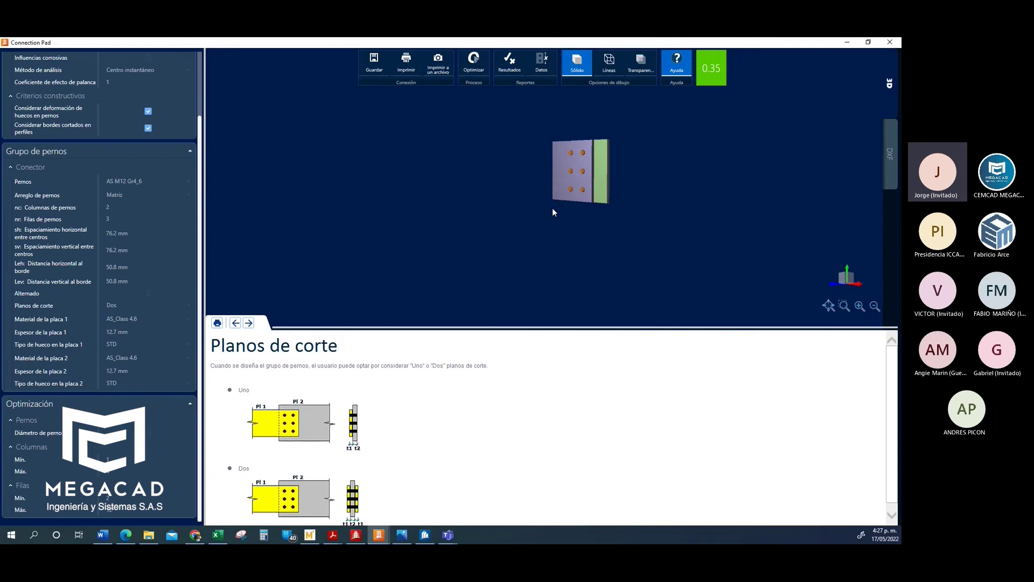
{"action": "middle_click_drag", "start_coordinate": [636, 189], "coordinate": [596, 138]}
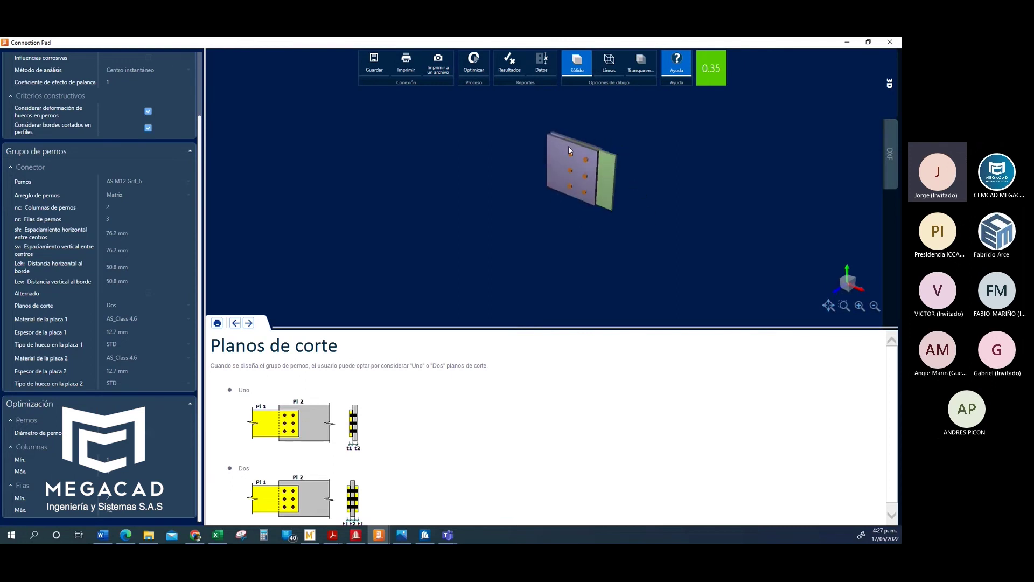
{"action": "middle_click_drag", "start_coordinate": [555, 182], "coordinate": [556, 171]}
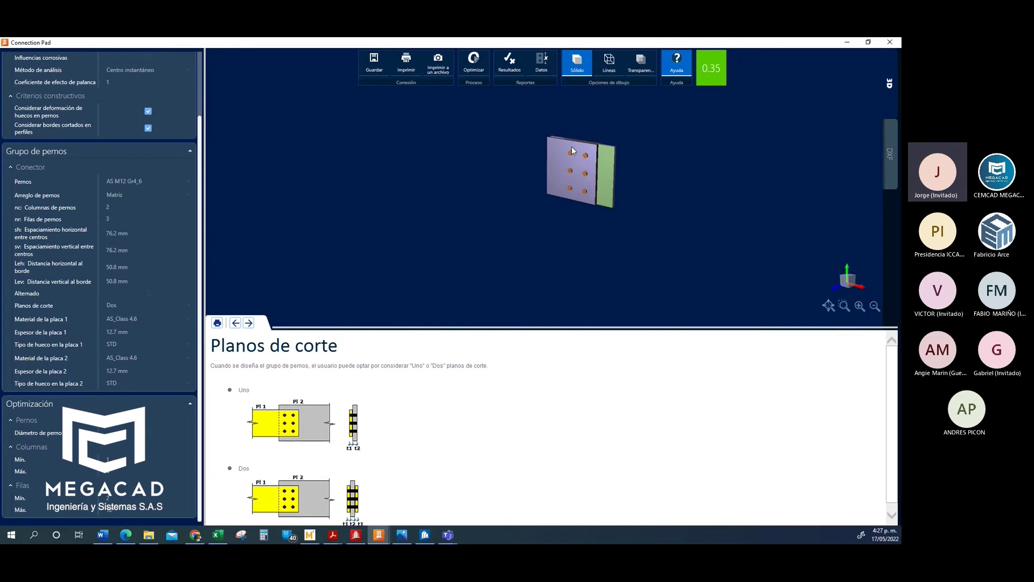
{"action": "middle_click_drag", "start_coordinate": [623, 178], "coordinate": [617, 165]}
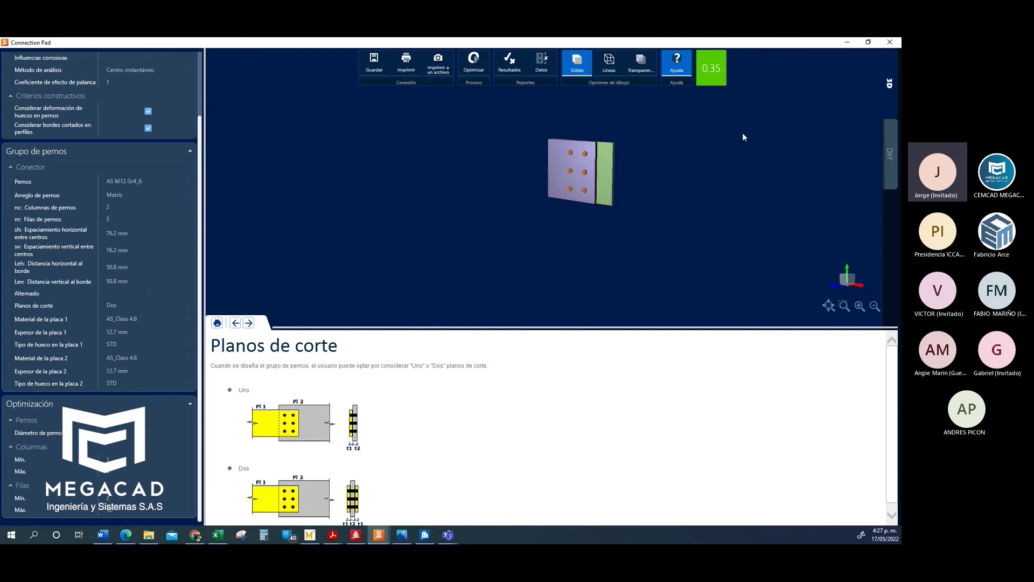
{"action": "left_click", "coordinate": [890, 42]}
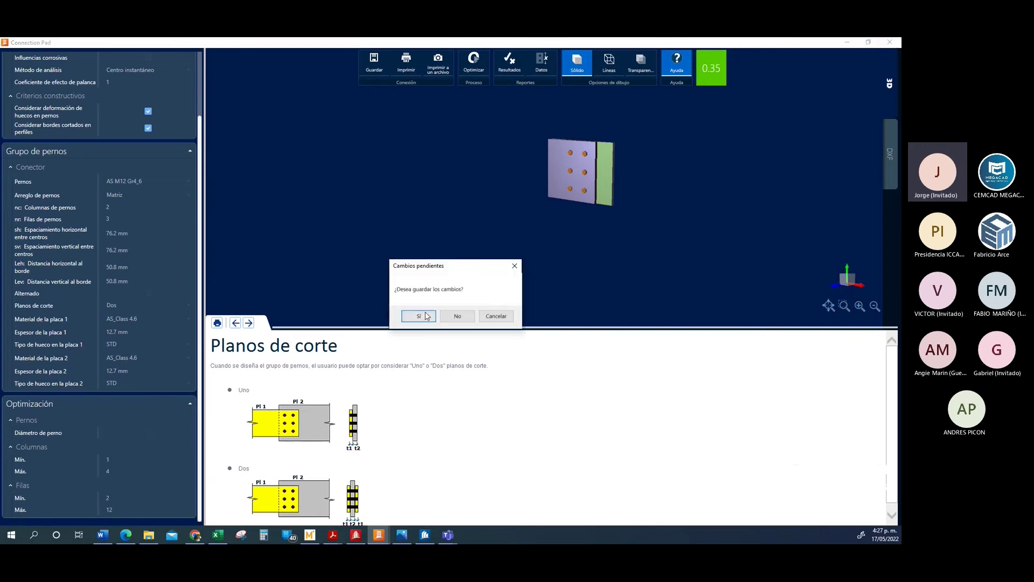
{"action": "left_click", "coordinate": [426, 316]}
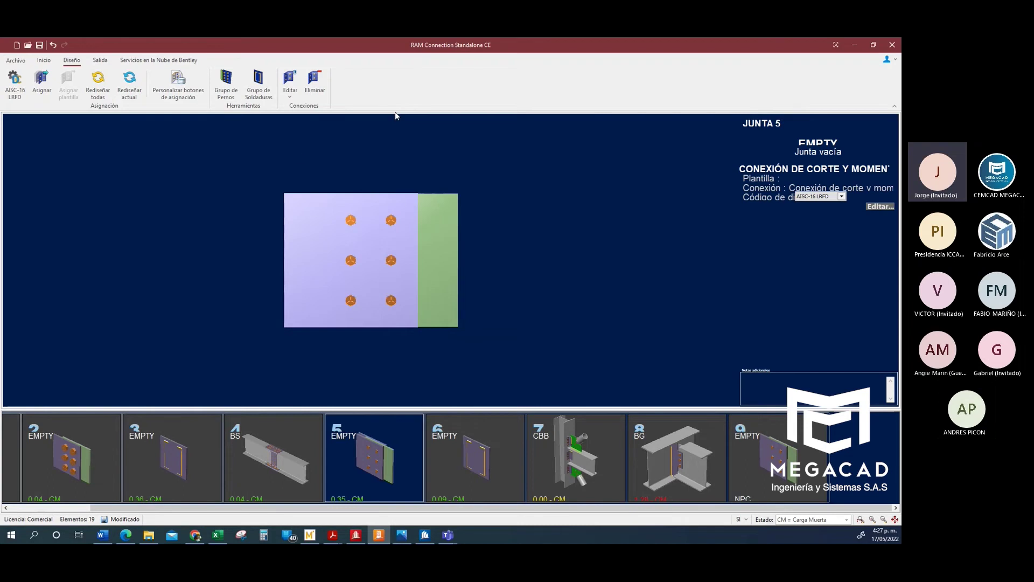
- Open the load combination generator and examine the formulas of the ASCE 7-10 LRFD factored load combos file
{"action": "left_click", "coordinate": [39, 60]}
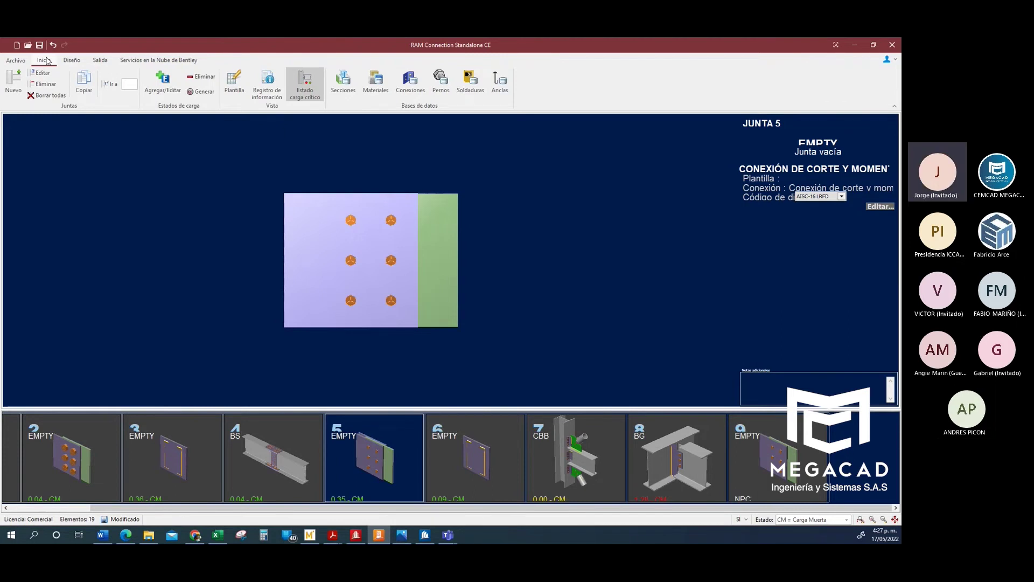
{"action": "left_click", "coordinate": [201, 91]}
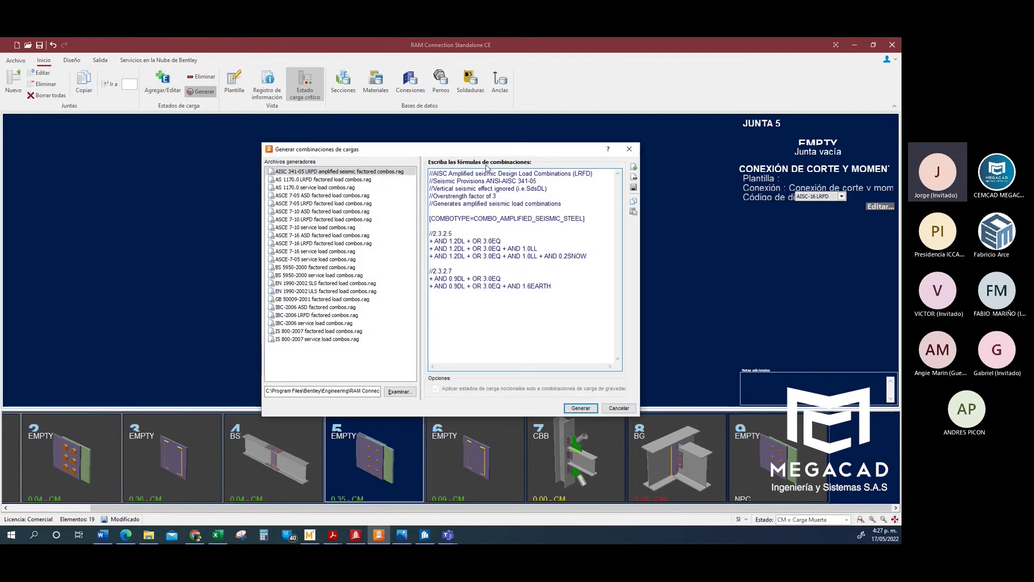
{"action": "left_click_drag", "start_coordinate": [485, 150], "coordinate": [471, 78]}
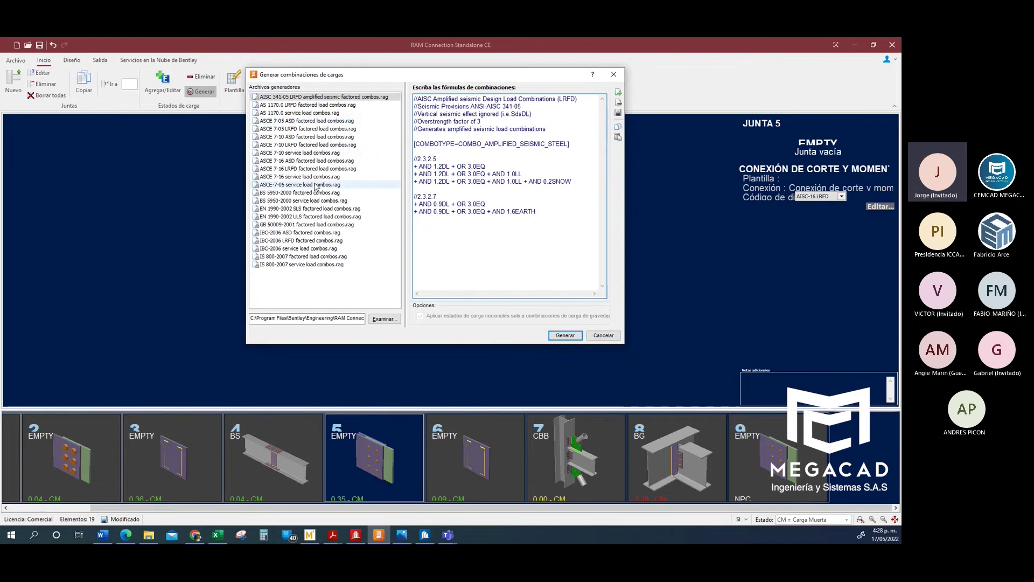
{"action": "left_click", "coordinate": [336, 145]}
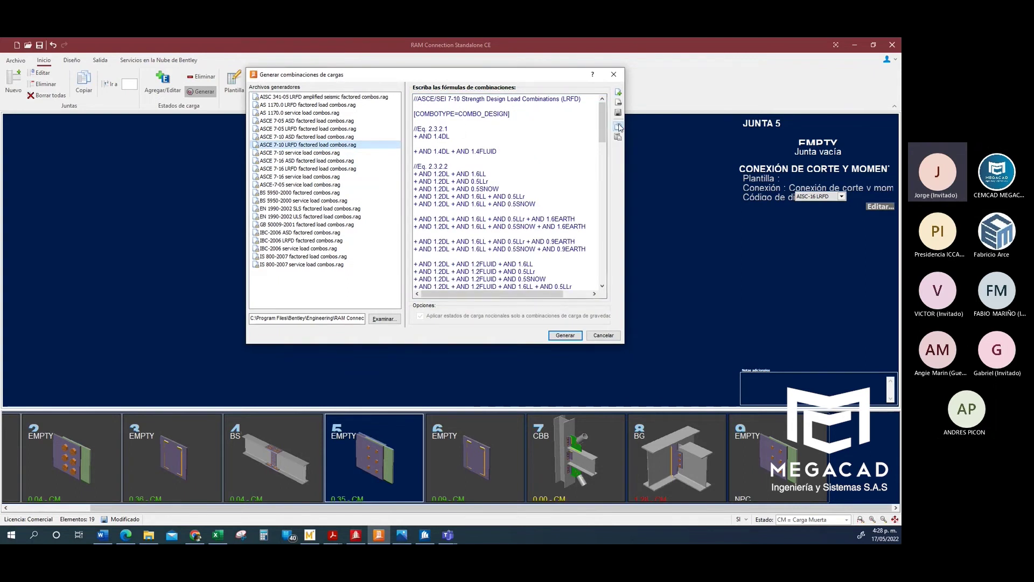
{"action": "scroll", "coordinate": [487, 188], "scroll_direction": "down", "scroll_amount": 10}
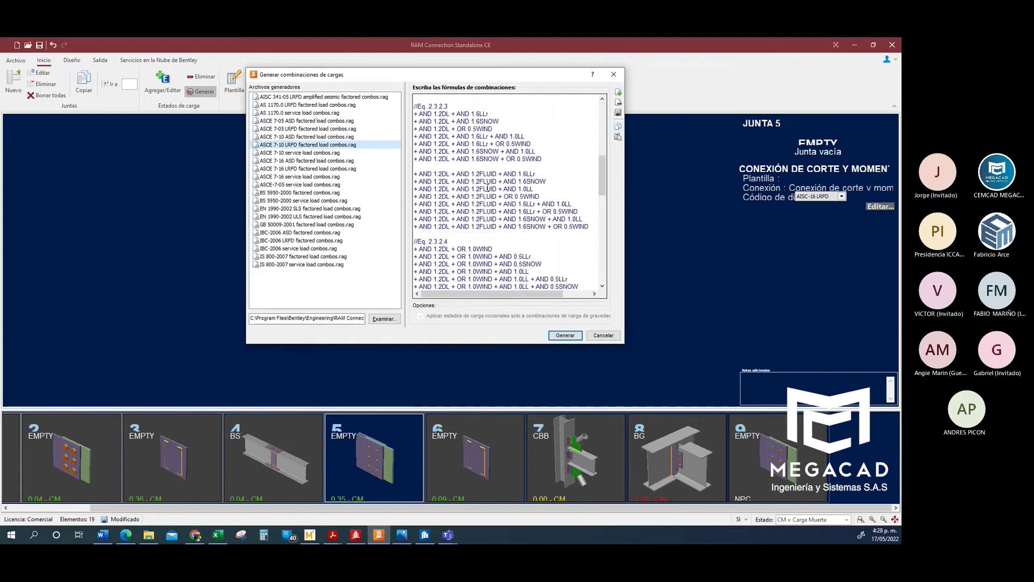
{"action": "scroll", "coordinate": [488, 188], "scroll_direction": "down", "scroll_amount": 2}
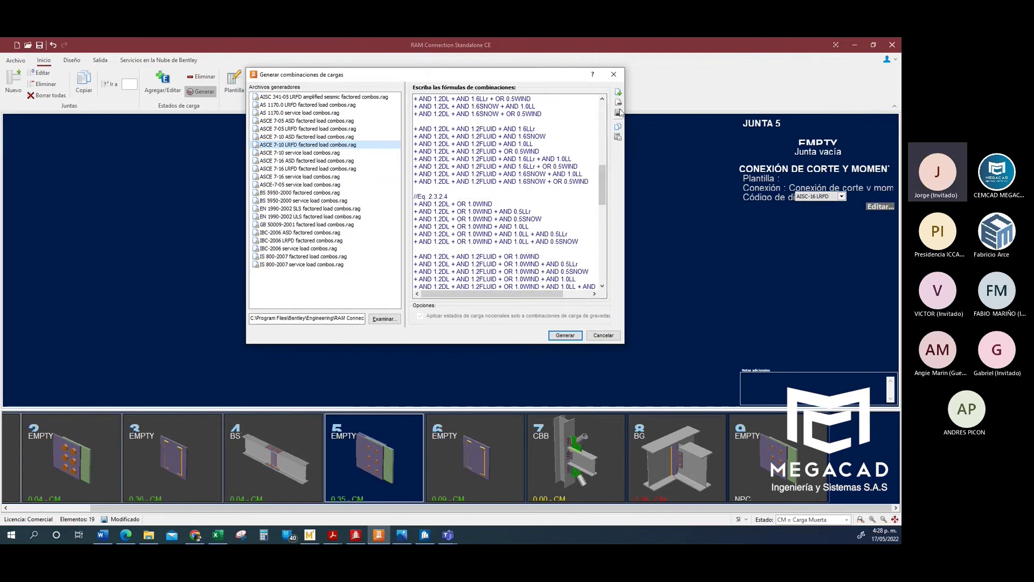
- Create a new load combination generator file named NSR-10
{"action": "left_click", "coordinate": [618, 92]}
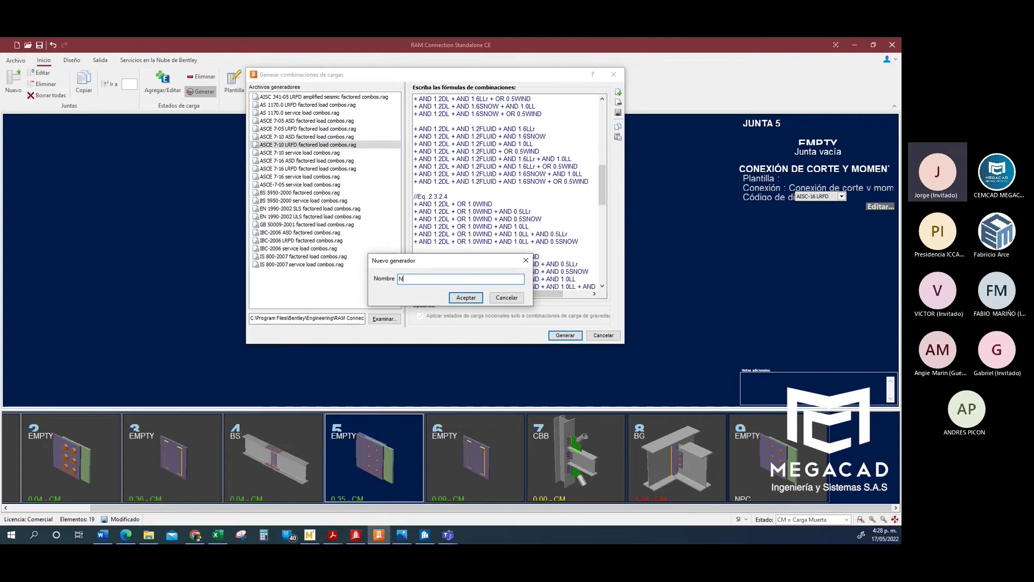
{"action": "type", "text": "NSR-10"}
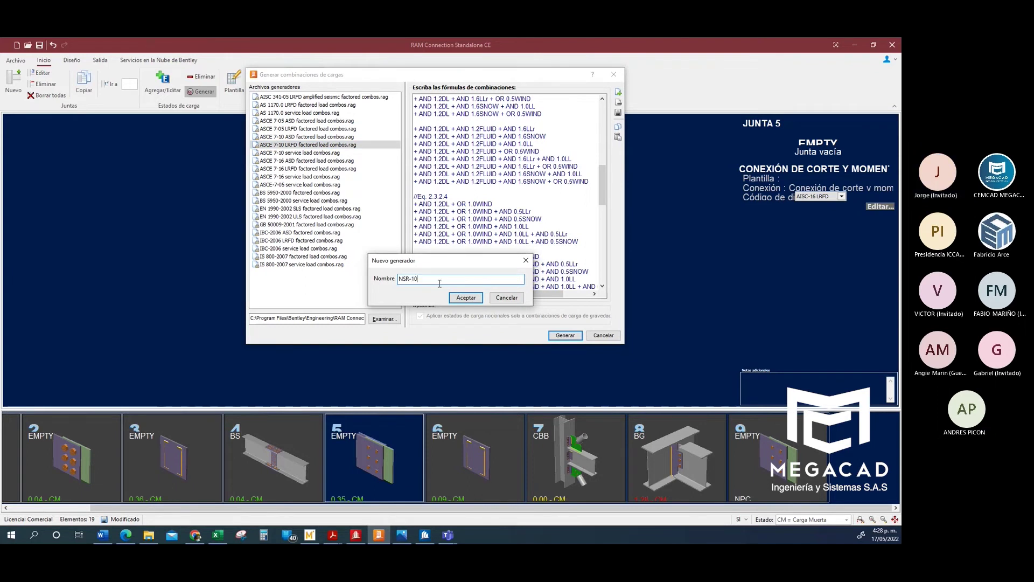
{"action": "left_click", "coordinate": [462, 299]}
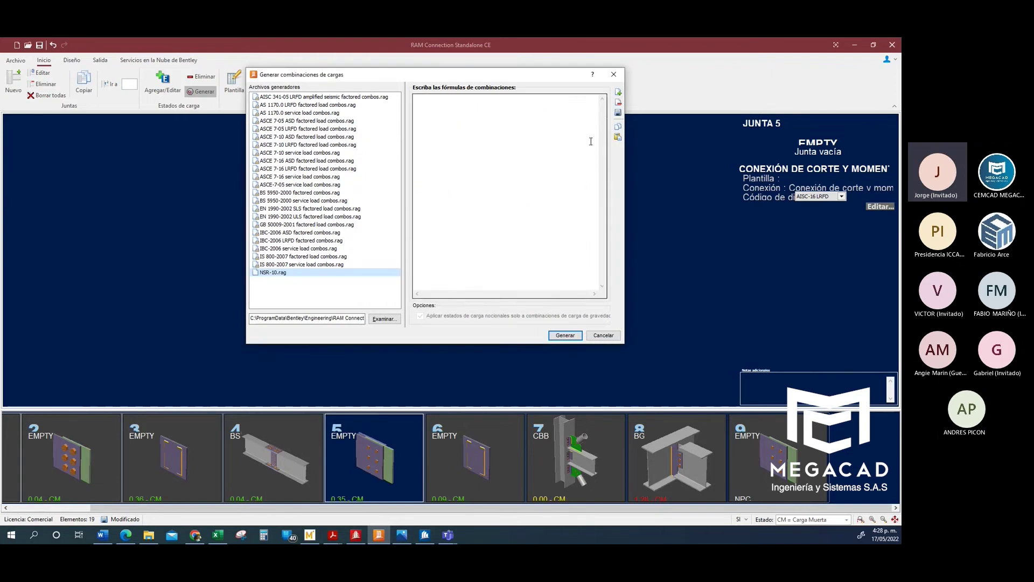
- Paste the copied ASCE 7-10 LRFD combination formulas into the empty NSR-10 generator file
{"action": "left_click", "coordinate": [618, 136]}
{"action": "scroll", "coordinate": [505, 143], "scroll_direction": "up", "scroll_amount": 5}
{"action": "scroll", "coordinate": [505, 143], "scroll_direction": "up", "scroll_amount": 5}
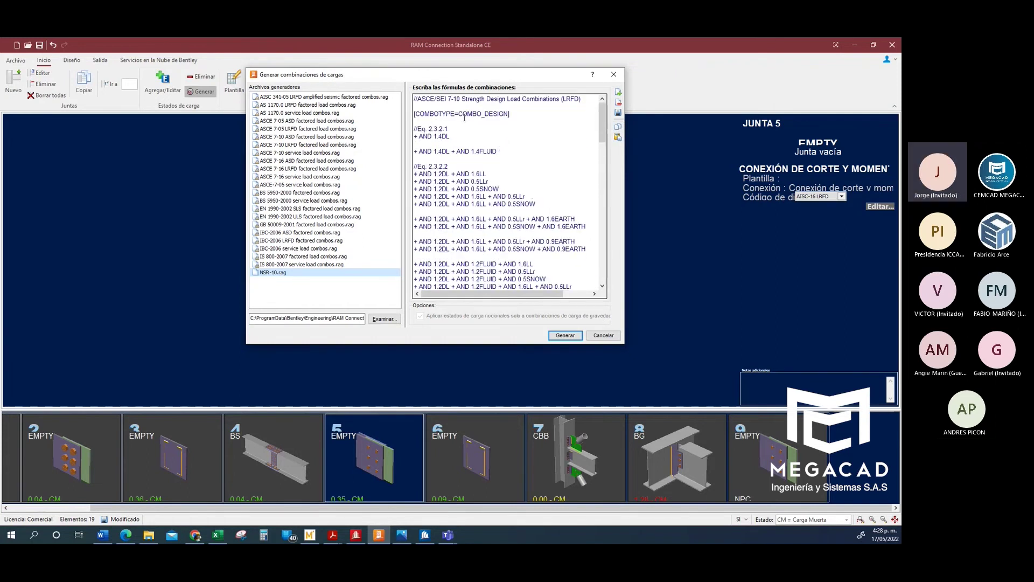
- Replace the "ASCE/SEI 7-" reference in the formulas' first comment line with "NSR/NSR-10"
{"action": "left_click_drag", "start_coordinate": [422, 99], "coordinate": [436, 101]}
{"action": "key", "text": "BackSpace"}
{"action": "key", "text": "BackSpace"}
{"action": "key", "text": "Delete"}
{"action": "type", "text": "NSR"}
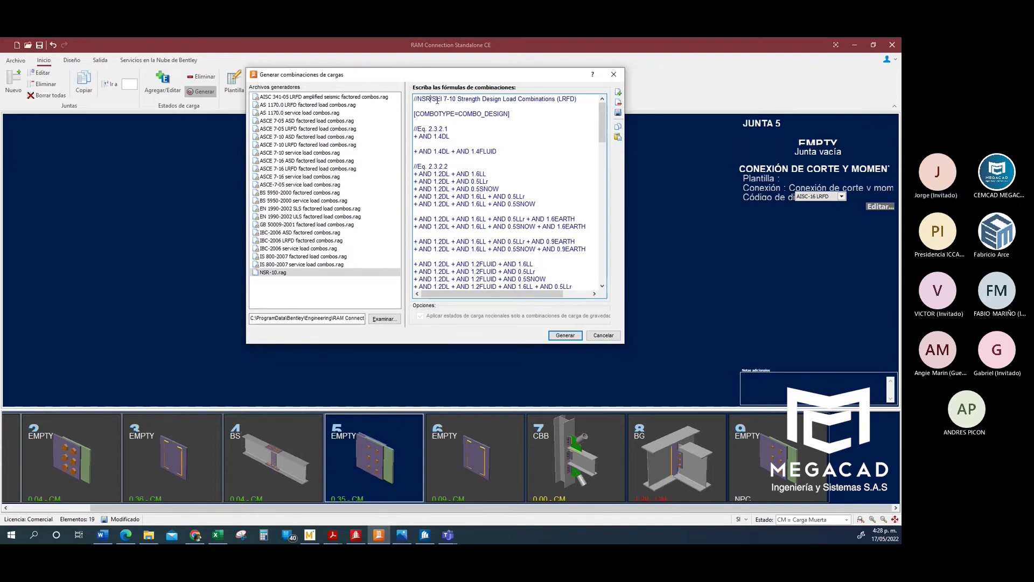
{"action": "left_click_drag", "start_coordinate": [432, 99], "coordinate": [455, 101]}
{"action": "type", "text": "NSR-10"}
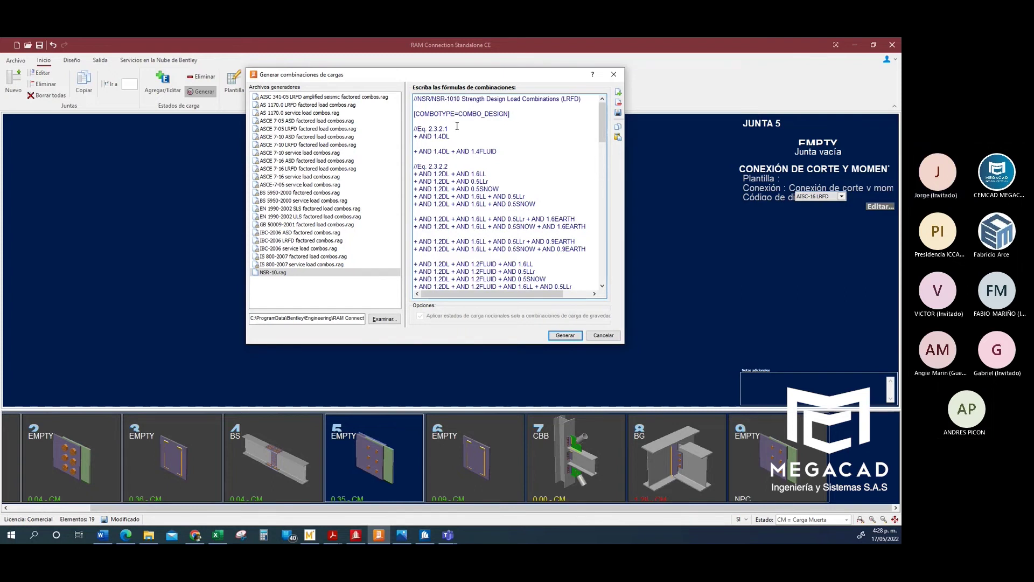
- Generate the load combinations from the NSR-10 file and accept the proposed new combination
{"action": "scroll", "coordinate": [460, 129], "scroll_direction": "down", "scroll_amount": 5}
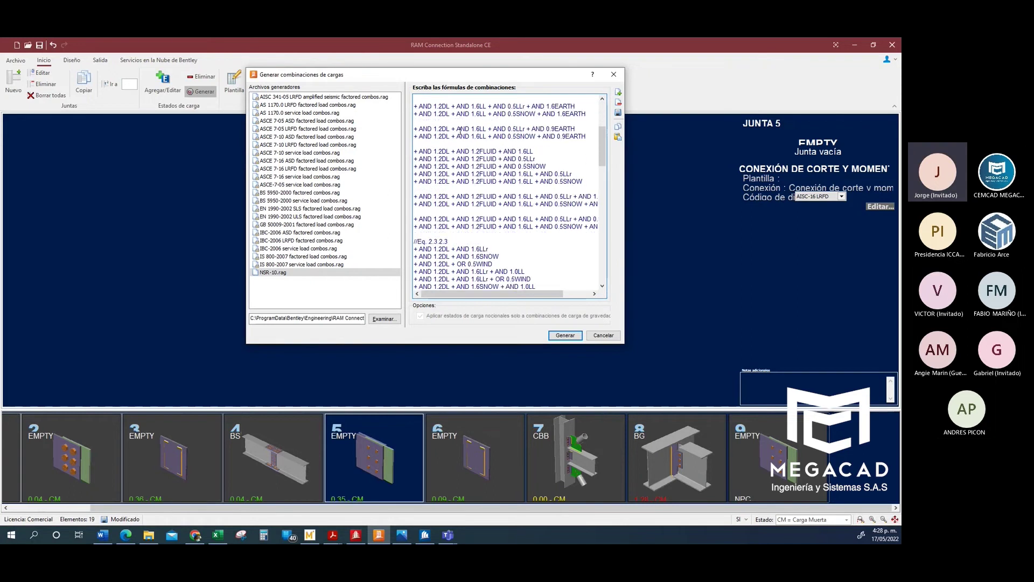
{"action": "scroll", "coordinate": [461, 129], "scroll_direction": "down", "scroll_amount": 7}
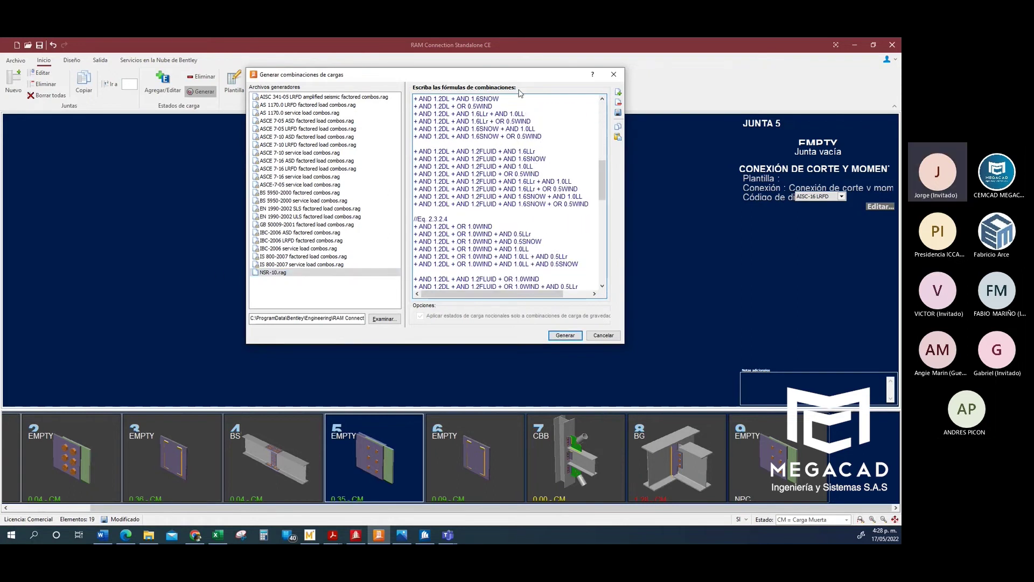
{"action": "left_click", "coordinate": [559, 338]}
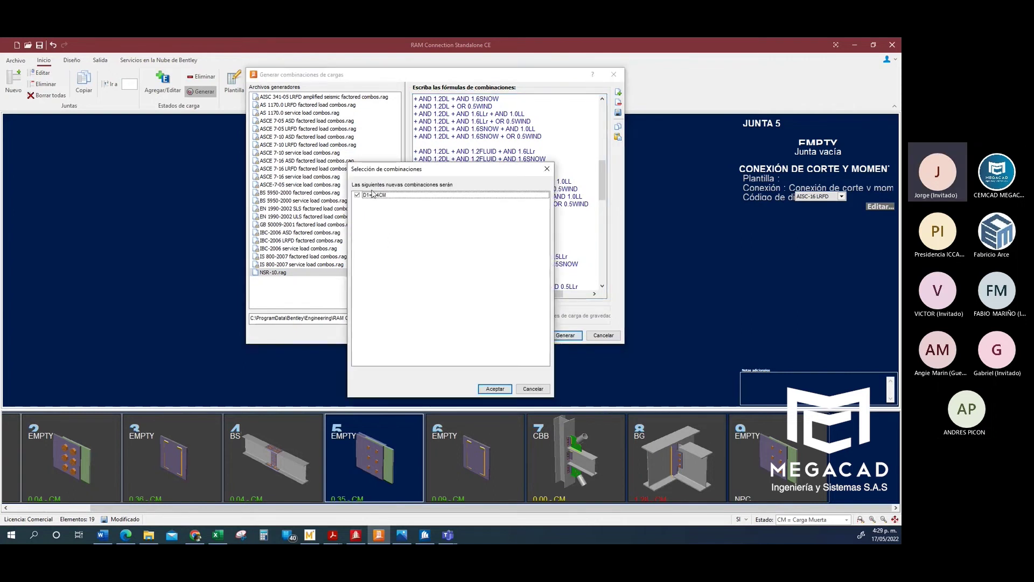
{"action": "left_click", "coordinate": [488, 390]}
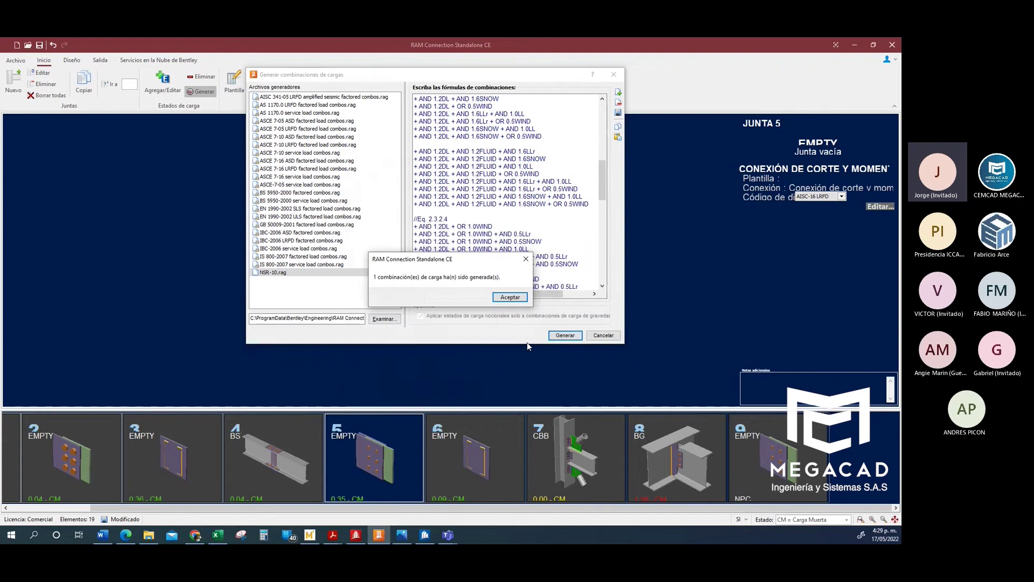
{"action": "left_click", "coordinate": [499, 296]}
{"action": "left_click", "coordinate": [484, 303]}
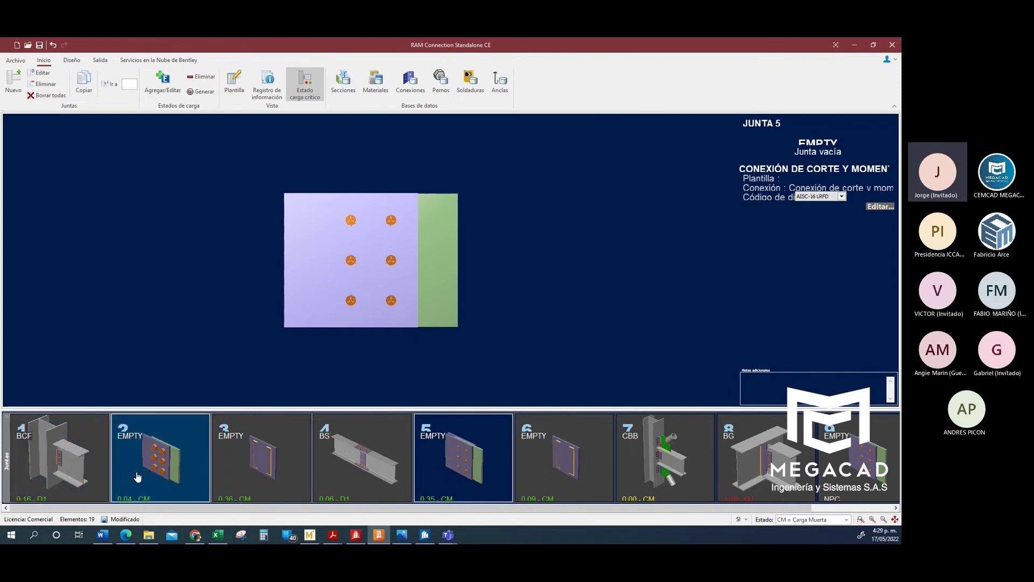
- Open joint 1 (BCF) to review its beam and column loads, close it, and inspect the connection in 3D
{"action": "left_click", "coordinate": [73, 470]}
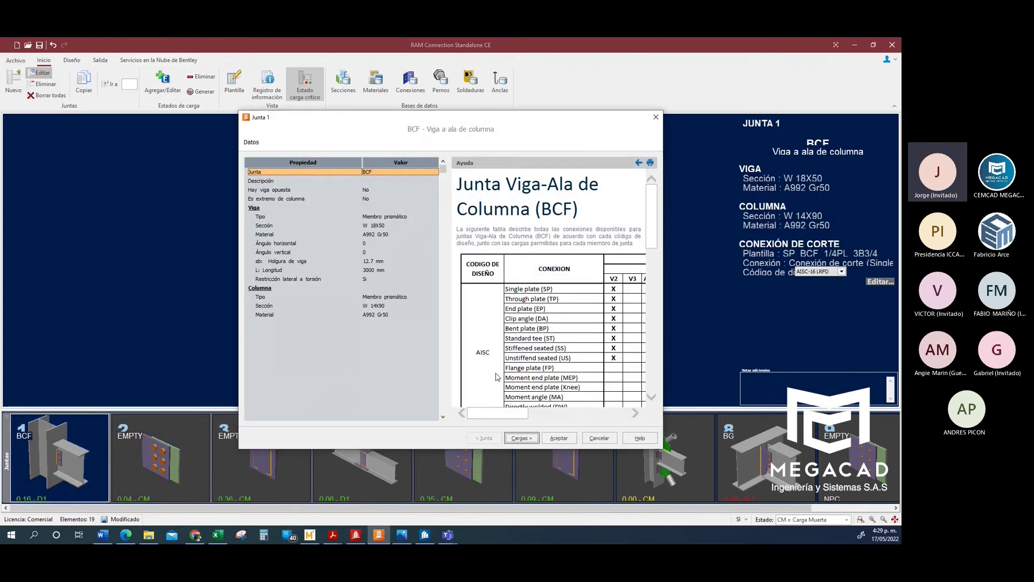
{"action": "left_click", "coordinate": [521, 437]}
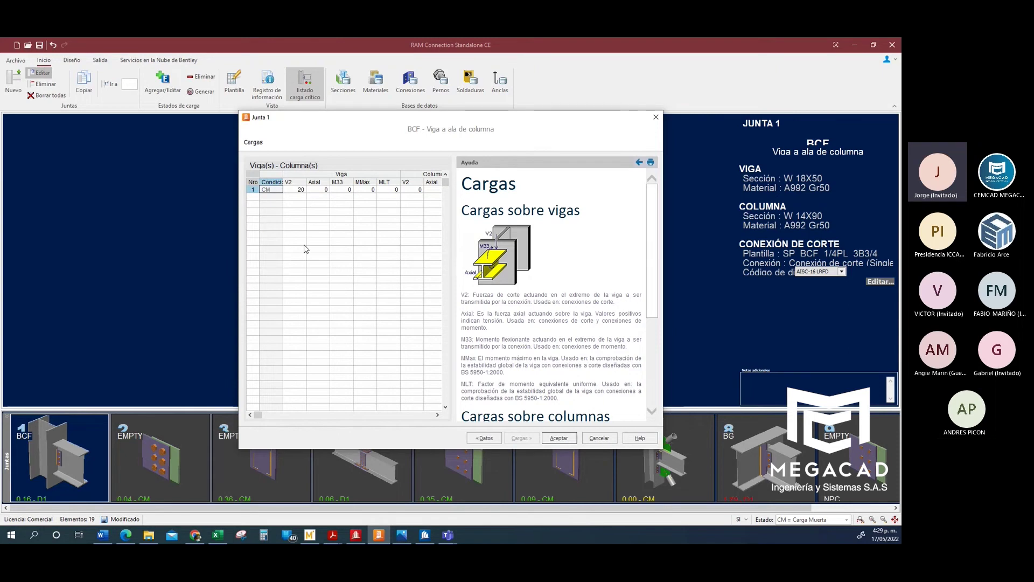
{"action": "left_click", "coordinate": [656, 121]}
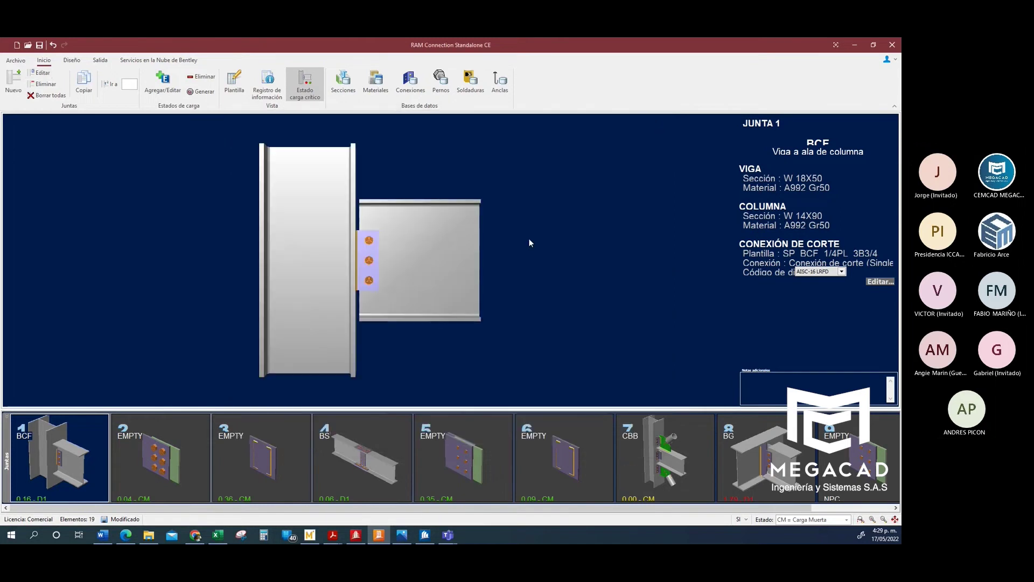
{"action": "left_click_drag", "start_coordinate": [531, 243], "coordinate": [518, 237]}
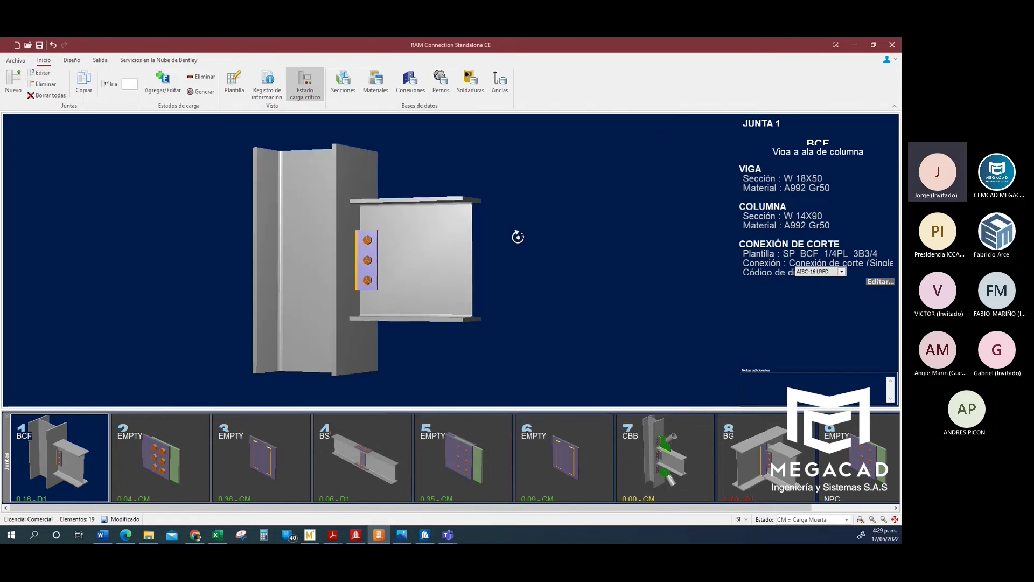
- Create a new group named COLOMBIA in the sections database
{"action": "left_click", "coordinate": [349, 87]}
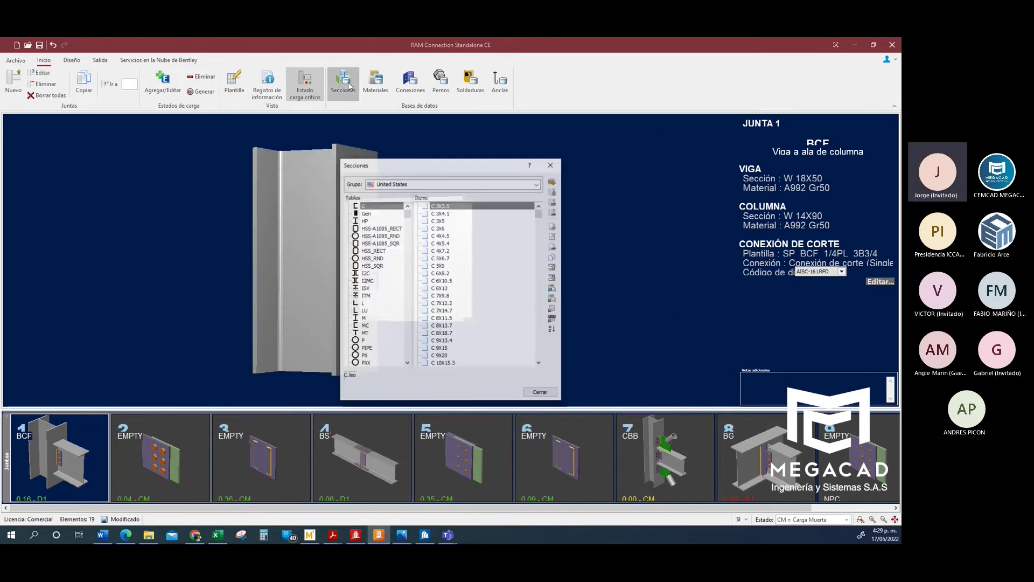
{"action": "left_click", "coordinate": [553, 181]}
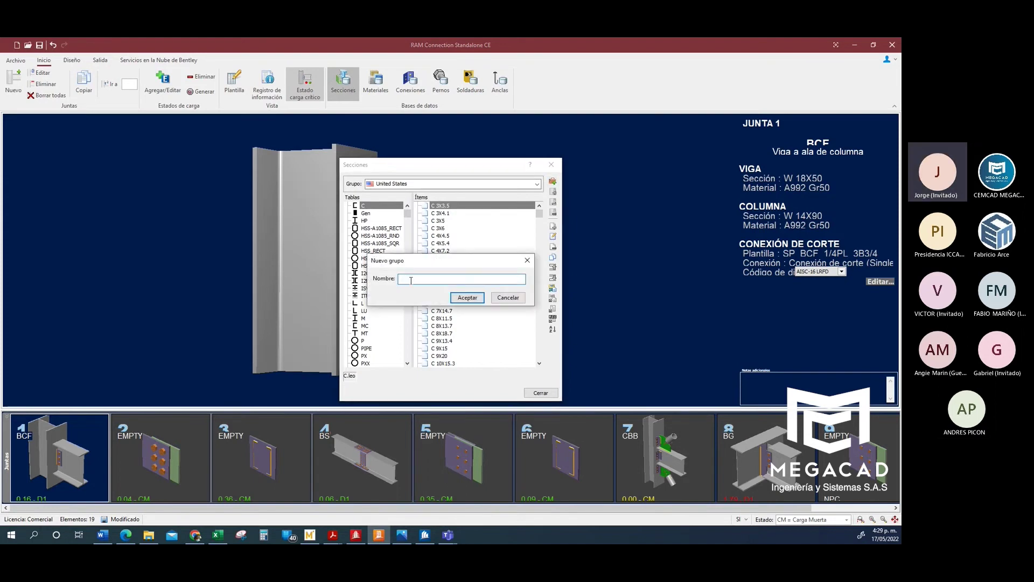
{"action": "type", "text": "colombi"}
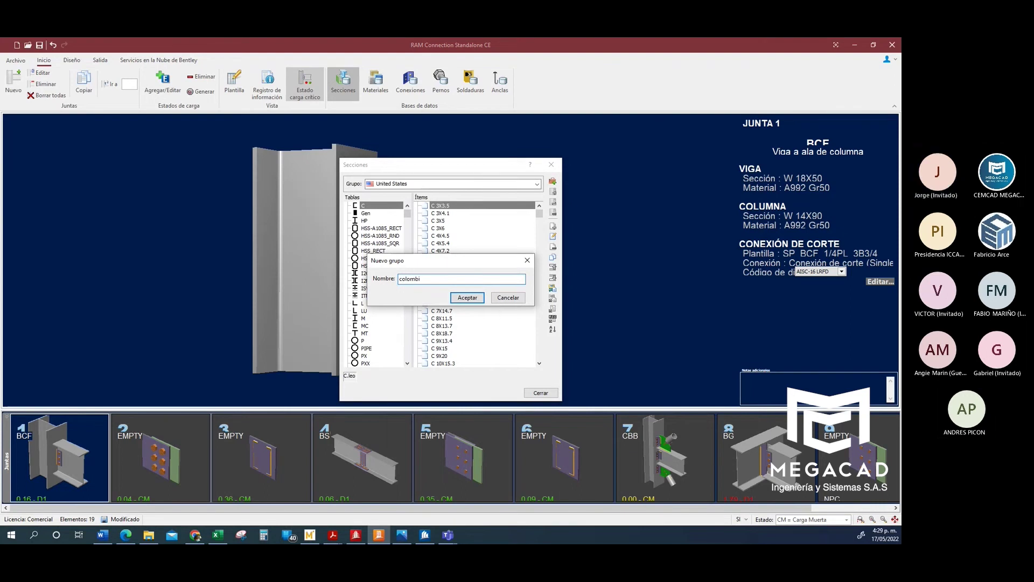
{"action": "key", "text": "BackSpace"}
{"action": "key", "text": "BackSpace"}
{"action": "key", "text": "BackSpace"}
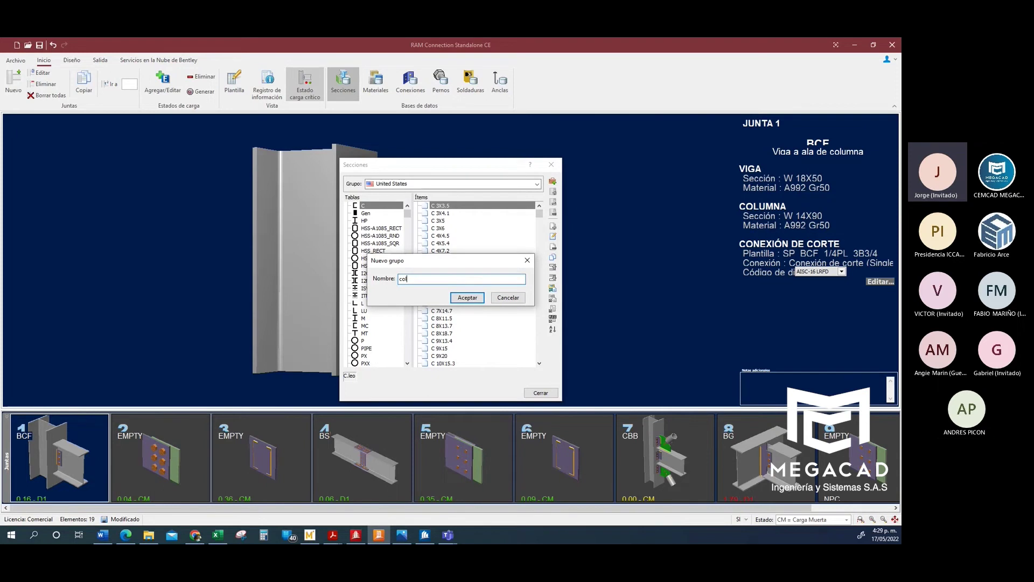
{"action": "key", "text": "BackSpace"}
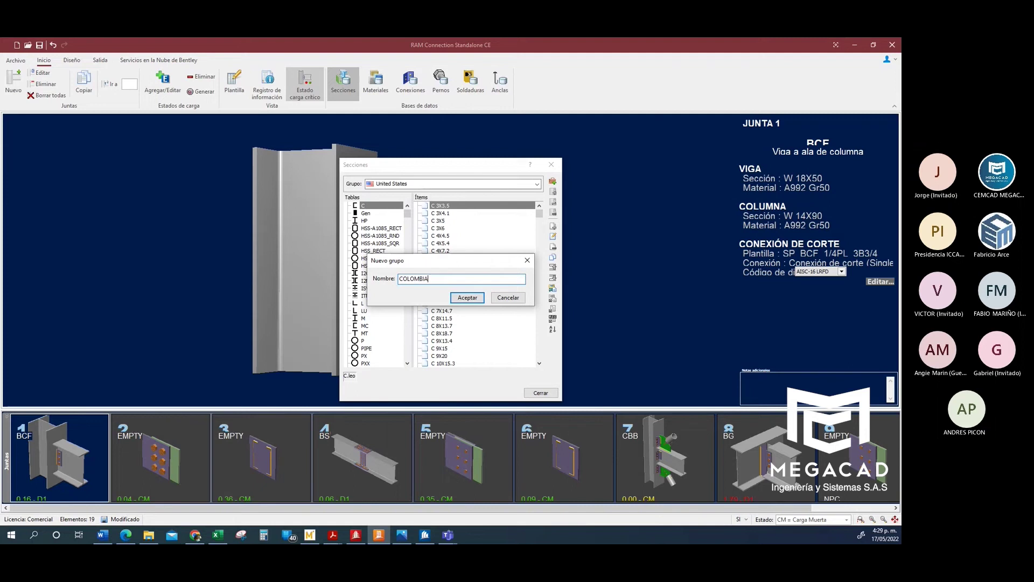
{"action": "left_click", "coordinate": [462, 298]}
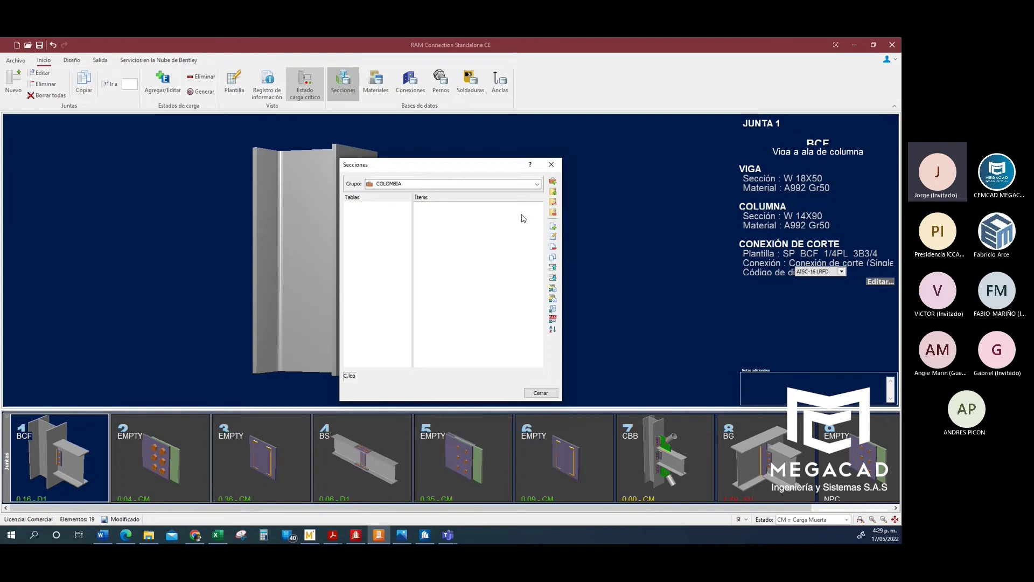
- Add a table named PTE with section type HSS_Rect to the COLOMBIA group
{"action": "left_click", "coordinate": [552, 191]}
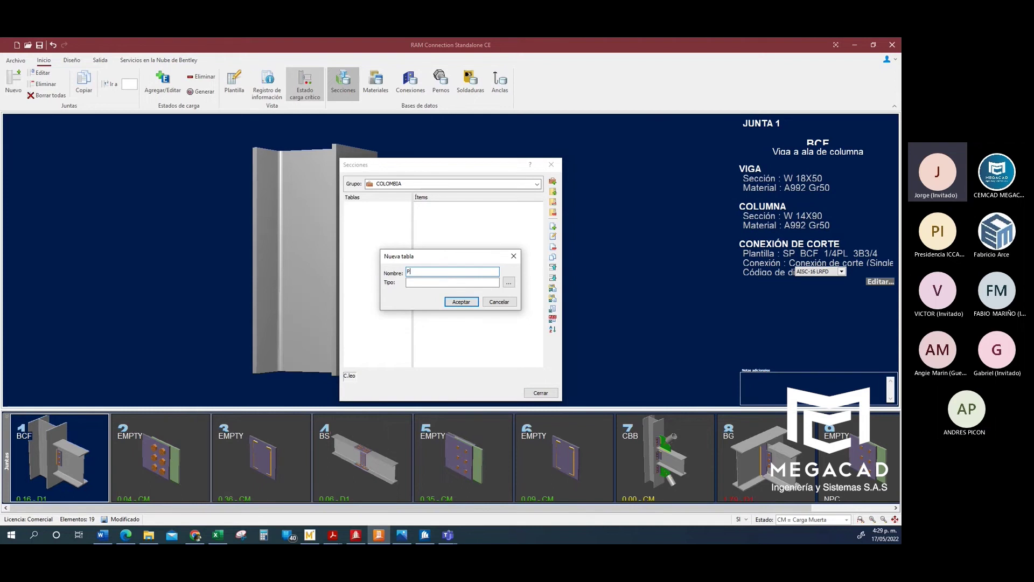
{"action": "left_click", "coordinate": [508, 282]}
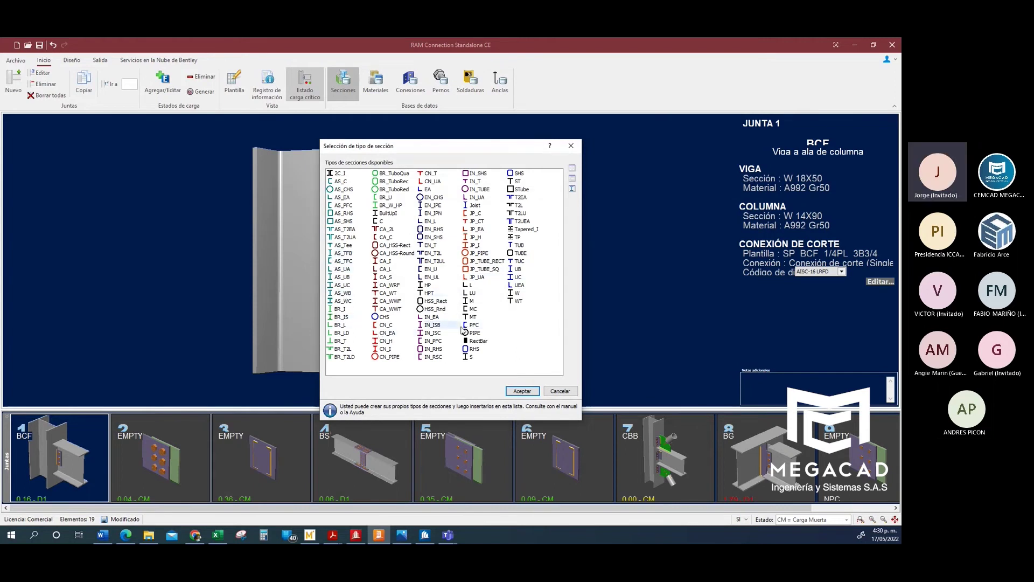
{"action": "left_click", "coordinate": [436, 302]}
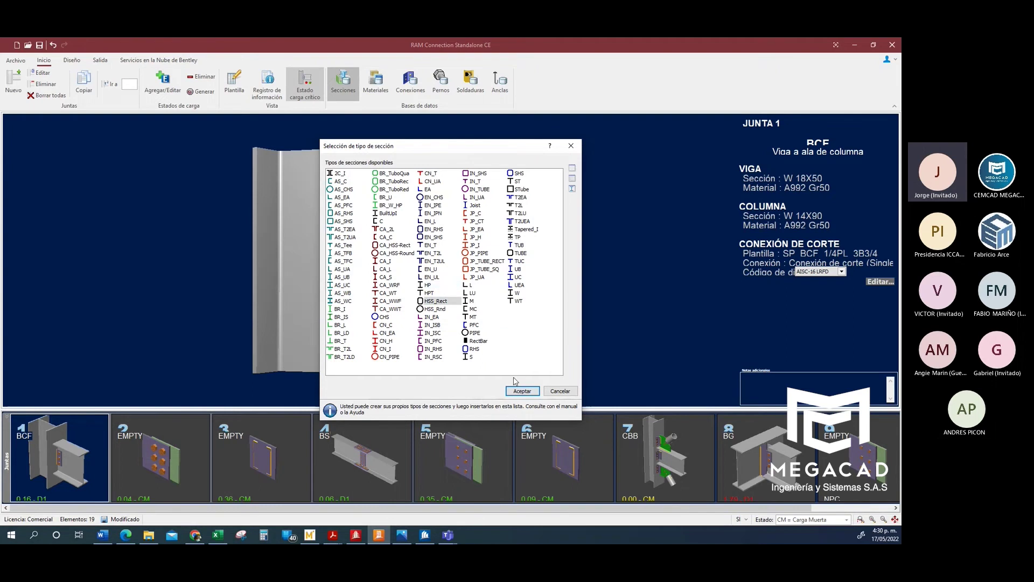
{"action": "left_click", "coordinate": [520, 390]}
{"action": "left_click", "coordinate": [461, 302]}
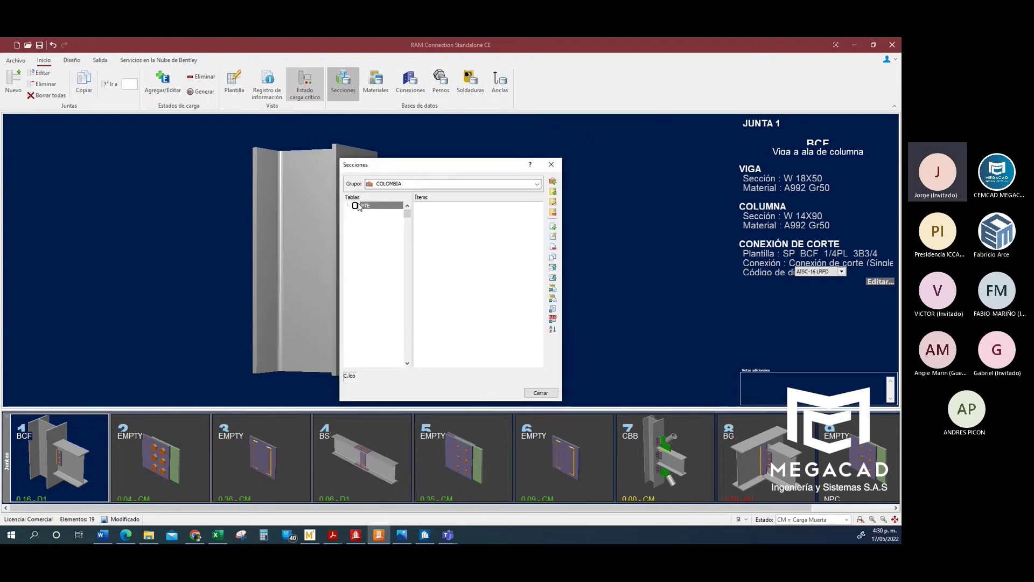
- Start a new section in the PTE table with SI units and the name PTE 200X200X9
{"action": "left_click", "coordinate": [552, 229]}
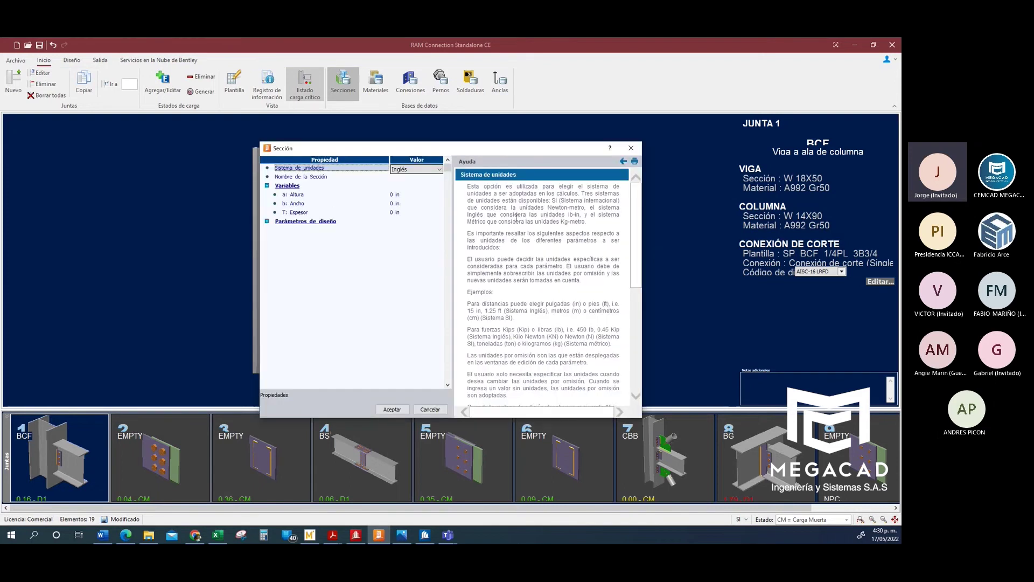
{"action": "left_click", "coordinate": [414, 170]}
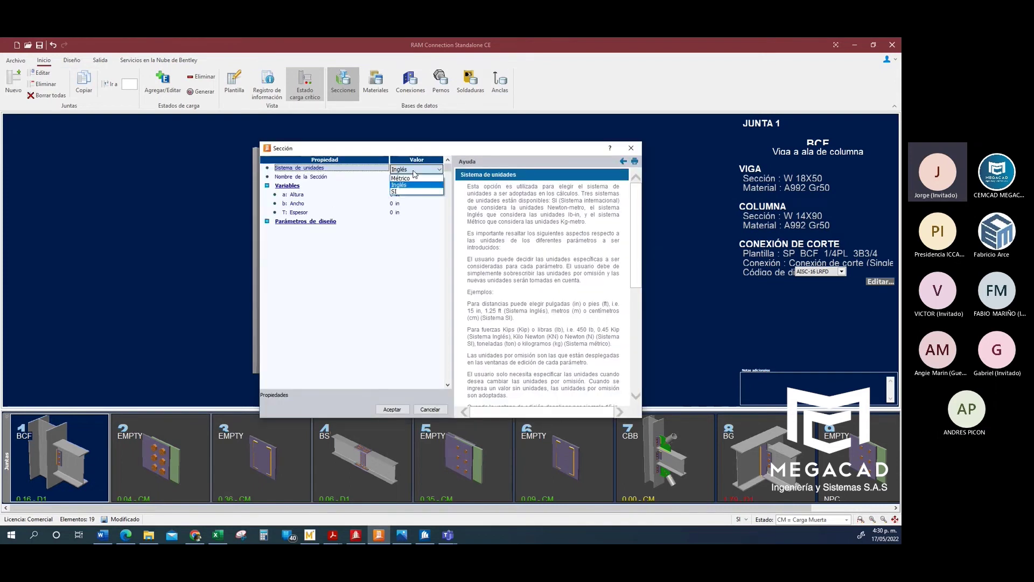
{"action": "left_click", "coordinate": [399, 191]}
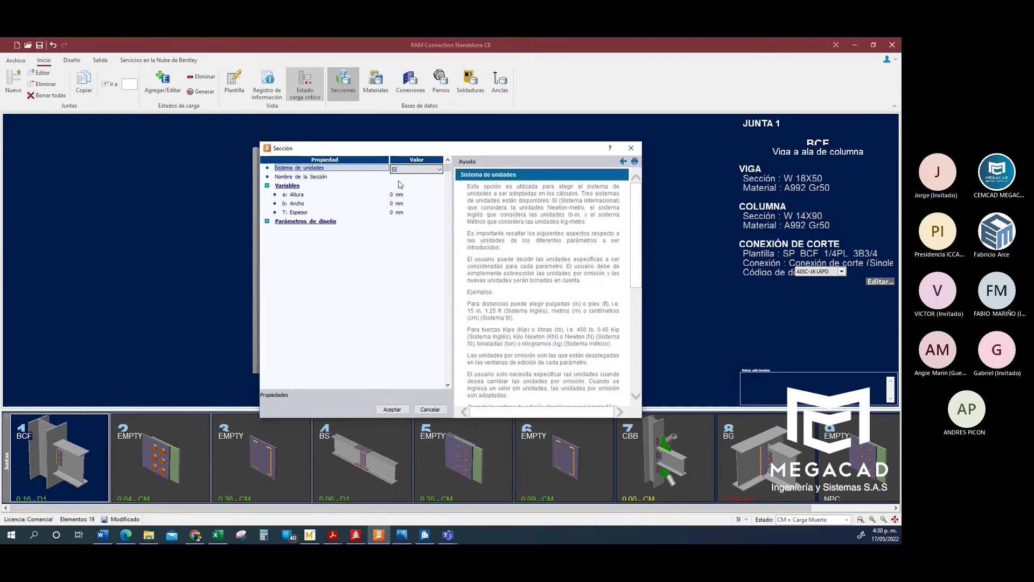
{"action": "left_click", "coordinate": [401, 178]}
{"action": "type", "text": "PTE 200X200X9"}
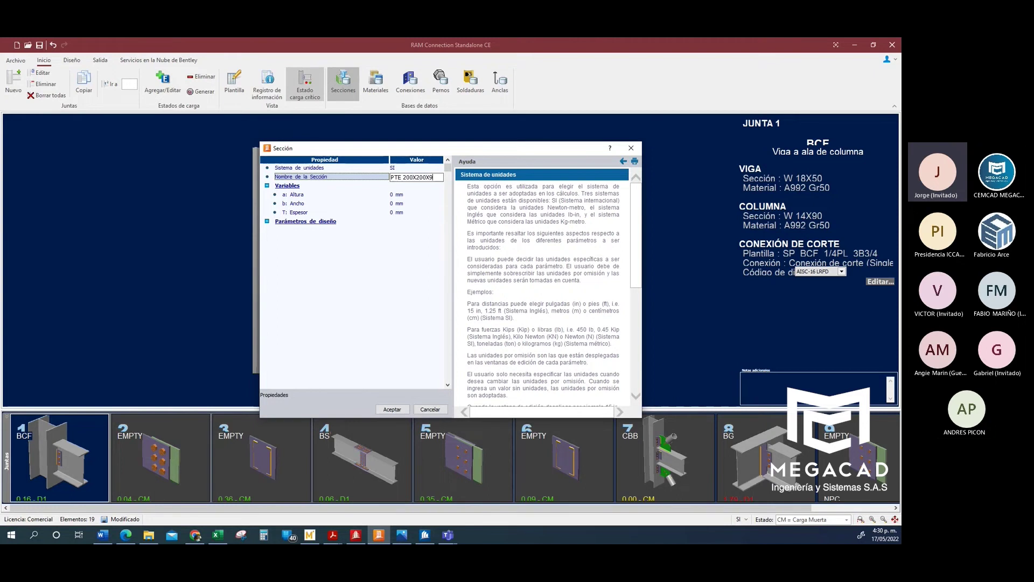
- Set the section's Altura and Ancho to 200 mm and Espesor to 9 mm, save it, and close the sections database
{"action": "left_click", "coordinate": [398, 194]}
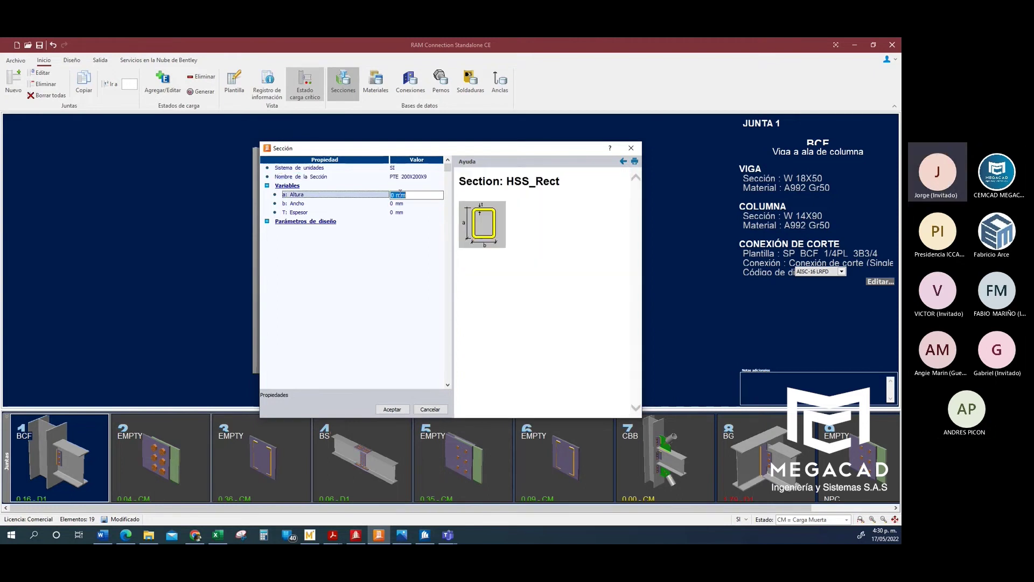
{"action": "type", "text": "200"}
{"action": "key", "text": "Tab"}
{"action": "type", "text": "20"}
{"action": "left_click", "coordinate": [403, 214]}
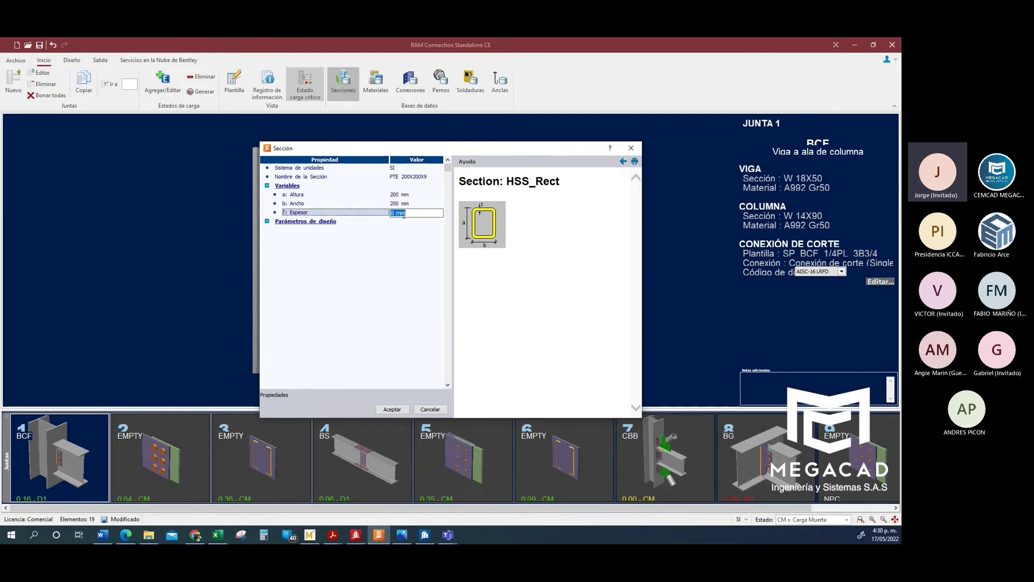
{"action": "type", "text": "9"}
{"action": "left_click", "coordinate": [267, 223]}
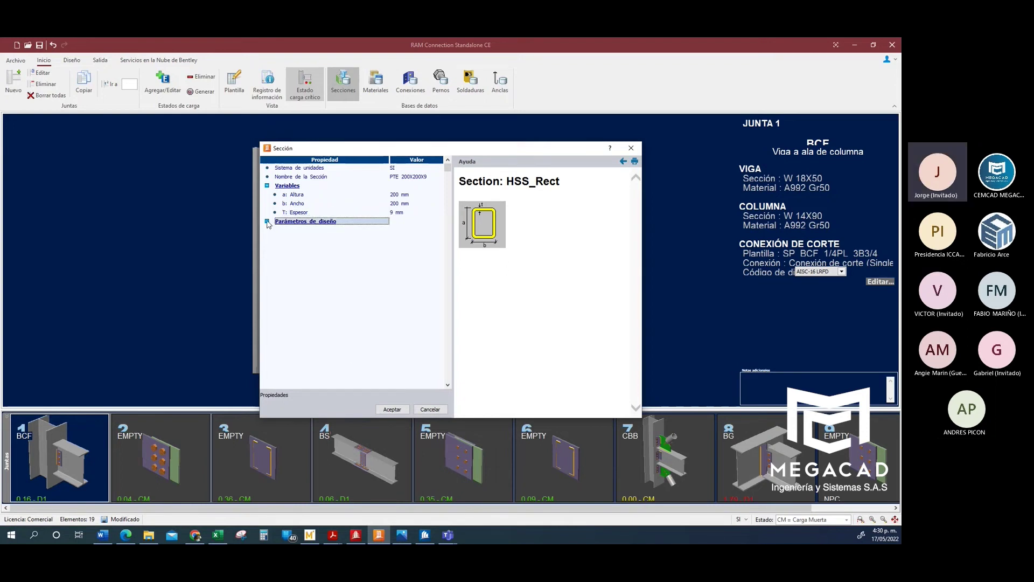
{"action": "left_click", "coordinate": [392, 410]}
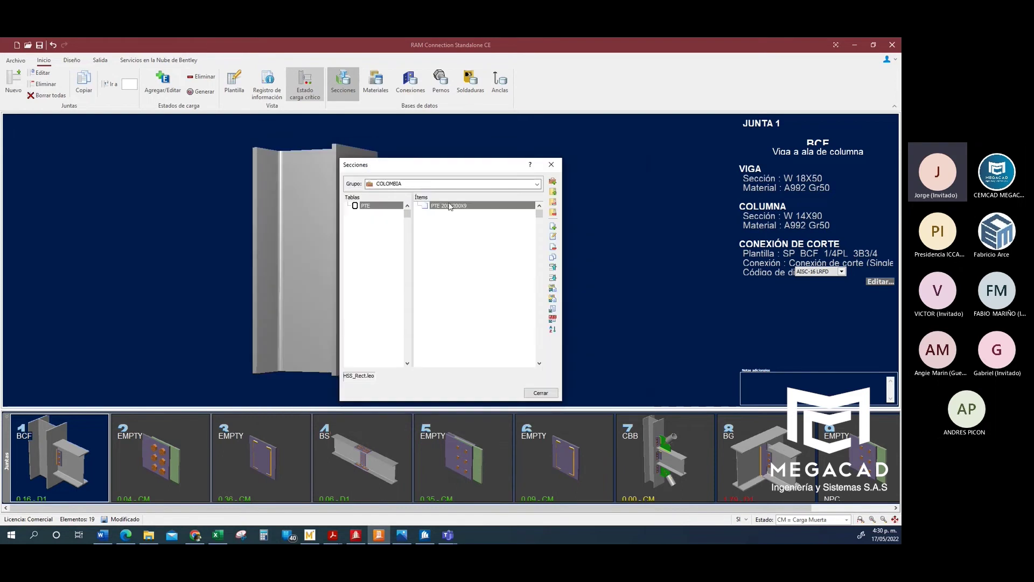
{"action": "left_click", "coordinate": [540, 393]}
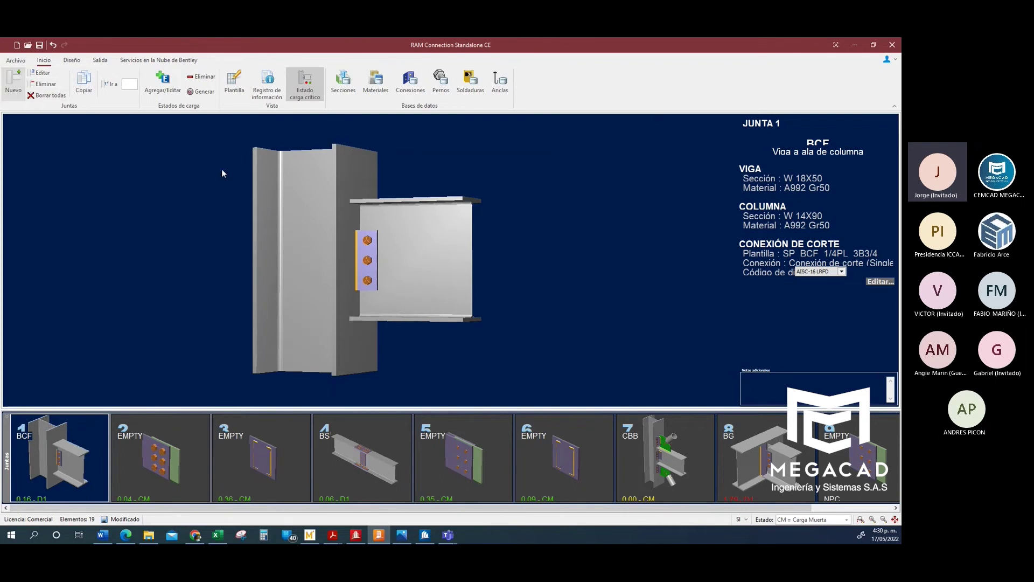
- Edit joint 1 so its column uses section PTE 200X200X9 from the PTE table of the COLOMBIA group, and accept the joint data
{"action": "left_click", "coordinate": [14, 86]}
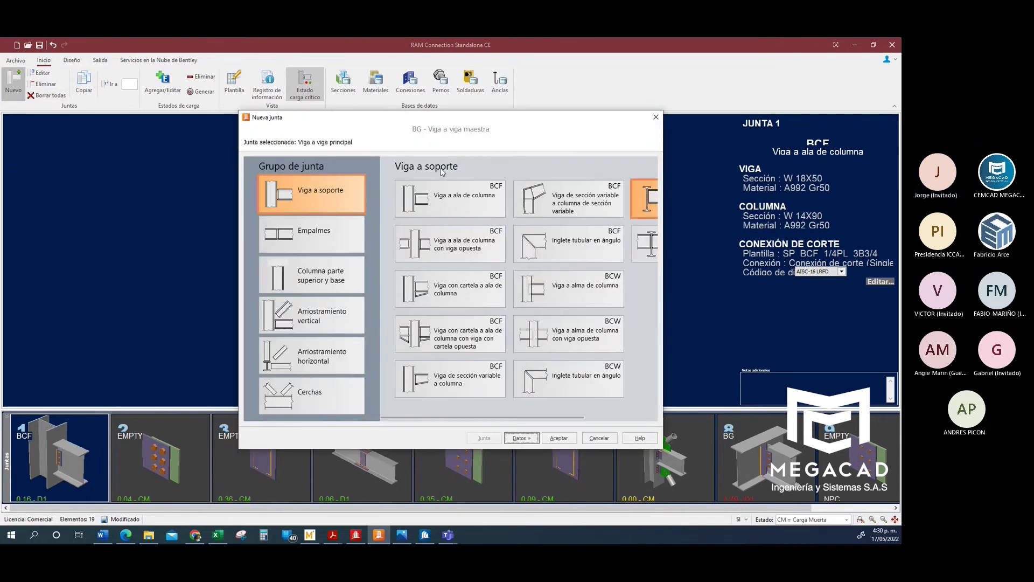
{"action": "left_click", "coordinate": [656, 117]}
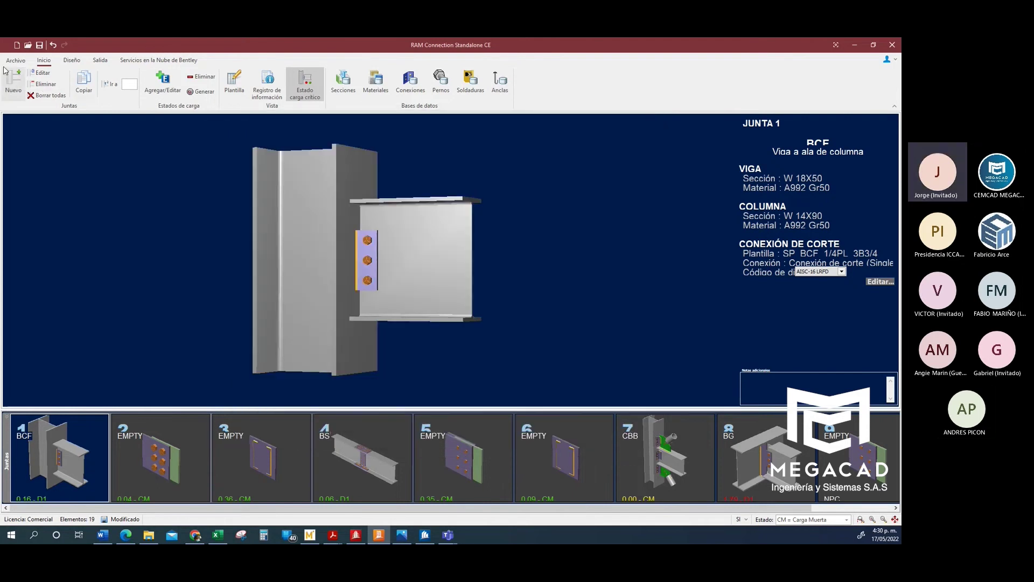
{"action": "left_click", "coordinate": [40, 72]}
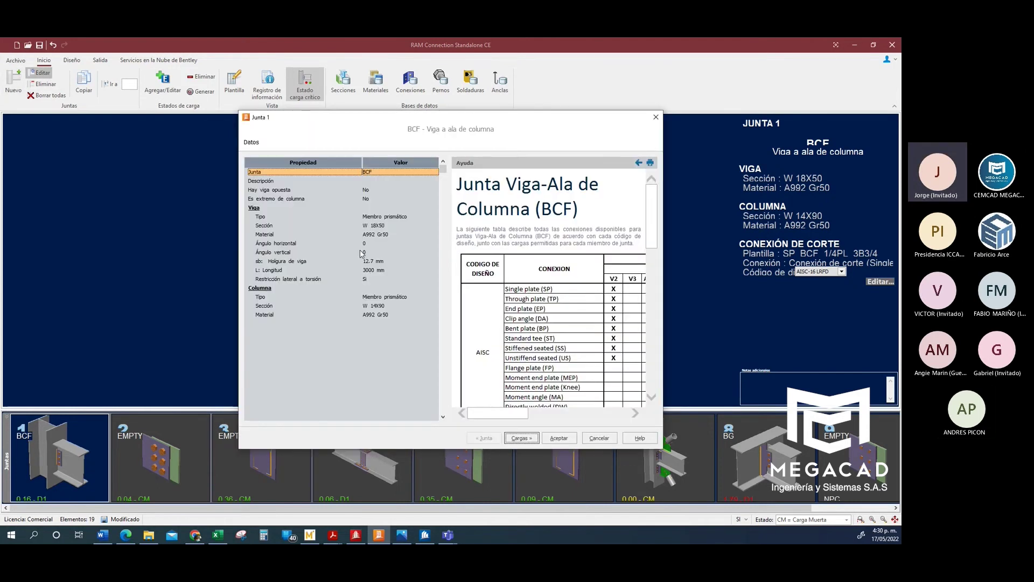
{"action": "left_click", "coordinate": [404, 297]}
{"action": "left_click", "coordinate": [434, 299]}
{"action": "left_click", "coordinate": [434, 299]}
{"action": "left_click", "coordinate": [434, 307]}
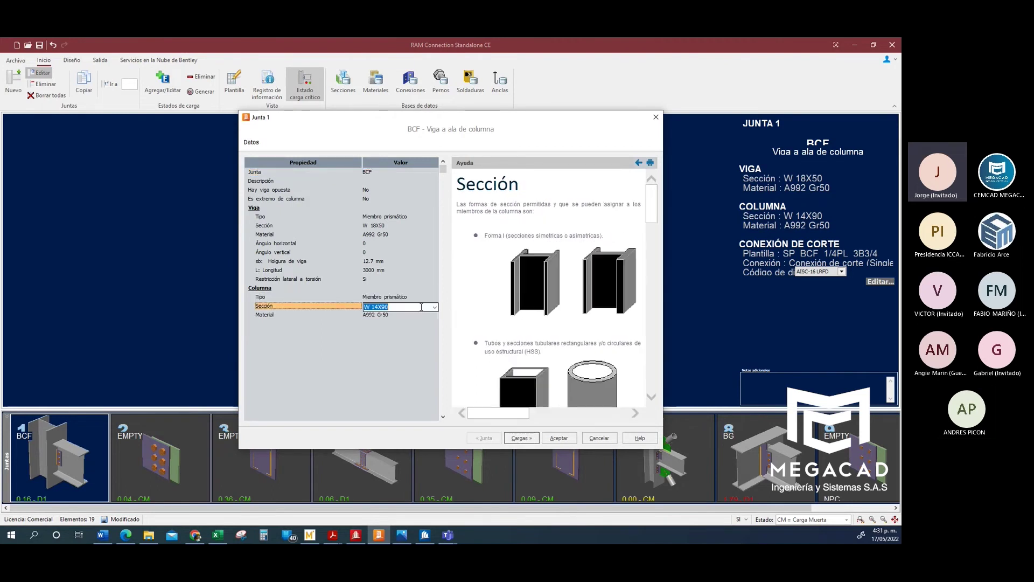
{"action": "left_click", "coordinate": [435, 307]}
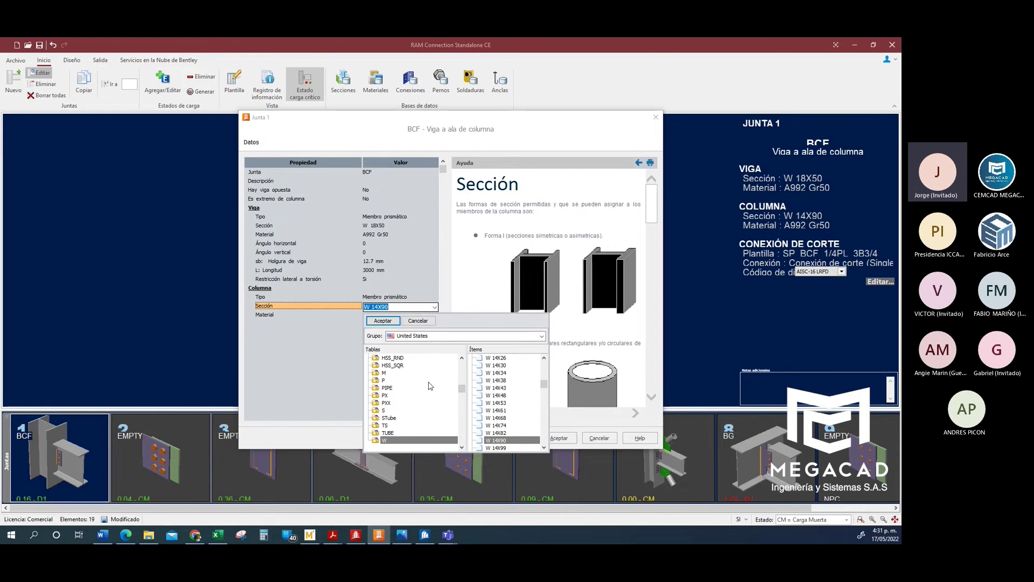
{"action": "scroll", "coordinate": [420, 385], "scroll_direction": "up", "scroll_amount": 2}
{"action": "left_click", "coordinate": [543, 336]}
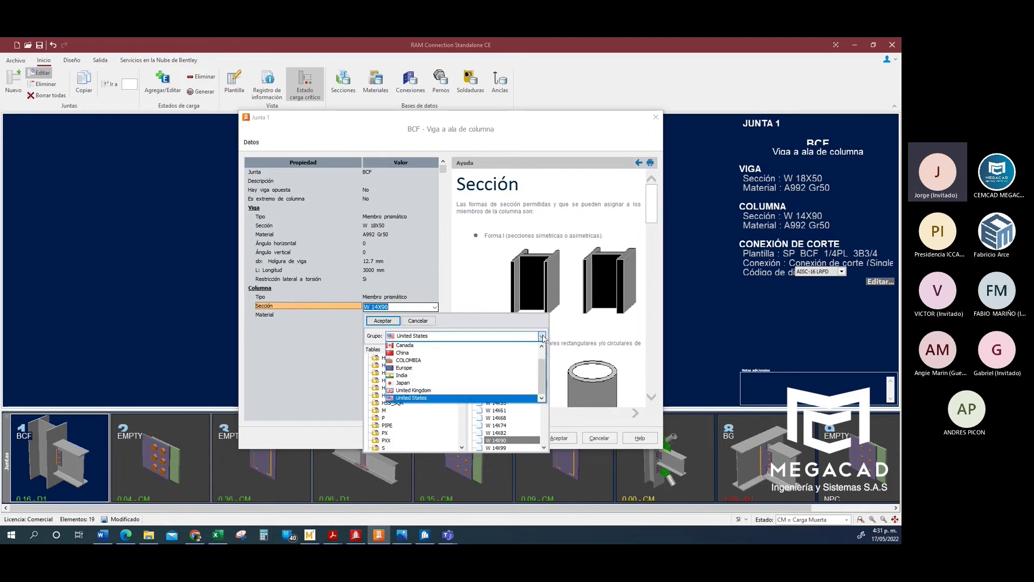
{"action": "left_click", "coordinate": [513, 366]}
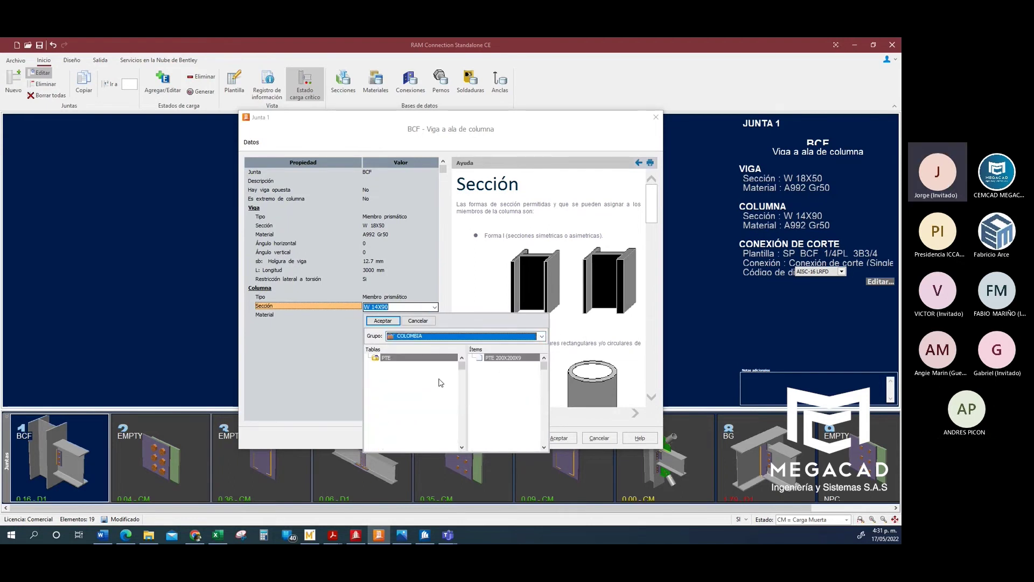
{"action": "double_click", "coordinate": [496, 357]}
{"action": "left_click", "coordinate": [522, 437]}
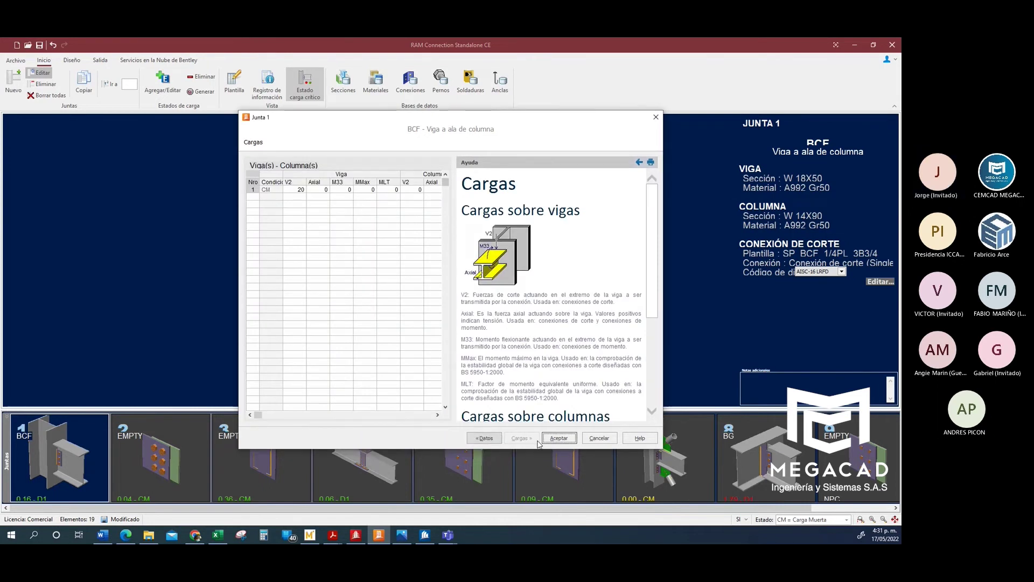
{"action": "left_click", "coordinate": [558, 437]}
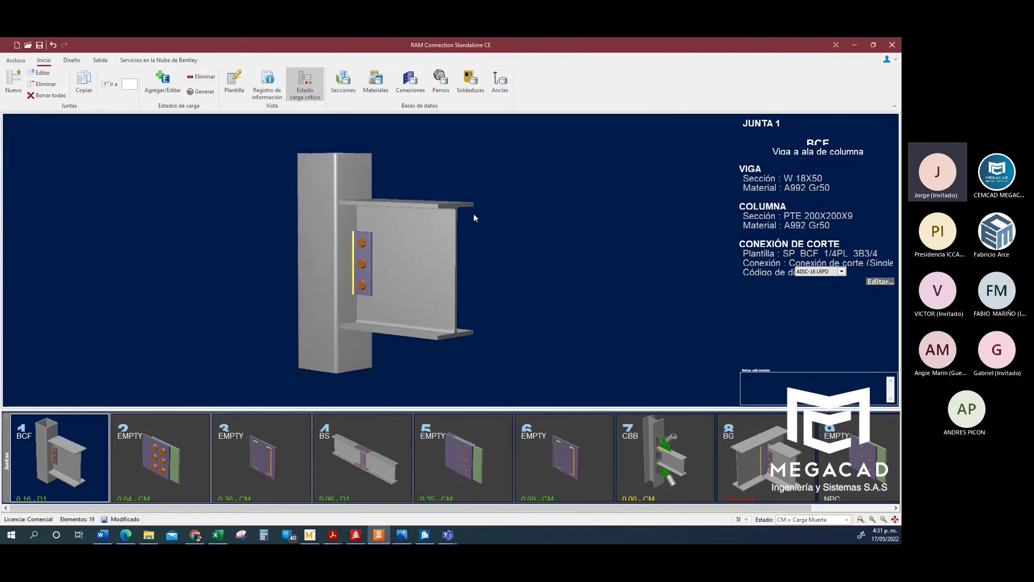
{"action": "mouse_move", "coordinate": [515, 261]}
{"action": "left_mouse_down"}
{"action": "mouse_move", "coordinate": [485, 261]}
{"action": "mouse_move", "coordinate": [537, 255]}
{"action": "mouse_move", "coordinate": [526, 273]}
{"action": "mouse_move", "coordinate": [492, 263]}
{"action": "mouse_move", "coordinate": [503, 260]}
{"action": "left_mouse_up"}
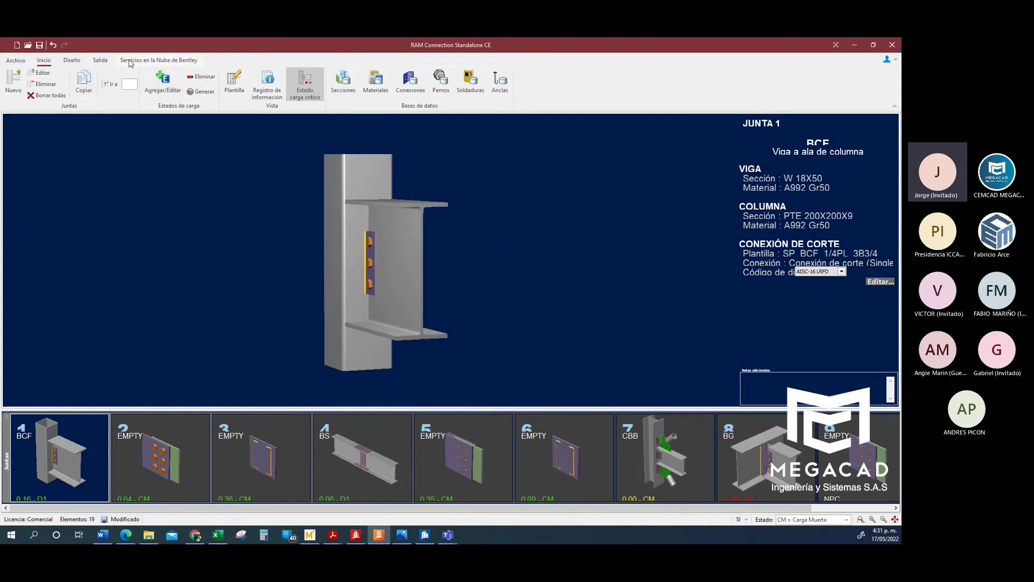
- Browse the basic and smart connections available for assignment to the beam-to-column-flange joint, without assigning any
{"action": "left_click", "coordinate": [71, 60]}
{"action": "left_click", "coordinate": [45, 89]}
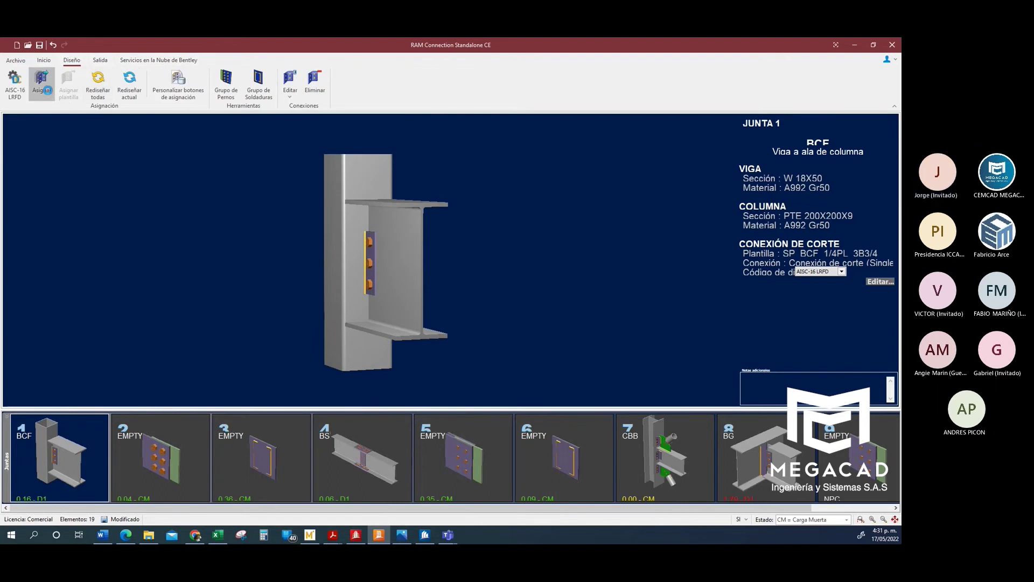
{"action": "scroll", "coordinate": [457, 268], "scroll_direction": "down", "scroll_amount": 4}
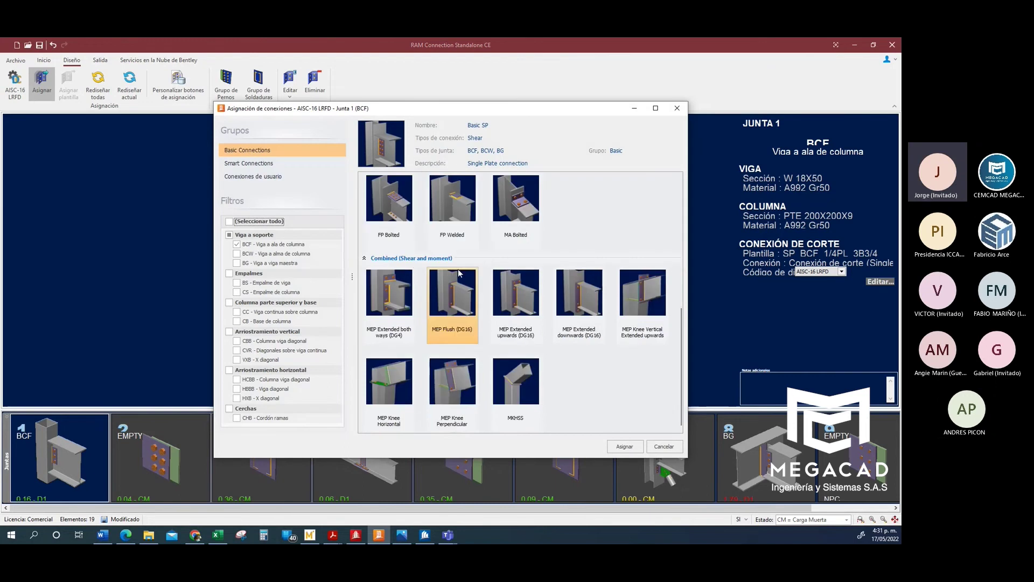
{"action": "scroll", "coordinate": [460, 269], "scroll_direction": "up", "scroll_amount": 4}
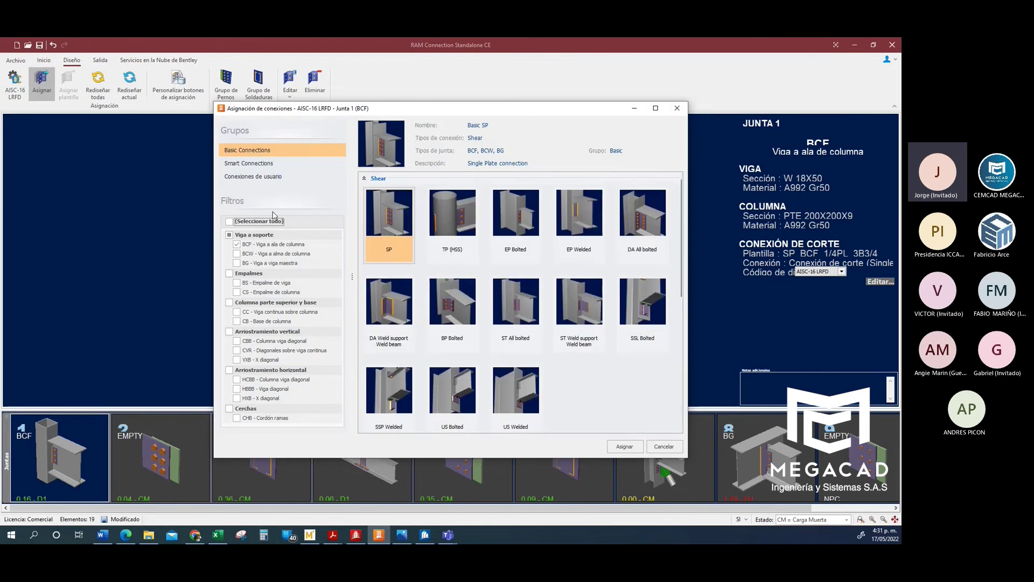
{"action": "left_click", "coordinate": [261, 163]}
{"action": "scroll", "coordinate": [426, 206], "scroll_direction": "down", "scroll_amount": 1}
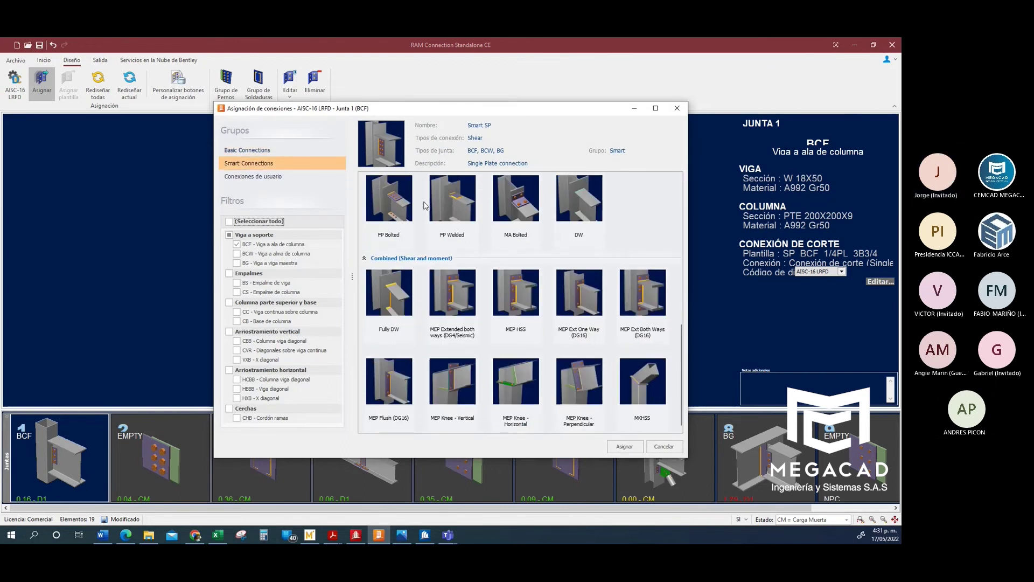
{"action": "scroll", "coordinate": [436, 226], "scroll_direction": "down", "scroll_amount": 3}
{"action": "scroll", "coordinate": [444, 238], "scroll_direction": "up", "scroll_amount": 3}
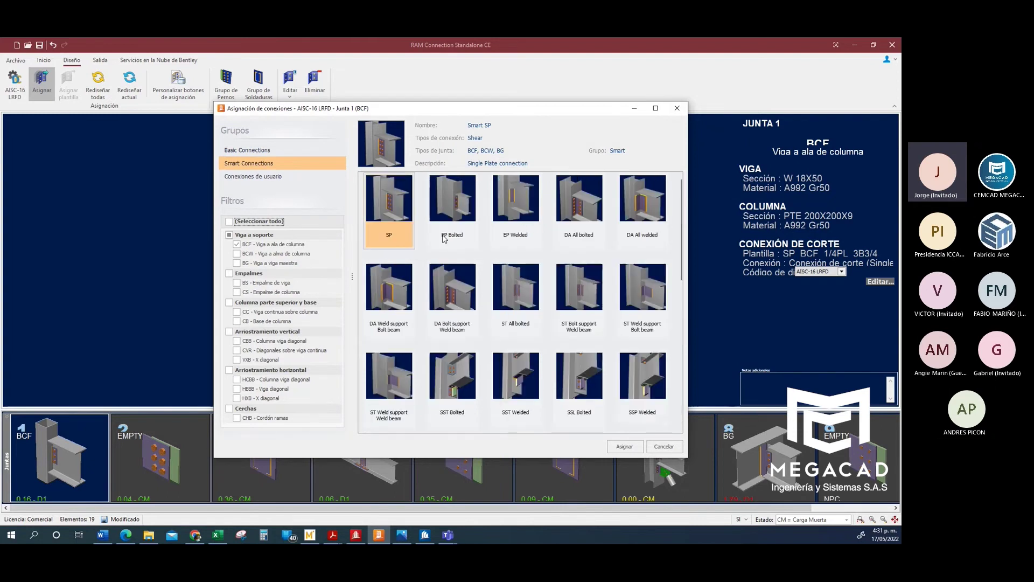
{"action": "scroll", "coordinate": [445, 239], "scroll_direction": "up", "scroll_amount": 1}
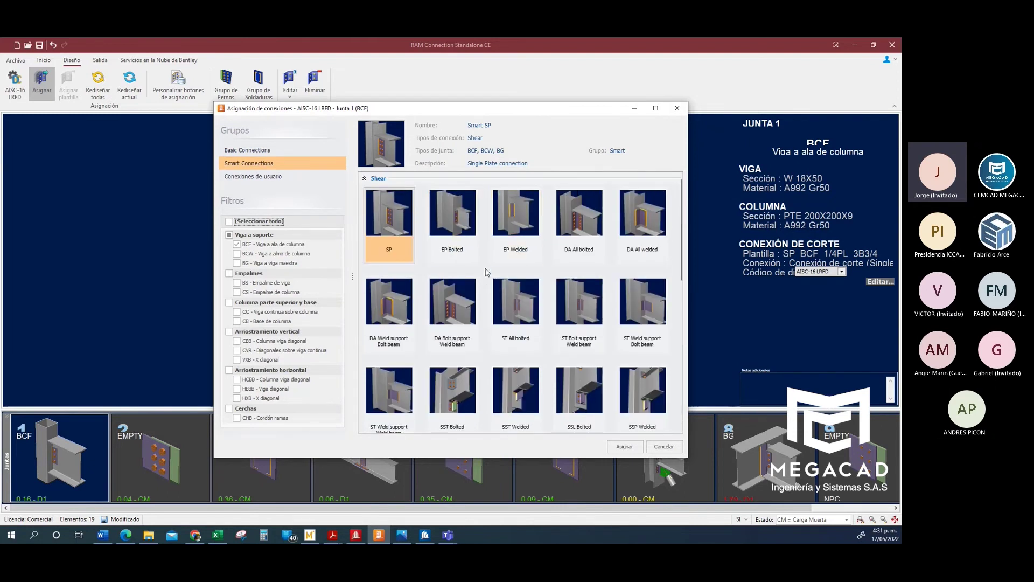
{"action": "scroll", "coordinate": [496, 260], "scroll_direction": "down", "scroll_amount": 5}
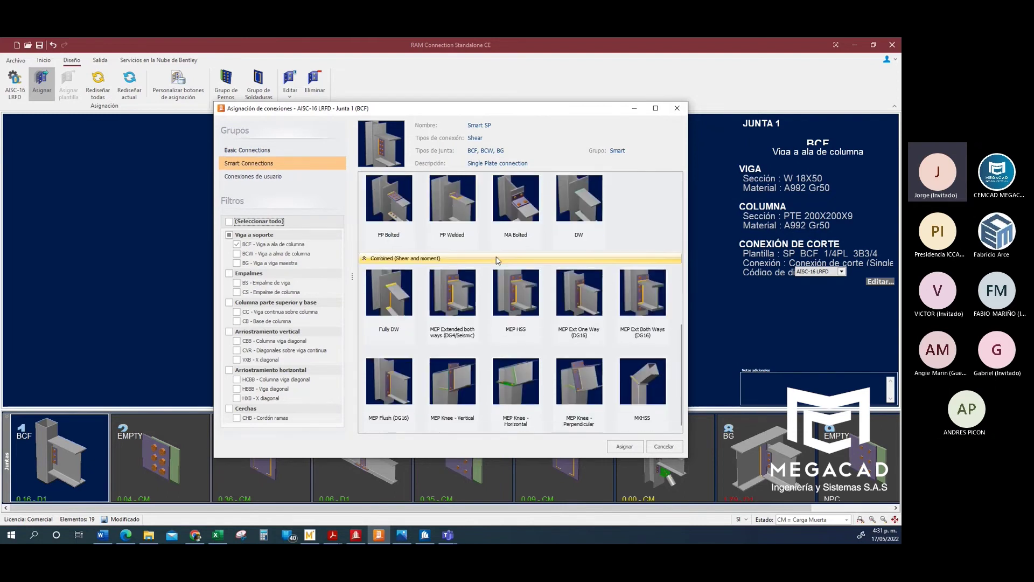
{"action": "left_click", "coordinate": [280, 176]}
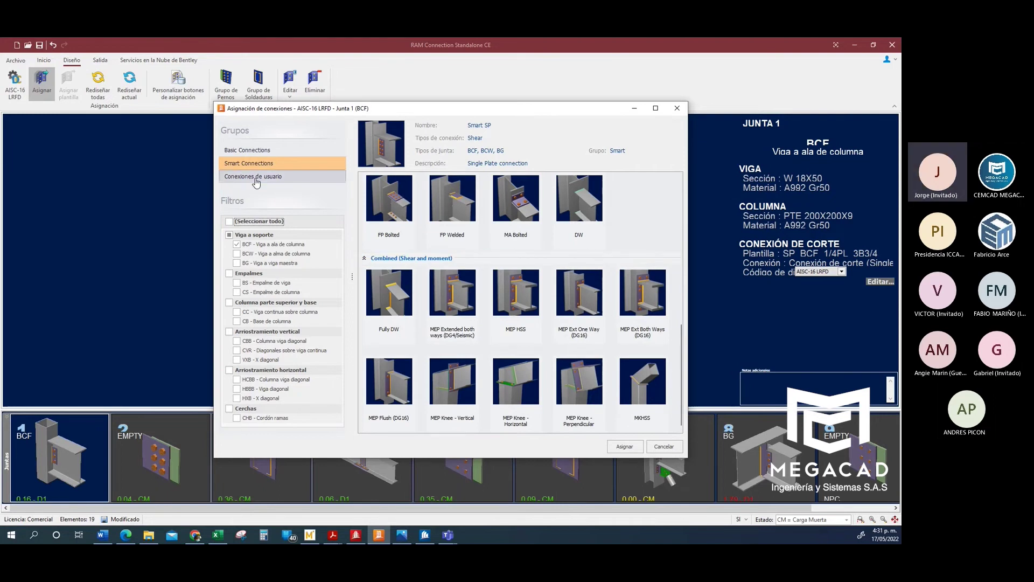
{"action": "left_click", "coordinate": [249, 151]}
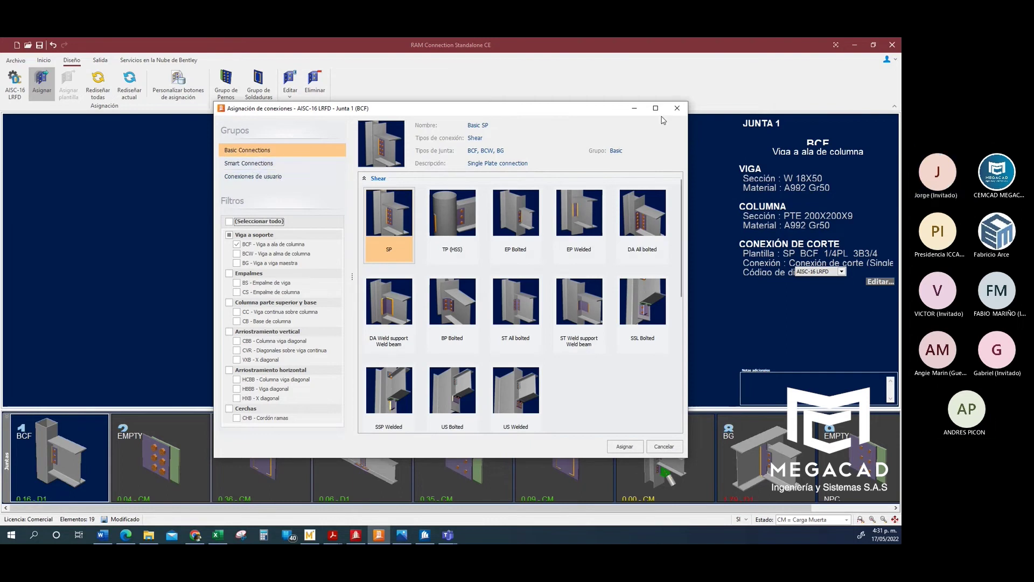
{"action": "left_click", "coordinate": [676, 108]}
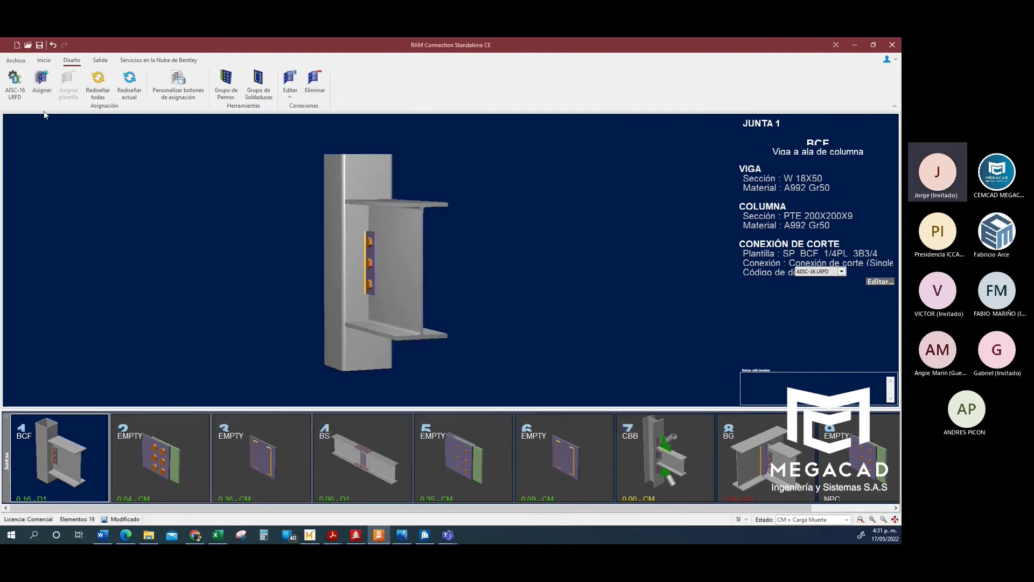
- Create a vertical bracing joint of type column-beam-diagonal with two diagonals (CBB), keeping the default member data and loads
{"action": "left_click", "coordinate": [26, 62]}
{"action": "left_click", "coordinate": [18, 63]}
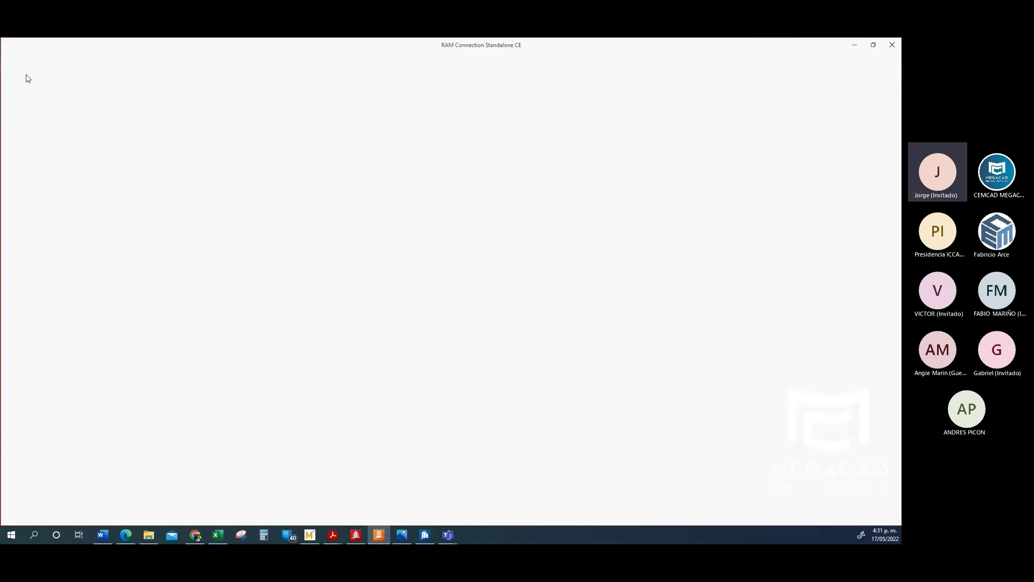
{"action": "left_click", "coordinate": [42, 61]}
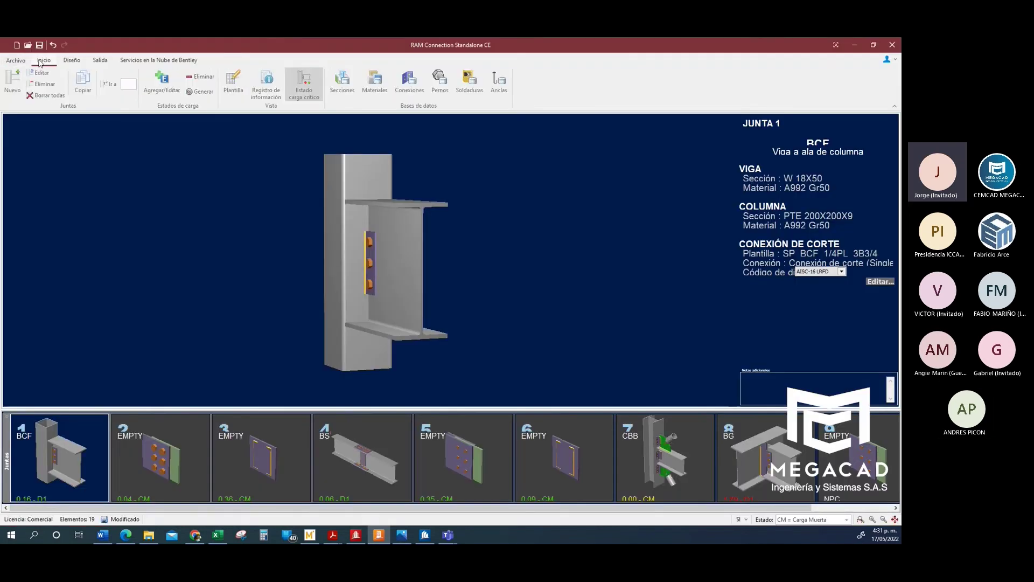
{"action": "left_click", "coordinate": [16, 82]}
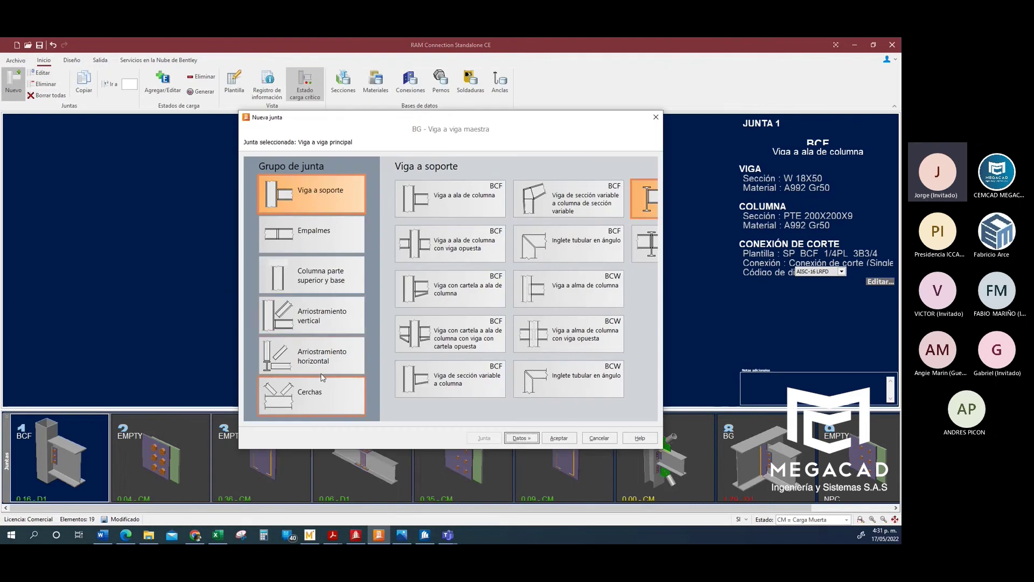
{"action": "left_click", "coordinate": [318, 324]}
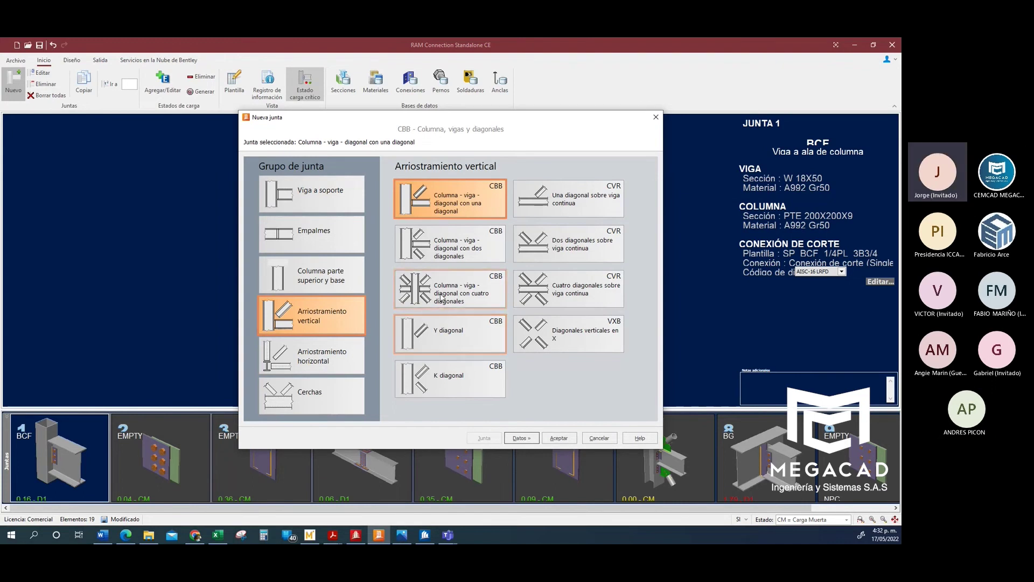
{"action": "left_click", "coordinate": [430, 257]}
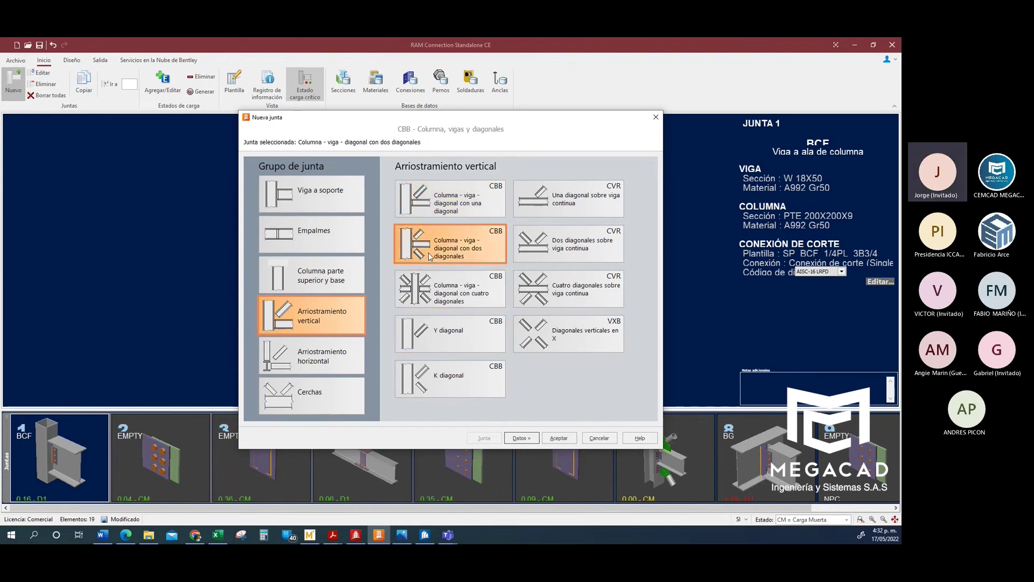
{"action": "left_click", "coordinate": [528, 441]}
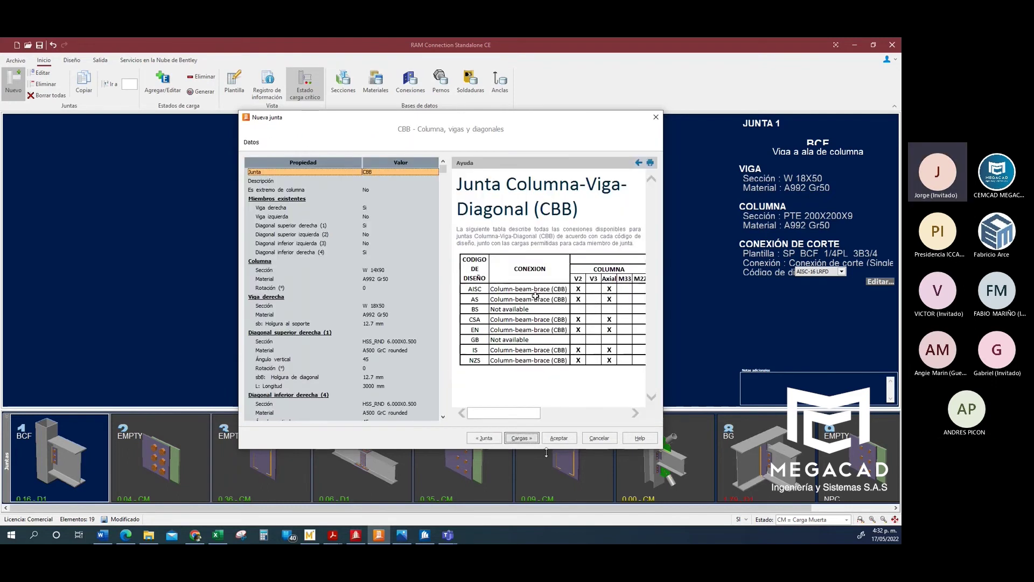
{"action": "left_click", "coordinate": [522, 438]}
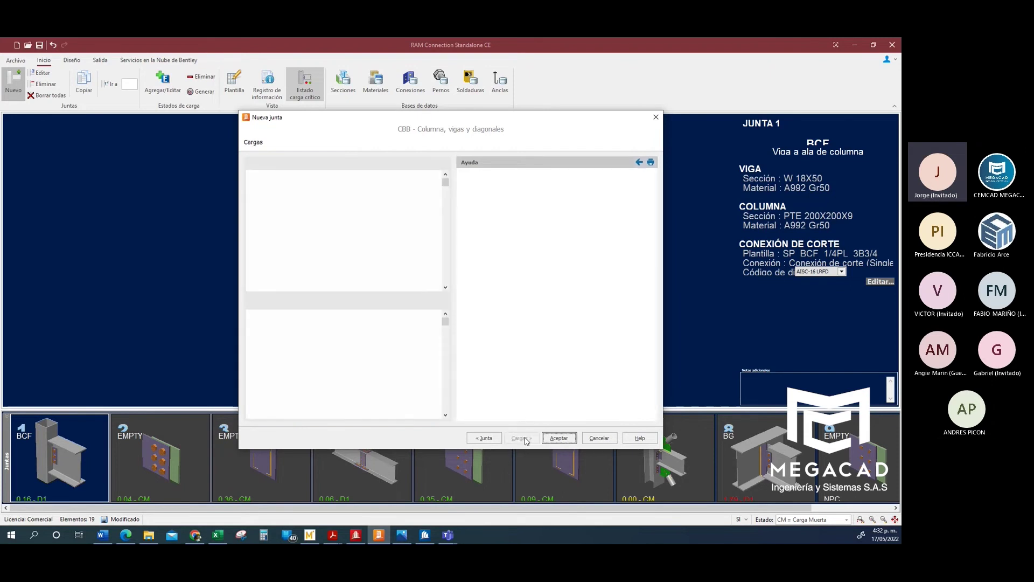
{"action": "left_click", "coordinate": [559, 439]}
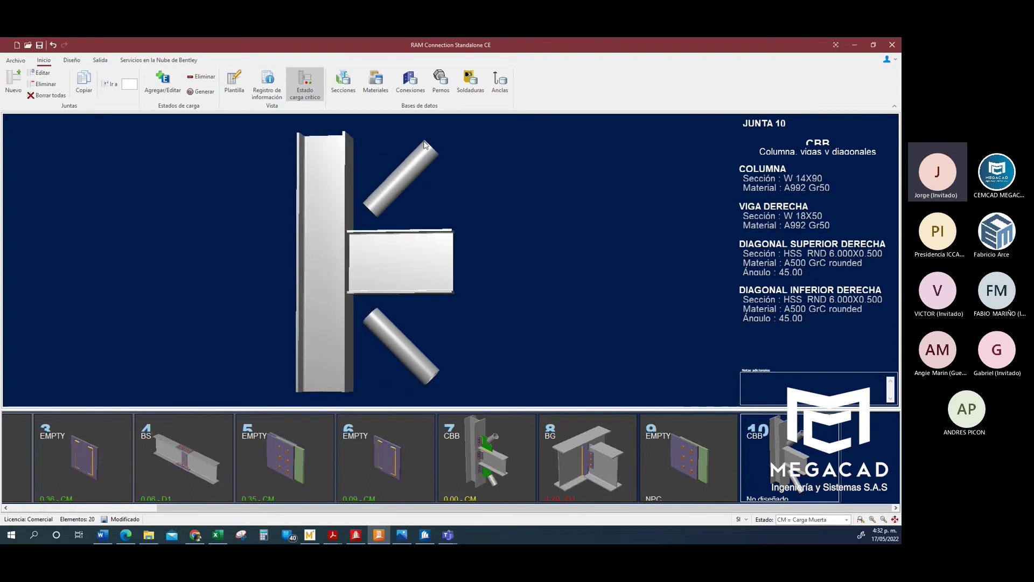
- Review the new CBB joint's column, beam and diagonal data, keeping all values
{"action": "left_click", "coordinate": [43, 73]}
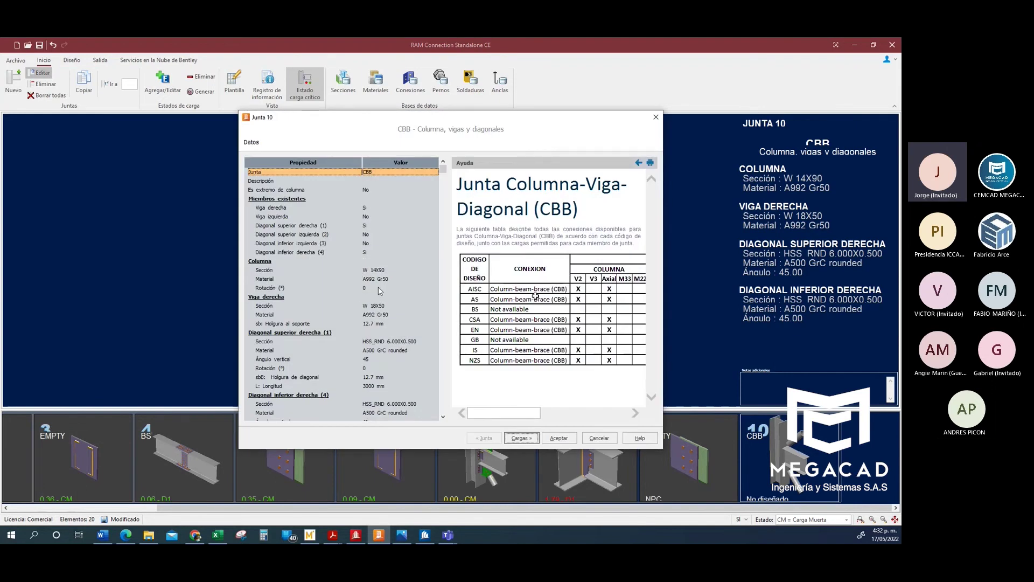
{"action": "scroll", "coordinate": [391, 377], "scroll_direction": "down", "scroll_amount": 5}
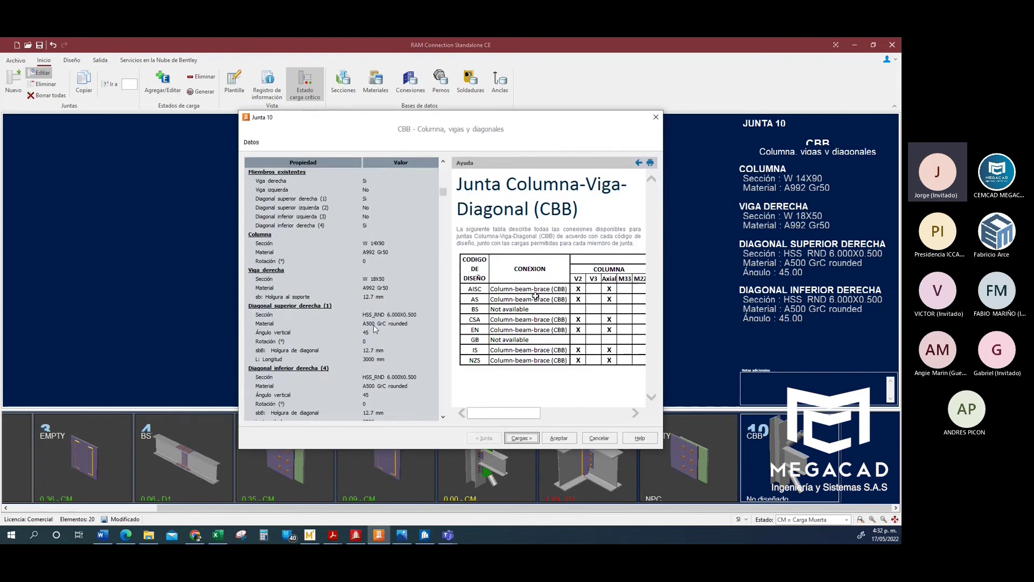
{"action": "scroll", "coordinate": [376, 329], "scroll_direction": "up", "scroll_amount": 3}
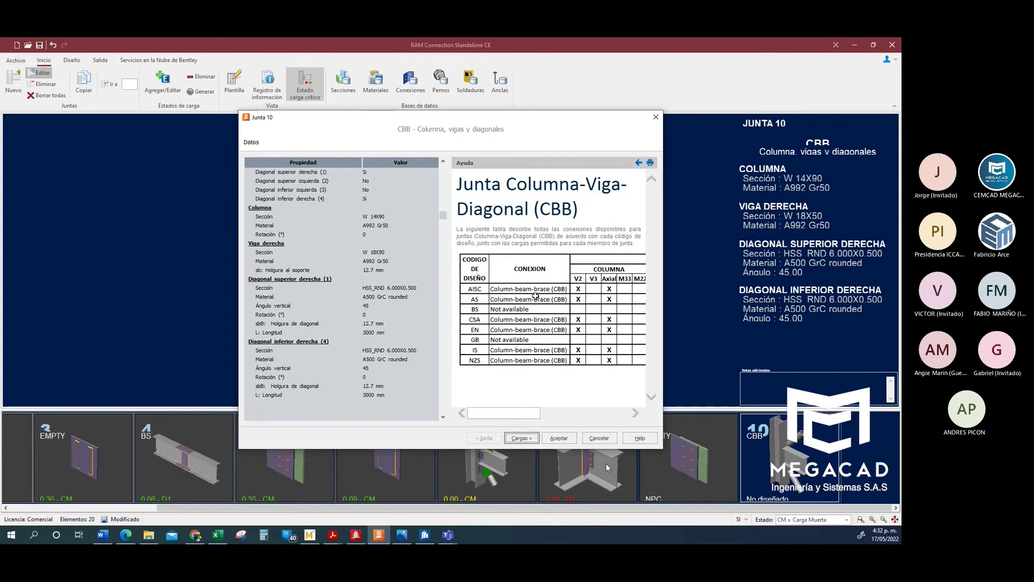
{"action": "left_click", "coordinate": [551, 441]}
{"action": "mouse_move", "coordinate": [490, 277]}
{"action": "left_mouse_down"}
{"action": "mouse_move", "coordinate": [469, 284]}
{"action": "mouse_move", "coordinate": [487, 277]}
{"action": "left_mouse_up"}
- Accept the AISC-16 LRFD design configuration and assign the smart CBB_DA double-angle gusset connection to the new joint
{"action": "left_click", "coordinate": [72, 60]}
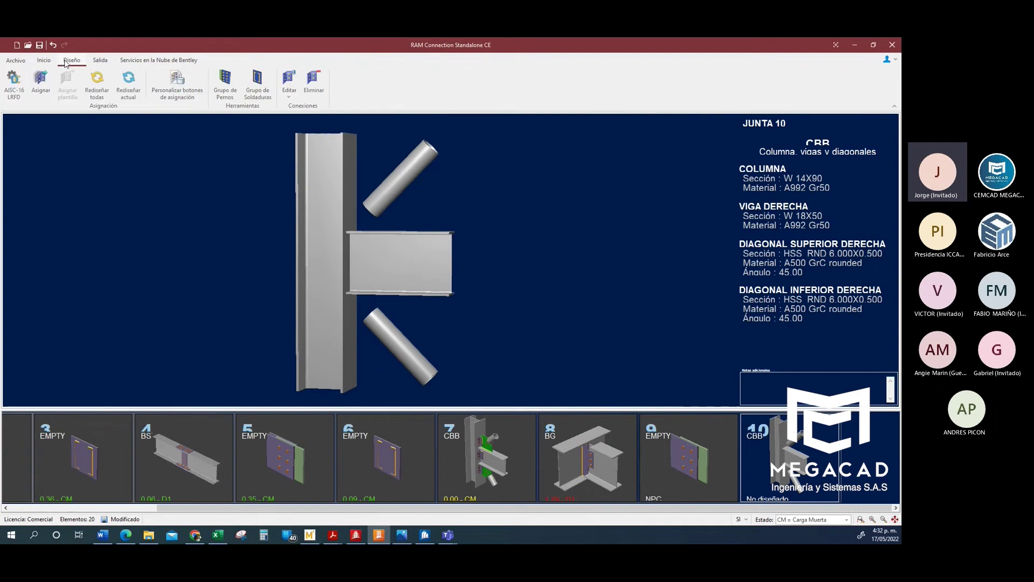
{"action": "left_click", "coordinate": [15, 82]}
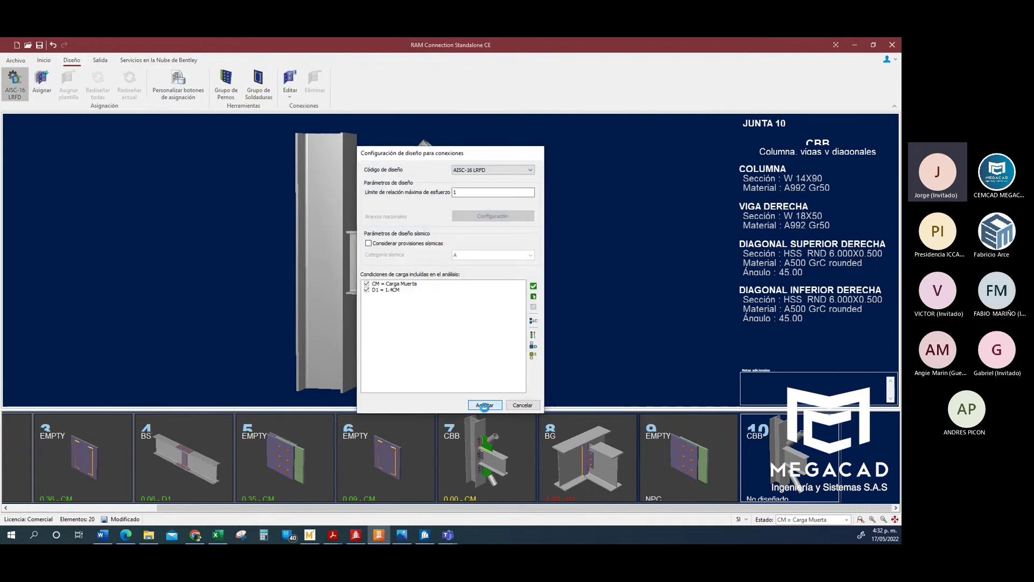
{"action": "left_click", "coordinate": [484, 405]}
{"action": "left_click", "coordinate": [46, 87]}
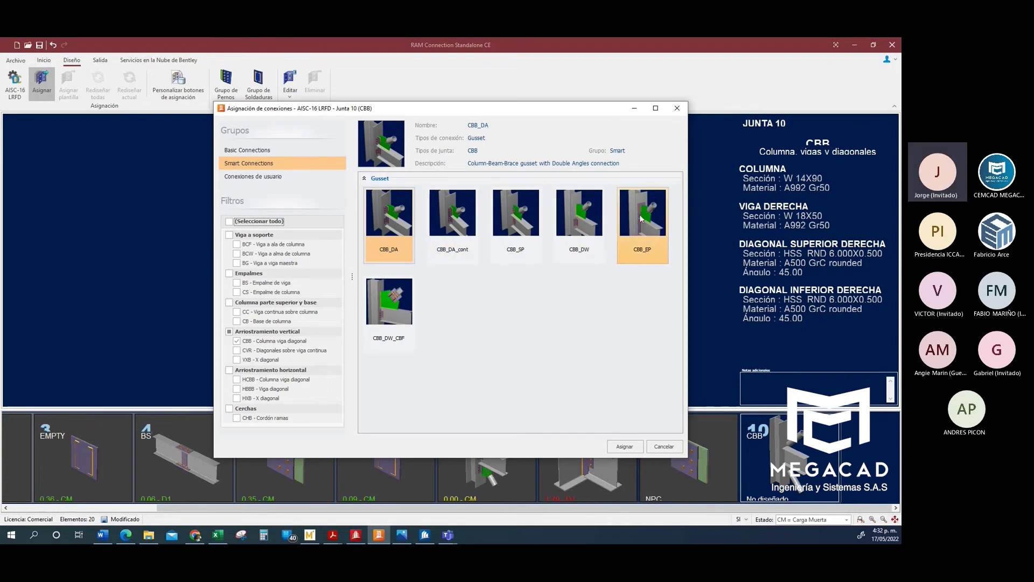
{"action": "left_click", "coordinate": [618, 451]}
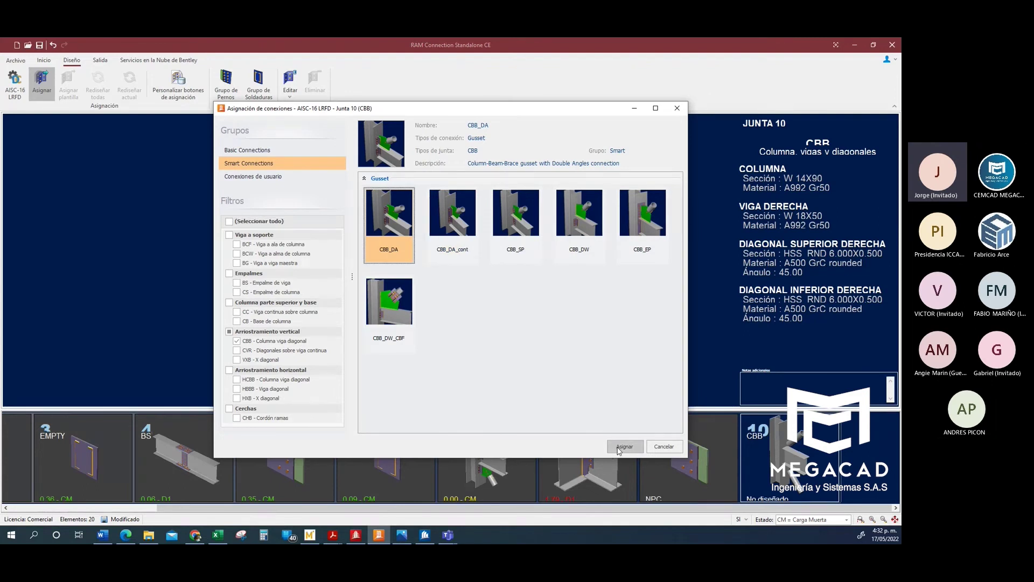
{"action": "mouse_move", "coordinate": [515, 255]}
{"action": "left_mouse_down"}
{"action": "mouse_move", "coordinate": [469, 256]}
{"action": "mouse_move", "coordinate": [506, 255]}
{"action": "mouse_move", "coordinate": [505, 246]}
{"action": "left_mouse_up"}
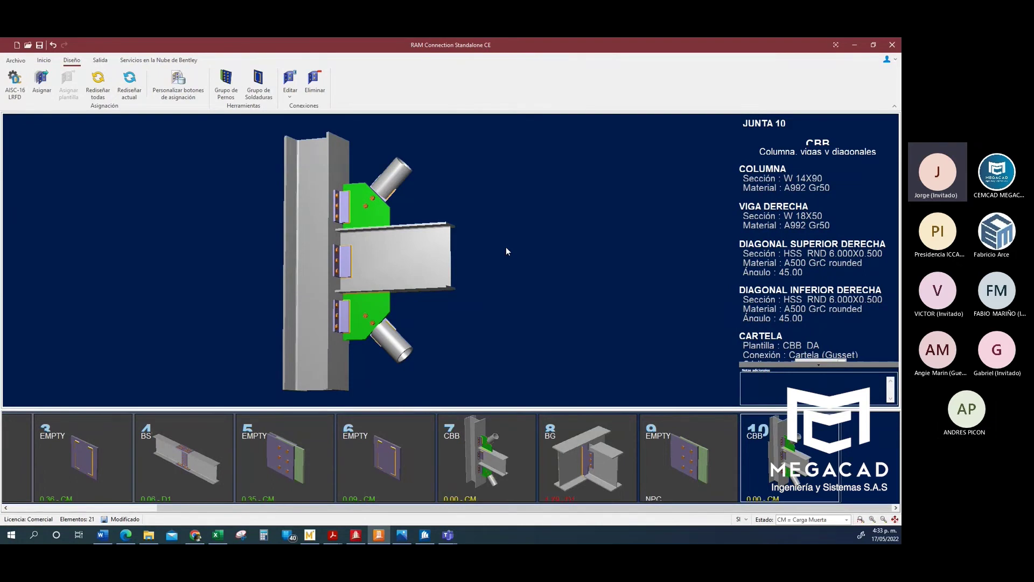
- Open the gusset connection for editing, enable seismic provisions and set the braced frame system to SCBF
{"action": "double_click", "coordinate": [359, 245]}
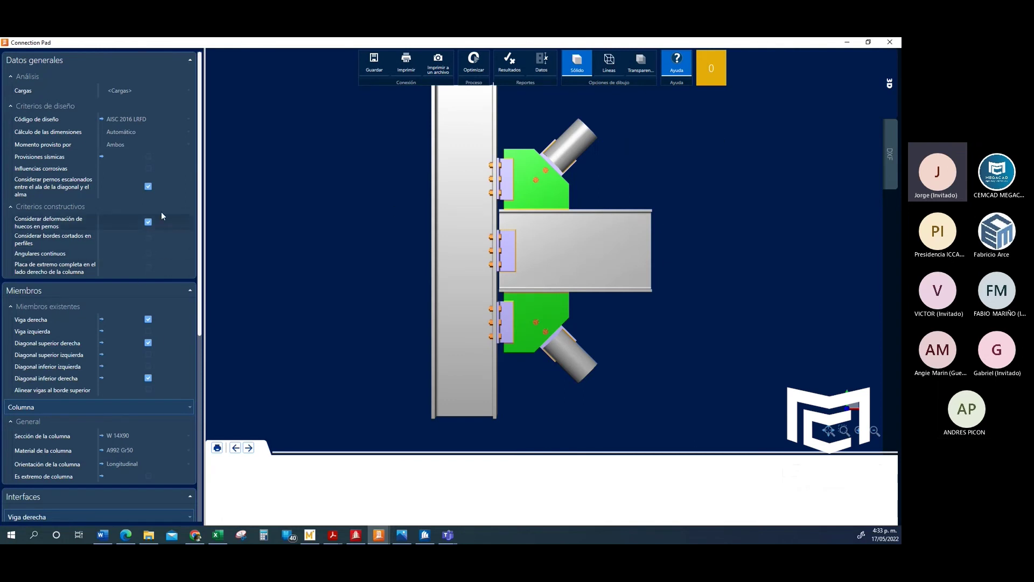
{"action": "left_click", "coordinate": [151, 156]}
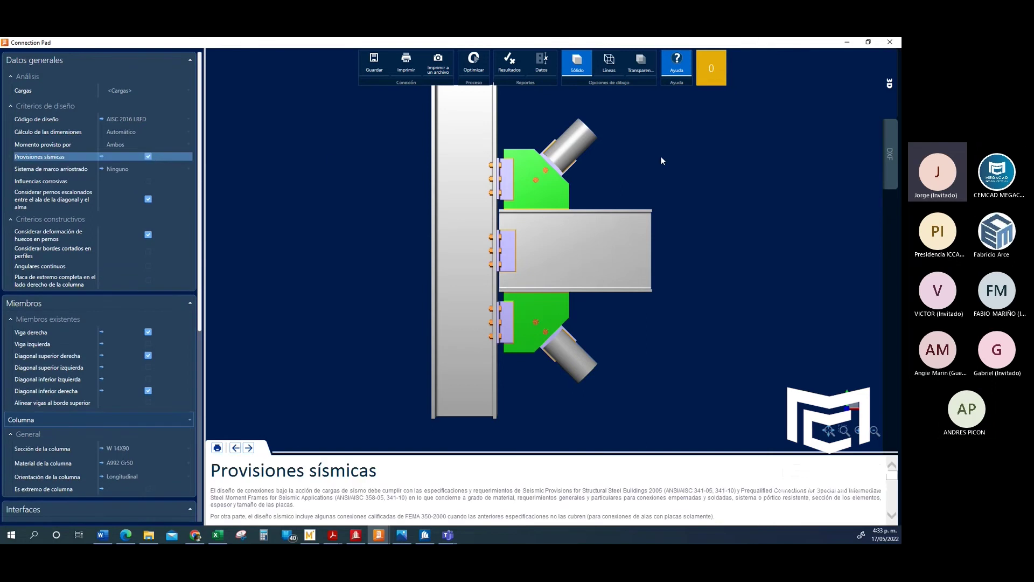
{"action": "left_click", "coordinate": [163, 169]}
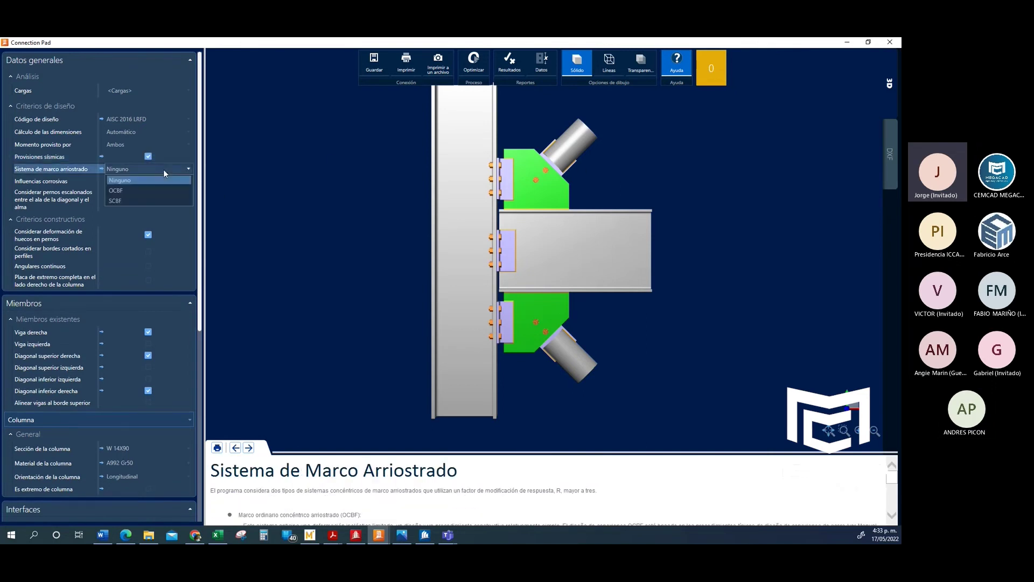
{"action": "left_click", "coordinate": [163, 201]}
- Review the design code and loads in the gusset connection's results report, and close the report
{"action": "mouse_move", "coordinate": [694, 166]}
{"action": "left_mouse_down"}
{"action": "mouse_move", "coordinate": [654, 174]}
{"action": "mouse_move", "coordinate": [642, 161]}
{"action": "mouse_move", "coordinate": [535, 162]}
{"action": "mouse_move", "coordinate": [709, 168]}
{"action": "left_mouse_up"}
{"action": "left_click", "coordinate": [512, 60]}
{"action": "scroll", "coordinate": [436, 193], "scroll_direction": "down", "scroll_amount": 5}
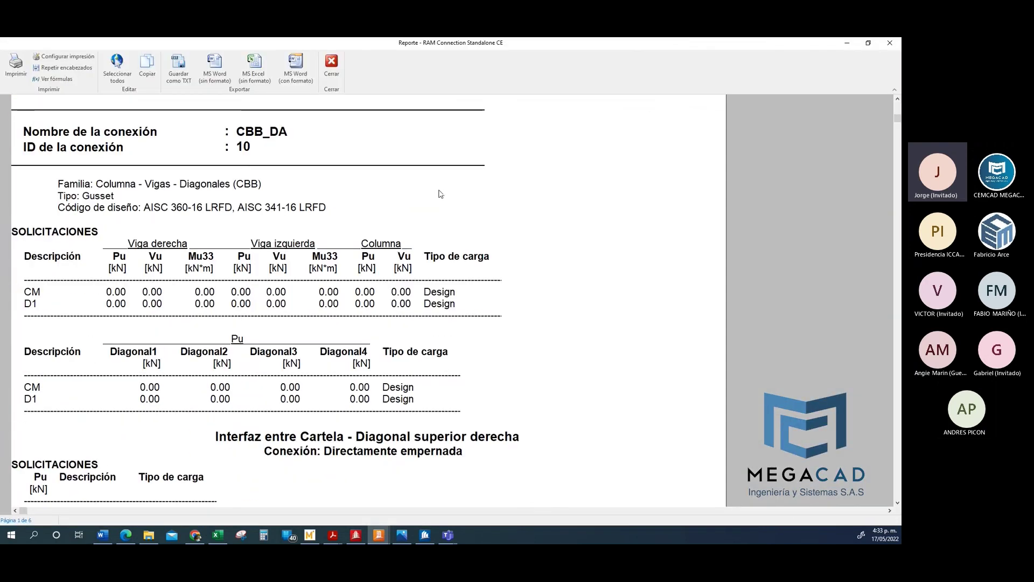
{"action": "scroll", "coordinate": [439, 193], "scroll_direction": "up", "scroll_amount": 5}
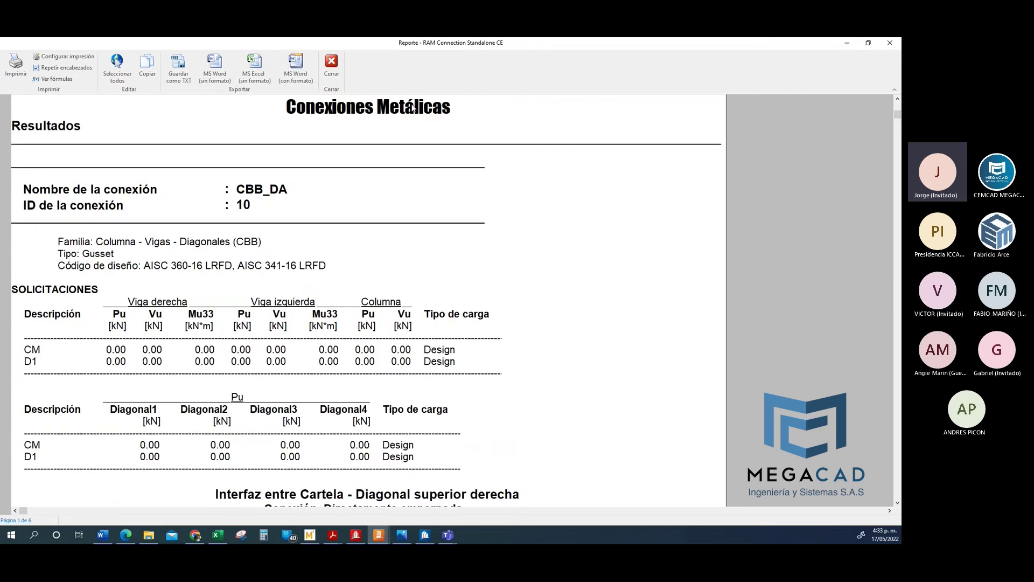
{"action": "left_click", "coordinate": [331, 65]}
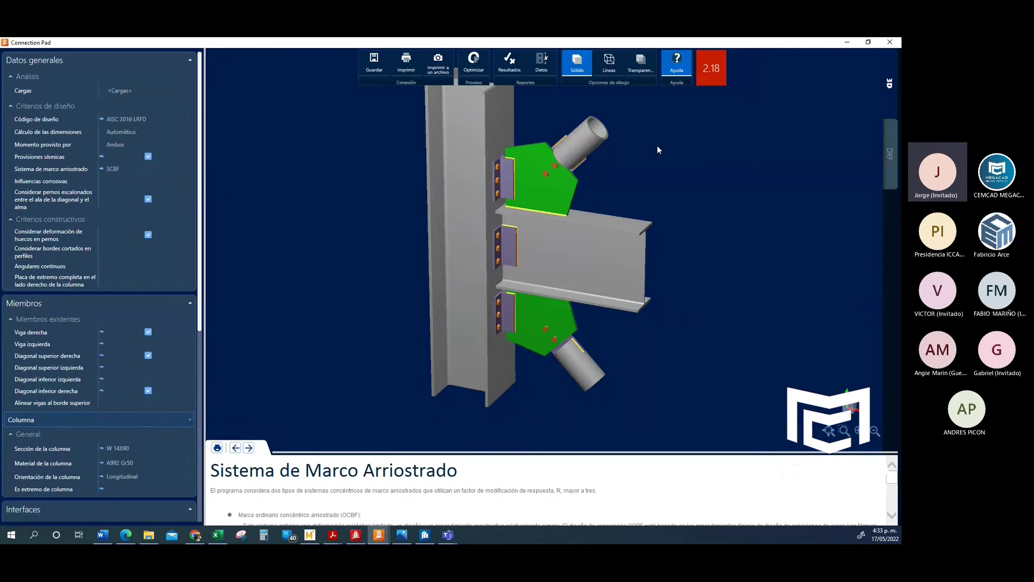
- Close the gusset connection's editor and save the changes
{"action": "left_click_drag", "start_coordinate": [586, 338], "coordinate": [563, 324]}
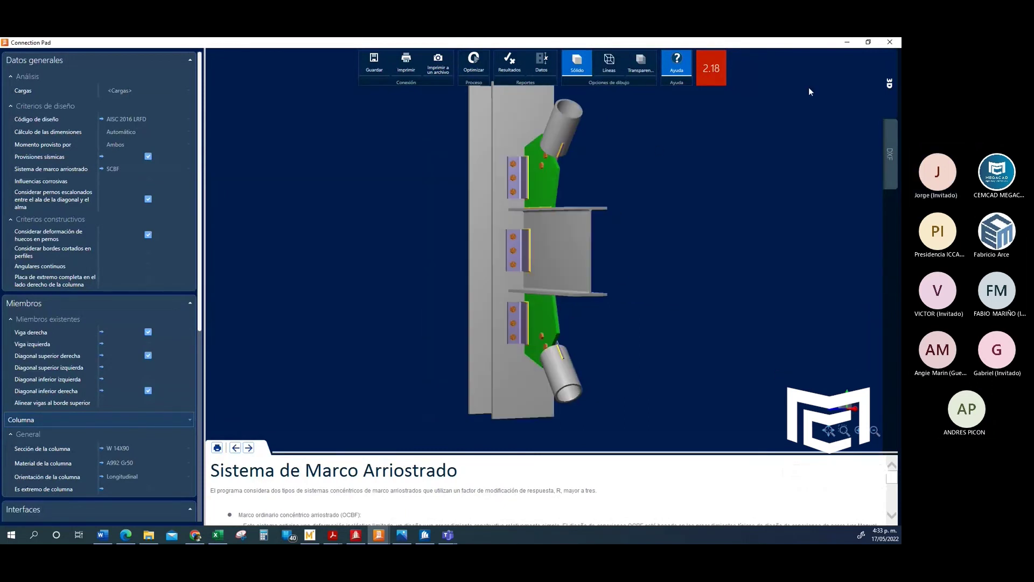
{"action": "left_click", "coordinate": [890, 42]}
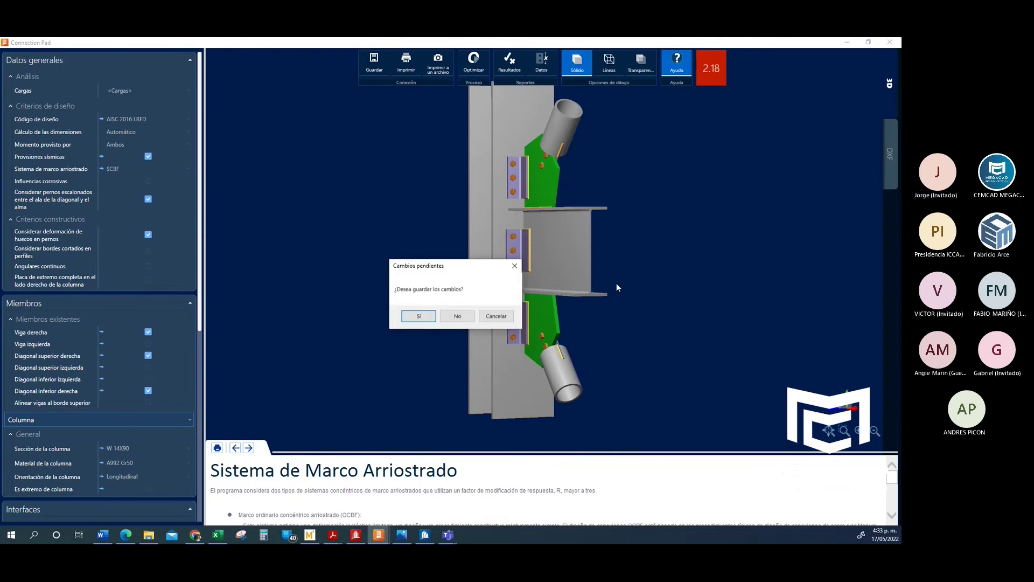
{"action": "left_click", "coordinate": [417, 316]}
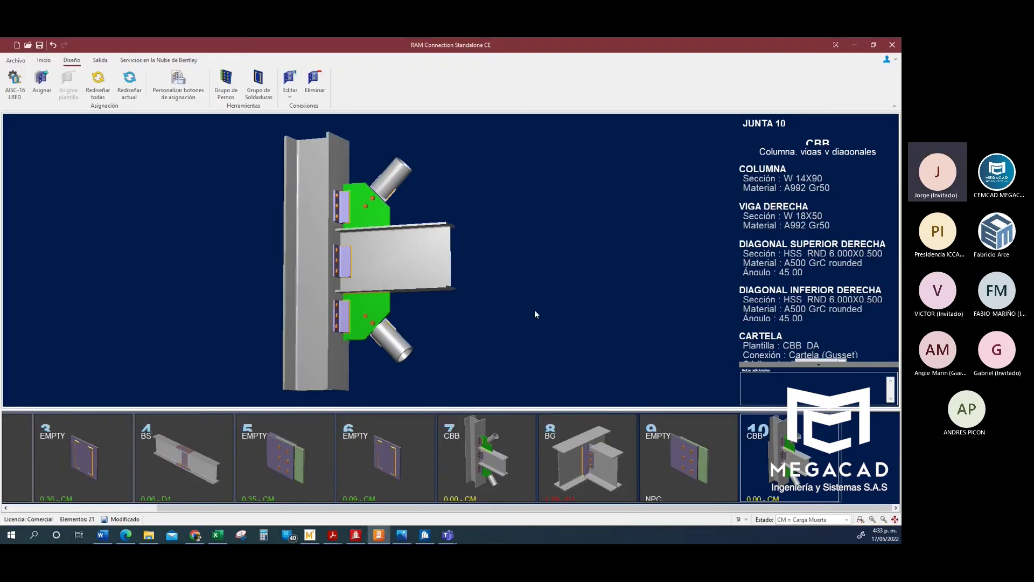
- Switch to the CBOX model in STAAD.Pro, check its section properties and open its loading definitions
{"action": "mouse_move", "coordinate": [496, 262]}
{"action": "left_mouse_down"}
{"action": "mouse_move", "coordinate": [442, 264]}
{"action": "mouse_move", "coordinate": [494, 261]}
{"action": "left_mouse_up"}
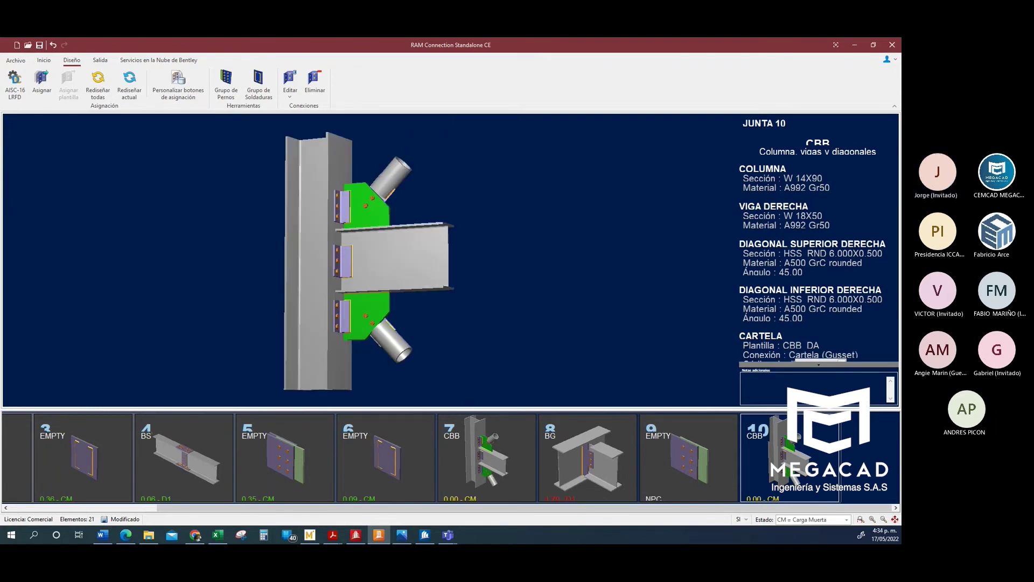
{"action": "left_click_drag", "start_coordinate": [379, 61], "coordinate": [286, 60]}
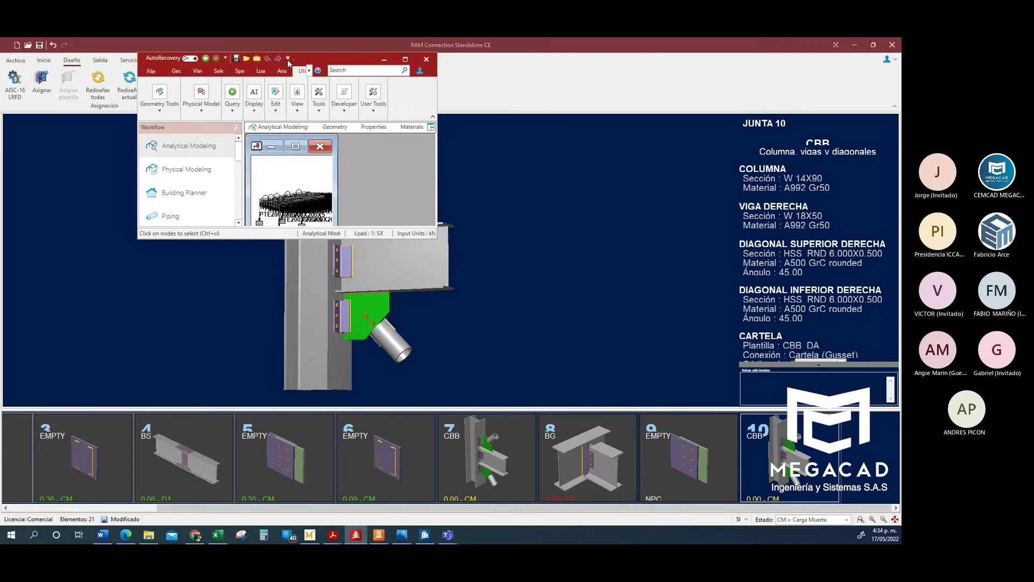
{"action": "double_click", "coordinate": [338, 59]}
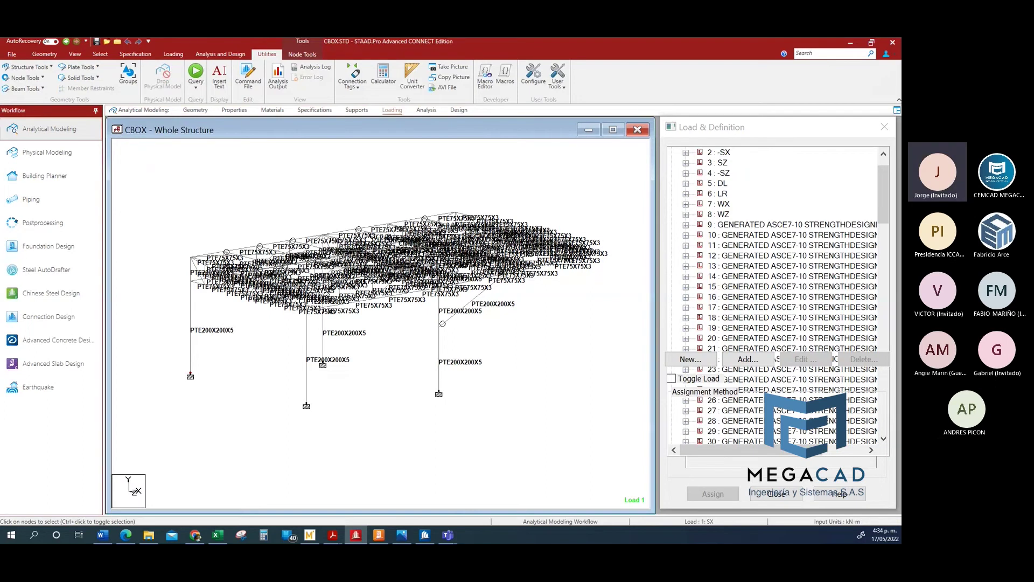
{"action": "left_click", "coordinate": [354, 190]}
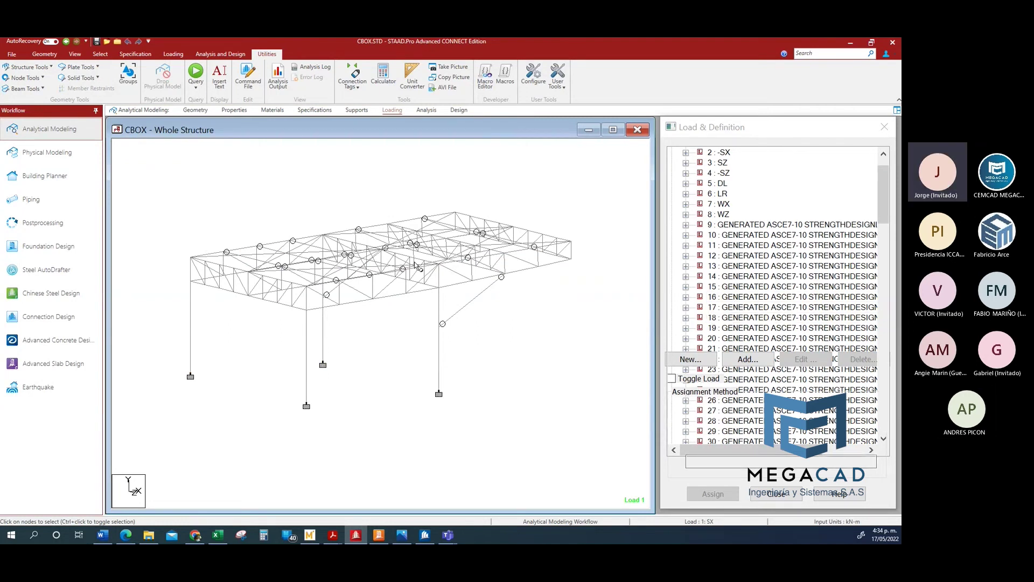
{"action": "left_click", "coordinate": [237, 110]}
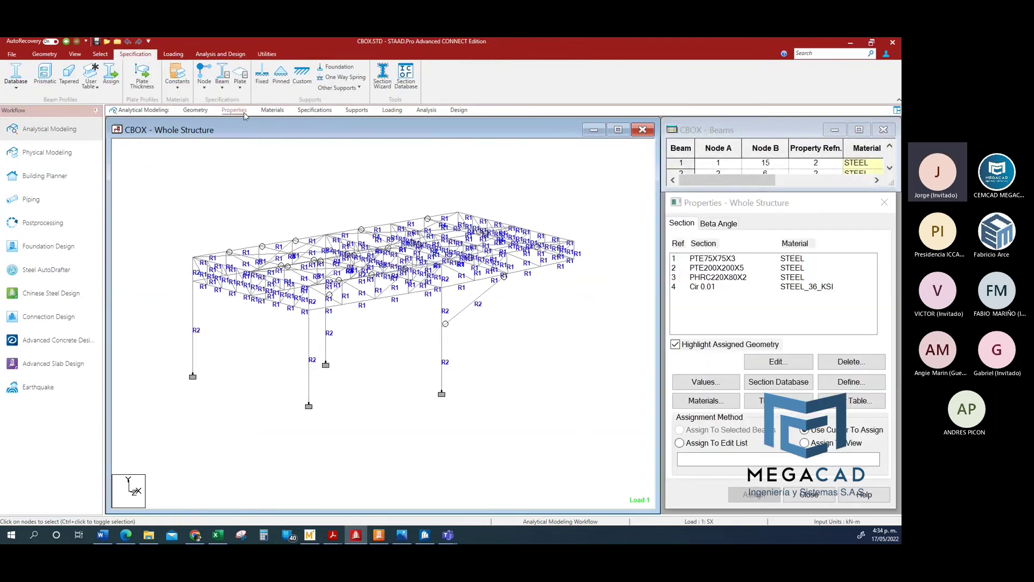
{"action": "left_click", "coordinate": [387, 110]}
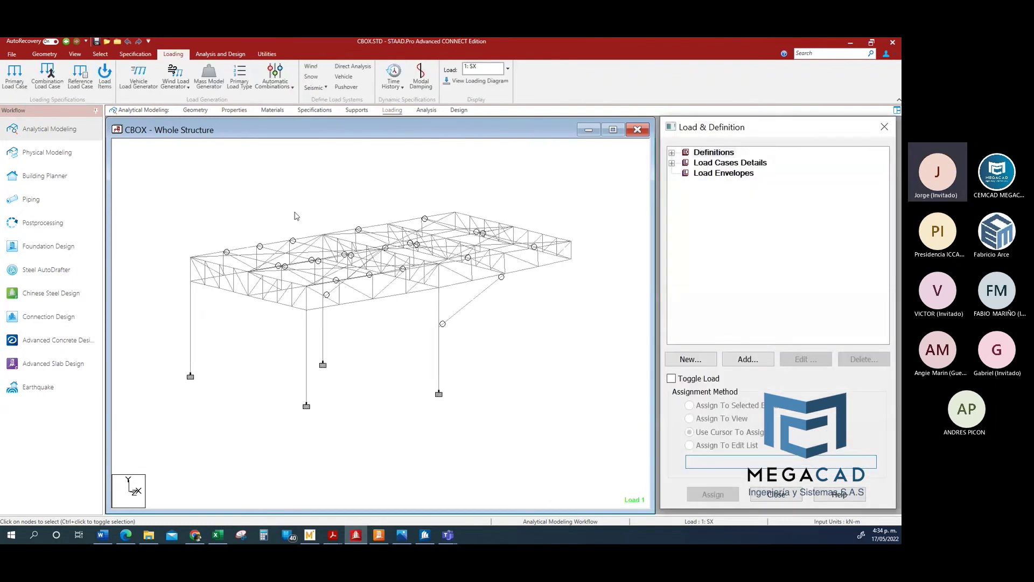
- Examine the structure's geometry and its full list of load cases, including the generated ASCE7-10 combinations
{"action": "middle_click_drag", "start_coordinate": [347, 420], "coordinate": [445, 330]}
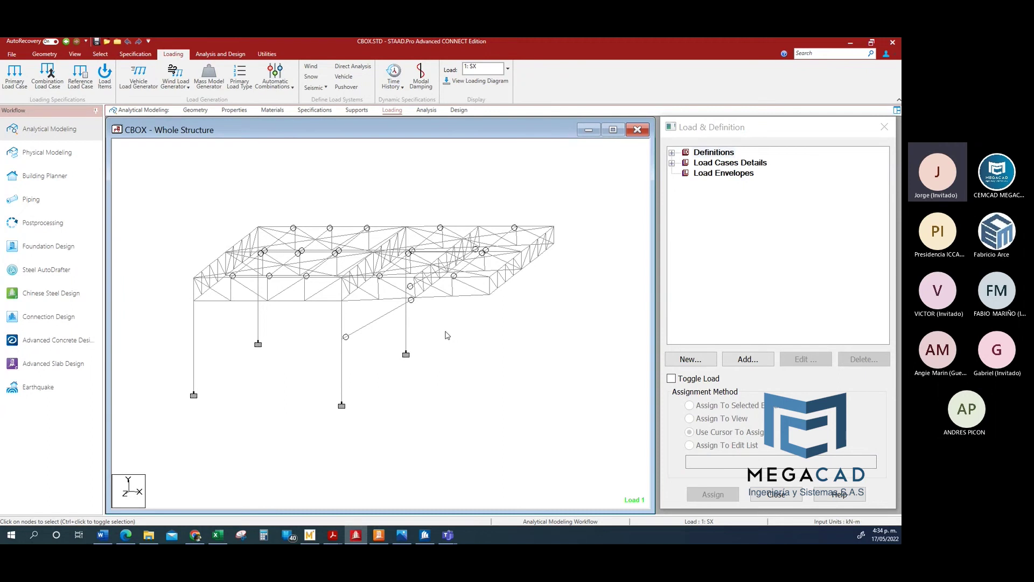
{"action": "middle_click_drag", "start_coordinate": [456, 318], "coordinate": [450, 347]}
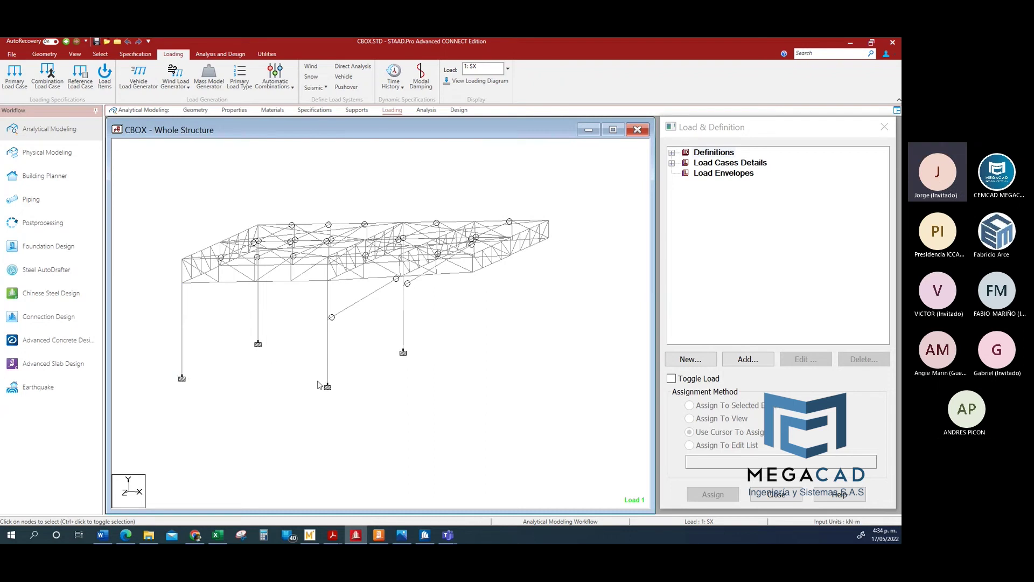
{"action": "left_click", "coordinate": [671, 163]}
{"action": "scroll", "coordinate": [703, 210], "scroll_direction": "down", "scroll_amount": 1}
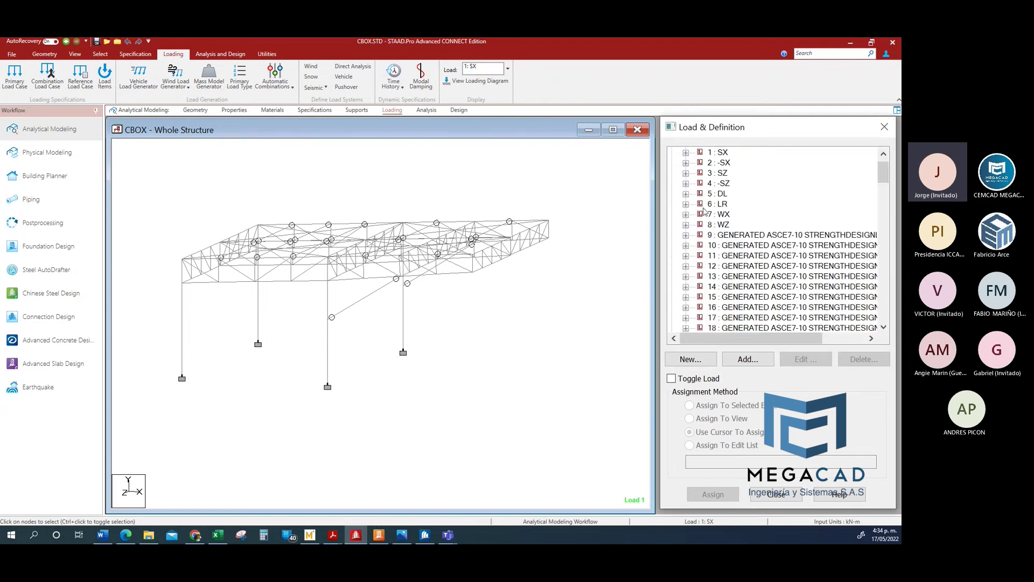
{"action": "scroll", "coordinate": [703, 210], "scroll_direction": "down", "scroll_amount": 14}
{"action": "scroll", "coordinate": [703, 210], "scroll_direction": "down", "scroll_amount": 16}
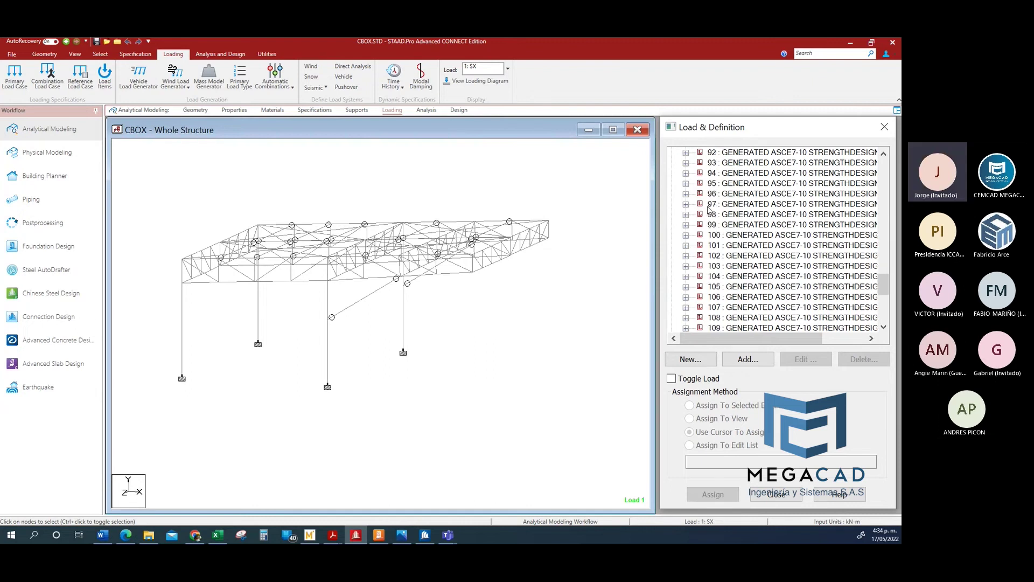
{"action": "scroll", "coordinate": [709, 210], "scroll_direction": "down", "scroll_amount": 6}
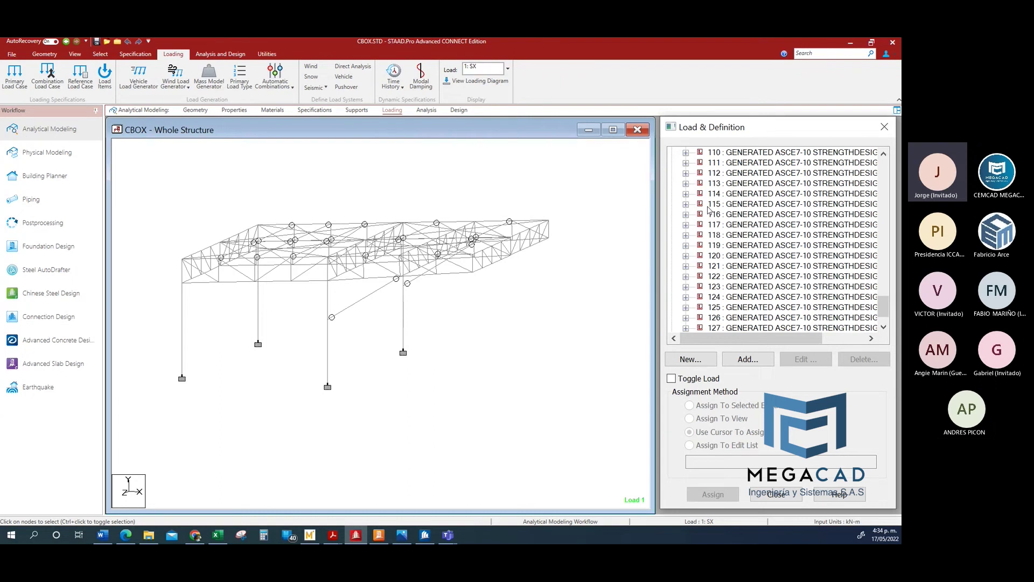
{"action": "scroll", "coordinate": [670, 220], "scroll_direction": "down", "scroll_amount": 1}
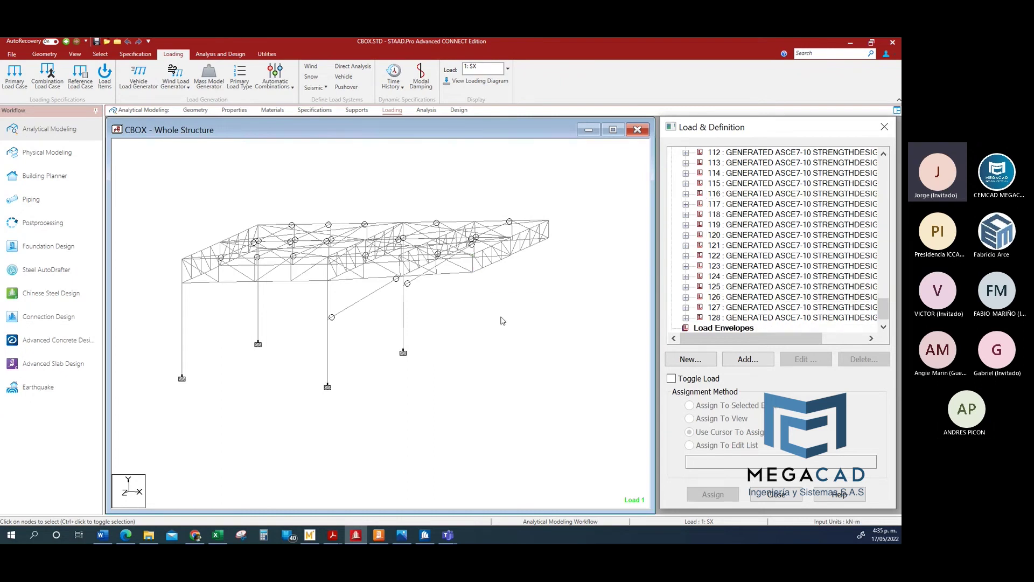
{"action": "mouse_move", "coordinate": [503, 330]}
{"action": "middle_mouse_down"}
{"action": "mouse_move", "coordinate": [429, 327]}
{"action": "mouse_move", "coordinate": [513, 307]}
{"action": "mouse_move", "coordinate": [513, 325]}
{"action": "middle_mouse_up"}
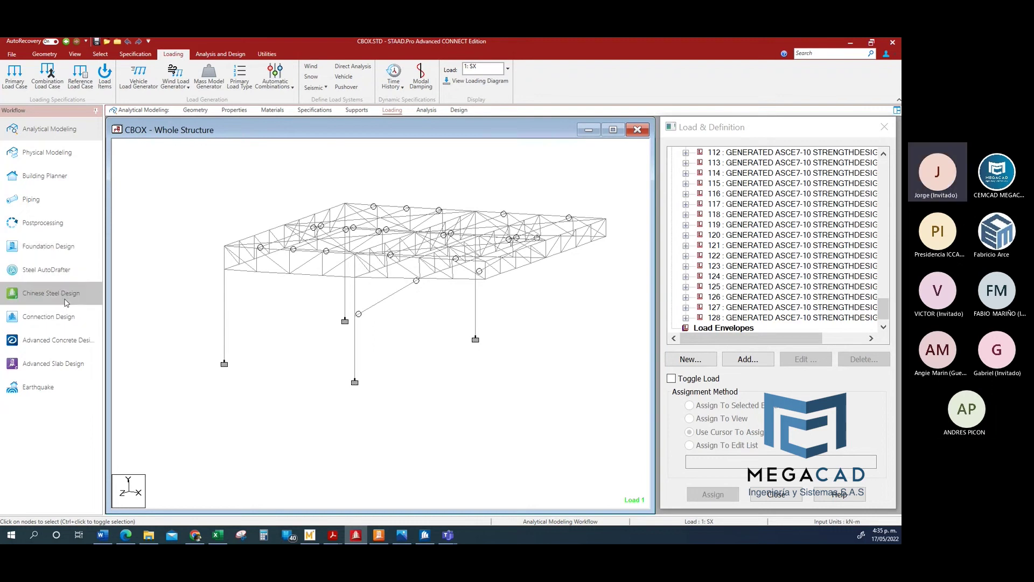
- Enter the Connection Design workflow and delete all existing base plate connections from the RAM connection table
{"action": "left_click", "coordinate": [71, 322]}
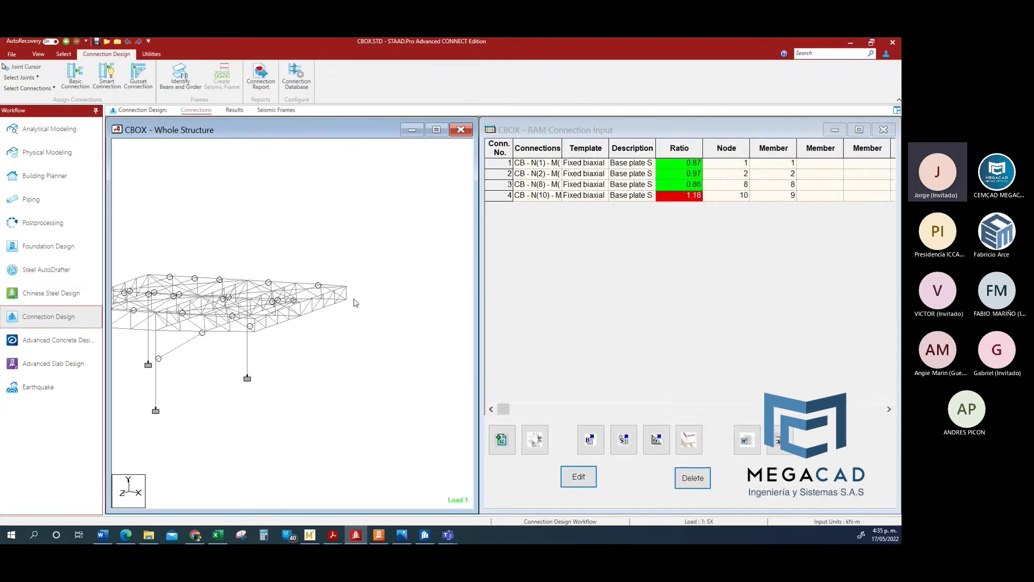
{"action": "scroll", "coordinate": [311, 249], "scroll_direction": "down", "scroll_amount": 2}
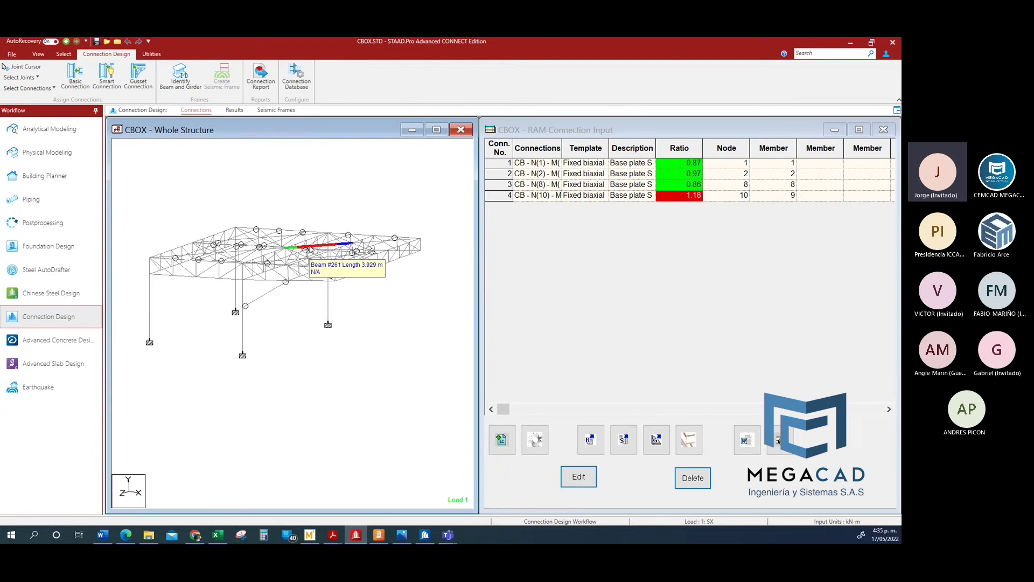
{"action": "left_click_drag", "start_coordinate": [496, 162], "coordinate": [496, 195]}
{"action": "key", "text": "Delete"}
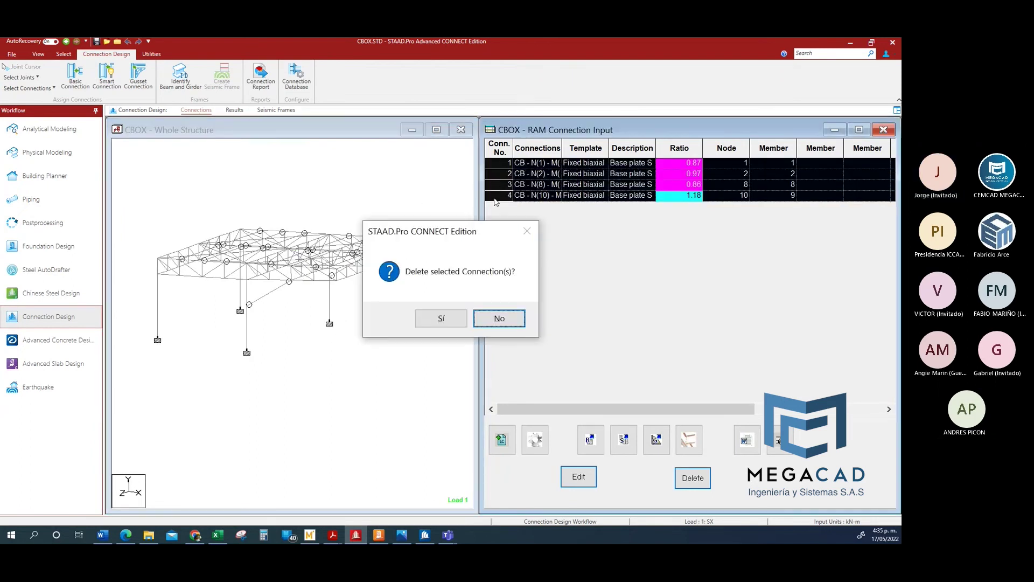
{"action": "left_click", "coordinate": [438, 318]}
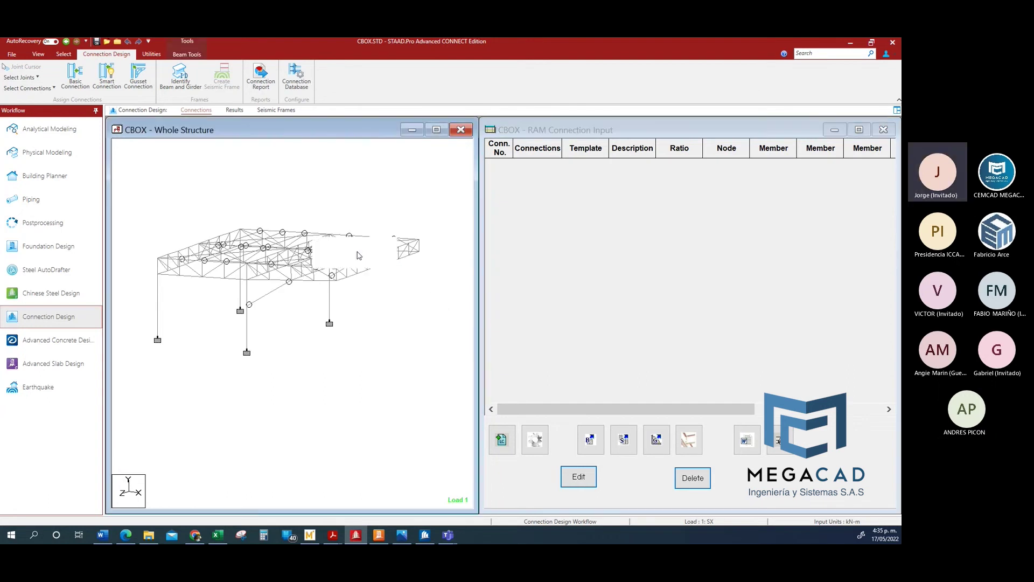
- Select the four support nodes at the column bases of the structure
{"action": "middle_click_drag", "start_coordinate": [276, 331], "coordinate": [336, 322]}
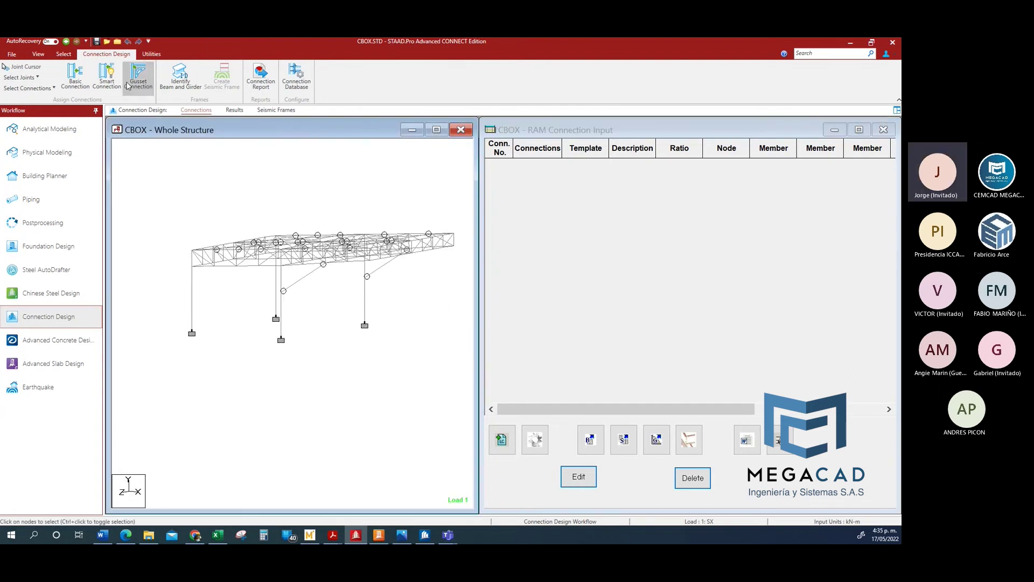
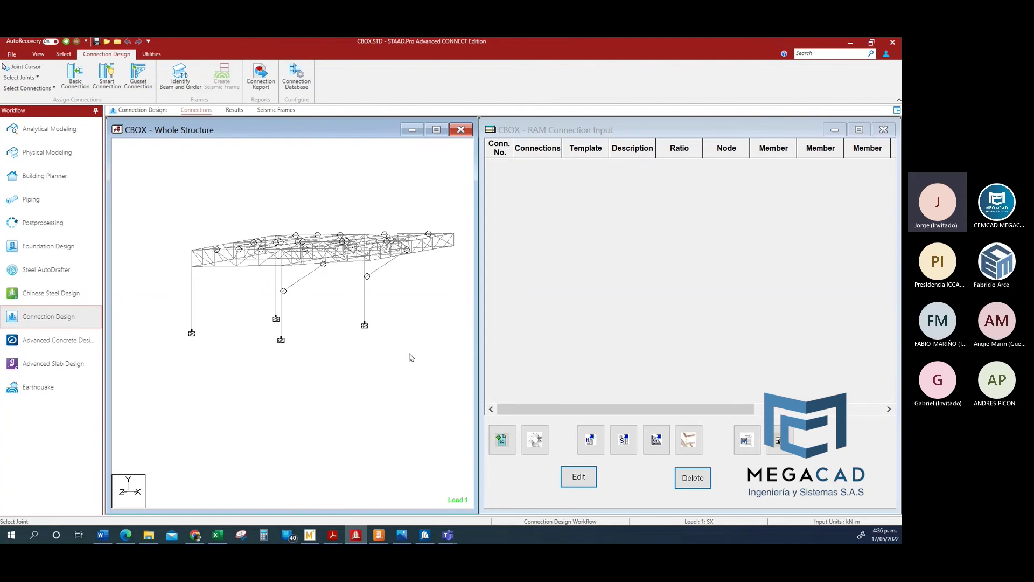
{"action": "middle_click_drag", "start_coordinate": [338, 357], "coordinate": [306, 365]}
{"action": "right_click", "coordinate": [327, 361]}
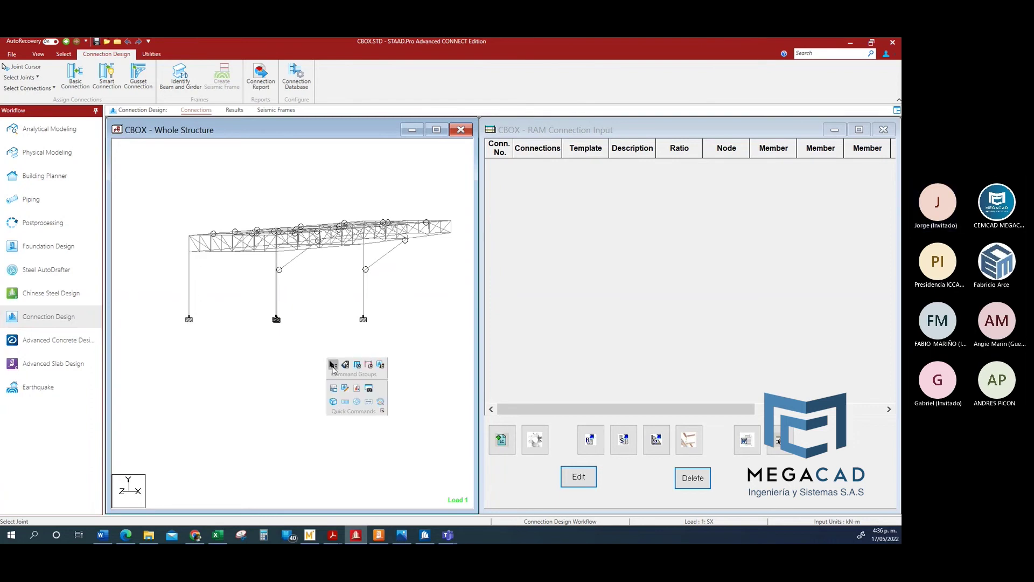
{"action": "left_click", "coordinate": [388, 380]}
{"action": "left_click_drag", "start_coordinate": [397, 350], "coordinate": [166, 300]}
{"action": "middle_click_drag", "start_coordinate": [210, 319], "coordinate": [241, 357]}
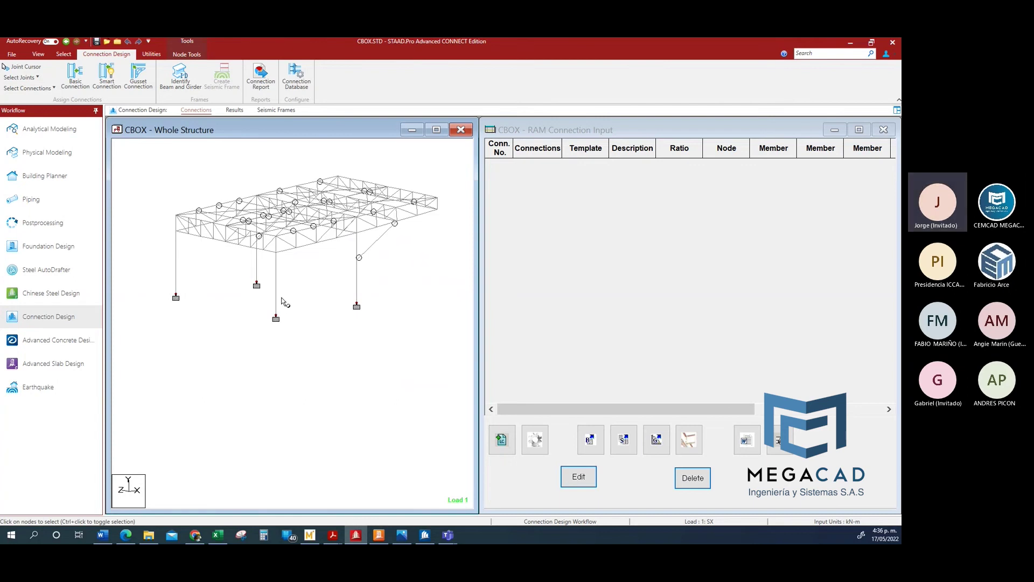
- Review the load envelope for the connections and accept generated ASCE7-10 combinations 9 to 128 as the selected load cases
{"action": "left_click", "coordinate": [502, 440]}
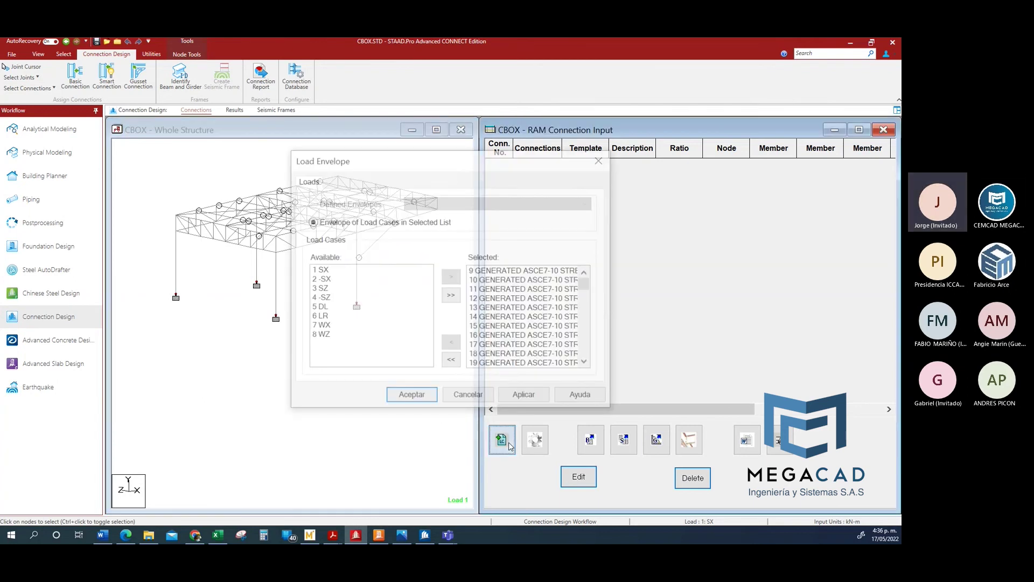
{"action": "left_click", "coordinate": [602, 158]}
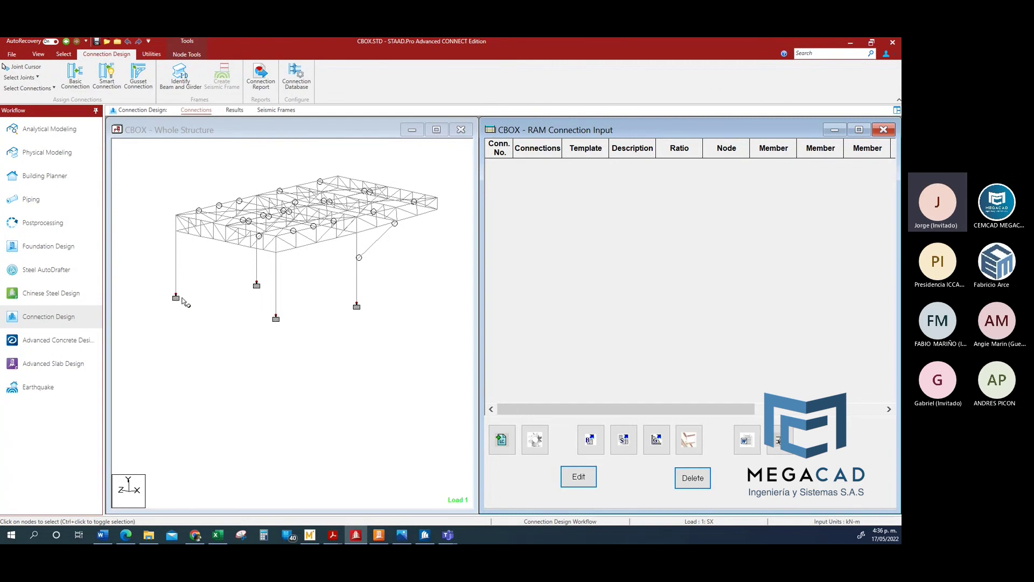
{"action": "left_click", "coordinate": [502, 440]}
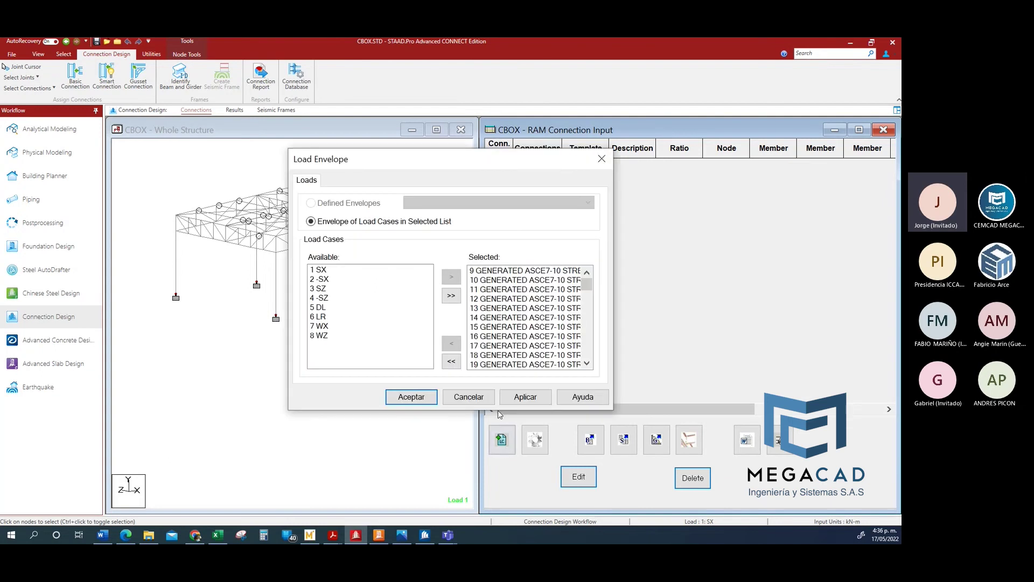
{"action": "left_click_drag", "start_coordinate": [586, 284], "coordinate": [586, 351]}
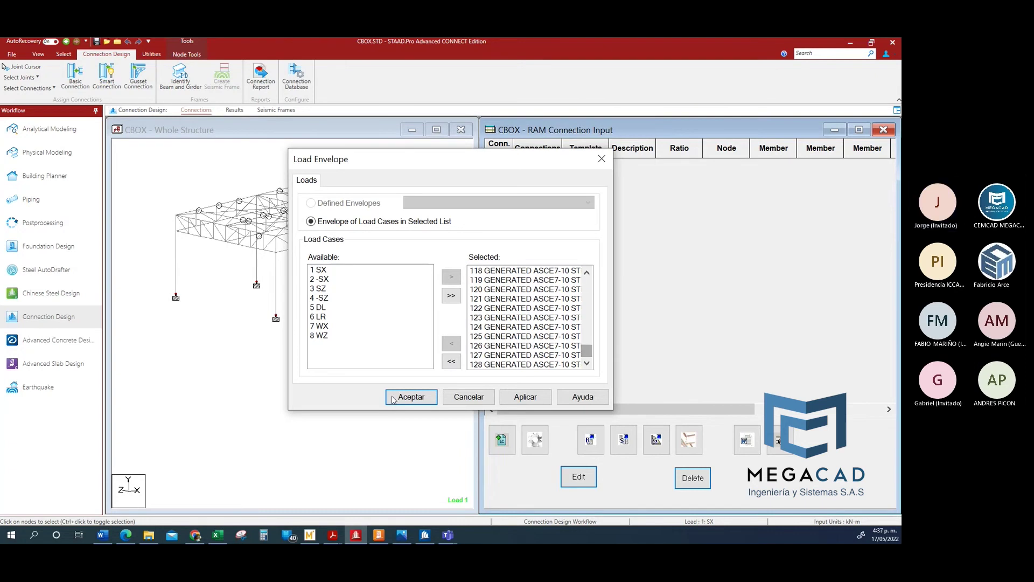
{"action": "left_click", "coordinate": [410, 397]}
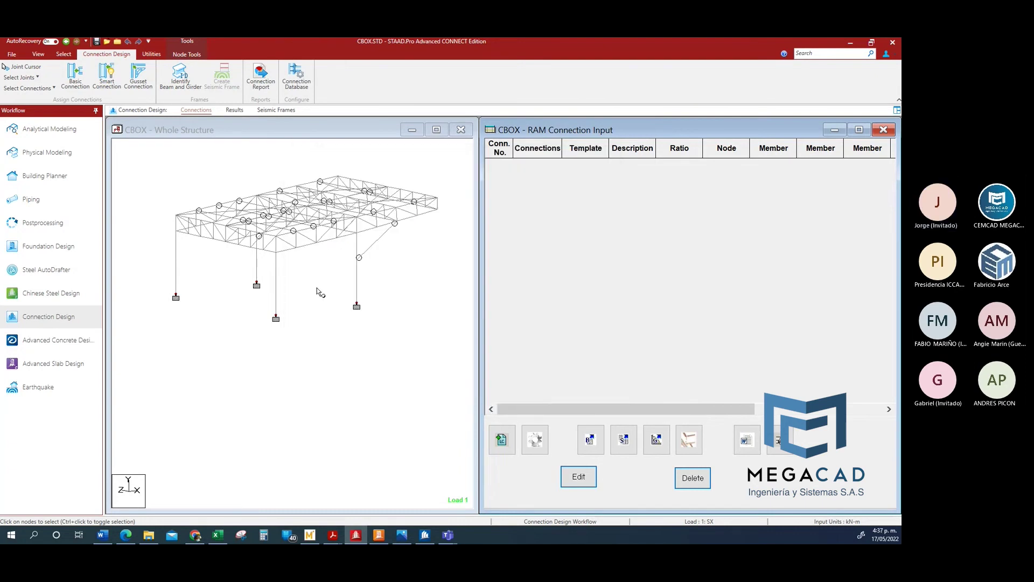
- Accept the RAM connection settings with design code AISC 360-16 (LRFD), Europe sections and individual design of multiple connections turned off
{"action": "left_click", "coordinate": [535, 440]}
{"action": "left_click_drag", "start_coordinate": [428, 175], "coordinate": [275, 136]}
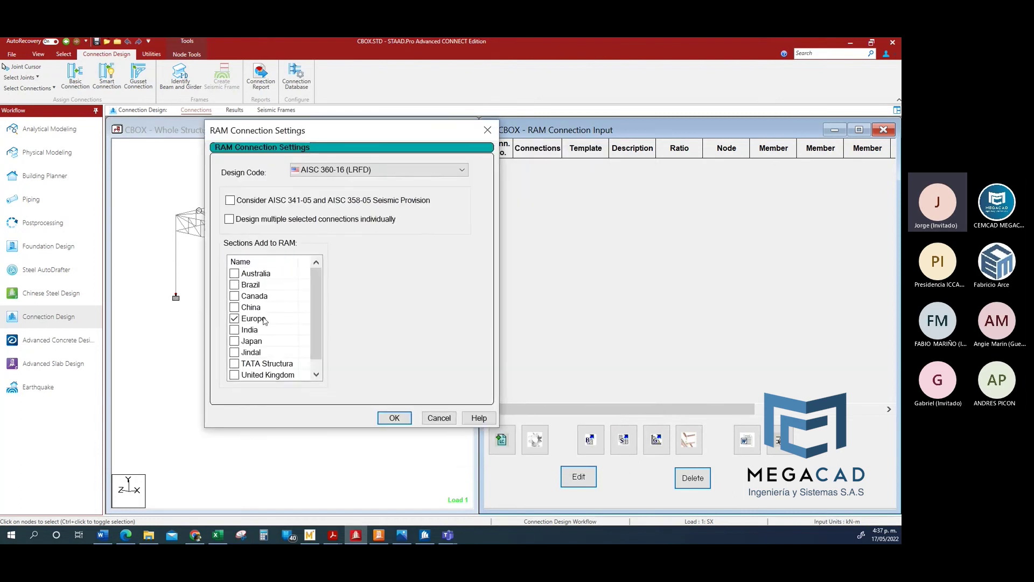
{"action": "left_click", "coordinate": [395, 171]}
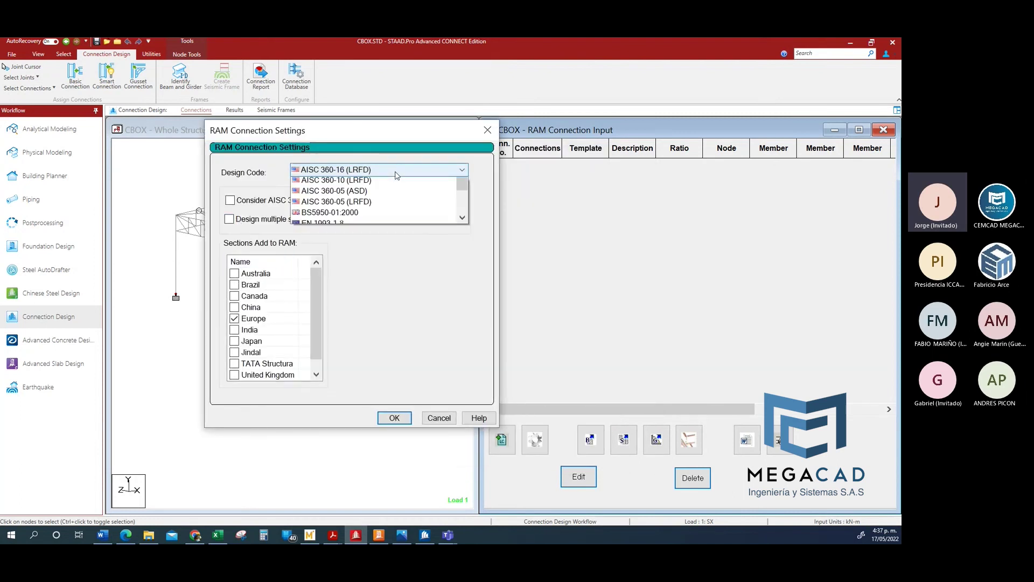
{"action": "left_click", "coordinate": [395, 171]}
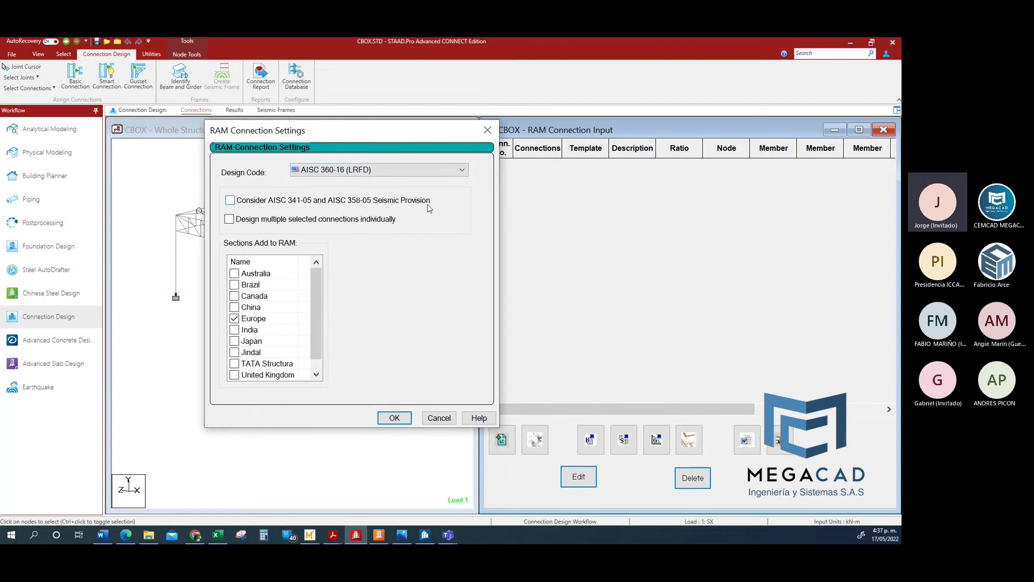
{"action": "left_click_drag", "start_coordinate": [326, 138], "coordinate": [613, 108]}
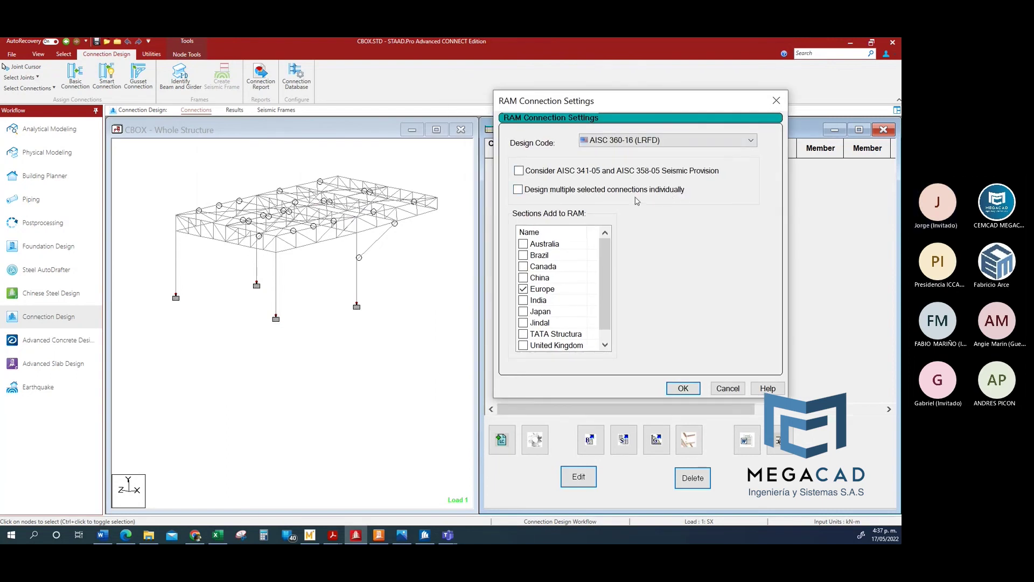
{"action": "left_click", "coordinate": [517, 189]}
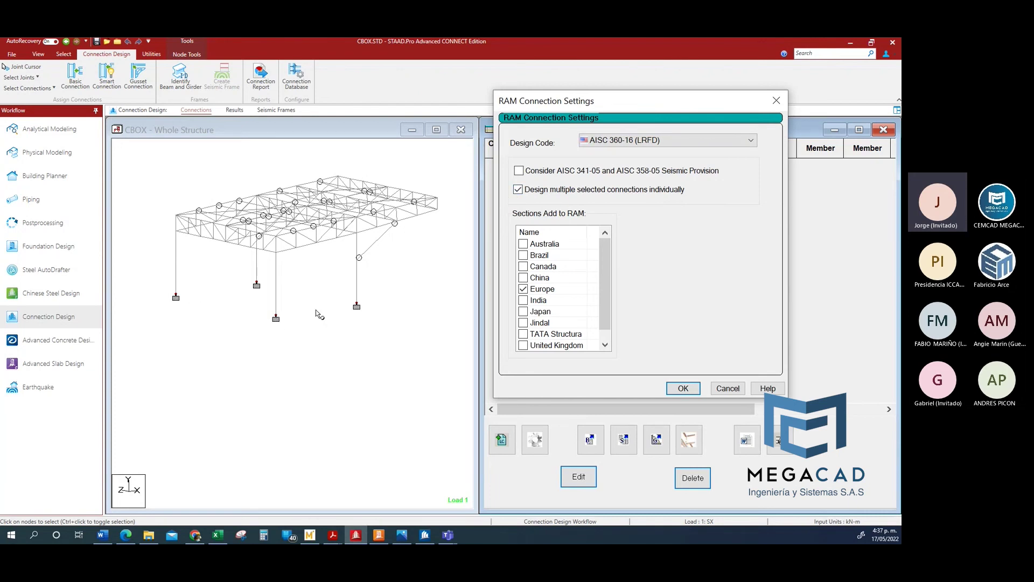
{"action": "left_click", "coordinate": [520, 191]}
{"action": "left_click", "coordinate": [671, 389]}
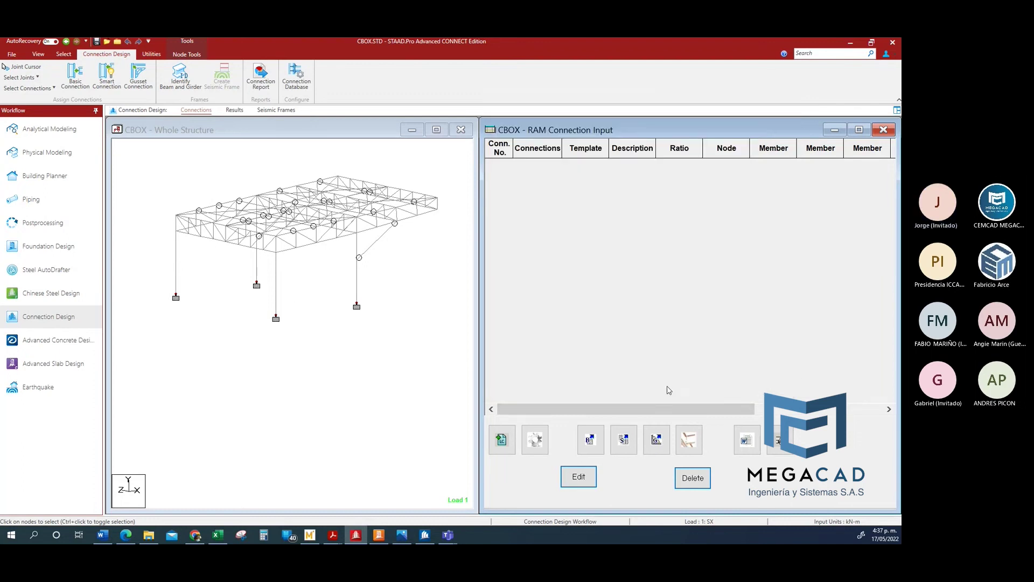
- Start assigning smart connections to the selected support nodes and choose the Base Plate connection family
{"action": "left_click", "coordinate": [623, 450]}
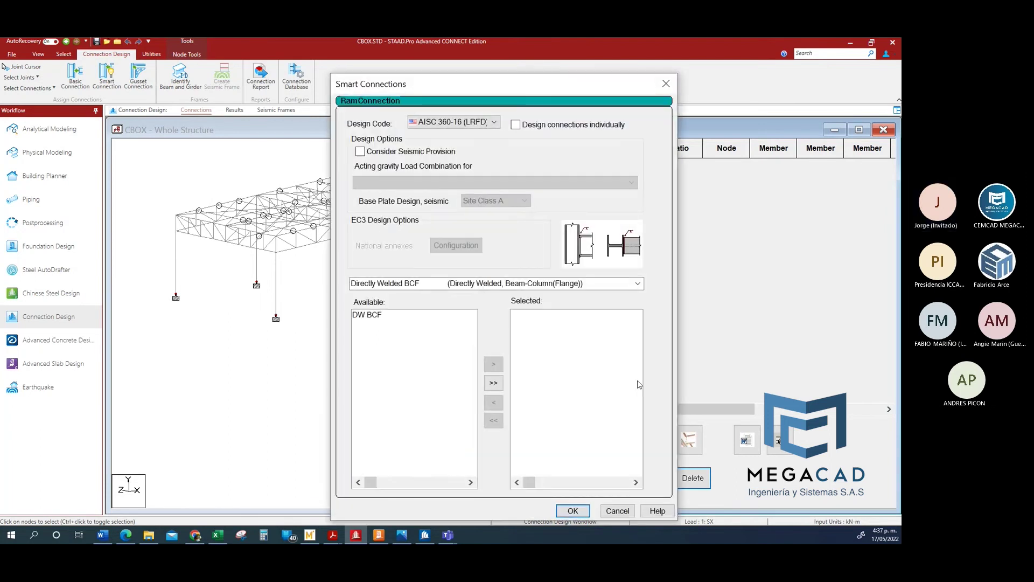
{"action": "left_click", "coordinate": [601, 286]}
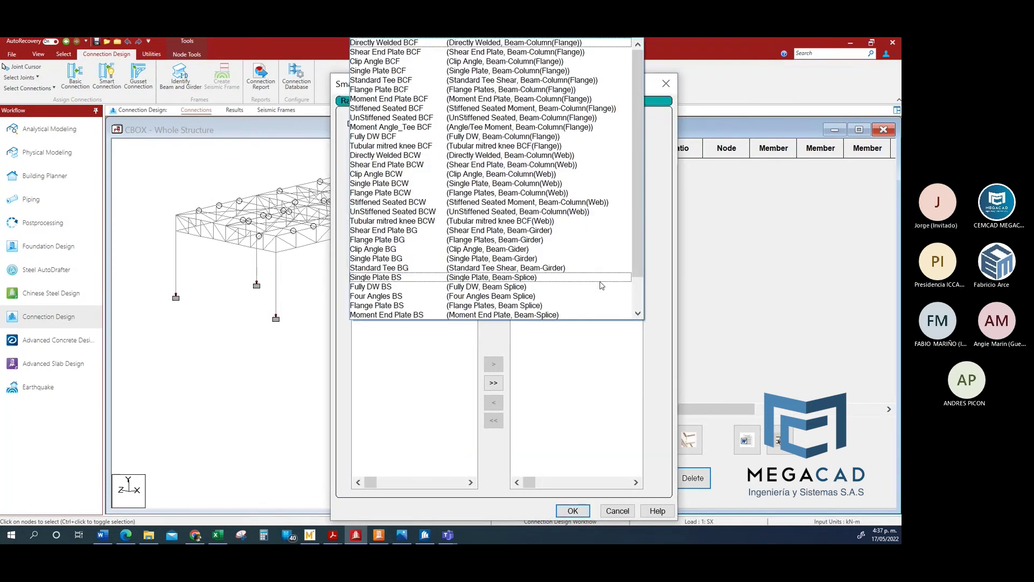
{"action": "scroll", "coordinate": [586, 285], "scroll_direction": "down", "scroll_amount": 2}
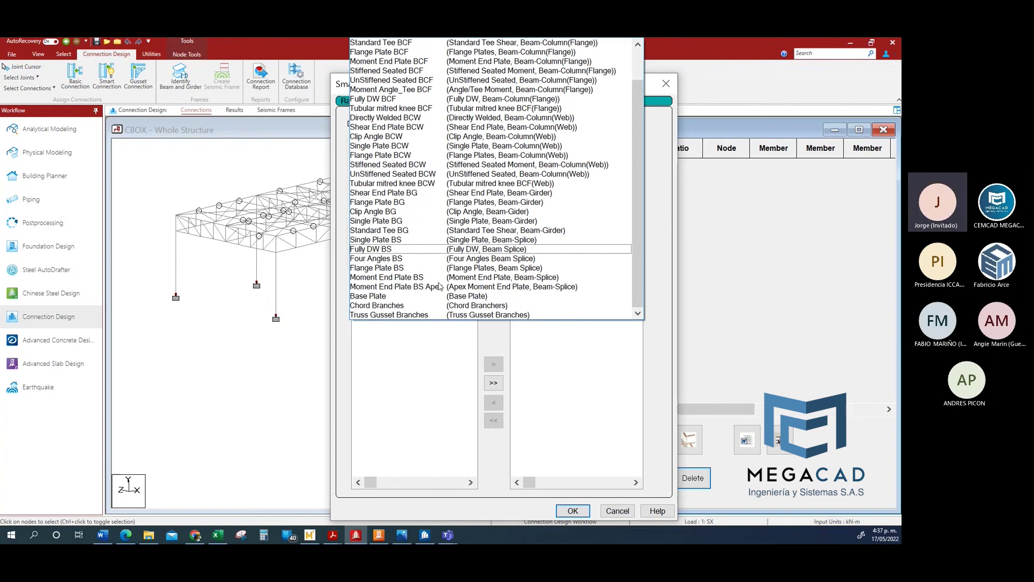
{"action": "left_click", "coordinate": [452, 300]}
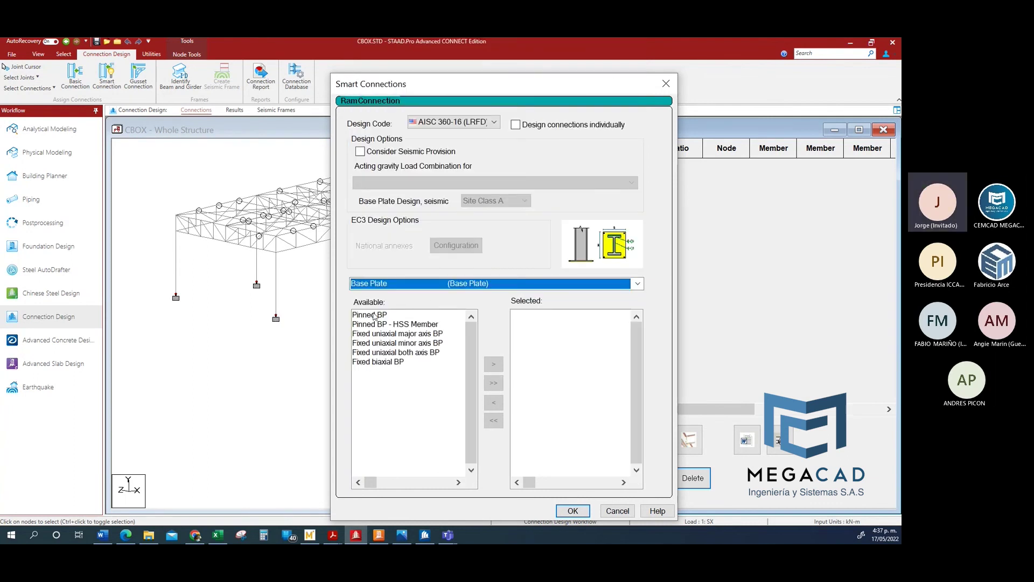
{"action": "left_click_drag", "start_coordinate": [408, 91], "coordinate": [568, 109]}
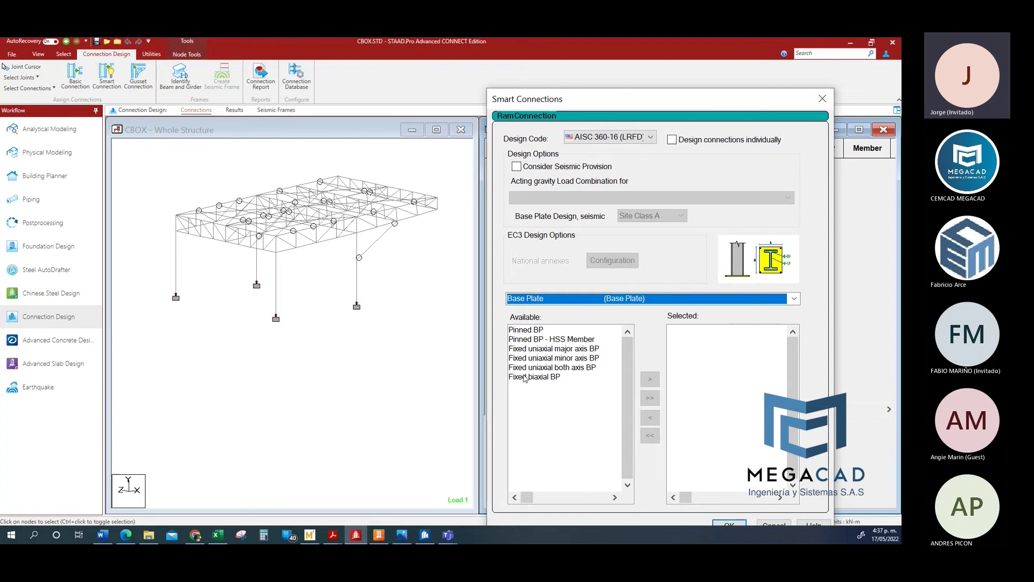
- Select the Fixed biaxial BP template and assign it to the selected nodes, running the connection design
{"action": "left_click", "coordinate": [533, 330]}
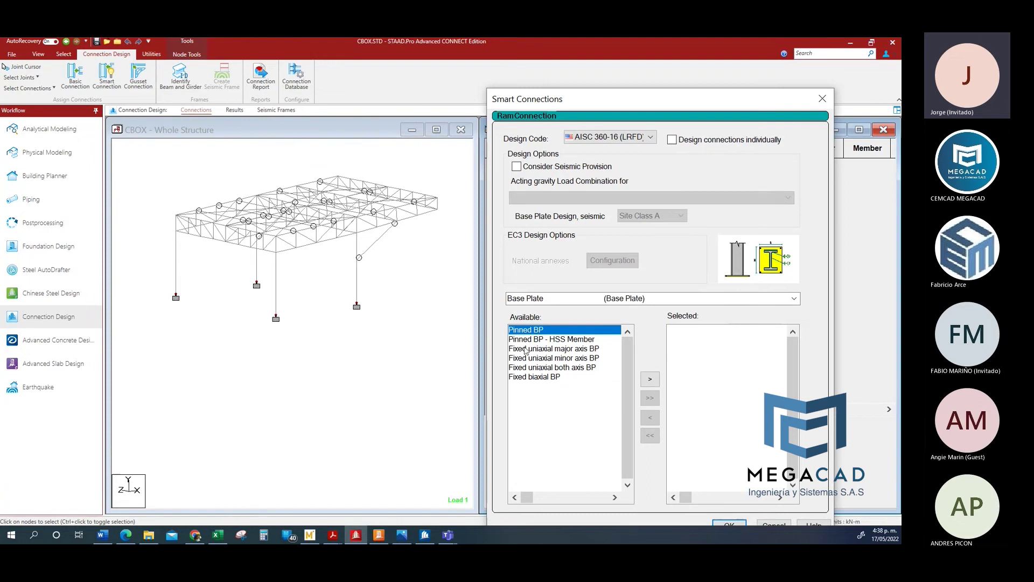
{"action": "left_click", "coordinate": [566, 340]}
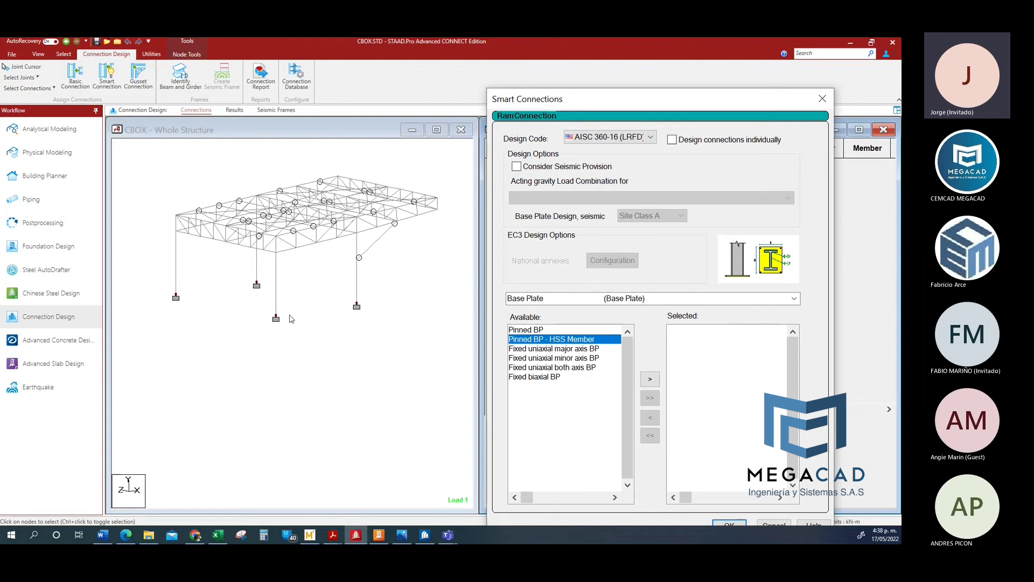
{"action": "left_click", "coordinate": [535, 377]}
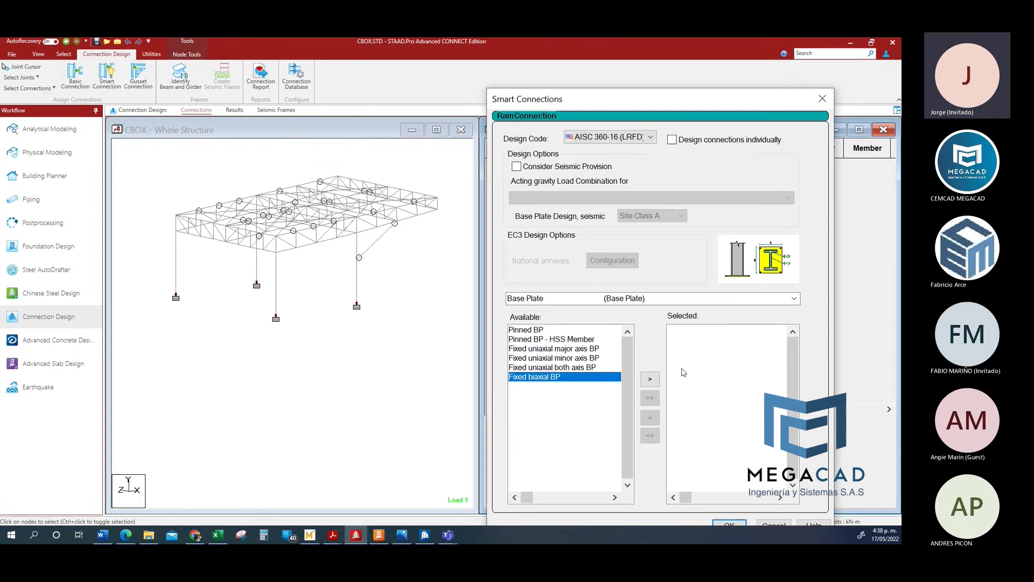
{"action": "left_click", "coordinate": [649, 379]}
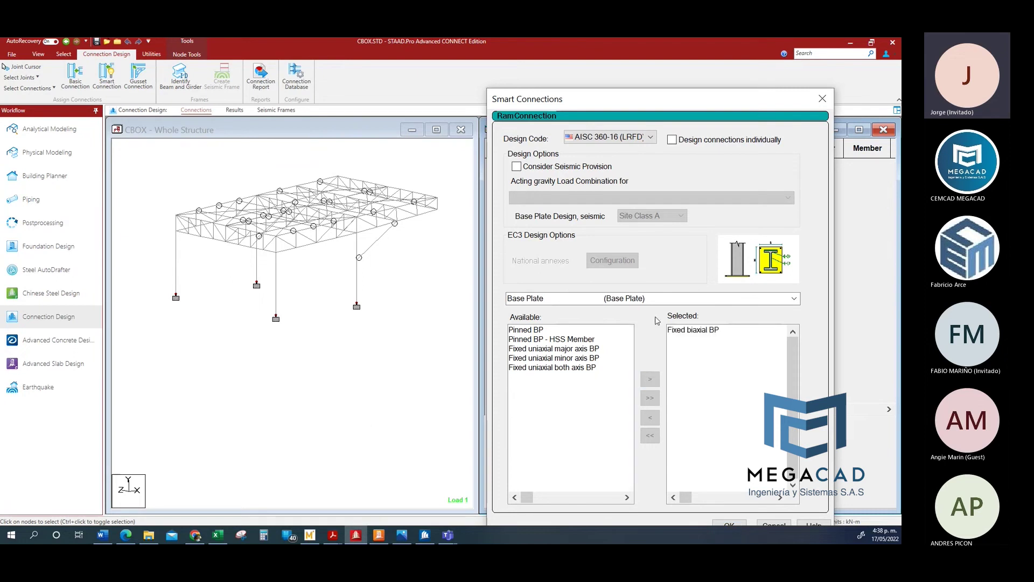
{"action": "left_click_drag", "start_coordinate": [657, 98], "coordinate": [607, 50]}
{"action": "left_click", "coordinate": [694, 479]}
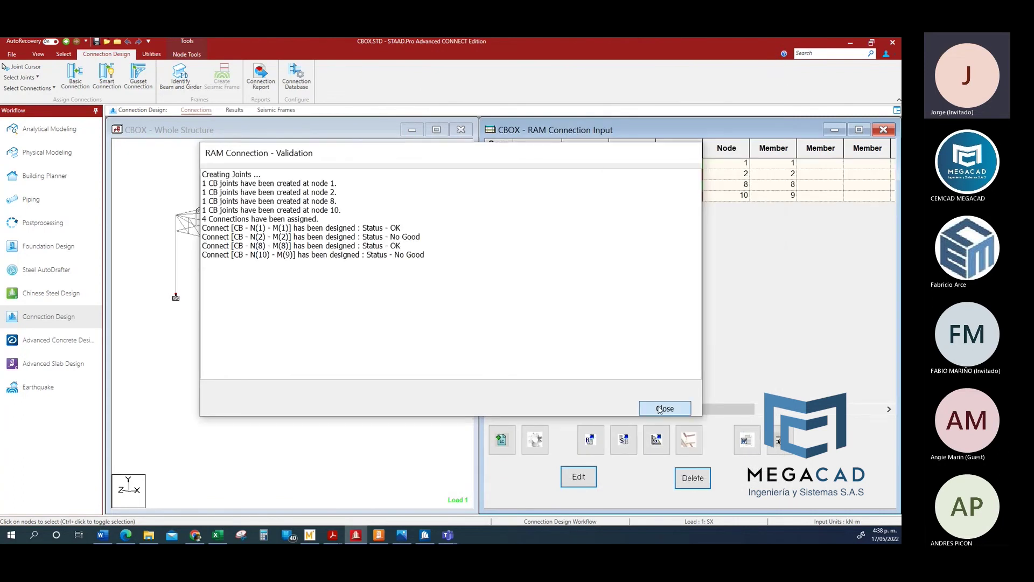
{"action": "left_click", "coordinate": [650, 409]}
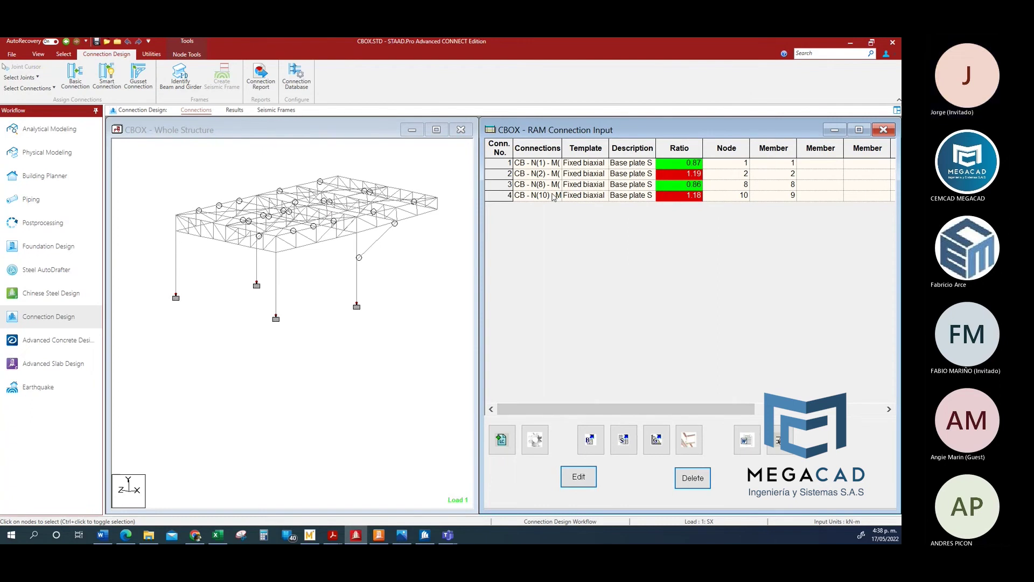
- Open the base plate connection at node 2 for detailed editing and turn its 3D model to an angled view
{"action": "left_click", "coordinate": [498, 174]}
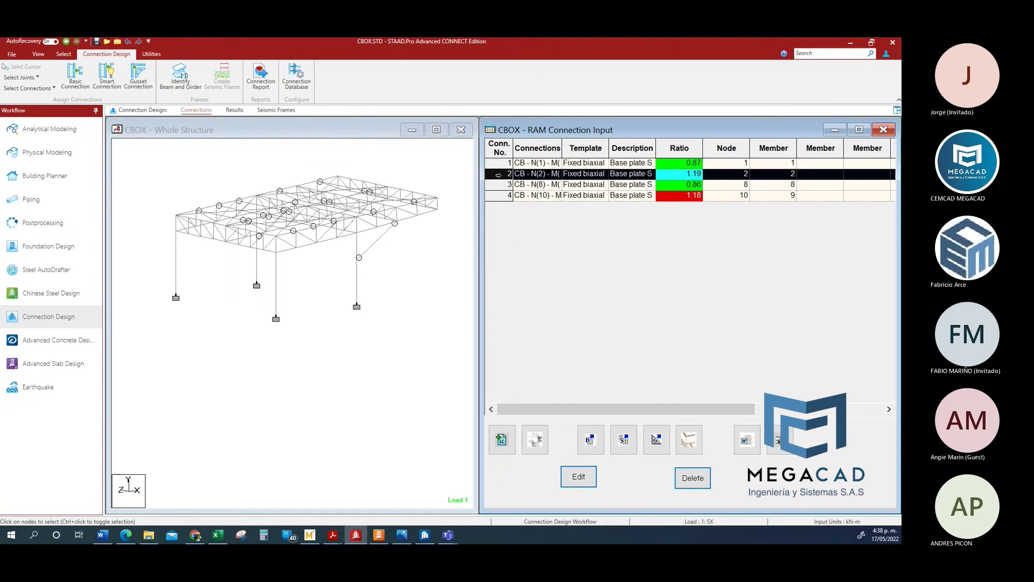
{"action": "double_click", "coordinate": [497, 173]}
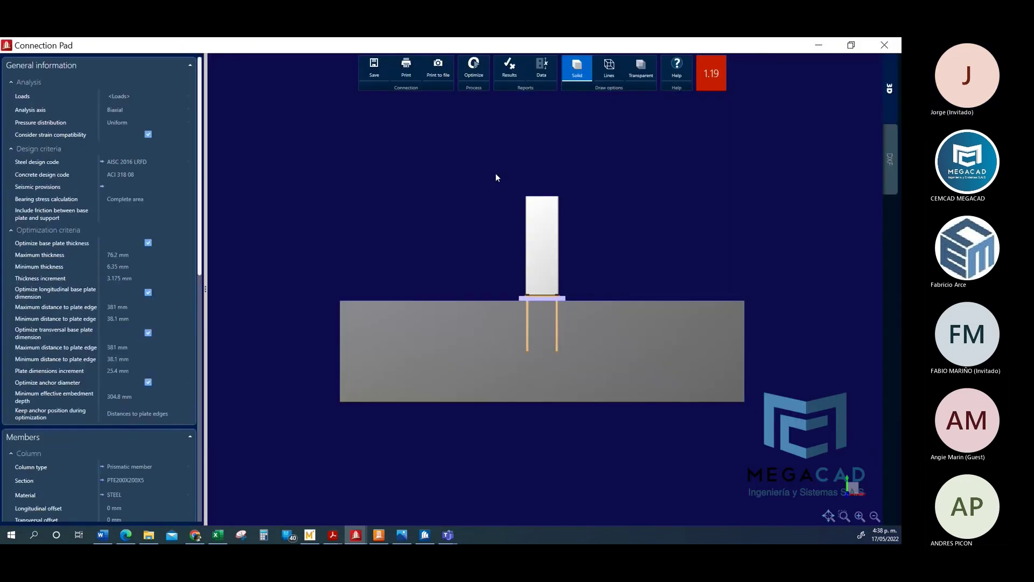
{"action": "middle_click_drag", "start_coordinate": [687, 225], "coordinate": [582, 251]}
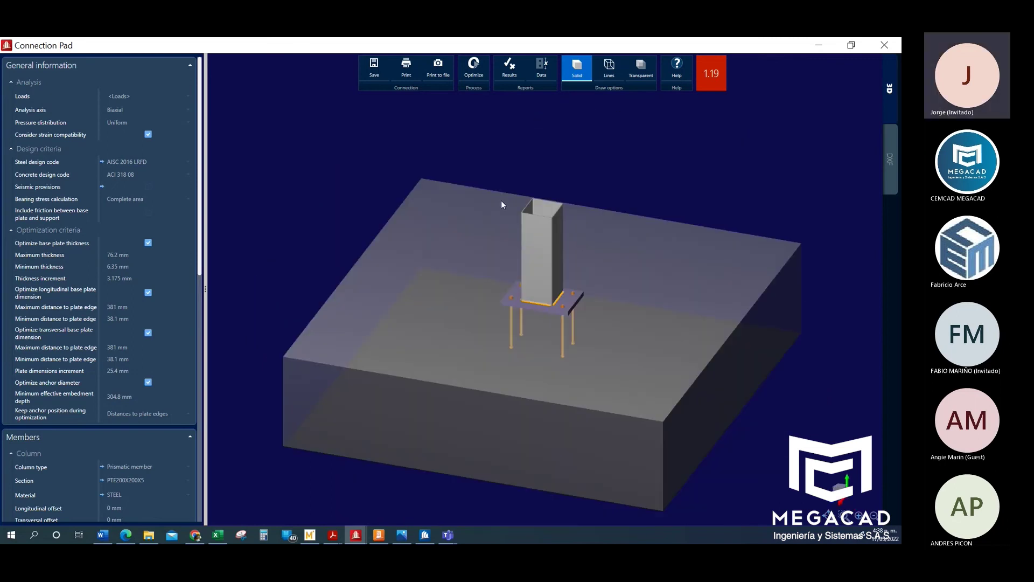
- Examine the node 2 connection's results report for the base plate and anchor design checks, especially flexural yielding at the bearing interface
{"action": "left_click", "coordinate": [509, 68]}
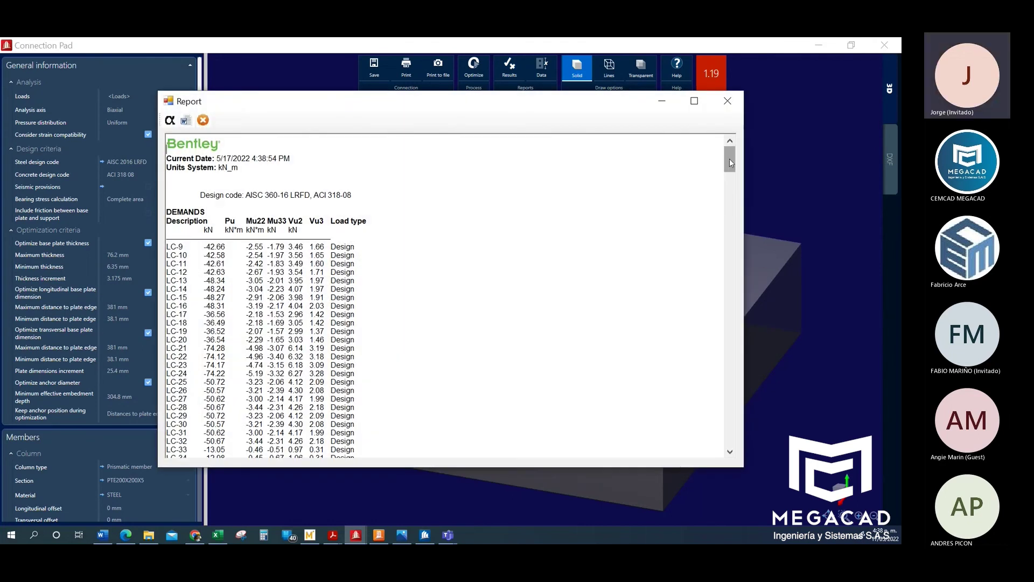
{"action": "left_click_drag", "start_coordinate": [730, 158], "coordinate": [721, 289]}
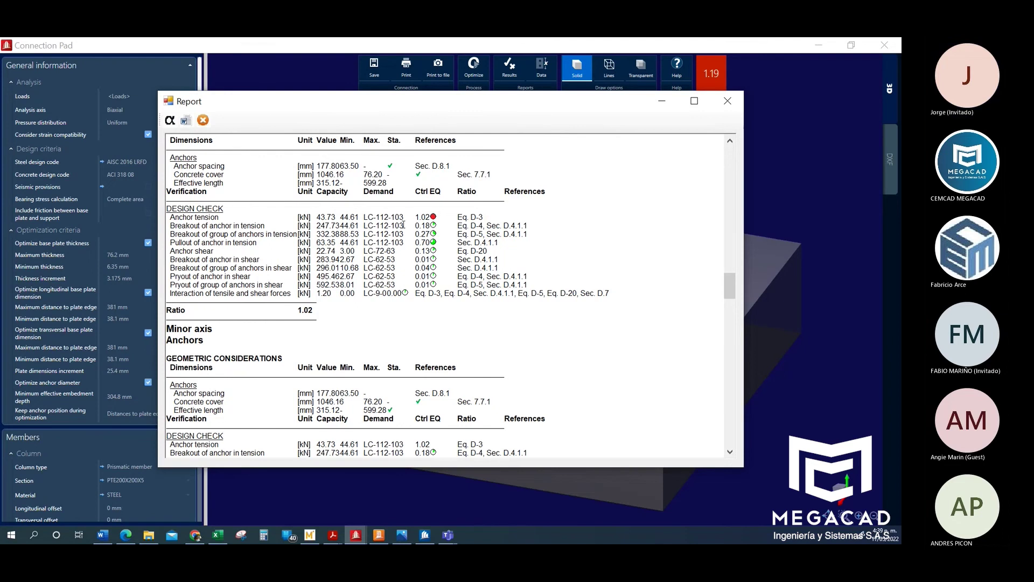
{"action": "scroll", "coordinate": [525, 293], "scroll_direction": "down", "scroll_amount": 5}
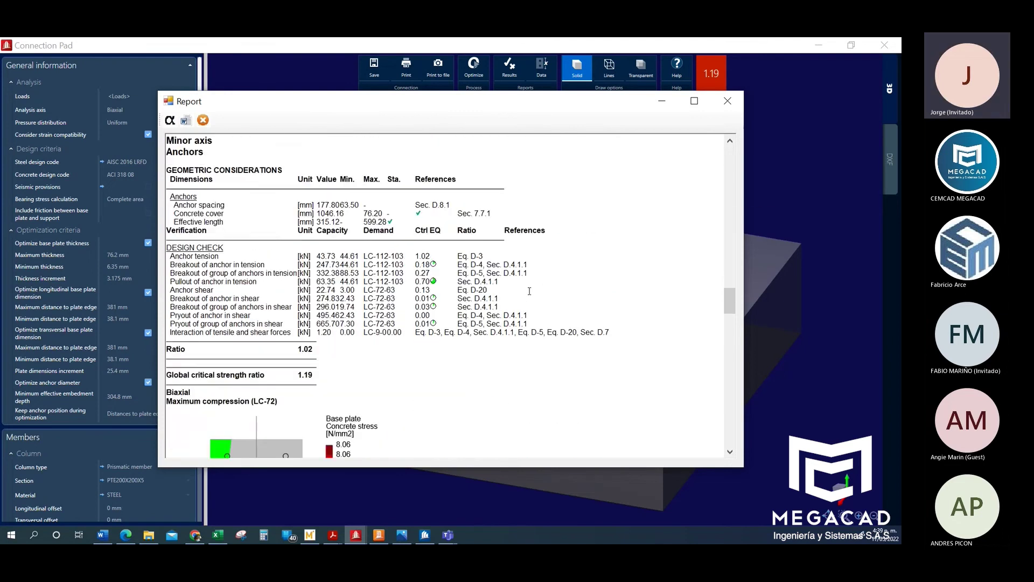
{"action": "scroll", "coordinate": [529, 291], "scroll_direction": "up", "scroll_amount": 10}
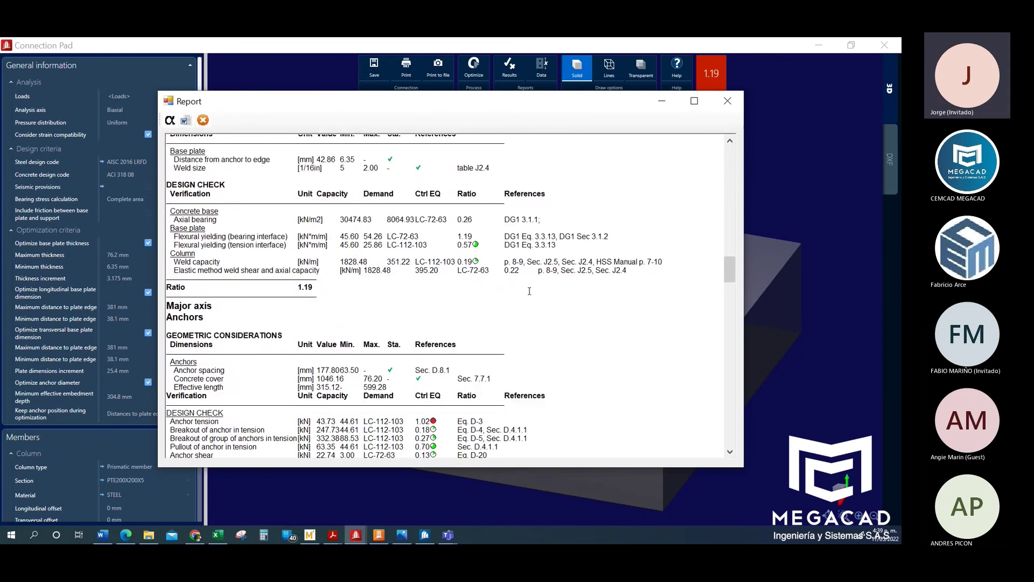
{"action": "scroll", "coordinate": [529, 291], "scroll_direction": "up", "scroll_amount": 2}
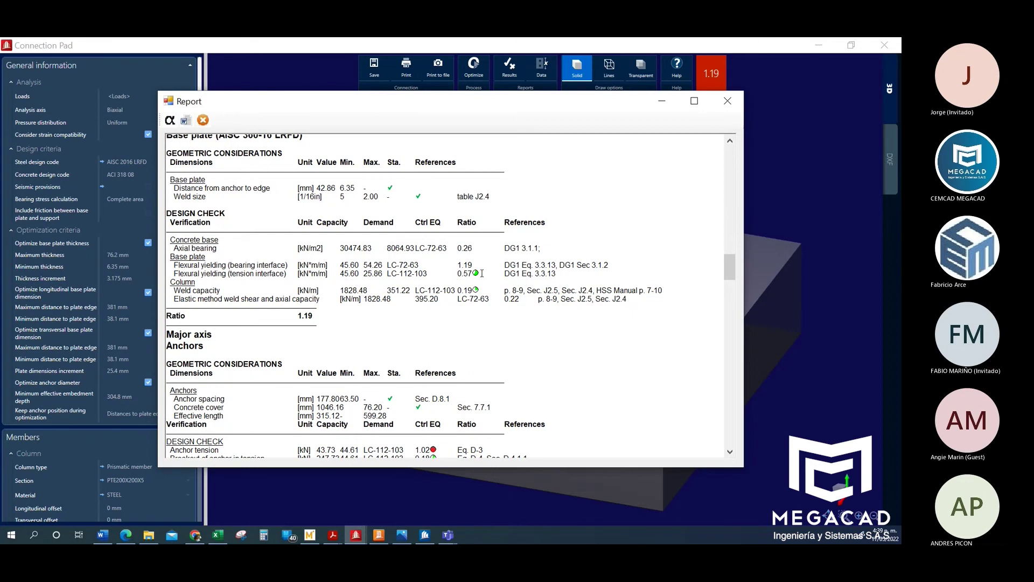
{"action": "left_click_drag", "start_coordinate": [169, 257], "coordinate": [614, 268]}
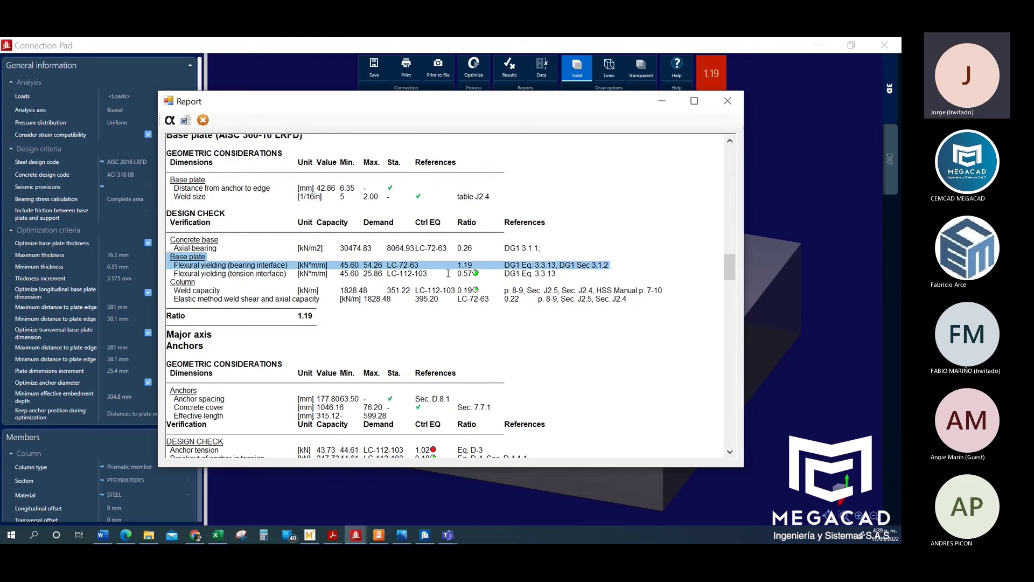
{"action": "left_click", "coordinate": [727, 101]}
- Display the DXF drawing of the base plate and inspect its plate and anchor layout
{"action": "left_click", "coordinate": [890, 159]}
{"action": "scroll", "coordinate": [264, 213], "scroll_direction": "up", "scroll_amount": 3}
{"action": "scroll", "coordinate": [394, 202], "scroll_direction": "up", "scroll_amount": 6}
{"action": "scroll", "coordinate": [485, 166], "scroll_direction": "down", "scroll_amount": 5}
{"action": "scroll", "coordinate": [484, 171], "scroll_direction": "down", "scroll_amount": 2}
{"action": "scroll", "coordinate": [472, 190], "scroll_direction": "up", "scroll_amount": 3}
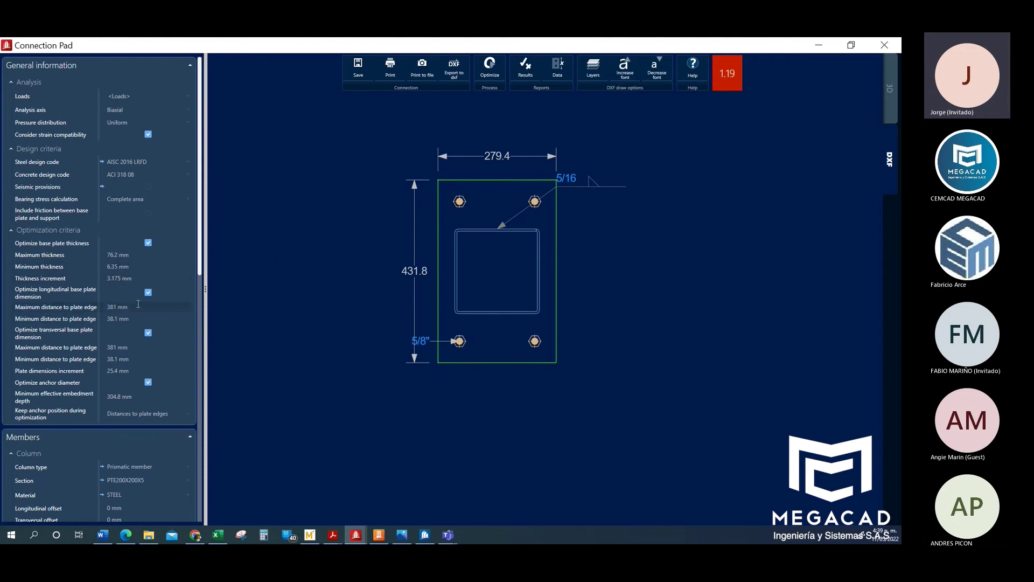
- Set the base plate's longitudinal and transversal dimensions both to 320 mm
{"action": "scroll", "coordinate": [129, 253], "scroll_direction": "down", "scroll_amount": 5}
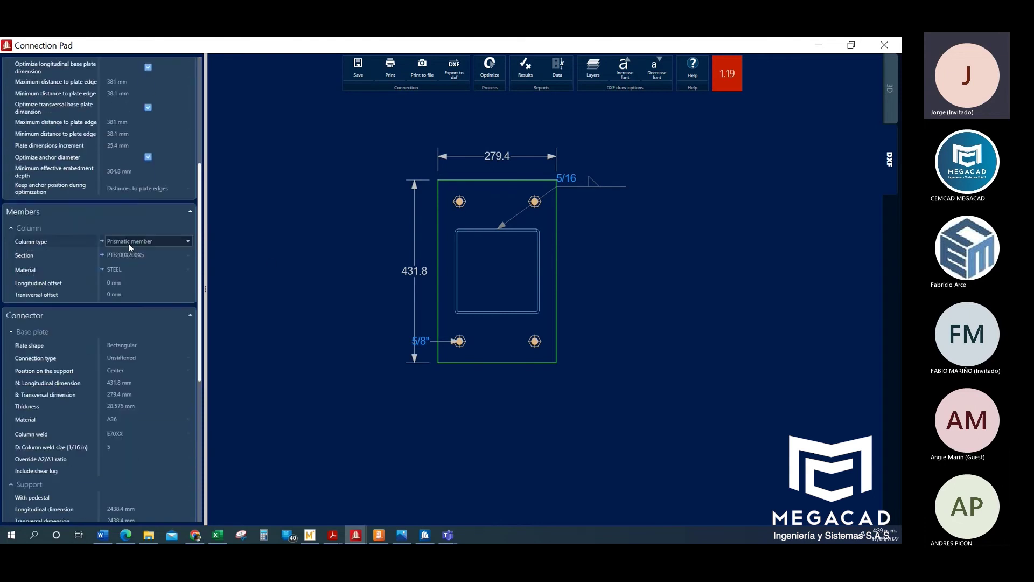
{"action": "left_click", "coordinate": [144, 315]}
{"action": "type", "text": "320"}
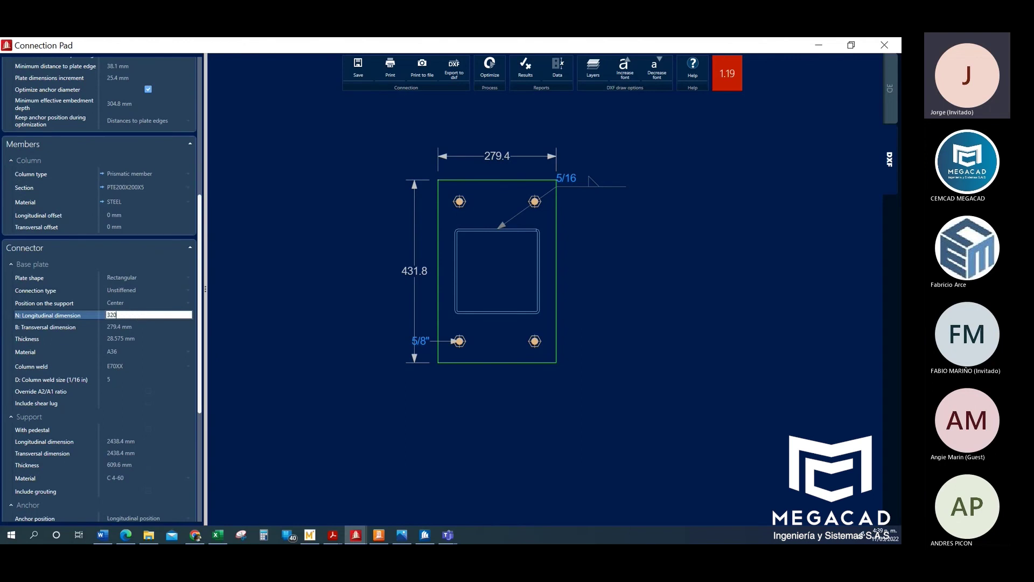
{"action": "left_click", "coordinate": [140, 327]}
{"action": "type", "text": "30"}
{"action": "key", "text": "BackSpace"}
{"action": "type", "text": "20"}
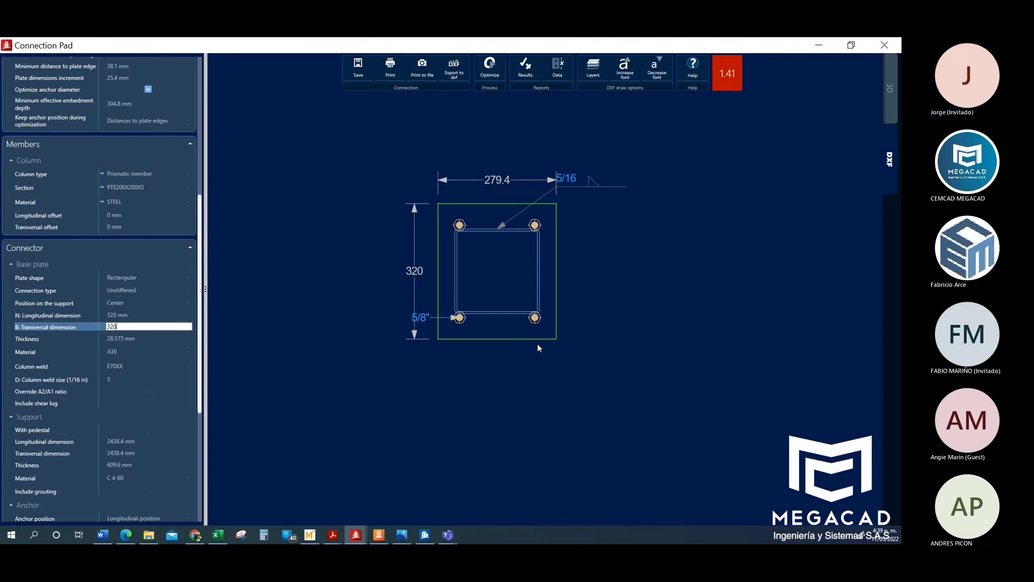
{"action": "key", "text": "Return"}
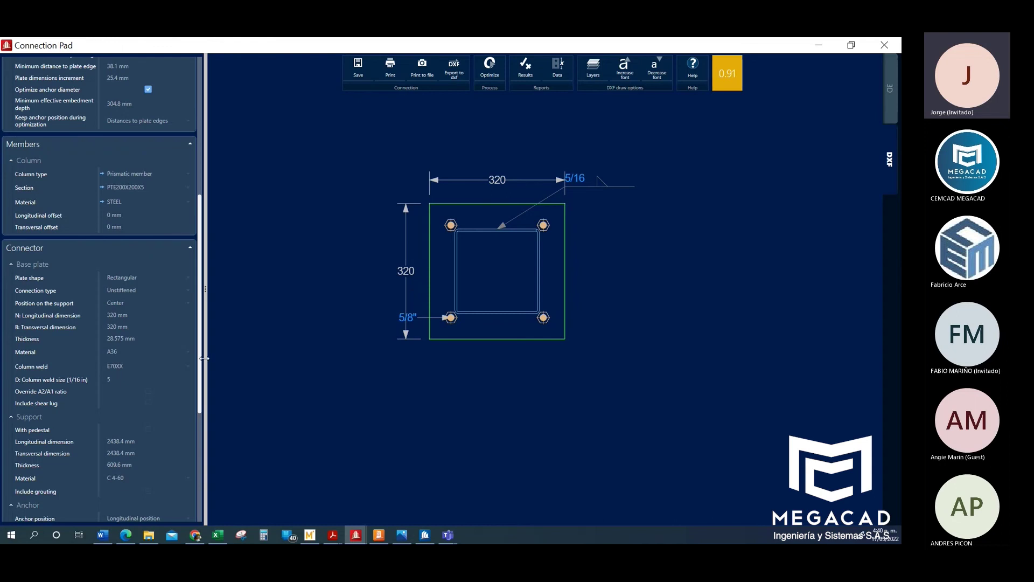
- Set the anchors' longitudinal and transverse edge distances on the plate both to 38 mm
{"action": "left_click_drag", "start_coordinate": [199, 372], "coordinate": [199, 459]}
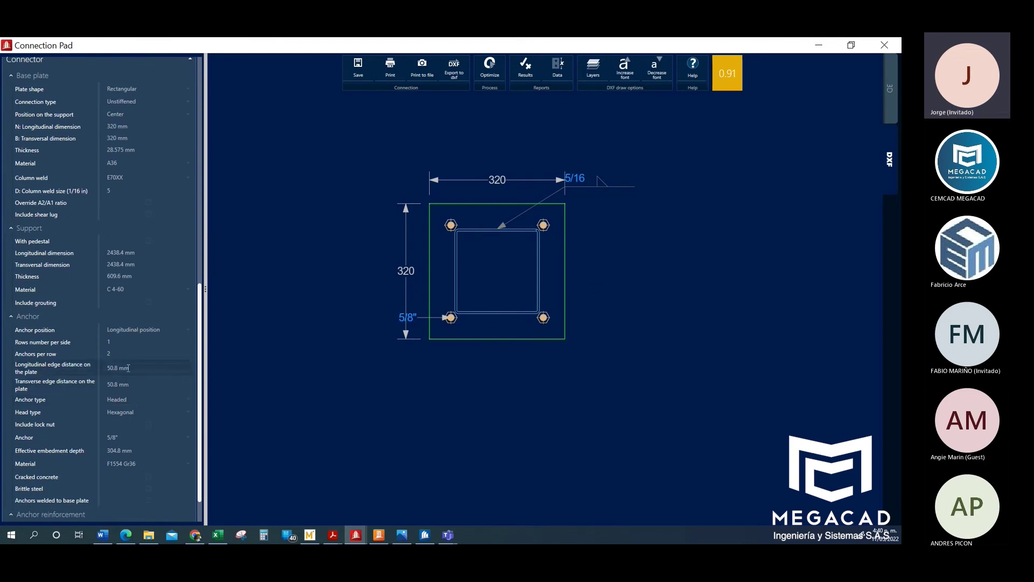
{"action": "left_click", "coordinate": [145, 368]}
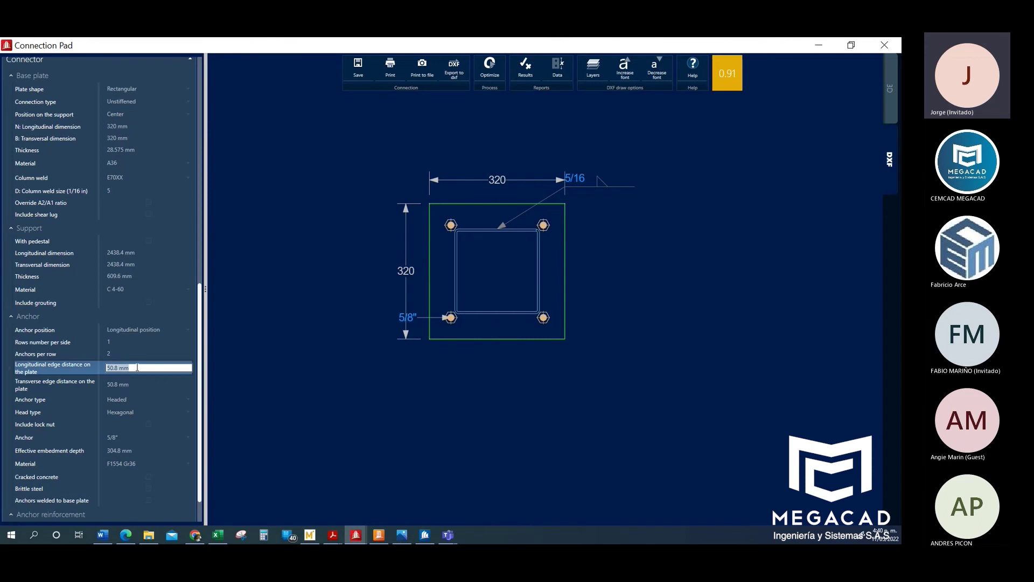
{"action": "type", "text": "38"}
{"action": "left_click", "coordinate": [150, 379]}
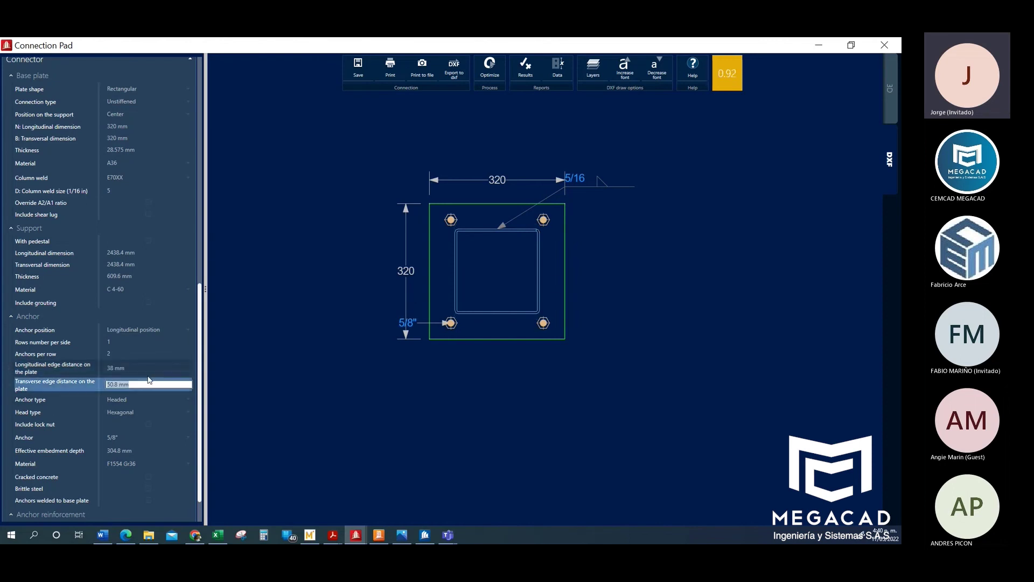
{"action": "type", "text": "38"}
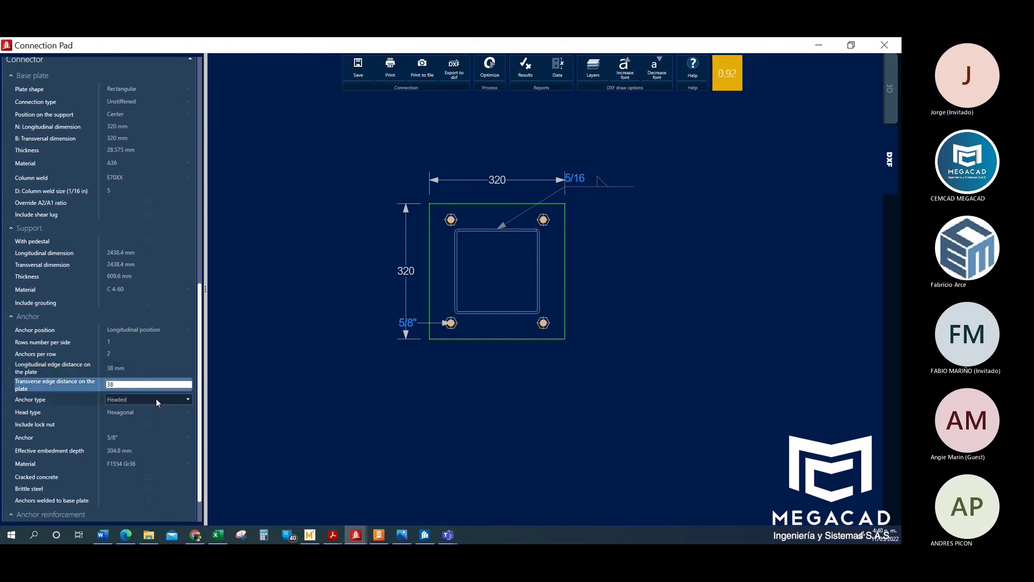
{"action": "left_click", "coordinate": [156, 399]}
{"action": "left_click", "coordinate": [588, 286]}
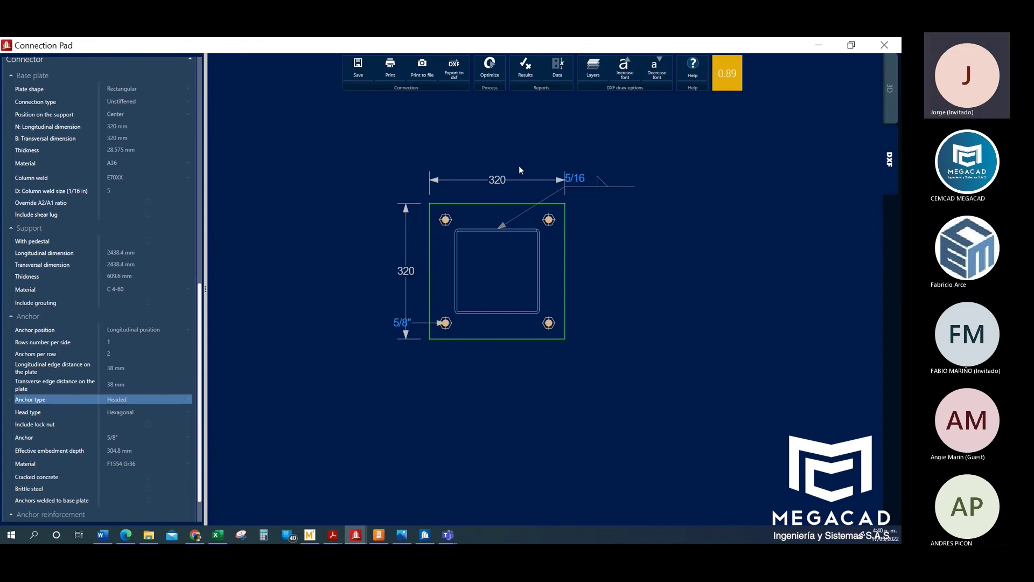
- Review the results report for the resized plate, checking the base plate's geometric considerations and design checks
{"action": "left_click", "coordinate": [525, 66]}
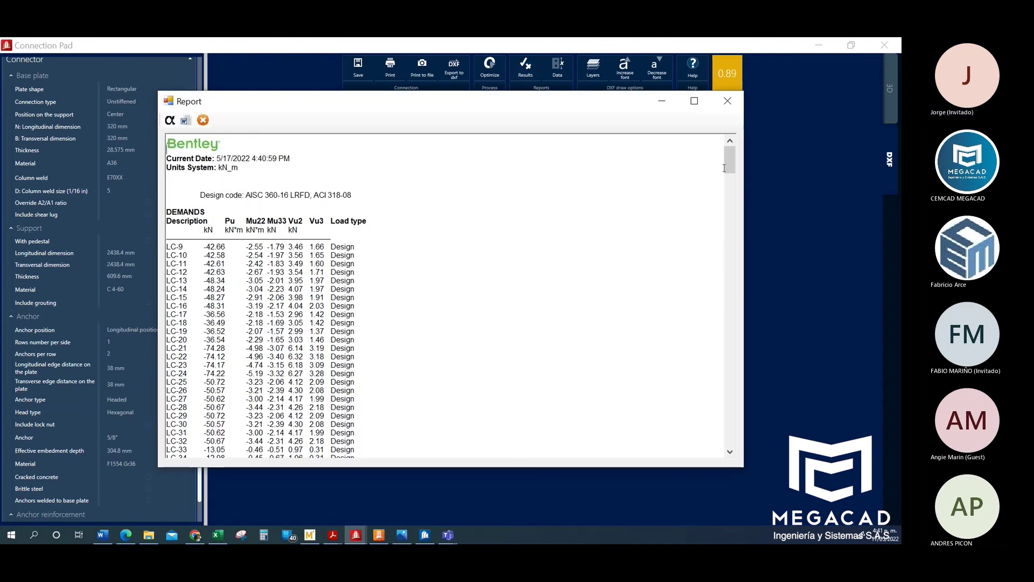
{"action": "left_click_drag", "start_coordinate": [731, 166], "coordinate": [708, 277]}
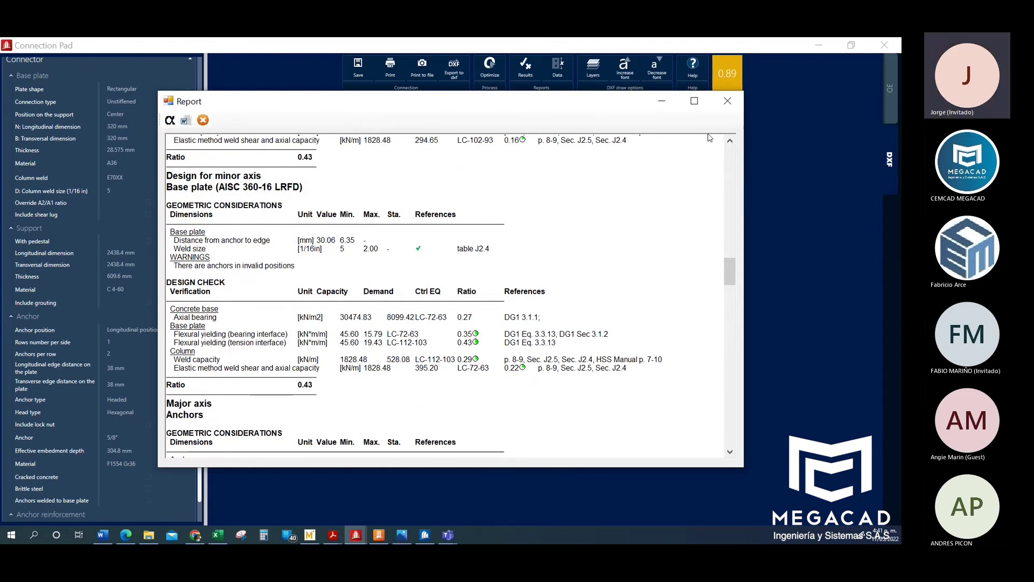
{"action": "left_click", "coordinate": [727, 103]}
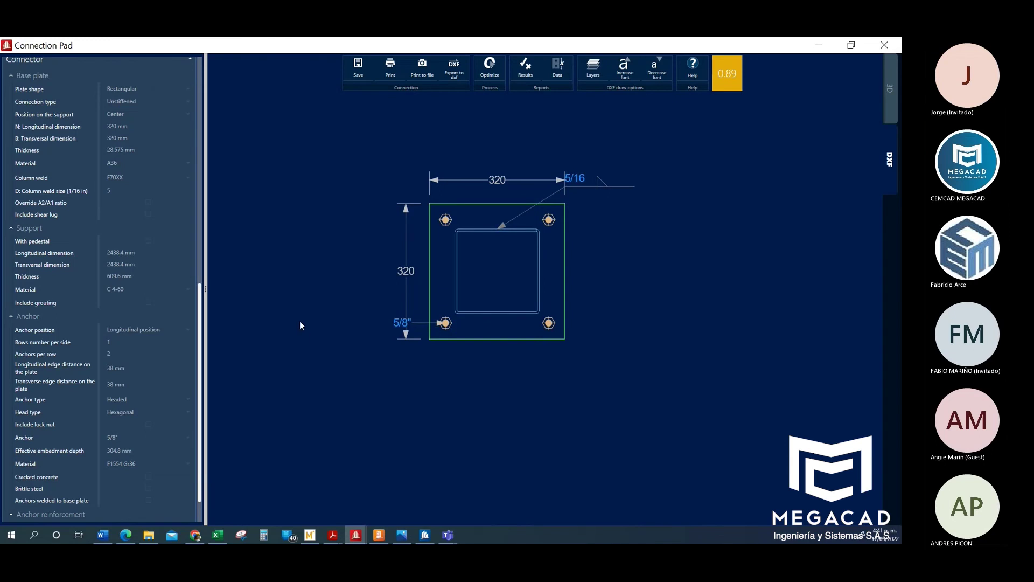
- Set the anchors' longitudinal and transverse edge distances on the plate both to 40 mm
{"action": "left_click", "coordinate": [141, 369]}
{"action": "type", "text": "40"}
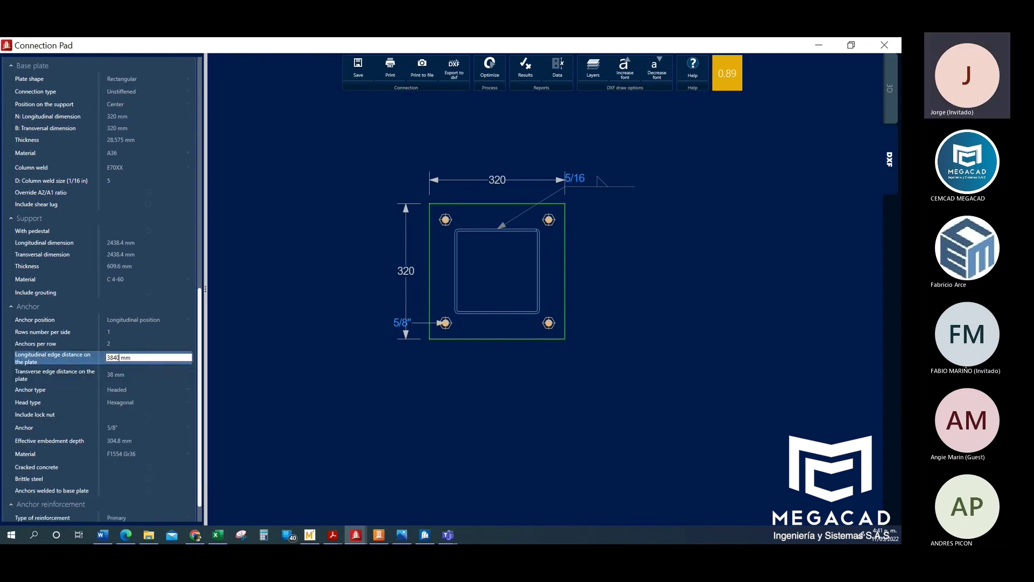
{"action": "left_click_drag", "start_coordinate": [107, 358], "coordinate": [167, 357]}
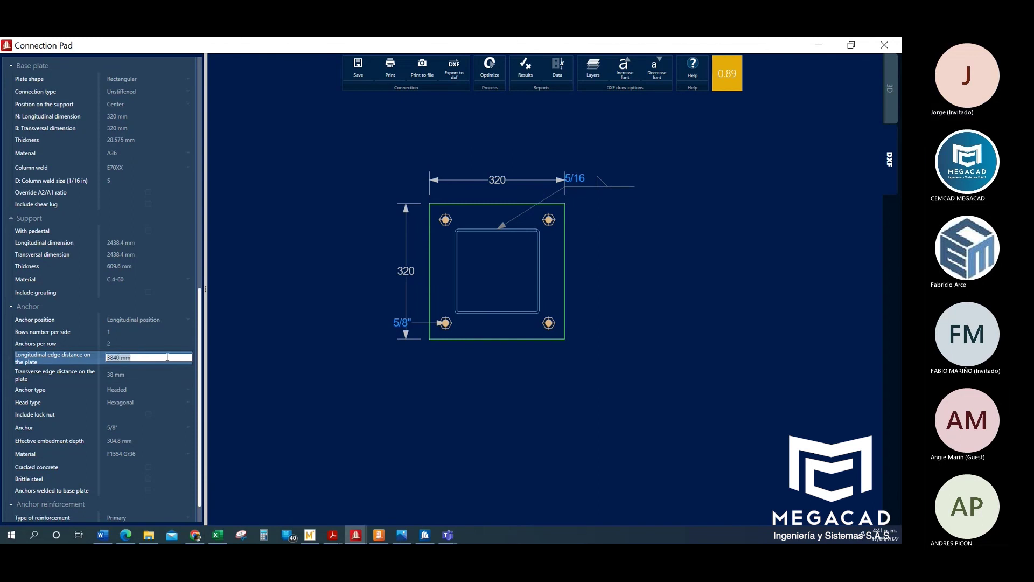
{"action": "type", "text": "40"}
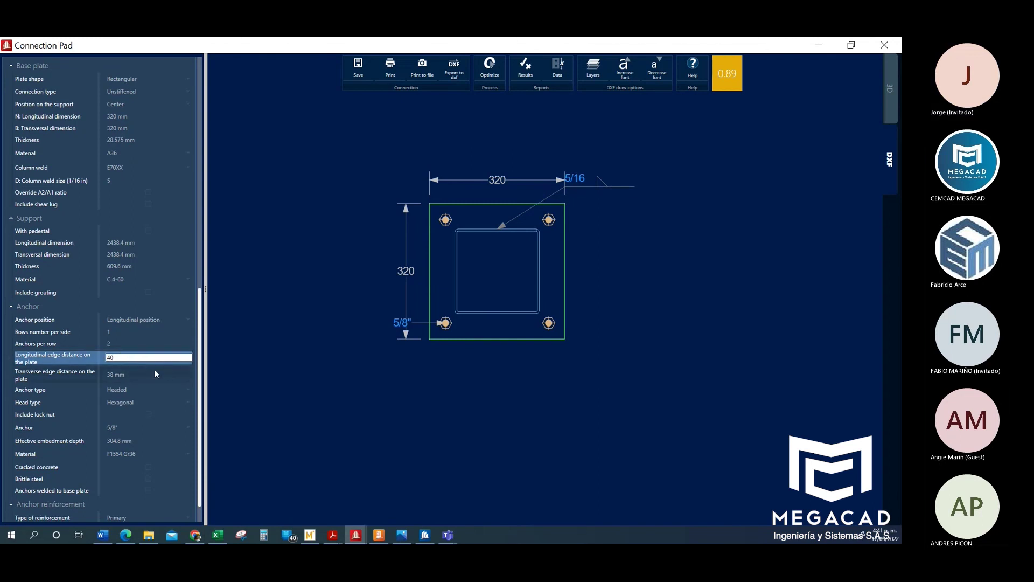
{"action": "left_click", "coordinate": [155, 374]}
{"action": "type", "text": "40"}
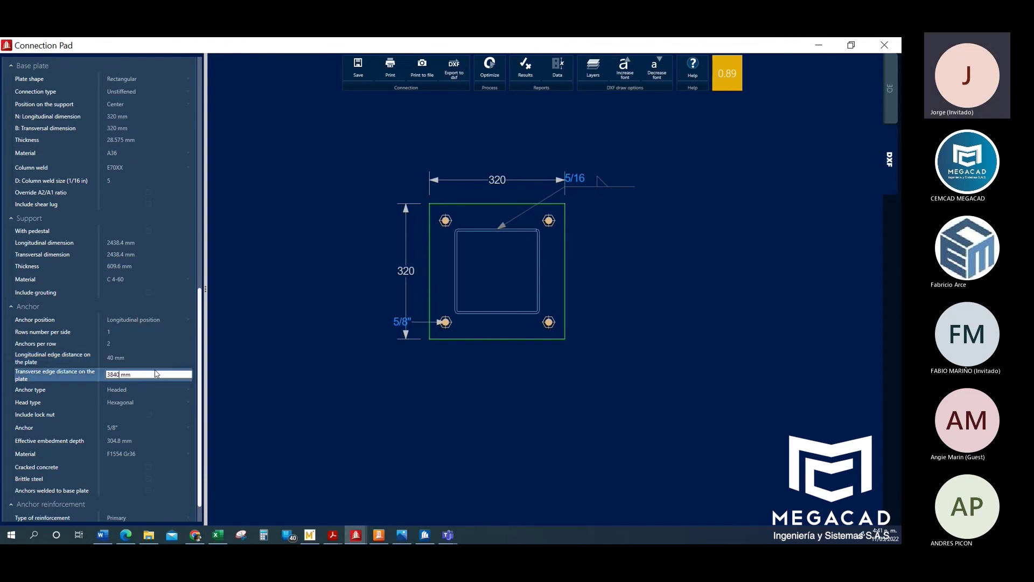
{"action": "left_click_drag", "start_coordinate": [106, 374], "coordinate": [127, 374]}
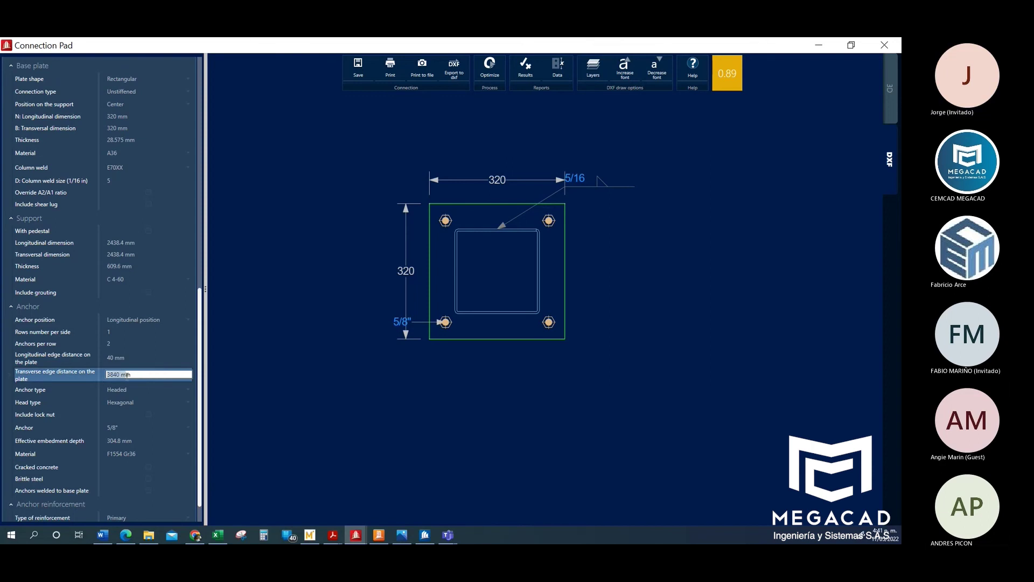
{"action": "type", "text": "40m"}
{"action": "left_click", "coordinate": [139, 358]}
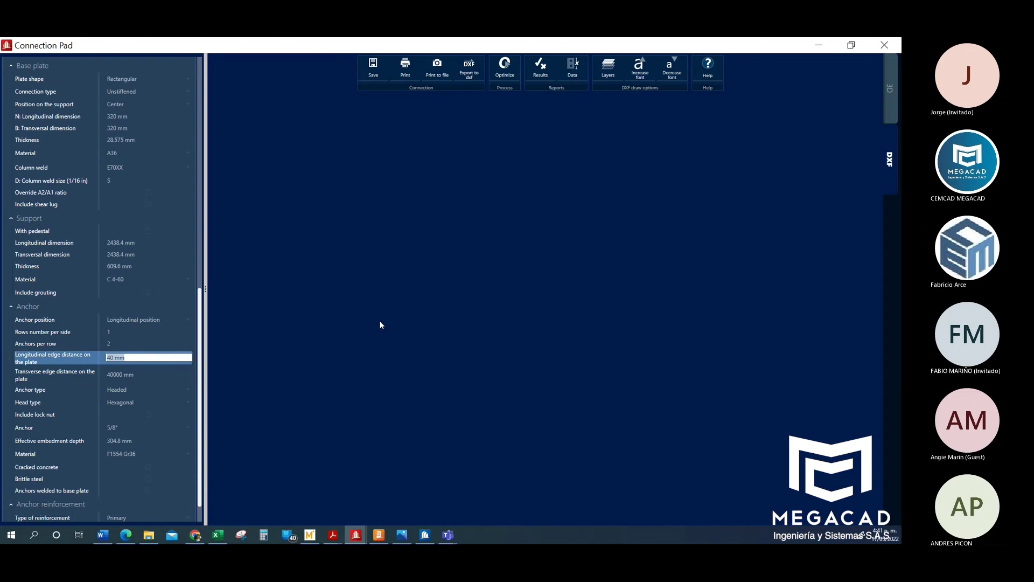
{"action": "left_click", "coordinate": [137, 375]}
{"action": "type", "text": "40"}
{"action": "left_click", "coordinate": [133, 358]}
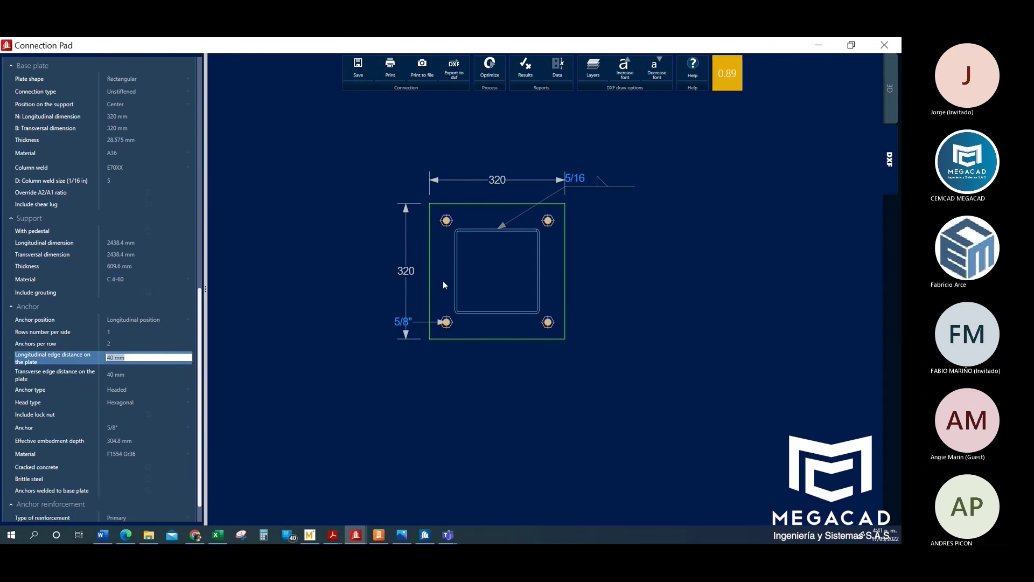
- Inspect the anchor layout in the DXF drawing and 3D model, and review the geometric considerations and design checks in the results report
{"action": "scroll", "coordinate": [460, 318], "scroll_direction": "up", "scroll_amount": 2}
{"action": "scroll", "coordinate": [445, 187], "scroll_direction": "up", "scroll_amount": 2}
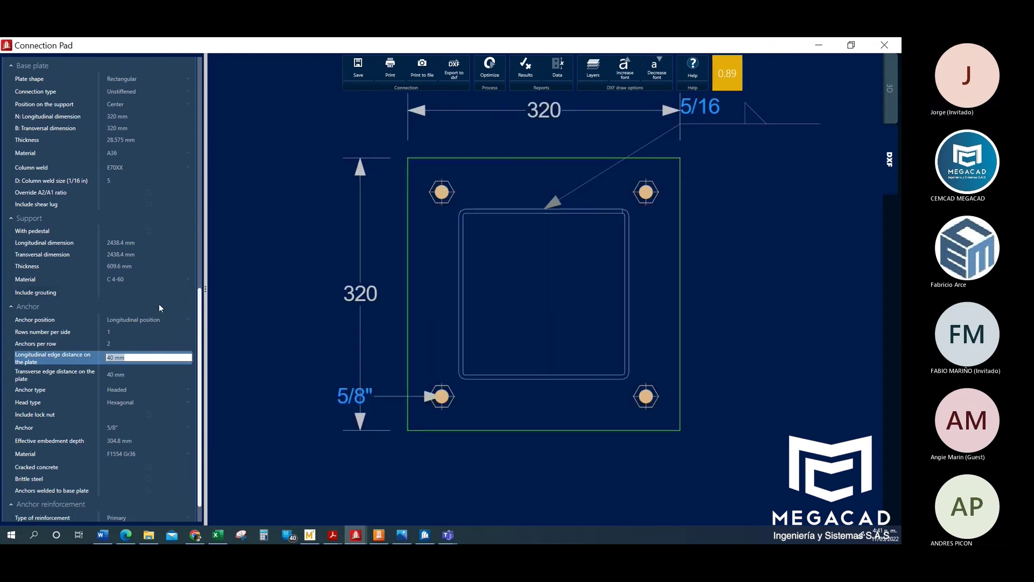
{"action": "scroll", "coordinate": [442, 299], "scroll_direction": "down", "scroll_amount": 2}
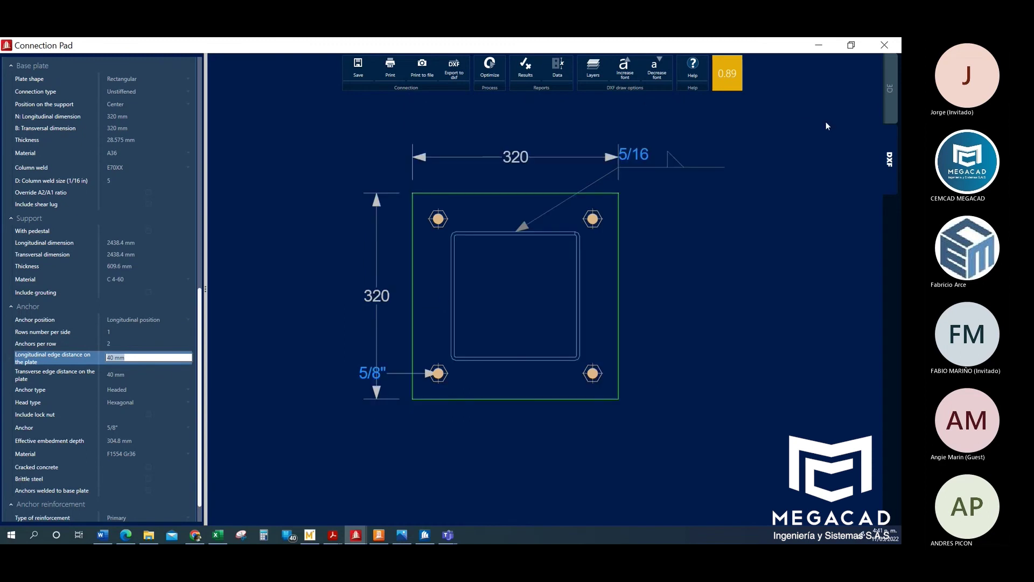
{"action": "left_click", "coordinate": [891, 92]}
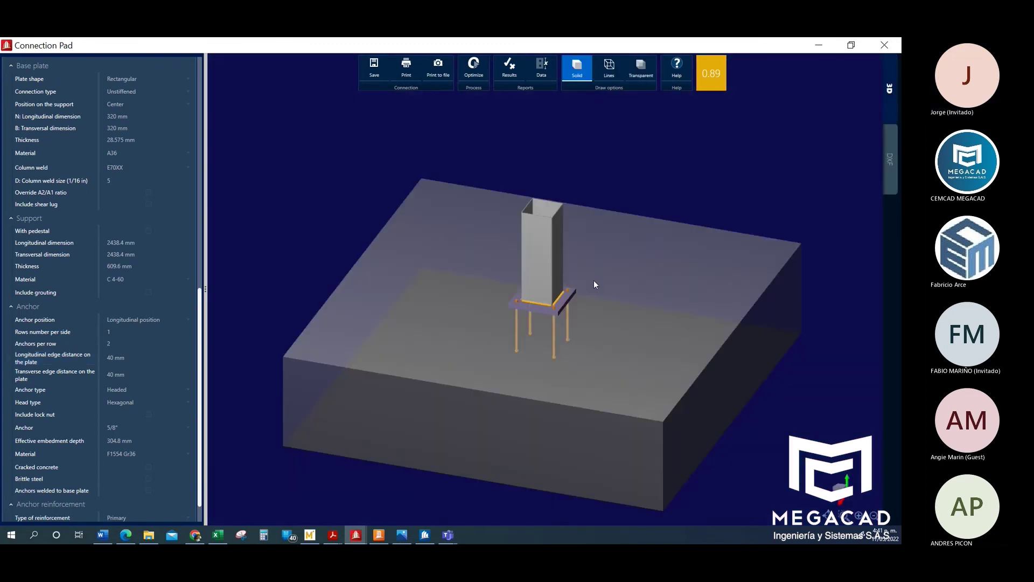
{"action": "scroll", "coordinate": [550, 314], "scroll_direction": "up", "scroll_amount": 4}
{"action": "middle_click_drag", "start_coordinate": [499, 302], "coordinate": [806, 215]}
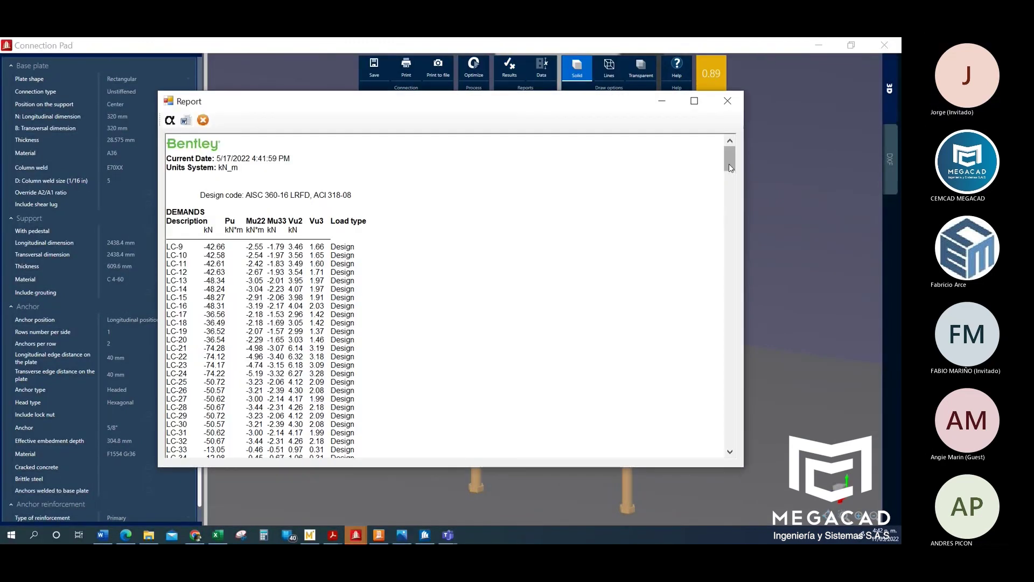
{"action": "left_click_drag", "start_coordinate": [730, 154], "coordinate": [718, 249]}
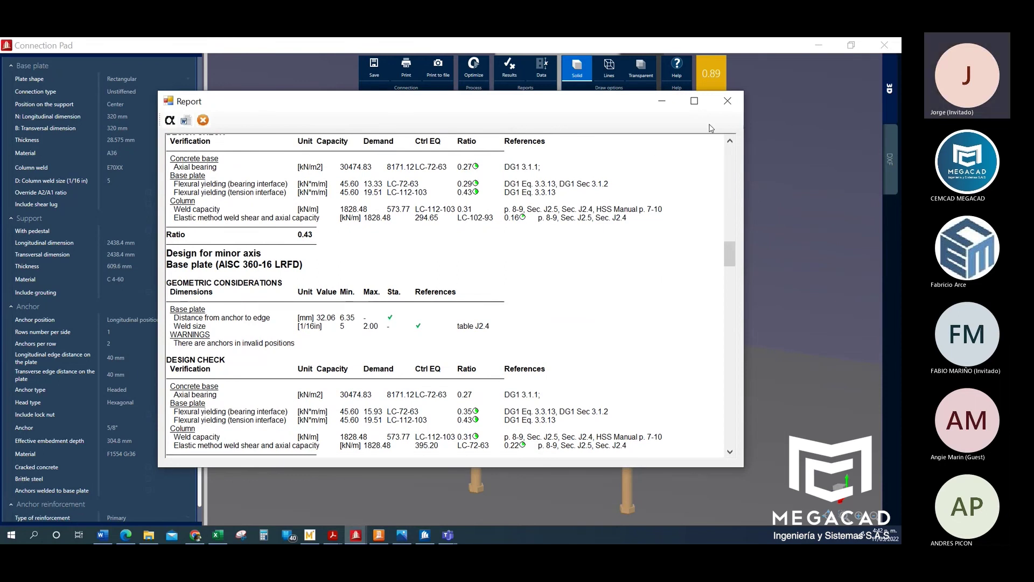
{"action": "left_click", "coordinate": [727, 100]}
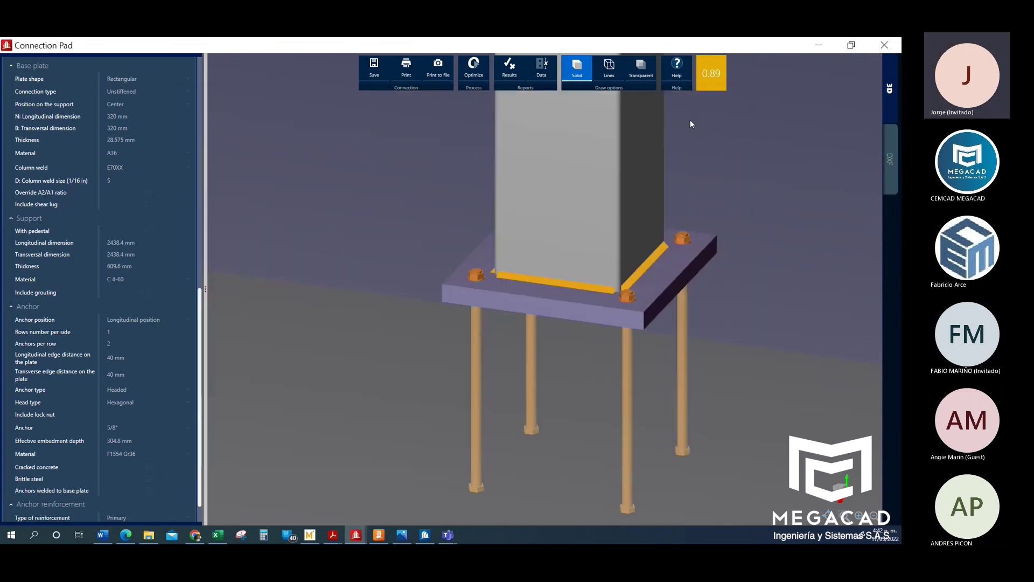
- Set the base plate's longitudinal and transversal dimensions both to 350 mm
{"action": "left_click", "coordinate": [105, 360]}
{"action": "left_click", "coordinate": [137, 357]}
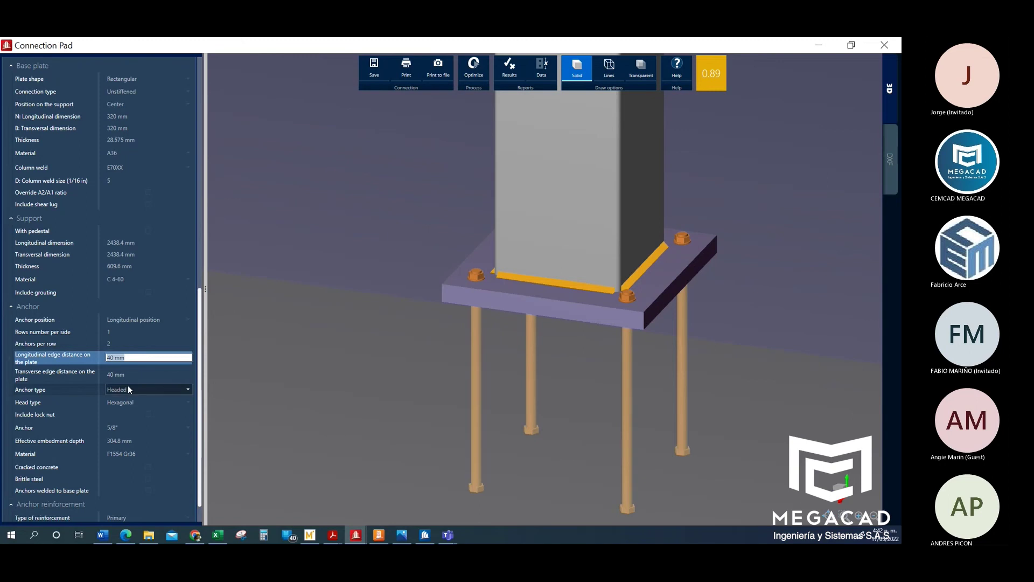
{"action": "left_click", "coordinate": [133, 117]}
{"action": "type", "text": "350"}
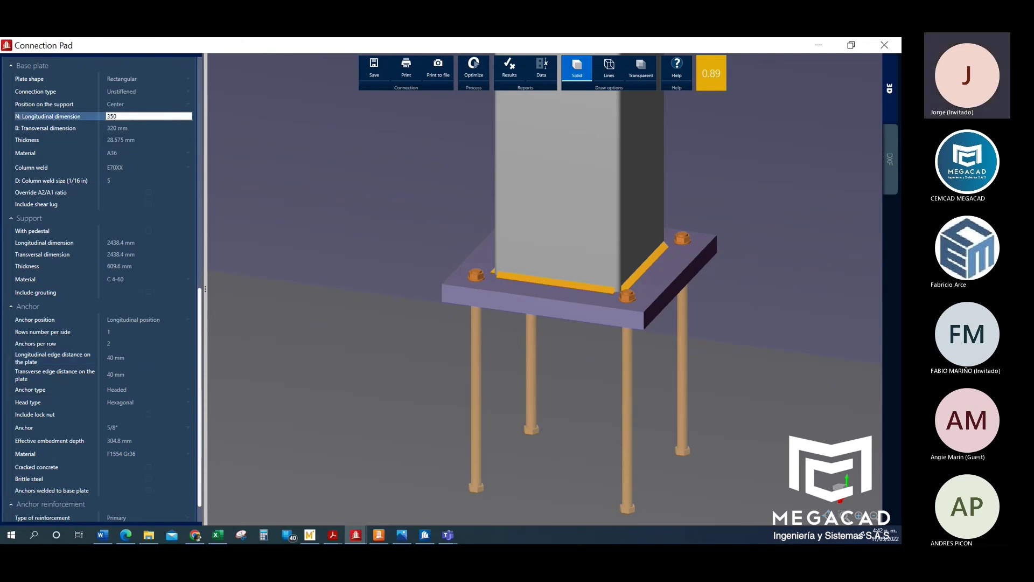
{"action": "left_click", "coordinate": [137, 128]}
{"action": "type", "text": "350"}
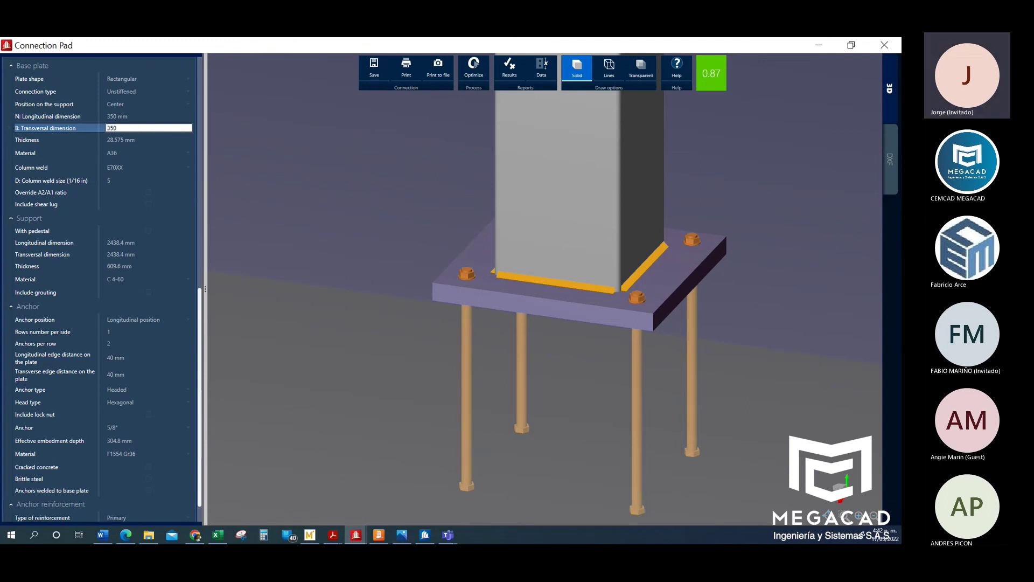
{"action": "key", "text": "Return"}
- Inspect the enlarged plate in 3D and in the DXF drawing, and review its results report through the anchor tension and breakout diagrams
{"action": "middle_click_drag", "start_coordinate": [537, 327], "coordinate": [518, 320]}
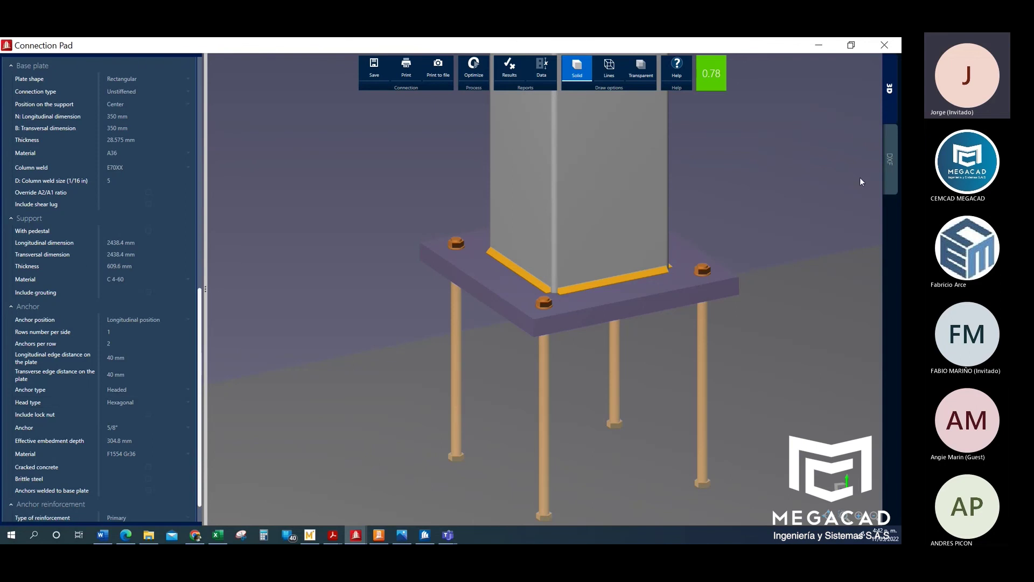
{"action": "left_click", "coordinate": [889, 159]}
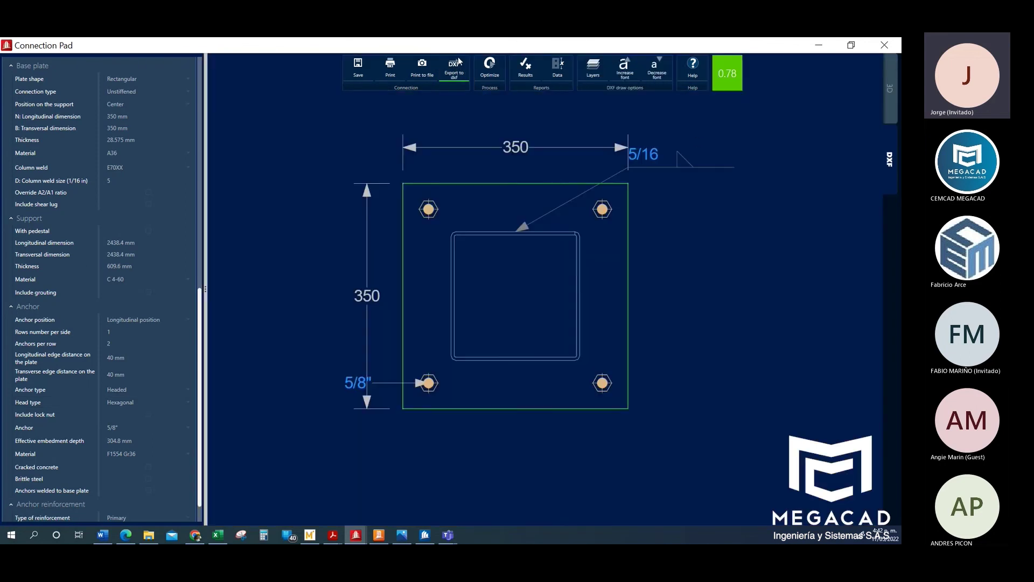
{"action": "left_click", "coordinate": [521, 64]}
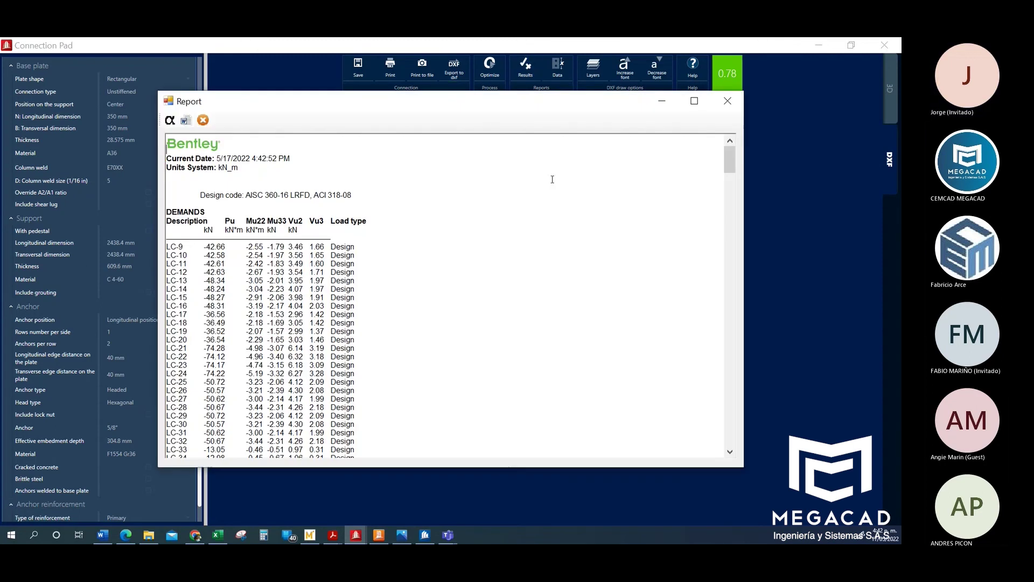
{"action": "scroll", "coordinate": [282, 304], "scroll_direction": "down", "scroll_amount": 20}
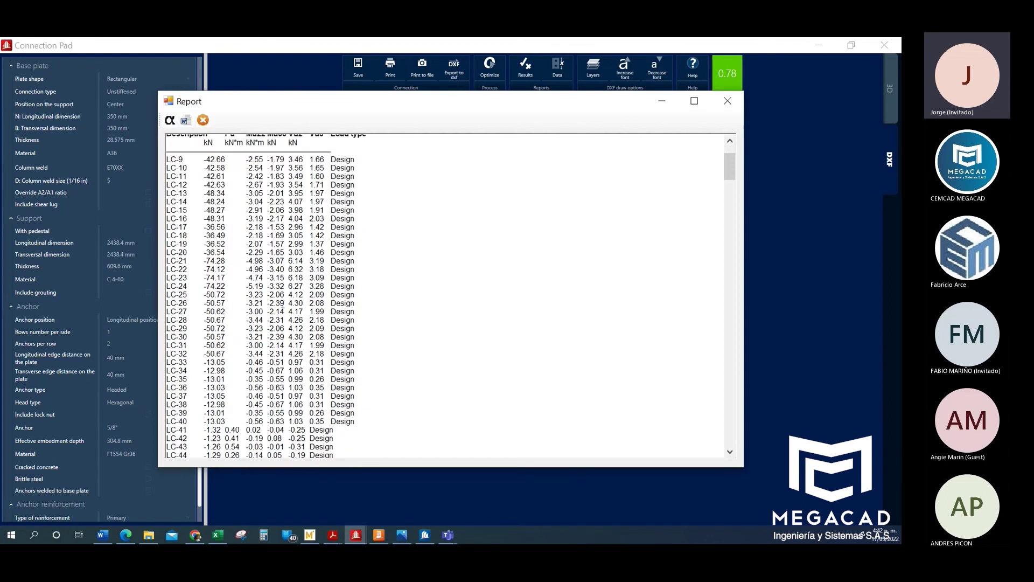
{"action": "scroll", "coordinate": [326, 327], "scroll_direction": "down", "scroll_amount": 20}
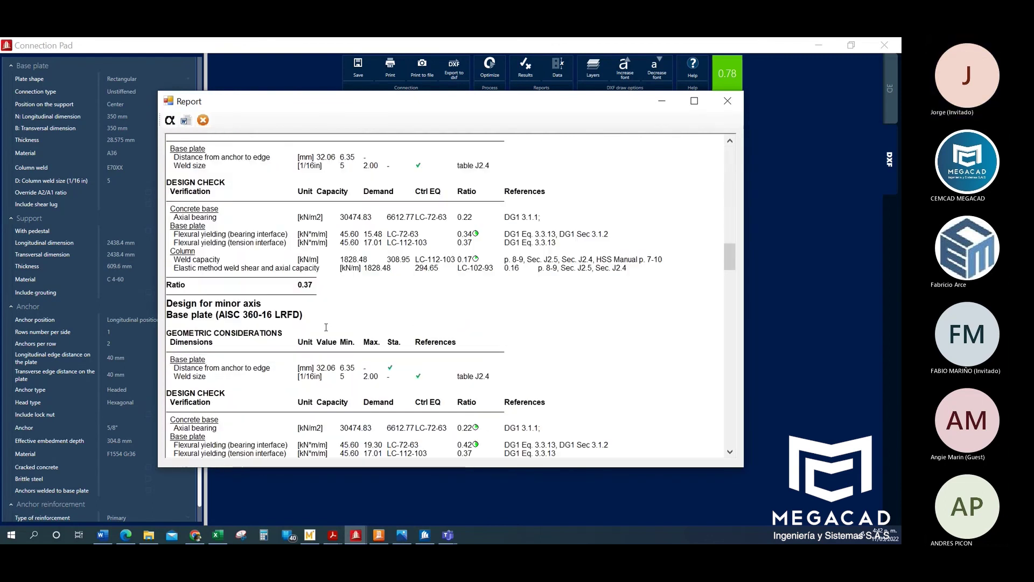
{"action": "scroll", "coordinate": [326, 327], "scroll_direction": "down", "scroll_amount": 20}
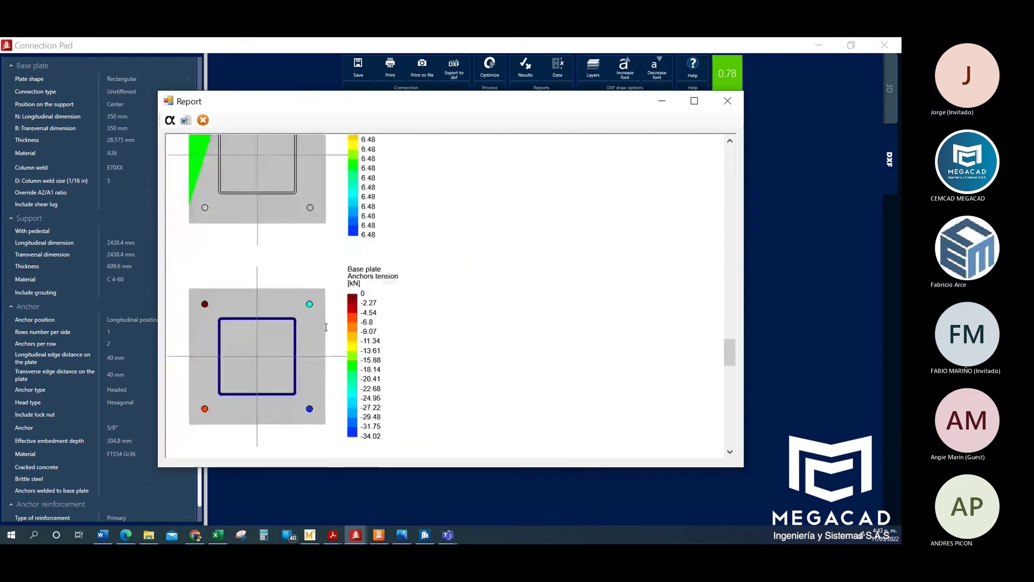
{"action": "scroll", "coordinate": [326, 327], "scroll_direction": "down", "scroll_amount": 5}
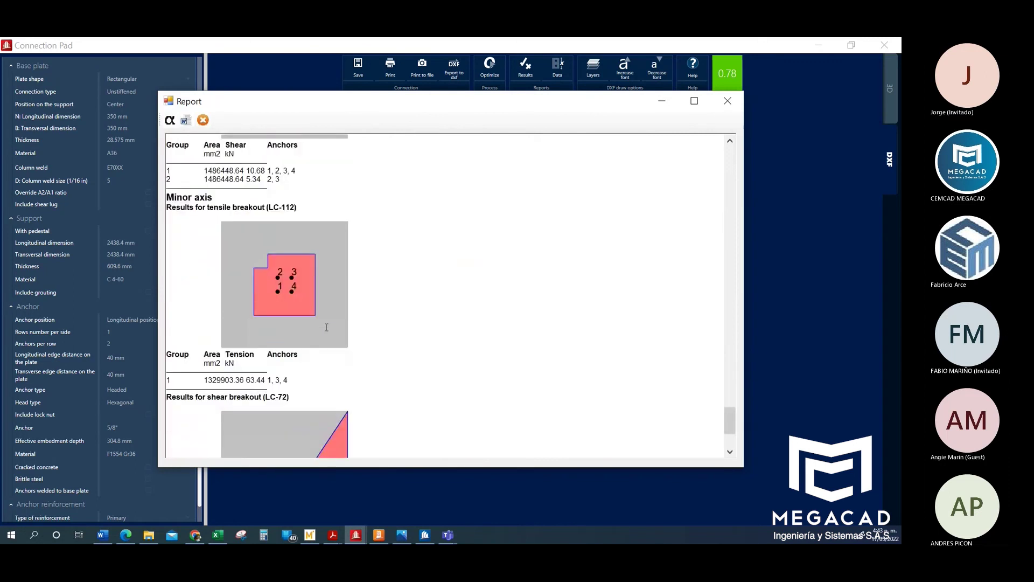
{"action": "left_click_drag", "start_coordinate": [730, 423], "coordinate": [554, 158]}
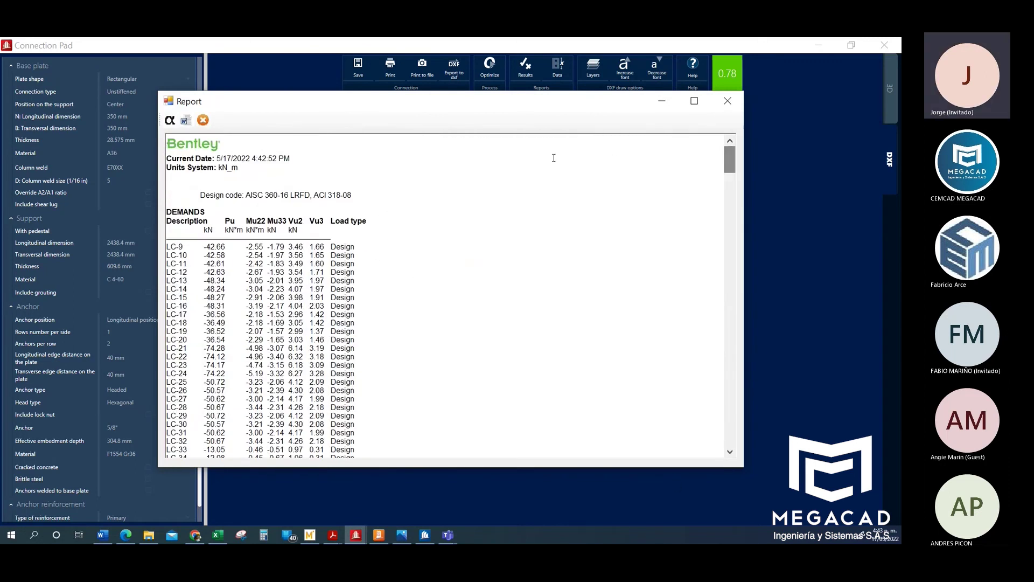
- Show the formulas in the results report, examine the detailed anchor calculations, and close the report
{"action": "left_click", "coordinate": [173, 123]}
{"action": "scroll", "coordinate": [509, 218], "scroll_direction": "down", "scroll_amount": 15}
{"action": "scroll", "coordinate": [514, 214], "scroll_direction": "down", "scroll_amount": 15}
{"action": "scroll", "coordinate": [170, 123], "scroll_direction": "down", "scroll_amount": 10}
{"action": "scroll", "coordinate": [173, 117], "scroll_direction": "down", "scroll_amount": 10}
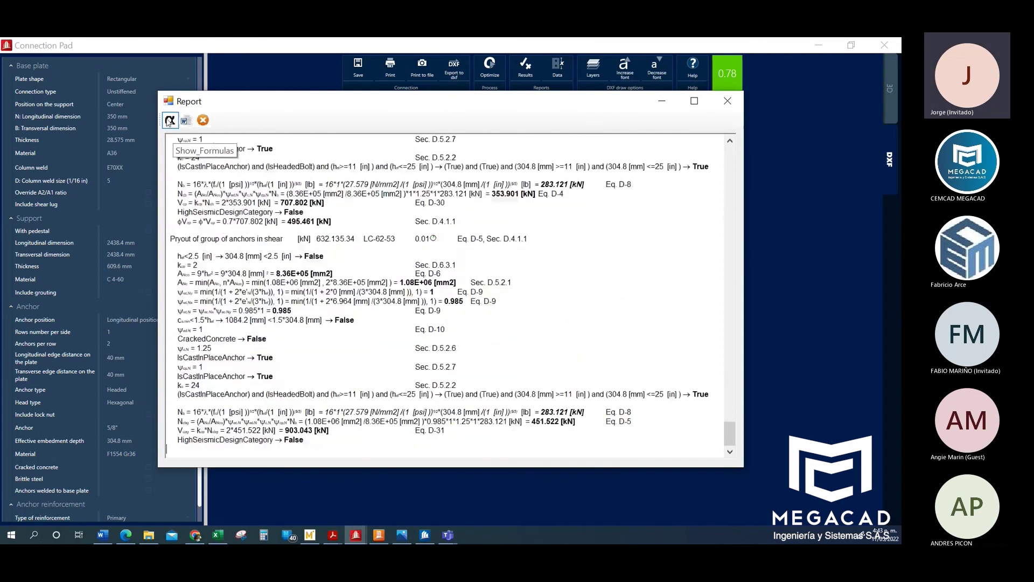
{"action": "scroll", "coordinate": [170, 123], "scroll_direction": "down", "scroll_amount": 3}
{"action": "scroll", "coordinate": [171, 125], "scroll_direction": "down", "scroll_amount": 10}
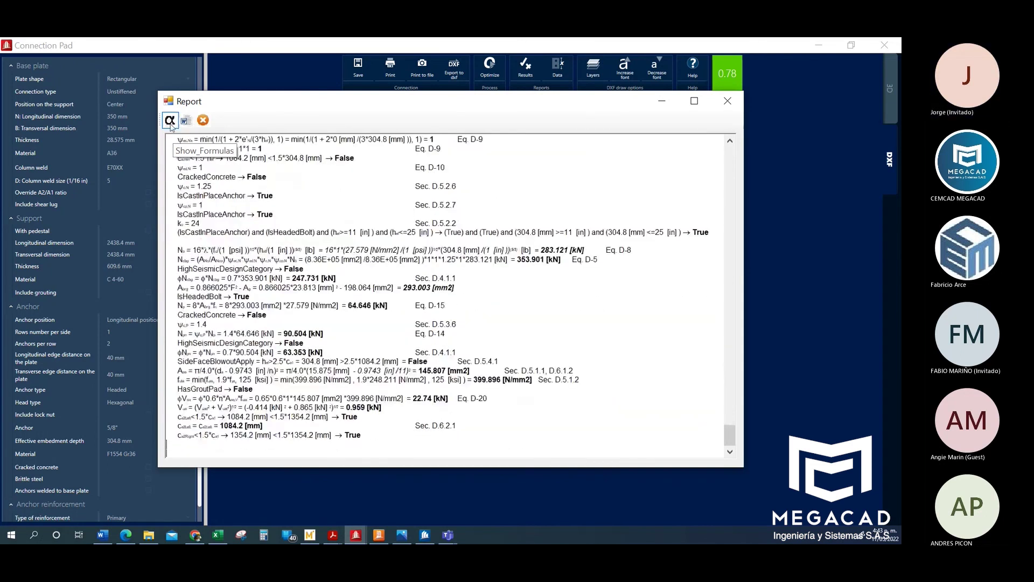
{"action": "scroll", "coordinate": [170, 125], "scroll_direction": "down", "scroll_amount": 10}
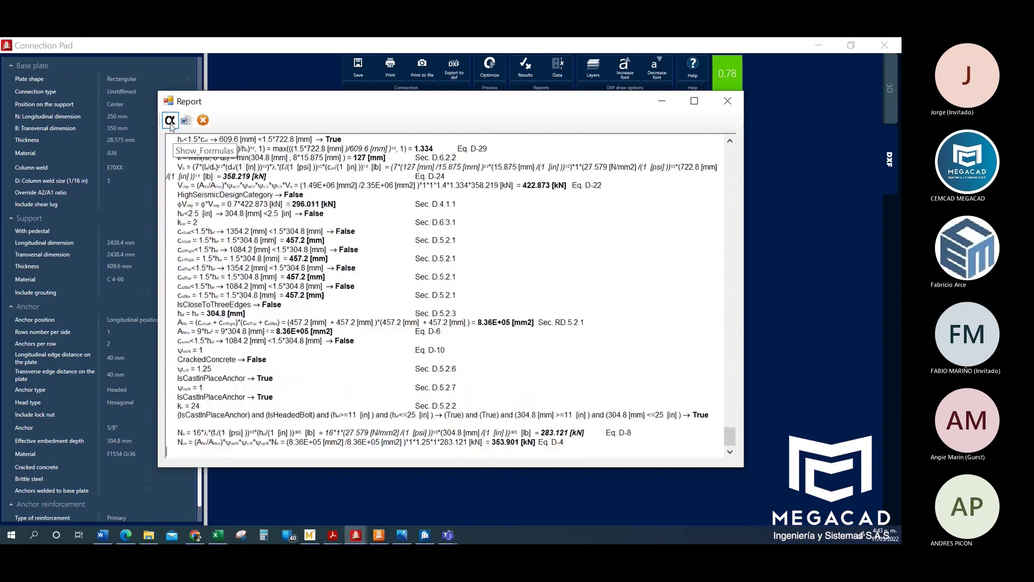
{"action": "scroll", "coordinate": [171, 125], "scroll_direction": "down", "scroll_amount": 10}
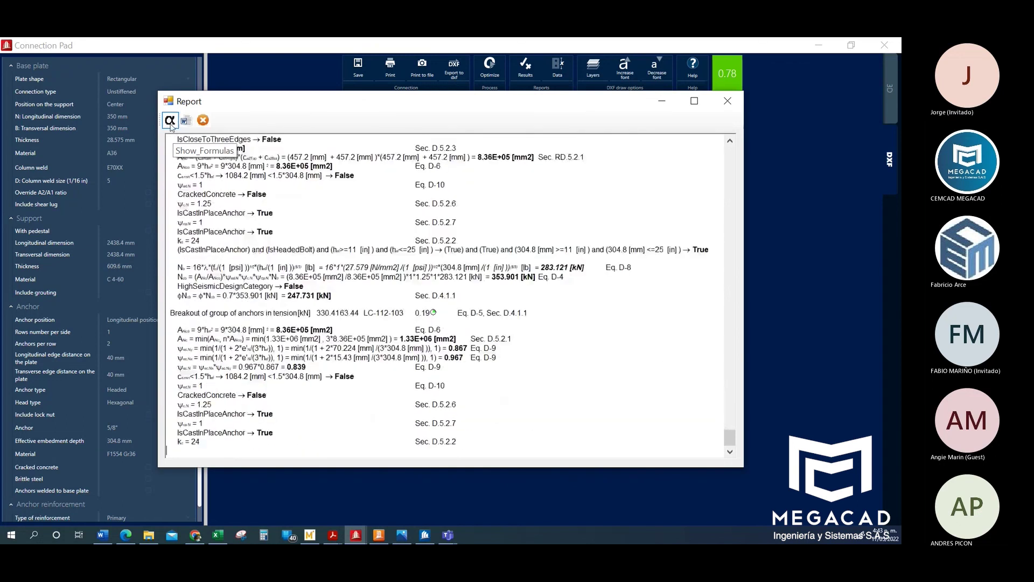
{"action": "scroll", "coordinate": [174, 127], "scroll_direction": "down", "scroll_amount": 10}
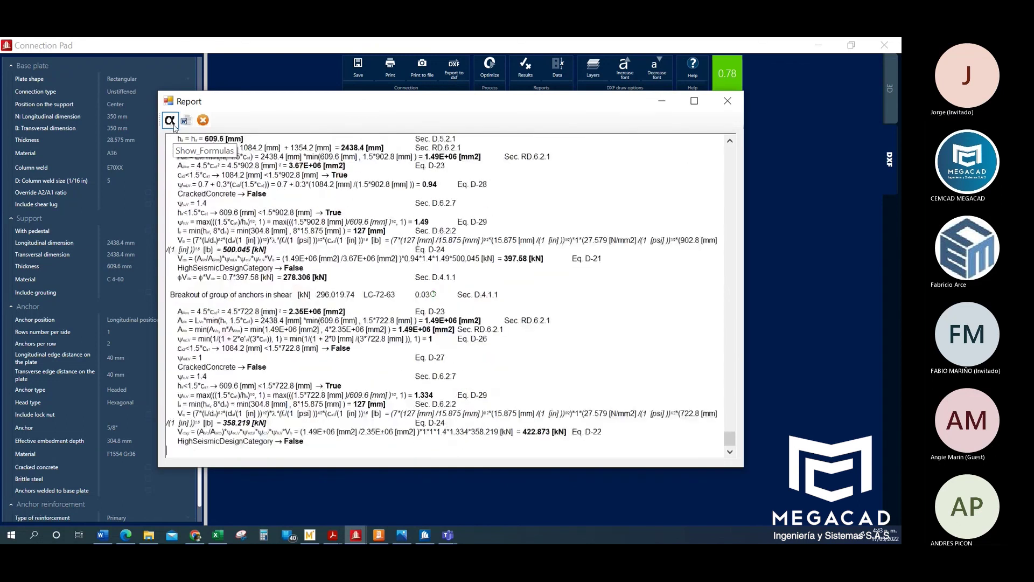
{"action": "scroll", "coordinate": [174, 128], "scroll_direction": "down", "scroll_amount": 10}
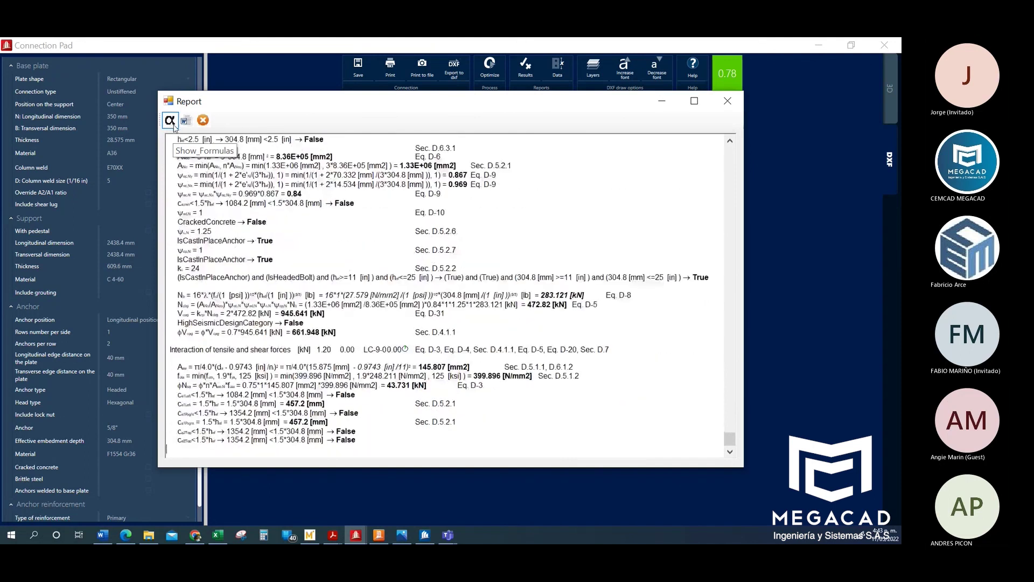
{"action": "scroll", "coordinate": [188, 124], "scroll_direction": "down", "scroll_amount": 10}
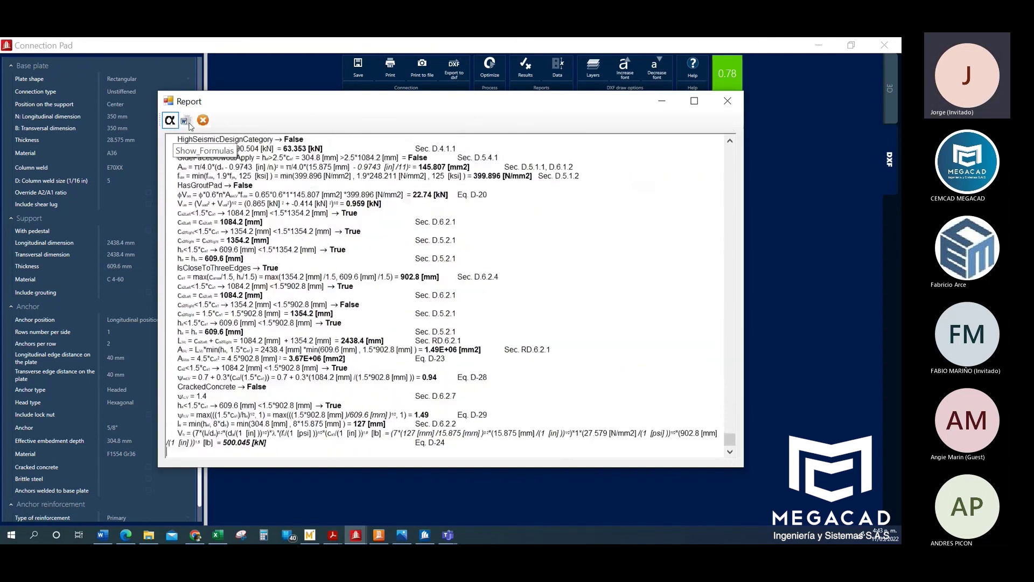
{"action": "scroll", "coordinate": [186, 124], "scroll_direction": "down", "scroll_amount": 10}
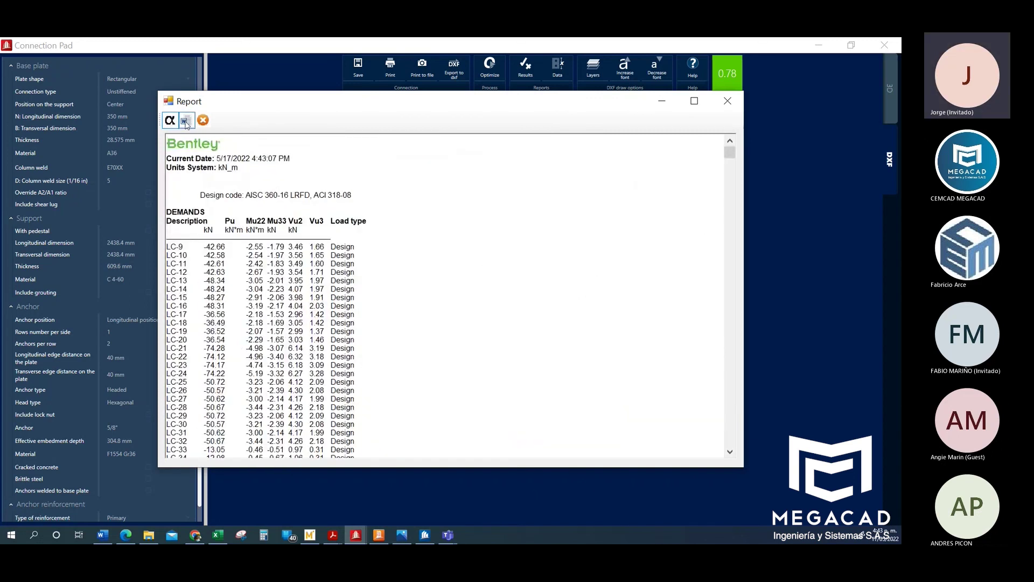
{"action": "left_click", "coordinate": [728, 103]}
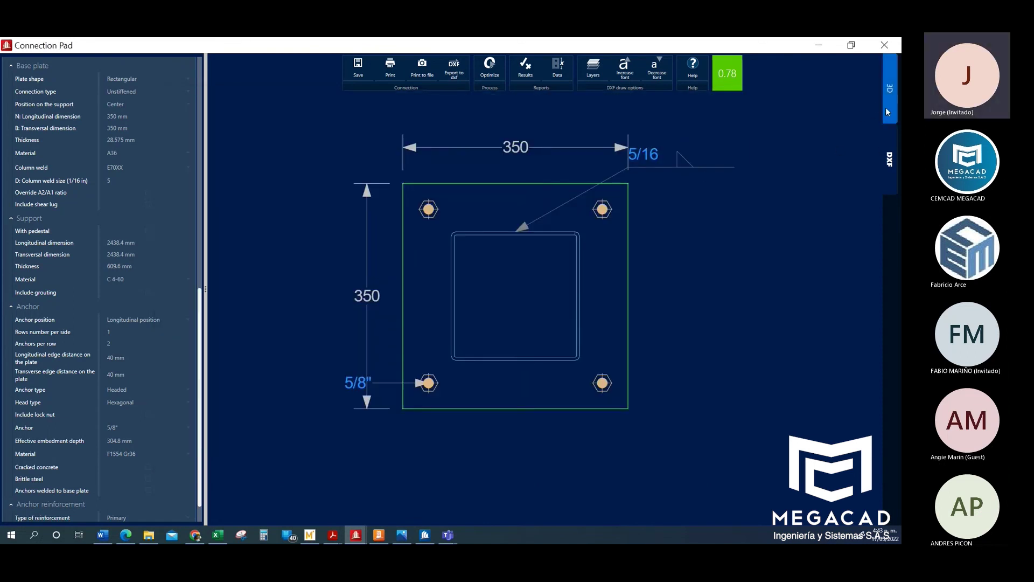
- Show the base plate in 3D and view the image export options without saving a file
{"action": "left_click", "coordinate": [889, 89]}
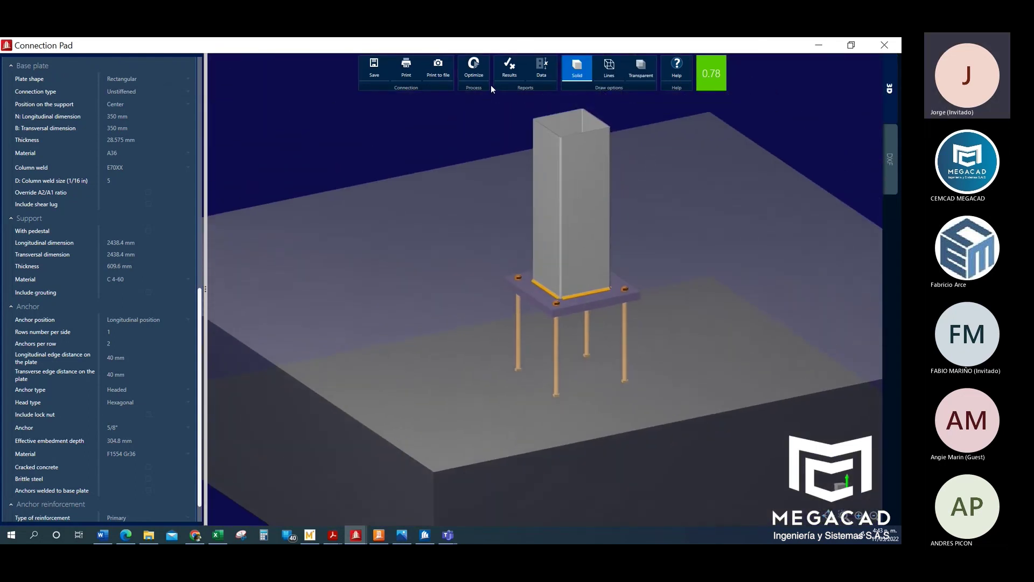
{"action": "left_click", "coordinate": [440, 66]}
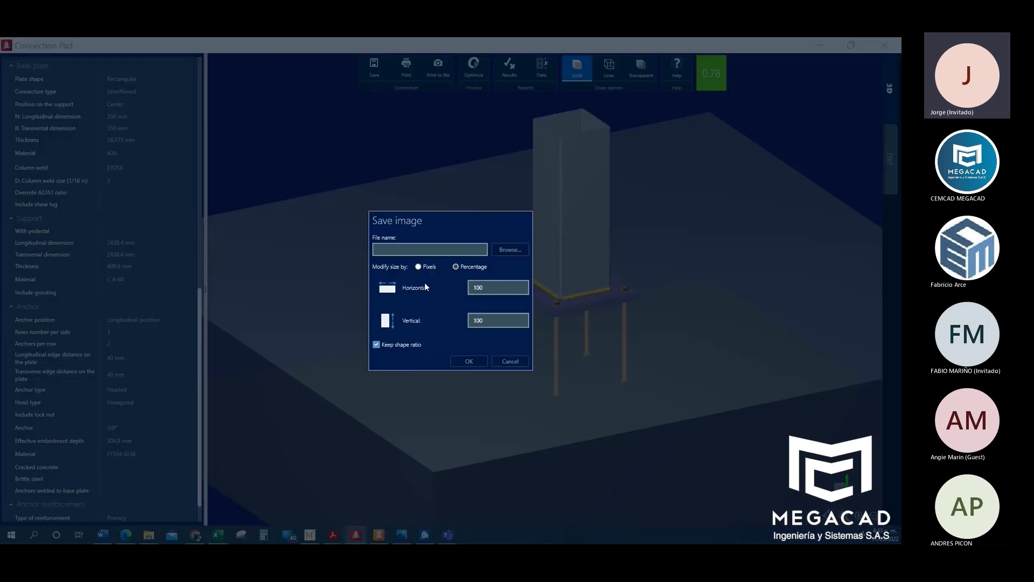
{"action": "left_click", "coordinate": [514, 360]}
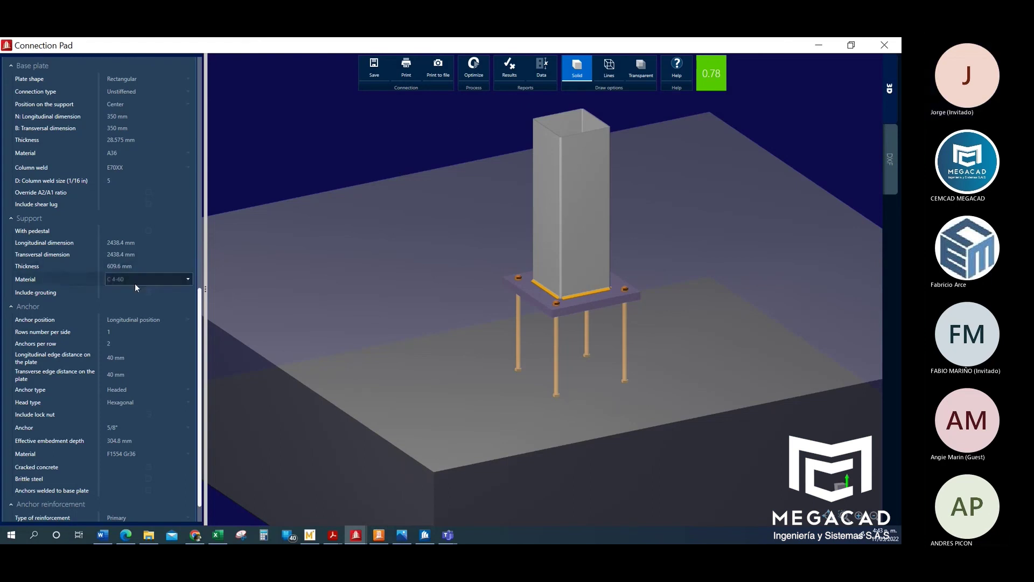
- Include grouting under the base plate in the support settings and inspect it in the 3D model
{"action": "scroll", "coordinate": [134, 283], "scroll_direction": "down", "scroll_amount": 1}
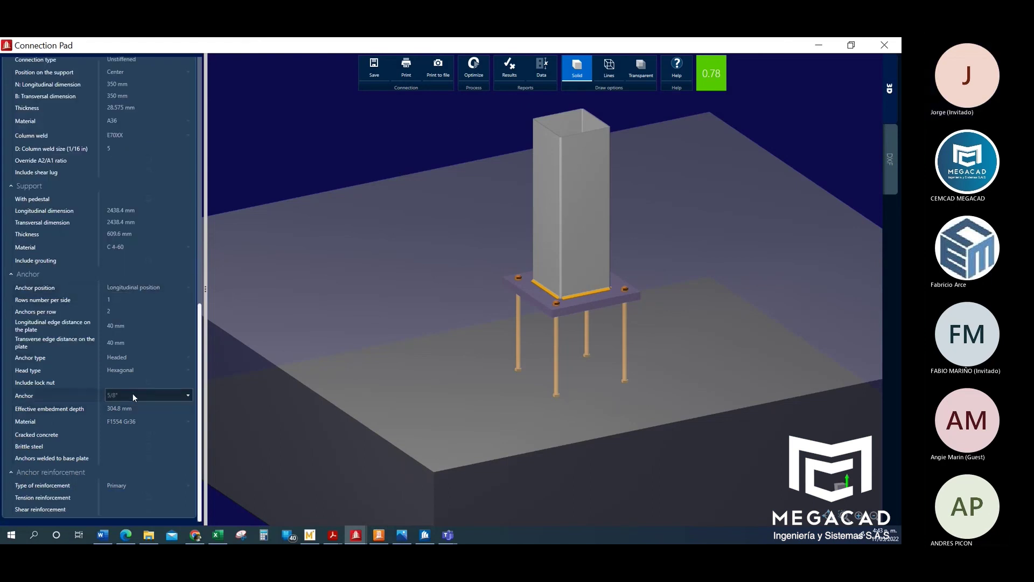
{"action": "left_click", "coordinate": [149, 261]}
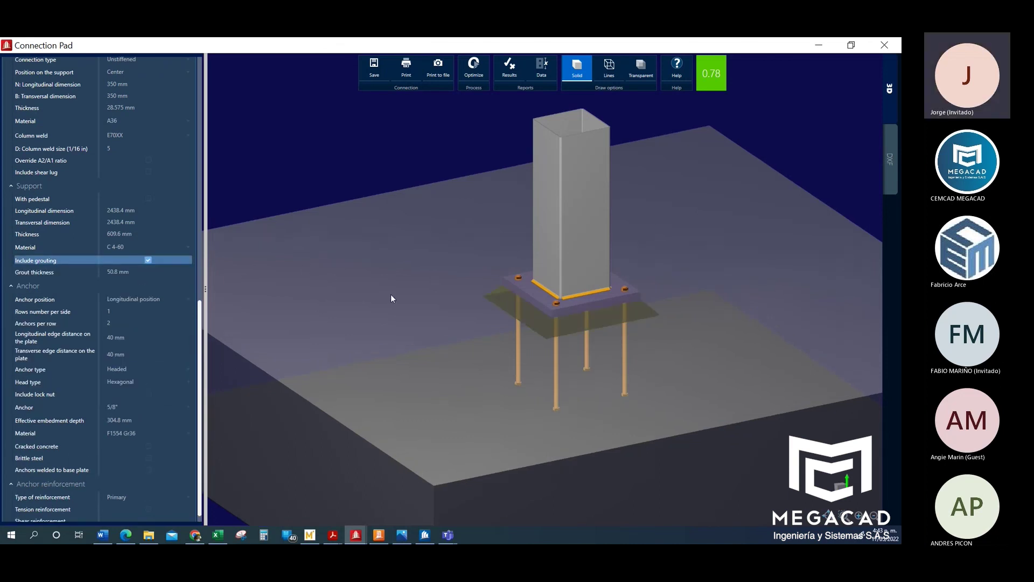
{"action": "mouse_move", "coordinate": [551, 306]}
{"action": "middle_mouse_down"}
{"action": "mouse_move", "coordinate": [554, 322]}
{"action": "mouse_move", "coordinate": [547, 289]}
{"action": "middle_mouse_up"}
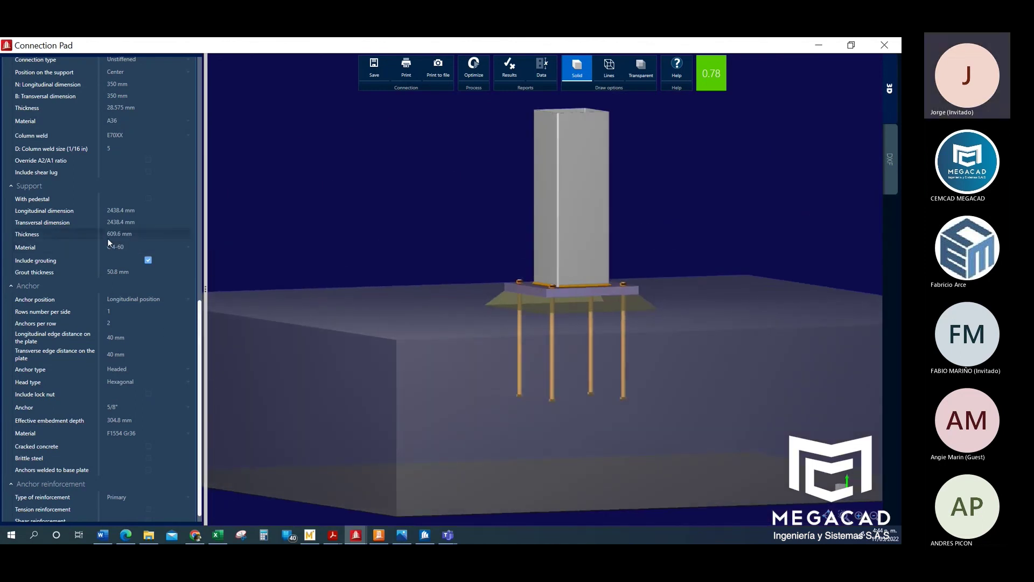
- Enable seismic provisions with seismic design category D, and close the connection with its changes saved
{"action": "scroll", "coordinate": [117, 289], "scroll_direction": "up", "scroll_amount": 8}
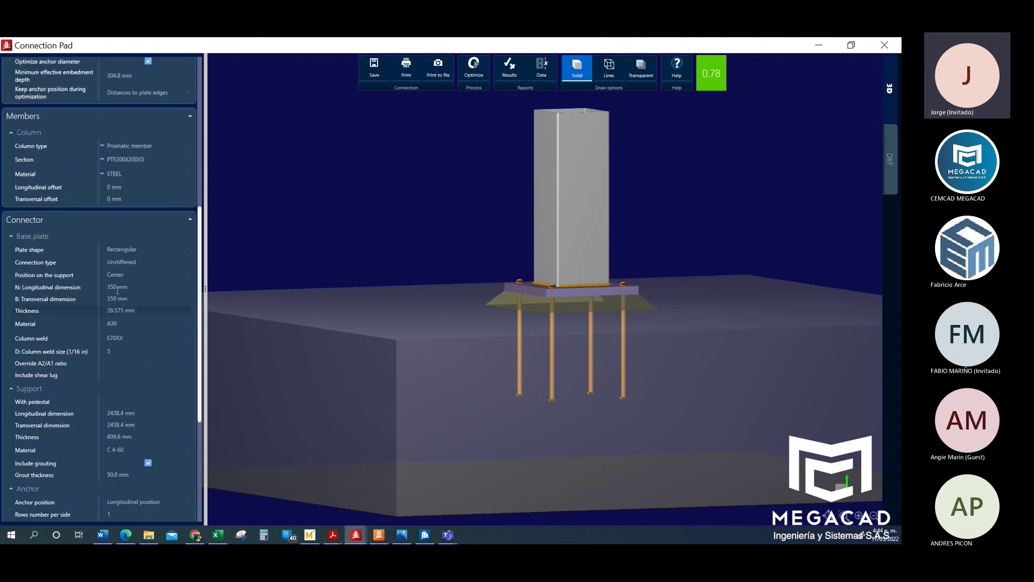
{"action": "scroll", "coordinate": [117, 293], "scroll_direction": "up", "scroll_amount": 3}
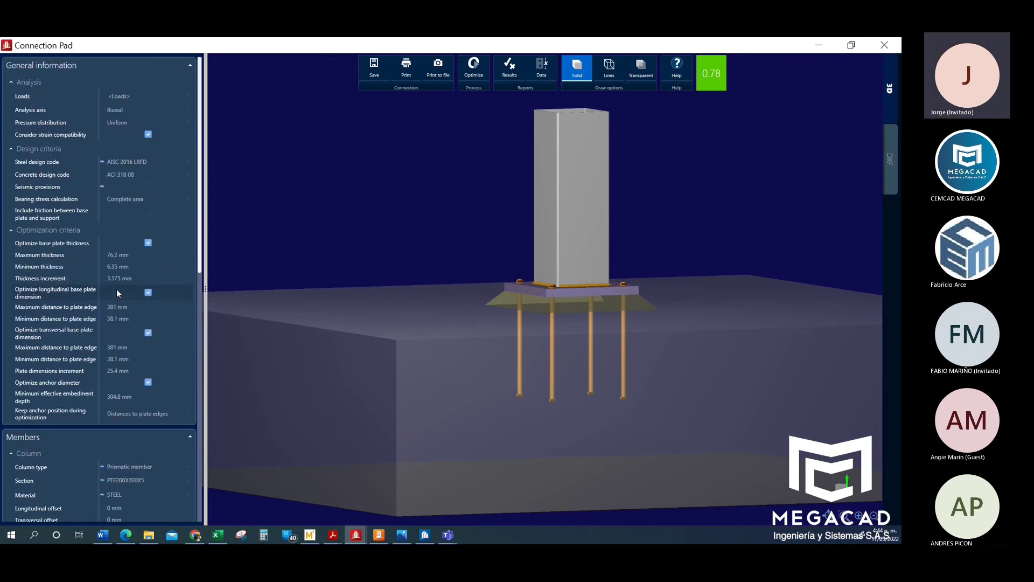
{"action": "left_click", "coordinate": [149, 187]}
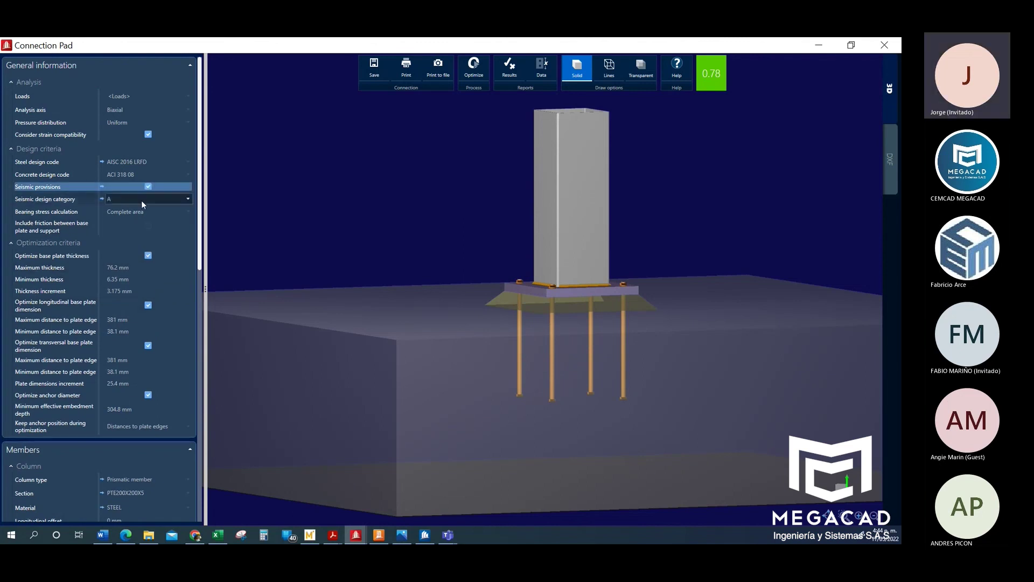
{"action": "left_click", "coordinate": [140, 202]}
{"action": "left_click", "coordinate": [140, 202]}
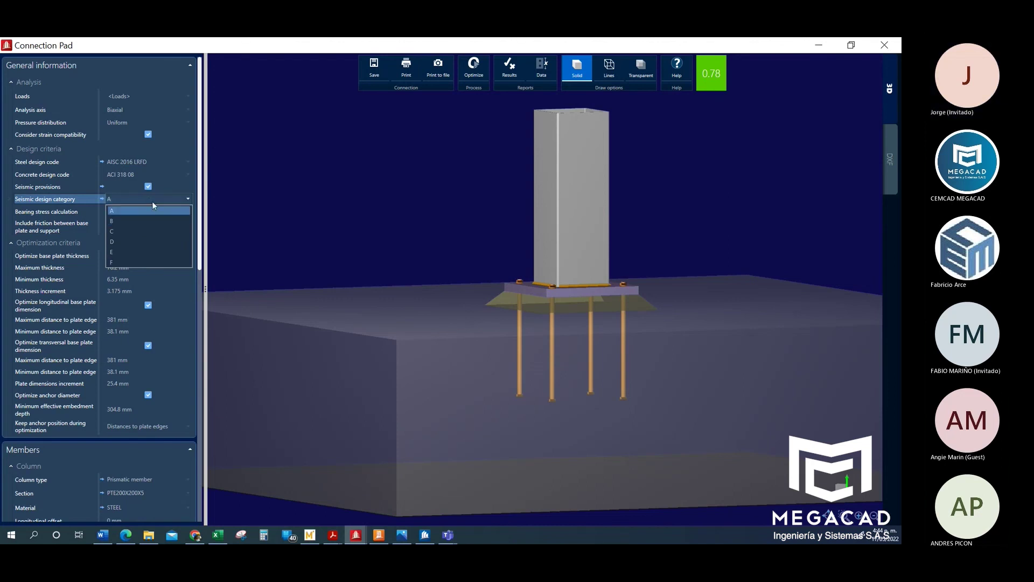
{"action": "left_click", "coordinate": [163, 242]}
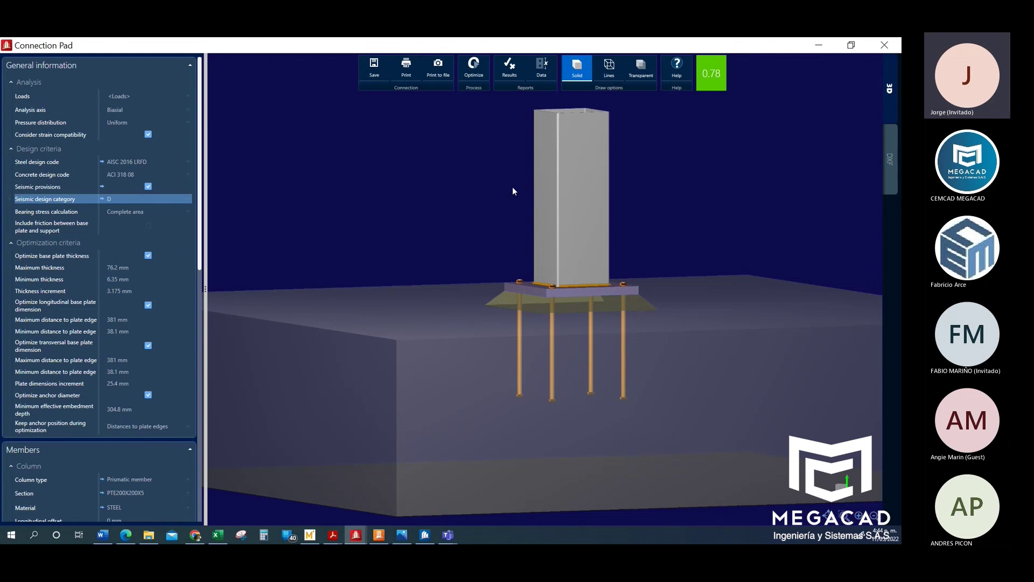
{"action": "left_click", "coordinate": [888, 46]}
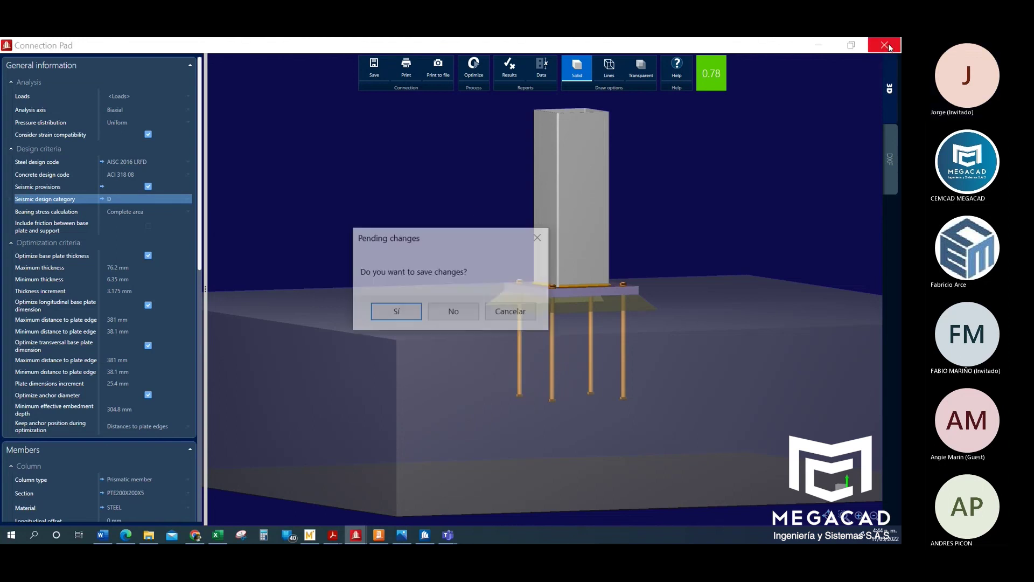
{"action": "left_click", "coordinate": [387, 313]}
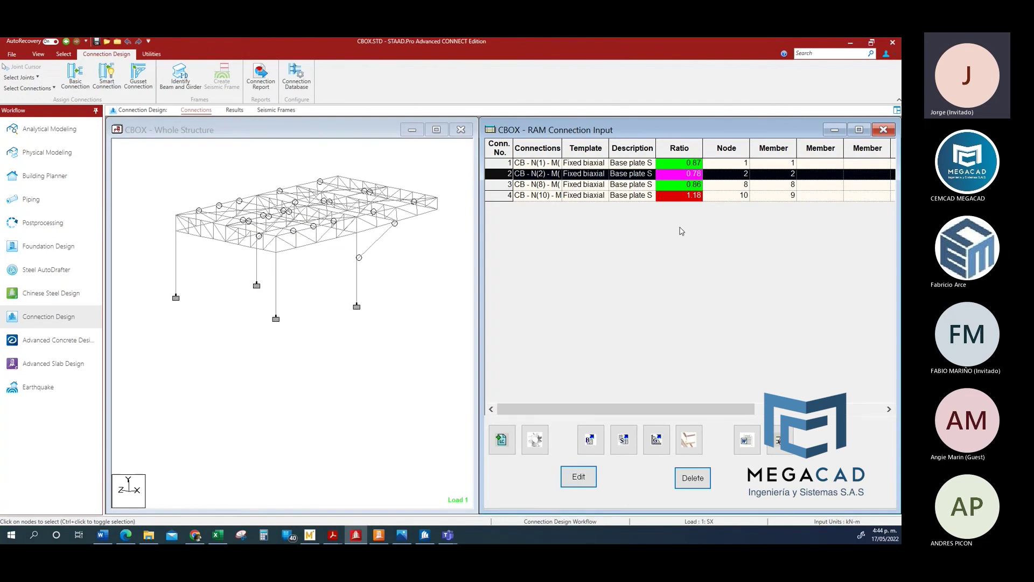
- View the available gusset plate connection types for the structure and leave without assigning any
{"action": "middle_click_drag", "start_coordinate": [327, 288], "coordinate": [306, 257]}
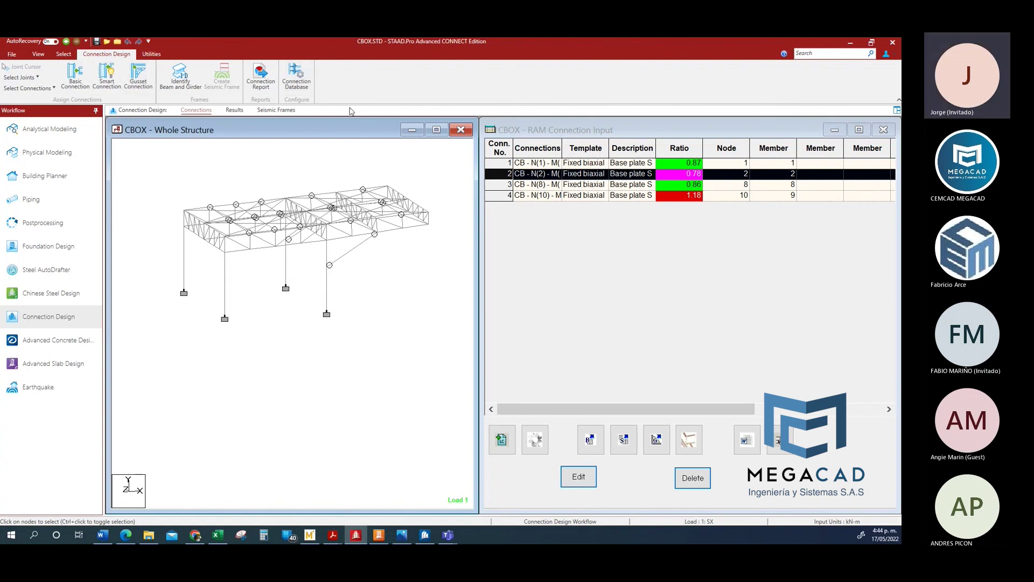
{"action": "left_click", "coordinate": [142, 86]}
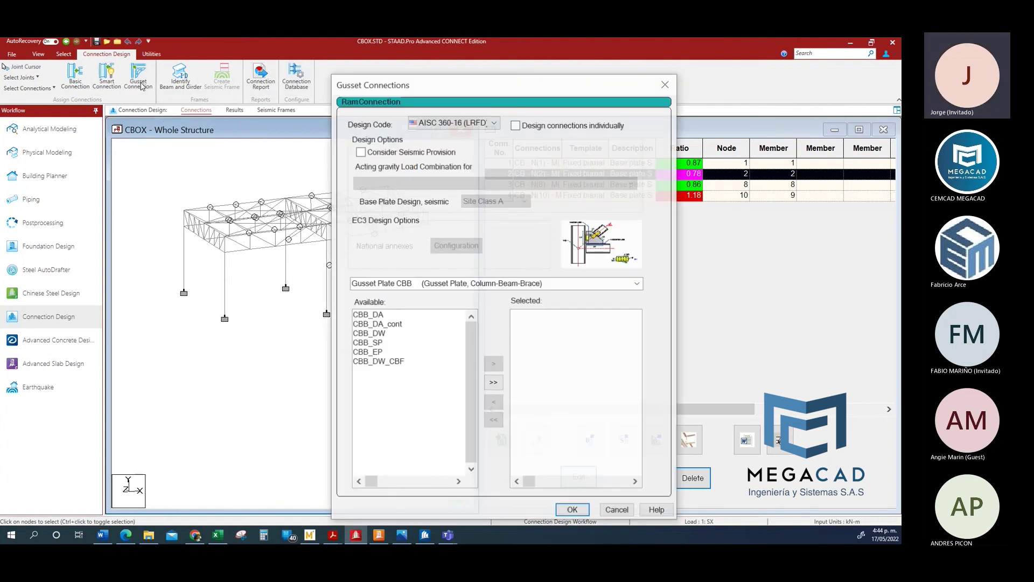
{"action": "left_click", "coordinate": [638, 283]}
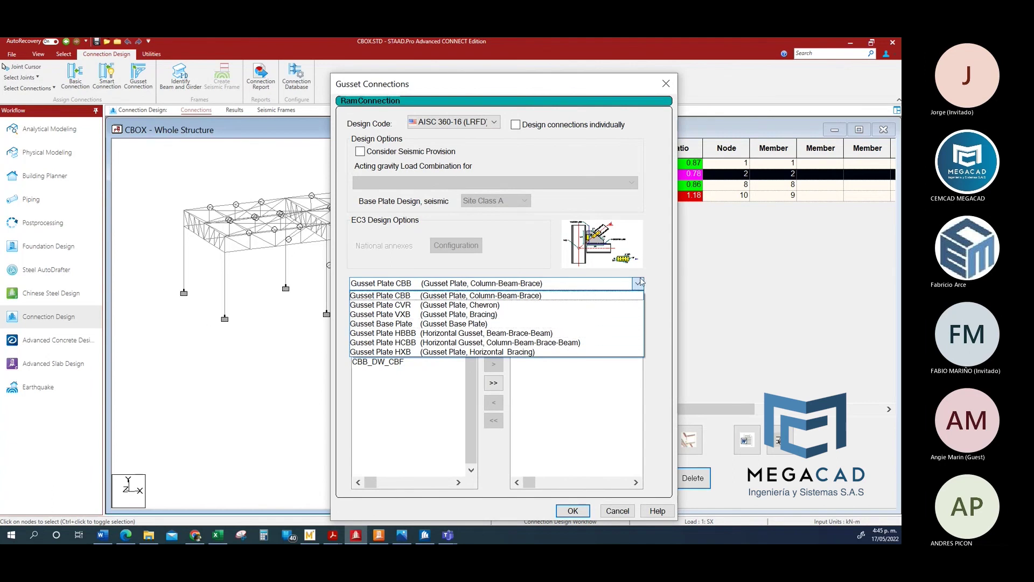
{"action": "left_click", "coordinate": [608, 511]}
{"action": "left_click", "coordinate": [616, 512]}
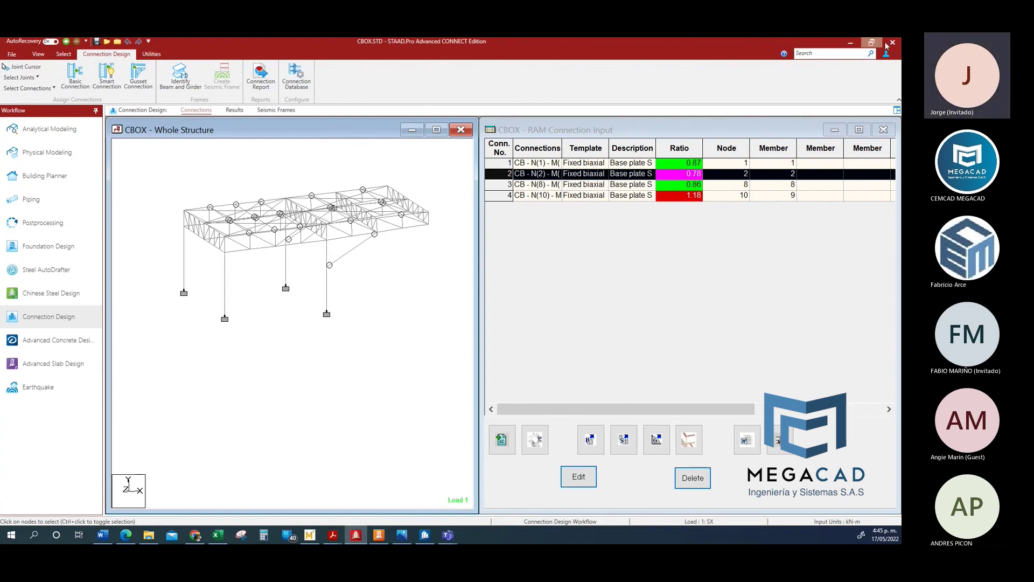
- Switch to RAM Connection Standalone and inspect the column-beam-brace gusset connection of joint 10
{"action": "left_click", "coordinate": [850, 46]}
{"action": "left_click_drag", "start_coordinate": [588, 241], "coordinate": [567, 245]}
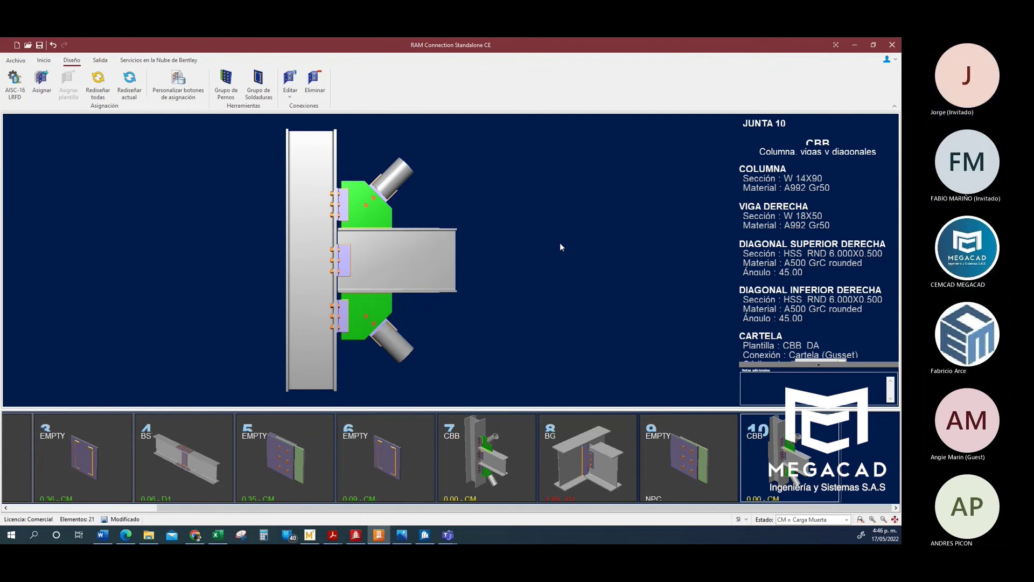
{"action": "scroll", "coordinate": [265, 243], "scroll_direction": "down", "scroll_amount": 3}
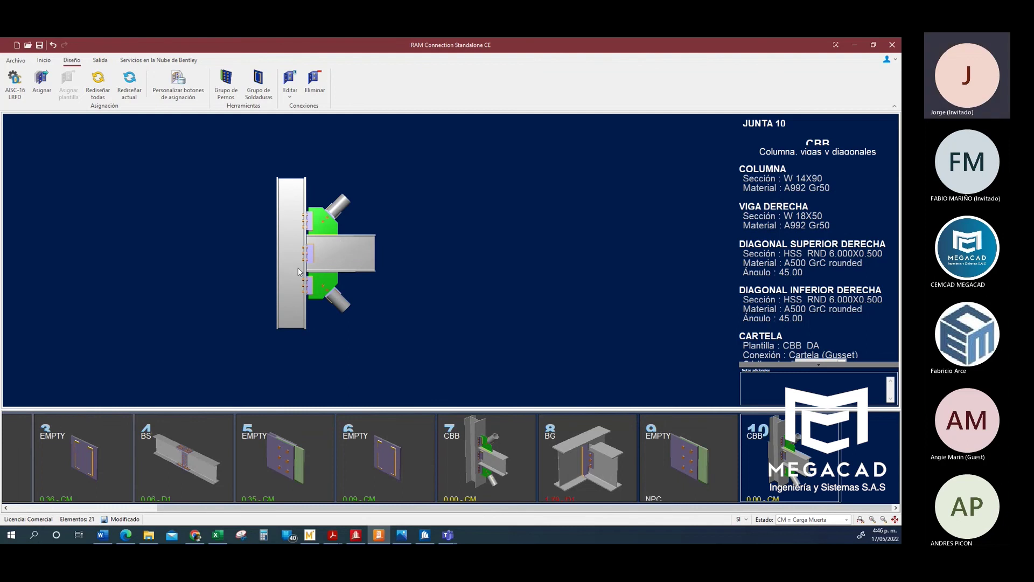
- Return to STAAD.Pro and examine the gravity load combinations offered for gusset connections with seismic provision considered, without assigning a connection
{"action": "left_click", "coordinate": [356, 536]}
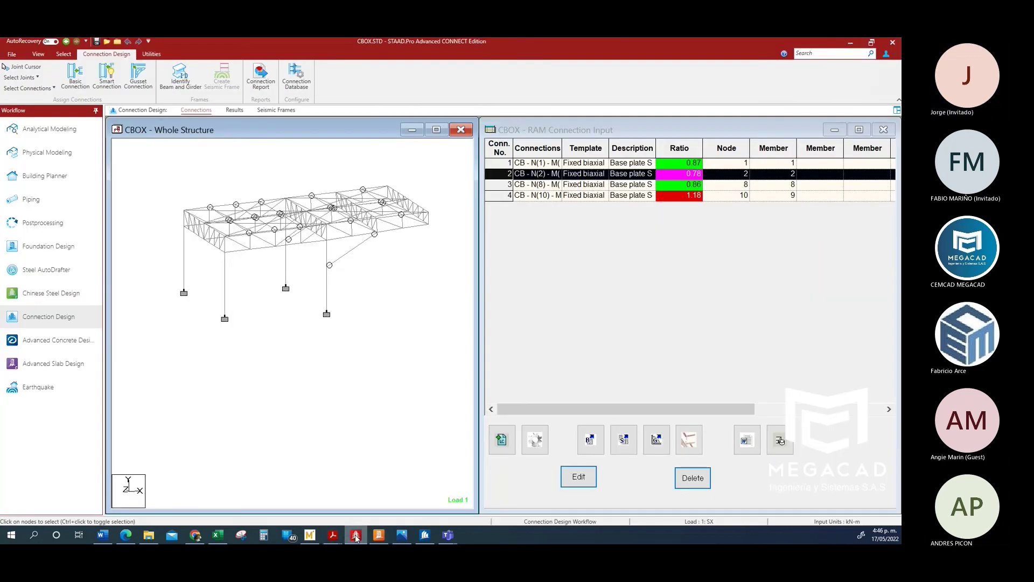
{"action": "left_click", "coordinate": [507, 197]}
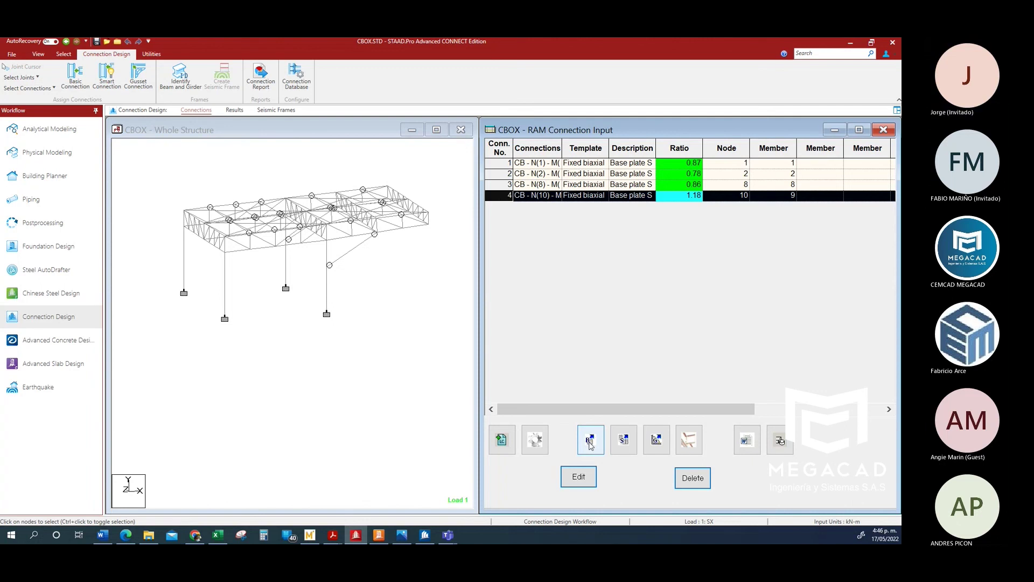
{"action": "left_click", "coordinate": [652, 445]}
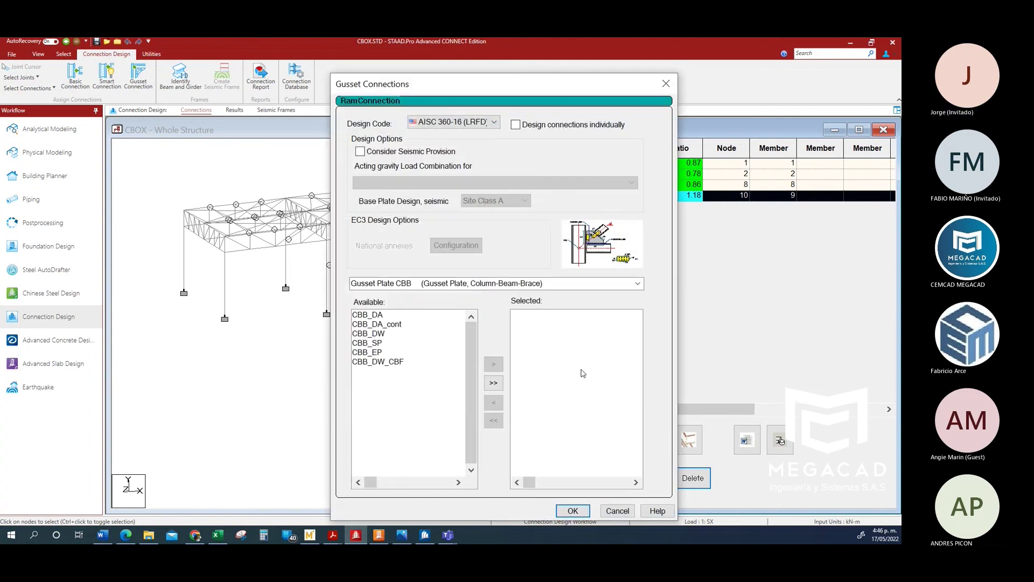
{"action": "left_click", "coordinate": [360, 151]}
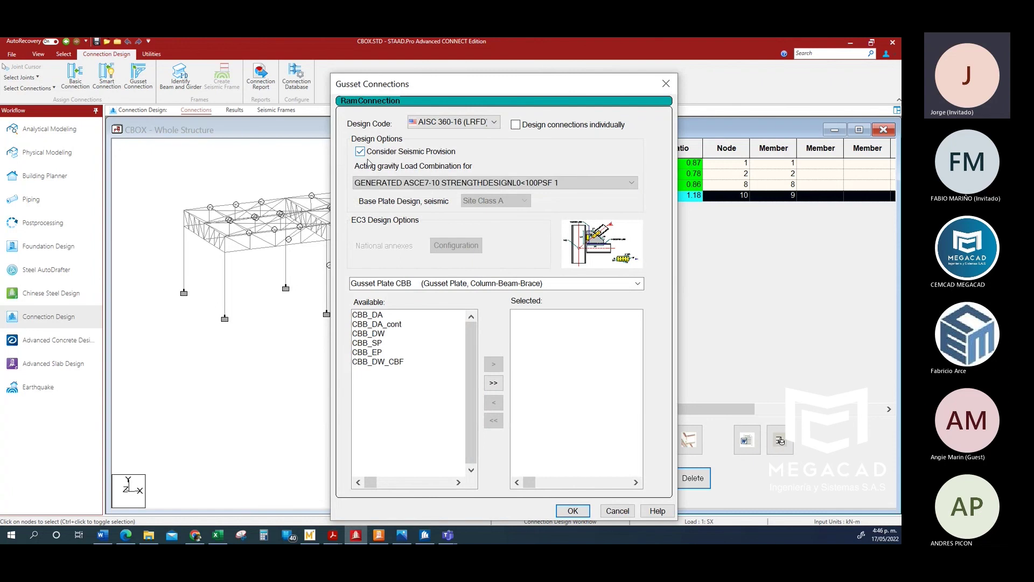
{"action": "left_click", "coordinate": [395, 186]}
{"action": "scroll", "coordinate": [451, 260], "scroll_direction": "down", "scroll_amount": 4}
{"action": "scroll", "coordinate": [452, 260], "scroll_direction": "up", "scroll_amount": 4}
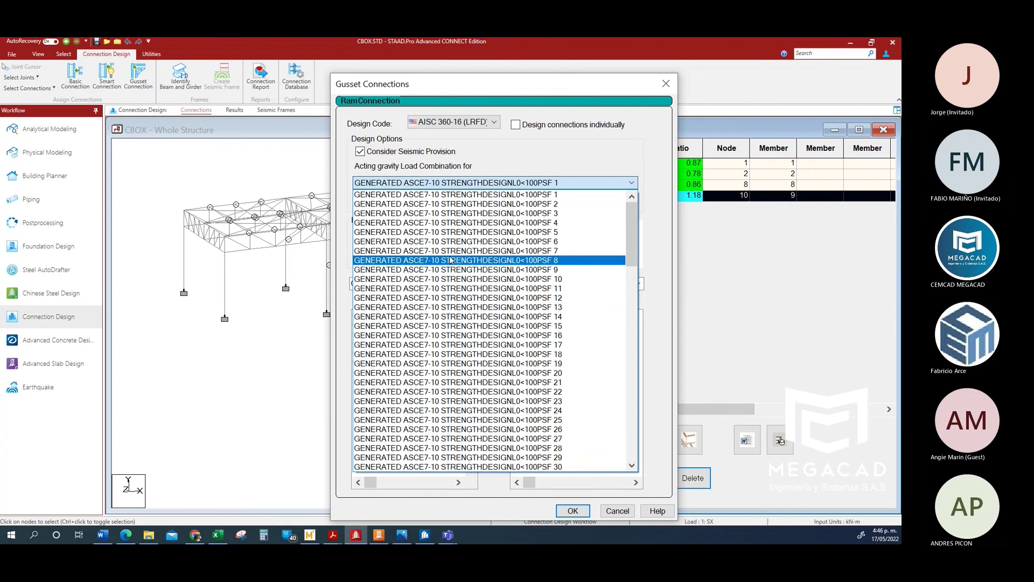
{"action": "scroll", "coordinate": [483, 205], "scroll_direction": "down", "scroll_amount": 2}
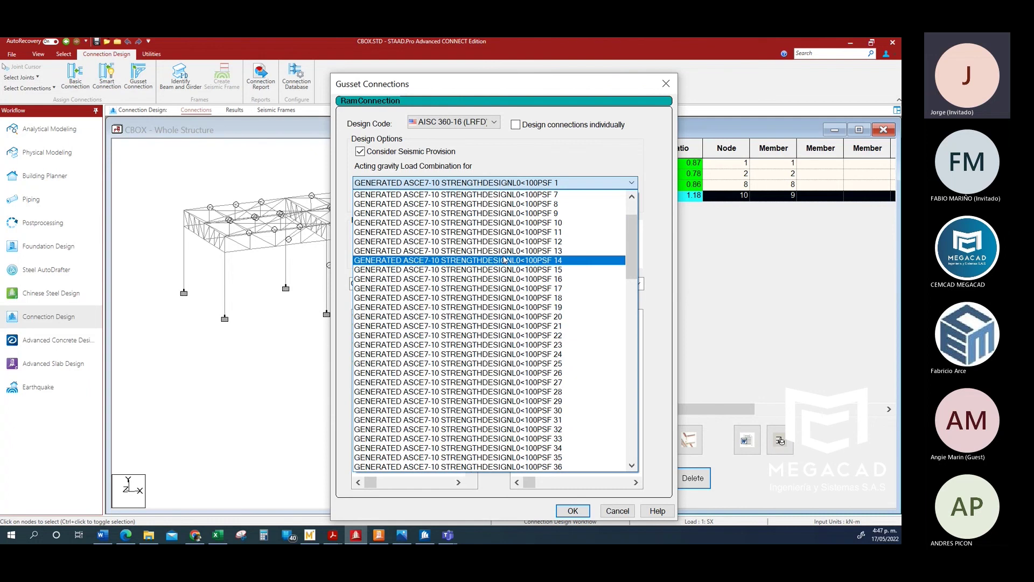
{"action": "scroll", "coordinate": [498, 264], "scroll_direction": "down", "scroll_amount": 1}
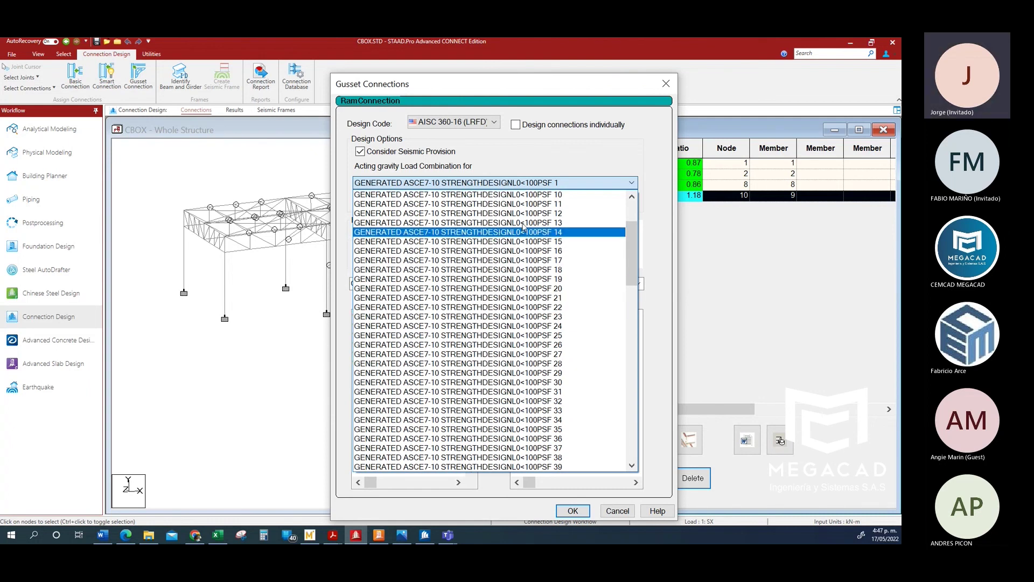
{"action": "left_click", "coordinate": [666, 83]}
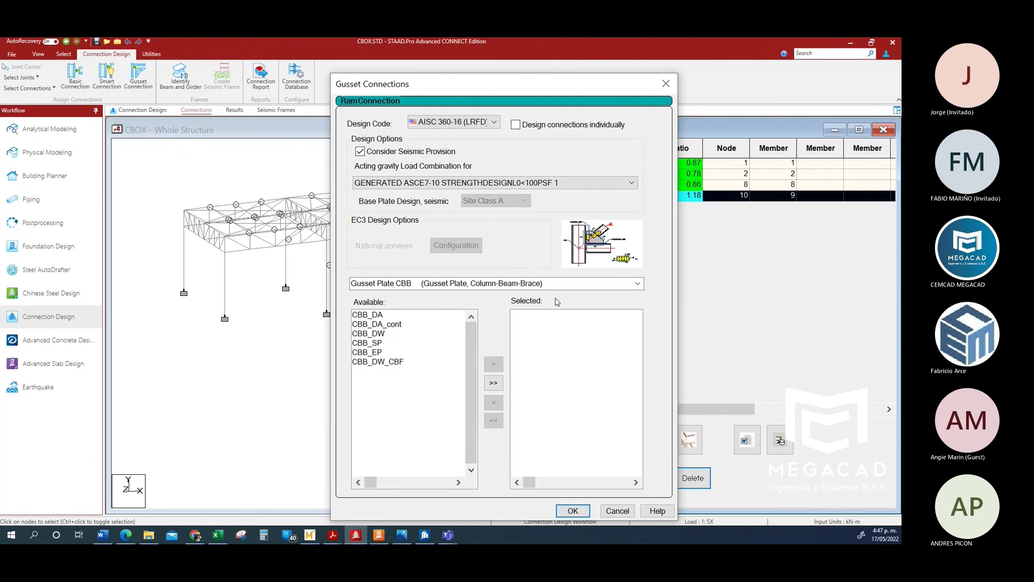
{"action": "left_click", "coordinate": [662, 88]}
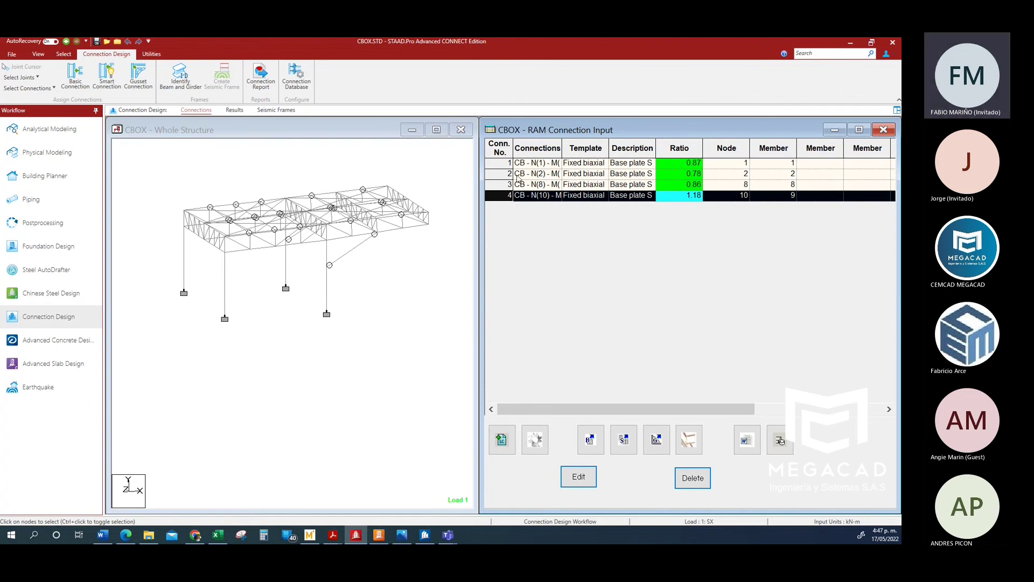
- Open the base plate connection at node 2 and review its design, optimization, plate, support and anchor parameters
{"action": "left_click", "coordinate": [519, 174]}
{"action": "left_click", "coordinate": [780, 440]}
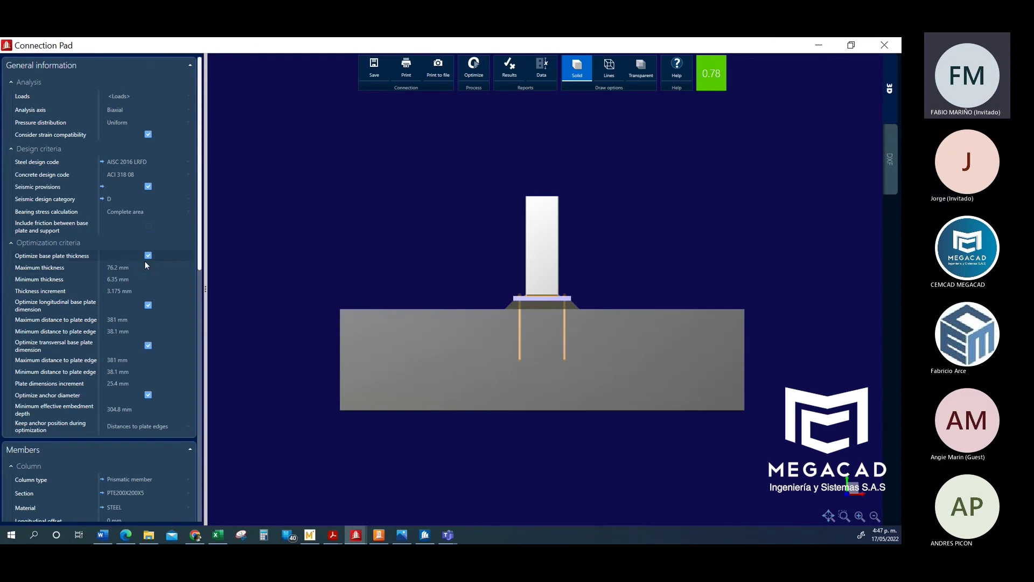
{"action": "scroll", "coordinate": [144, 265], "scroll_direction": "down", "scroll_amount": 1}
{"action": "scroll", "coordinate": [145, 261], "scroll_direction": "down", "scroll_amount": 2}
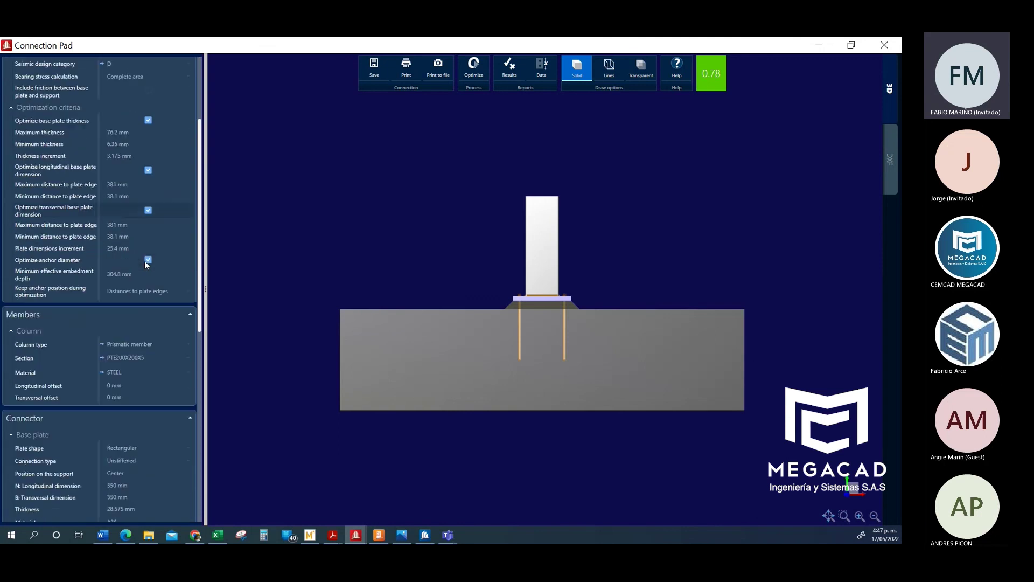
{"action": "scroll", "coordinate": [145, 261], "scroll_direction": "up", "scroll_amount": 3}
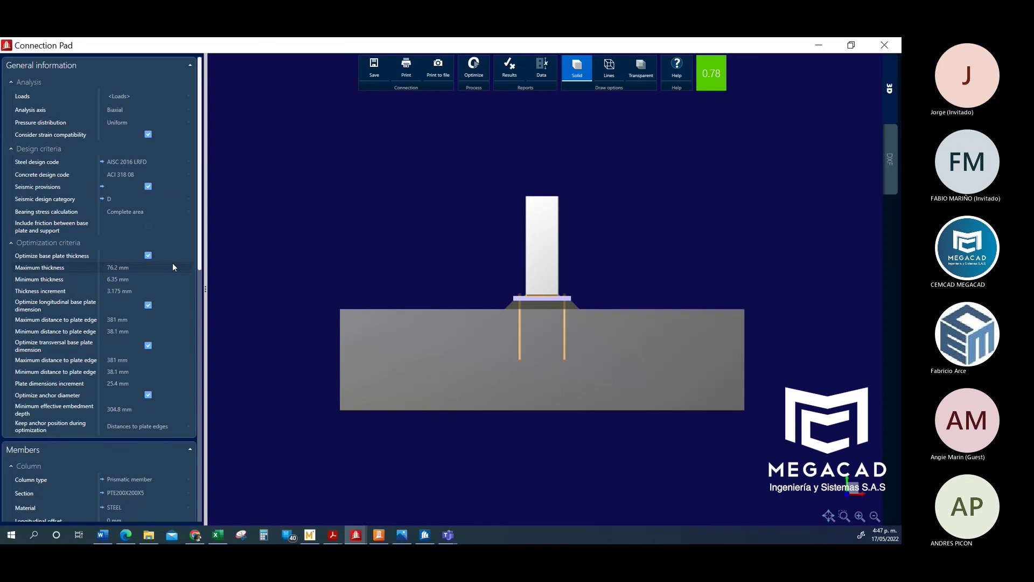
{"action": "scroll", "coordinate": [153, 252], "scroll_direction": "down", "scroll_amount": 5}
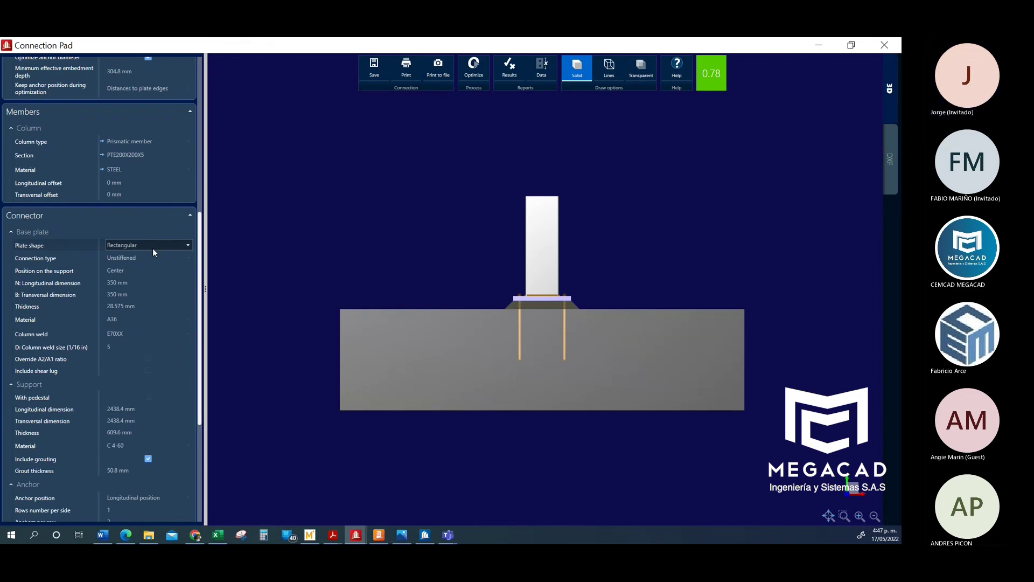
{"action": "scroll", "coordinate": [153, 250], "scroll_direction": "down", "scroll_amount": 3}
{"action": "scroll", "coordinate": [153, 248], "scroll_direction": "down", "scroll_amount": 3}
{"action": "scroll", "coordinate": [153, 248], "scroll_direction": "up", "scroll_amount": 4}
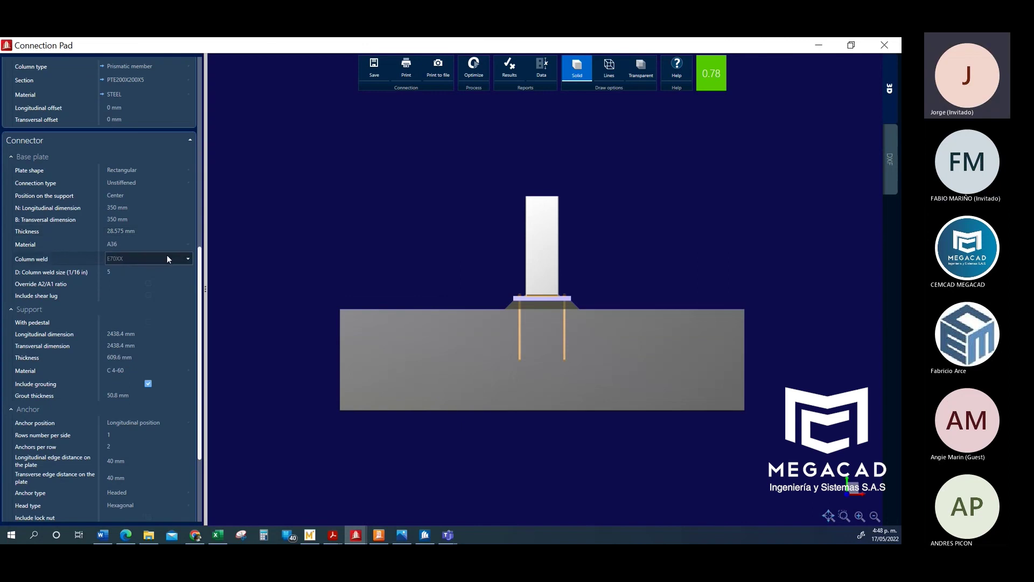
{"action": "scroll", "coordinate": [115, 285], "scroll_direction": "up", "scroll_amount": 10}
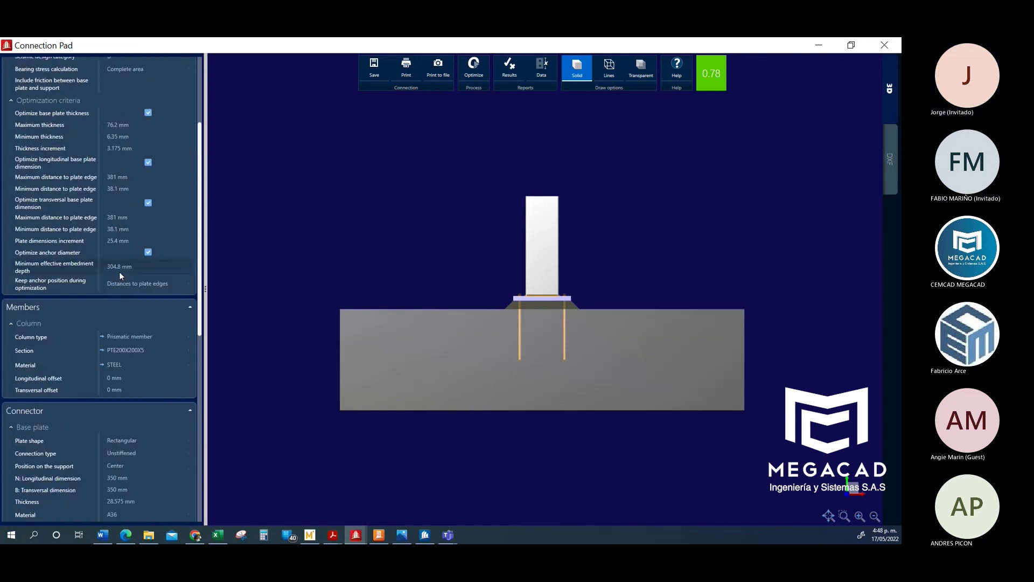
{"action": "scroll", "coordinate": [122, 266], "scroll_direction": "up", "scroll_amount": 2}
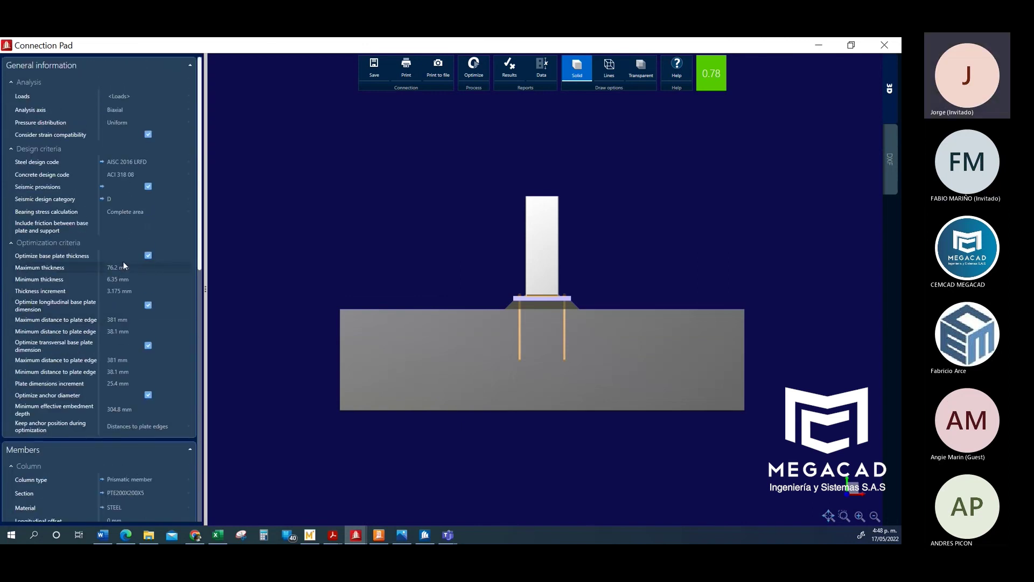
- Review the base plate parameters of the node 2 connection and add a pedestal to its support
{"action": "scroll", "coordinate": [129, 244], "scroll_direction": "down", "scroll_amount": 4}
{"action": "scroll", "coordinate": [129, 244], "scroll_direction": "up", "scroll_amount": 4}
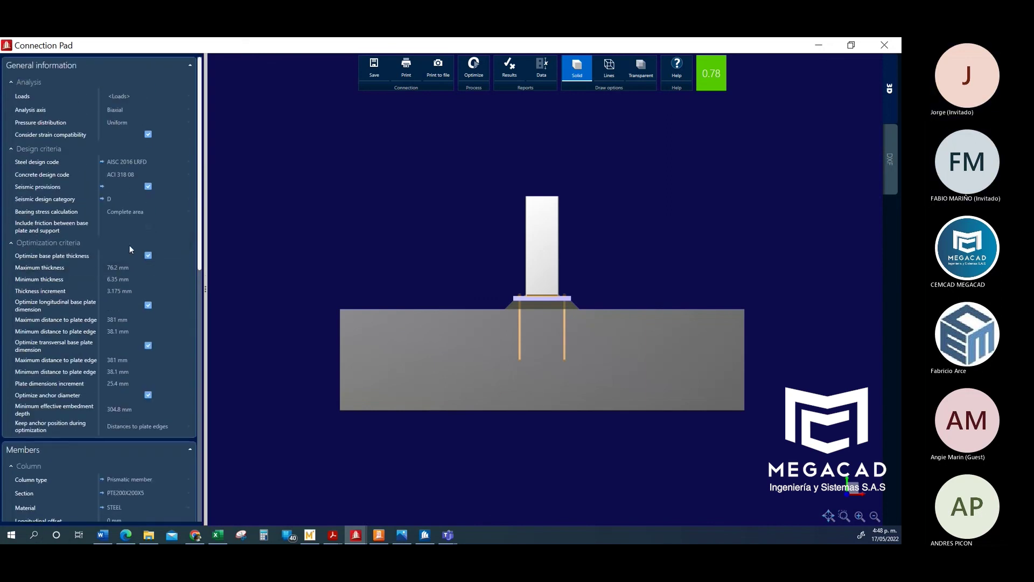
{"action": "scroll", "coordinate": [129, 249], "scroll_direction": "down", "scroll_amount": 2}
{"action": "scroll", "coordinate": [129, 246], "scroll_direction": "down", "scroll_amount": 10}
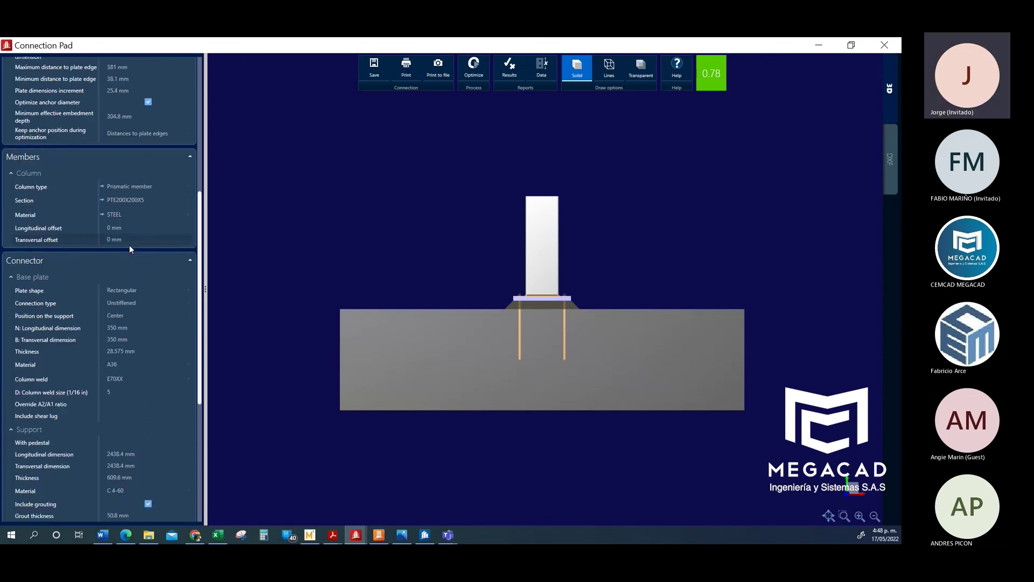
{"action": "scroll", "coordinate": [131, 242], "scroll_direction": "down", "scroll_amount": 2}
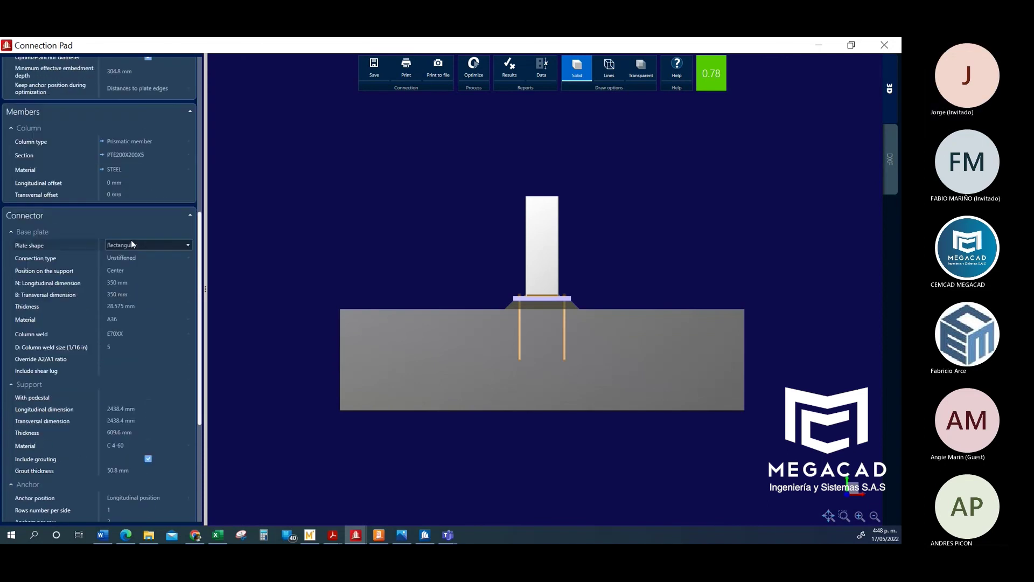
{"action": "scroll", "coordinate": [131, 241], "scroll_direction": "down", "scroll_amount": 2}
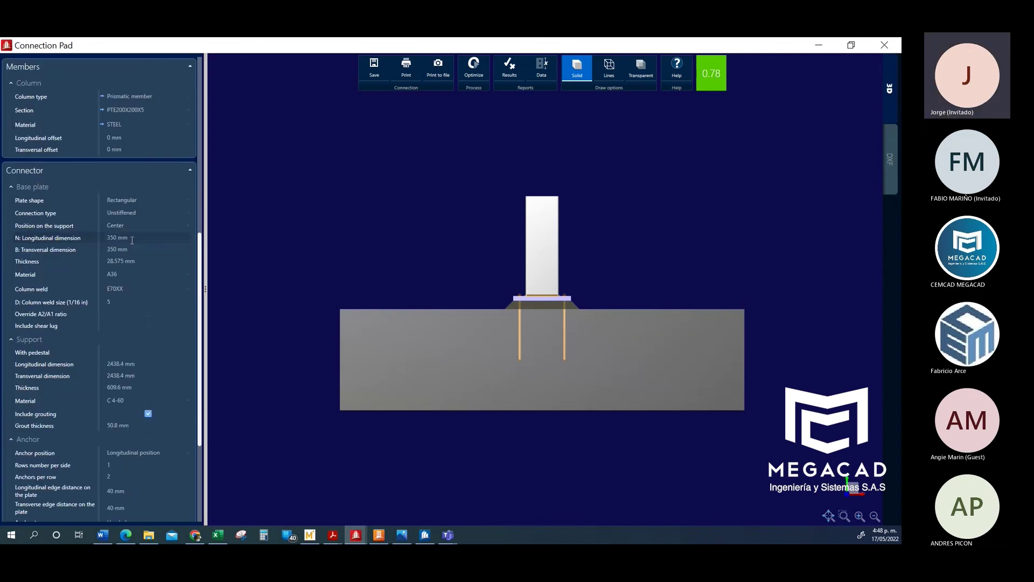
{"action": "left_click", "coordinate": [148, 351]}
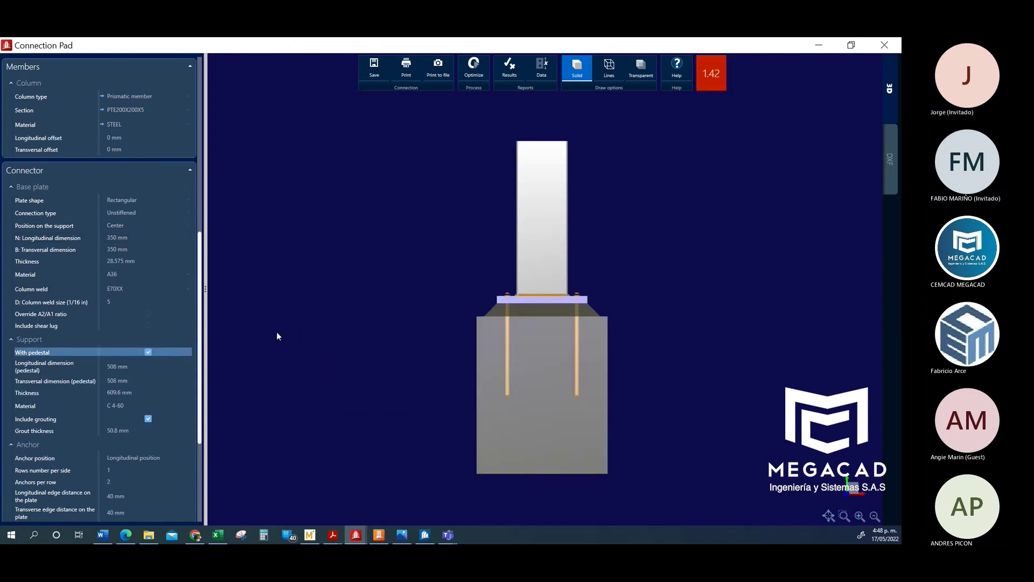
{"action": "middle_click_drag", "start_coordinate": [510, 318], "coordinate": [512, 345]}
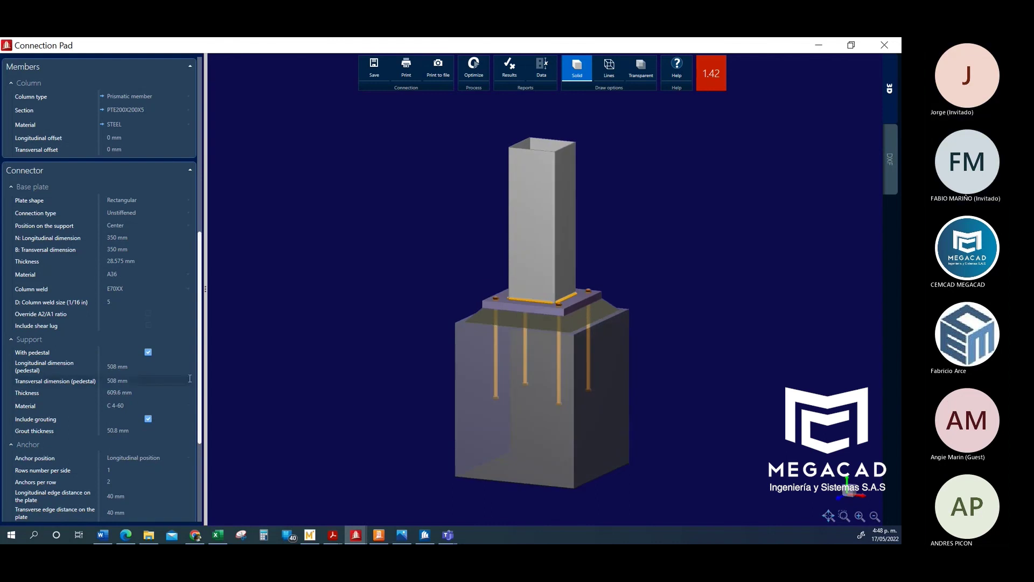
- Try primary tension reinforcement with no. 8 bars for the anchors, and switch the tension reinforcement off again
{"action": "scroll", "coordinate": [162, 350], "scroll_direction": "down", "scroll_amount": 5}
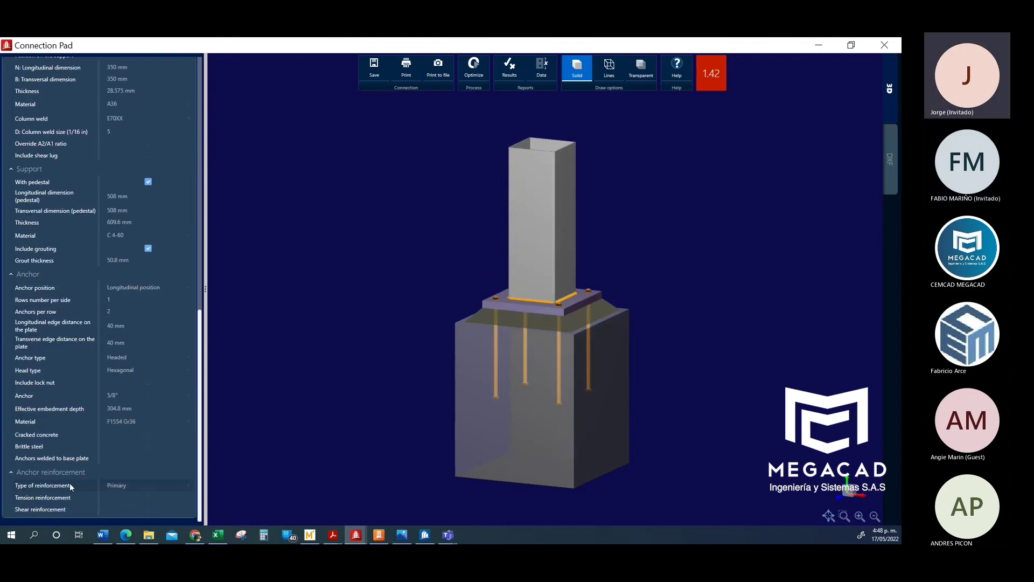
{"action": "left_click", "coordinate": [166, 484]}
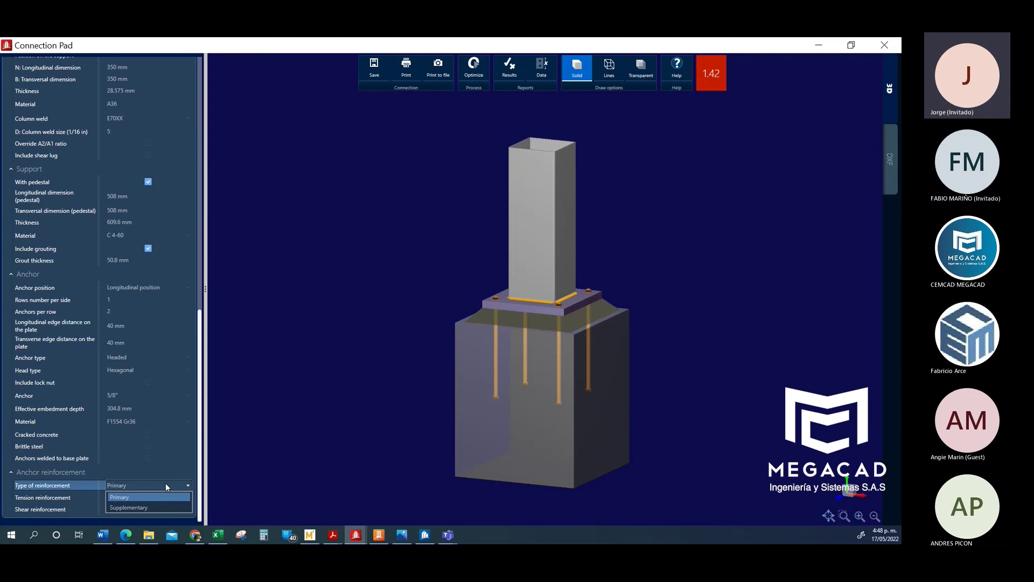
{"action": "left_click", "coordinate": [154, 498]}
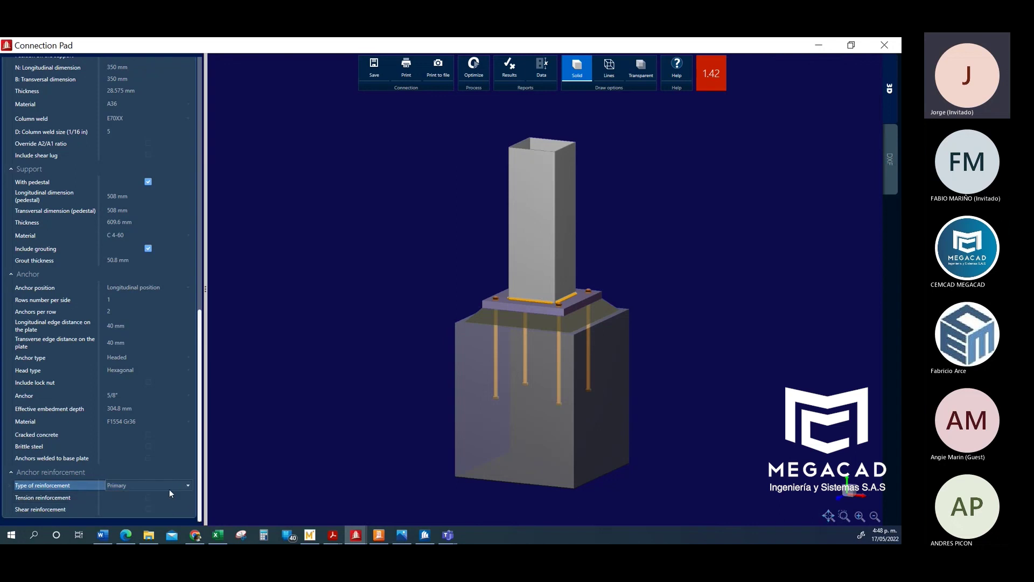
{"action": "left_click", "coordinate": [149, 497]}
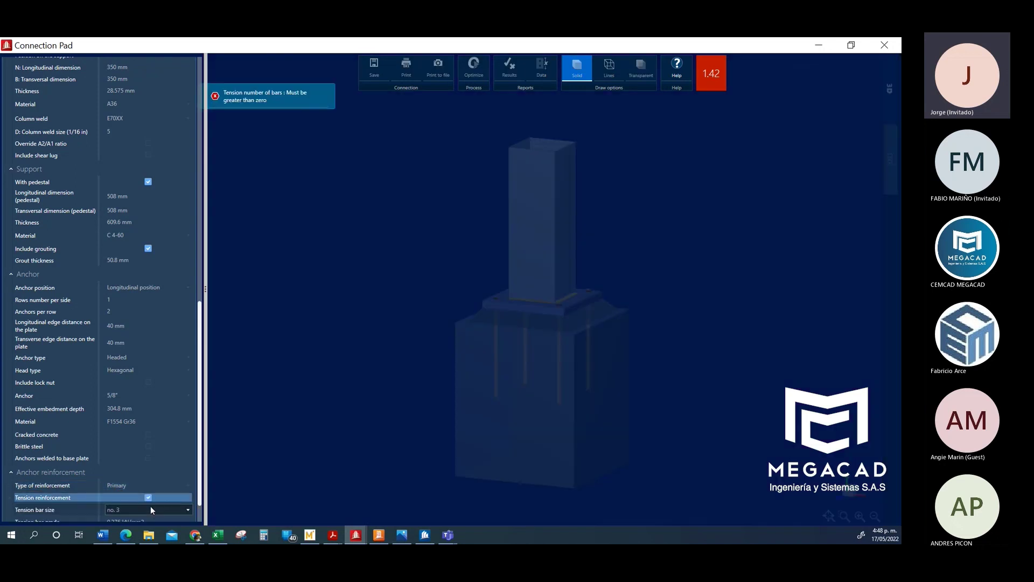
{"action": "scroll", "coordinate": [154, 493], "scroll_direction": "down", "scroll_amount": 2}
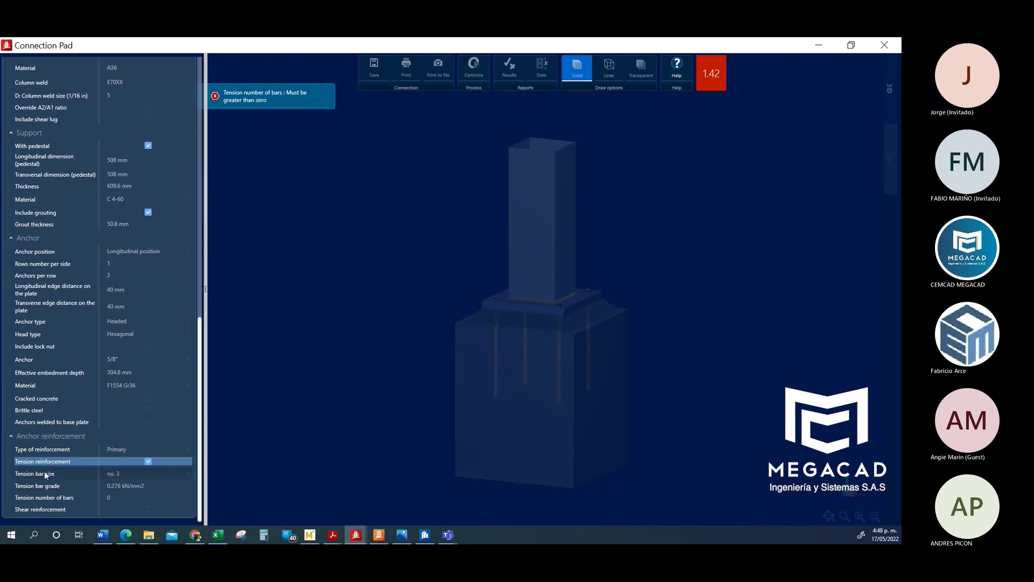
{"action": "left_click", "coordinate": [184, 474]}
{"action": "left_click", "coordinate": [184, 474]}
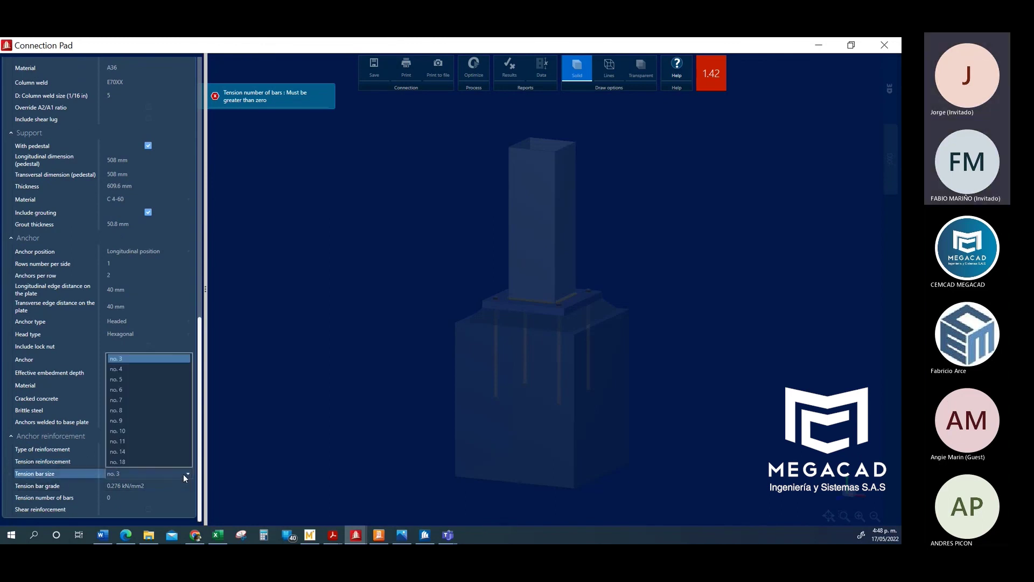
{"action": "left_click", "coordinate": [164, 409]}
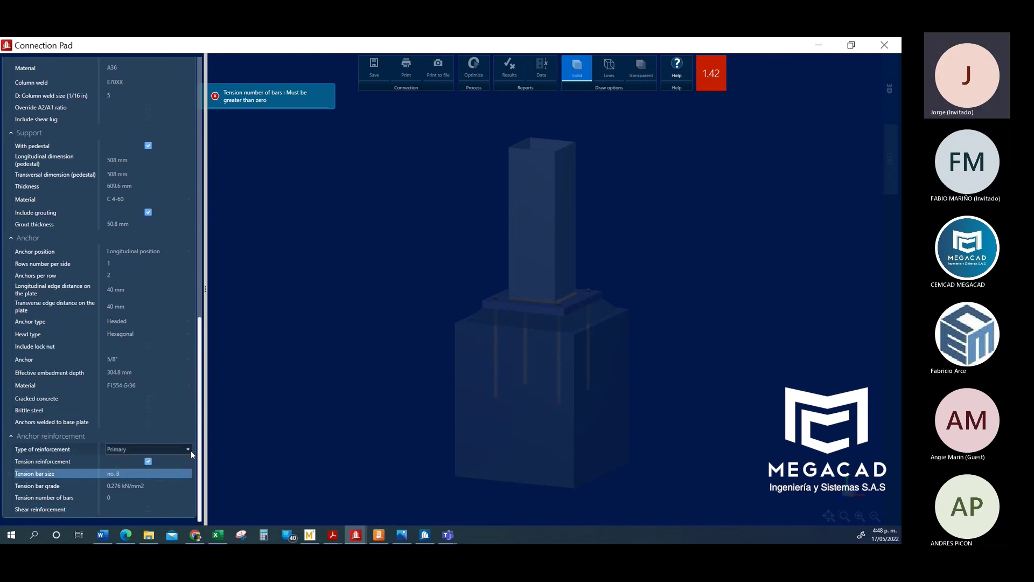
{"action": "left_click", "coordinate": [150, 460]}
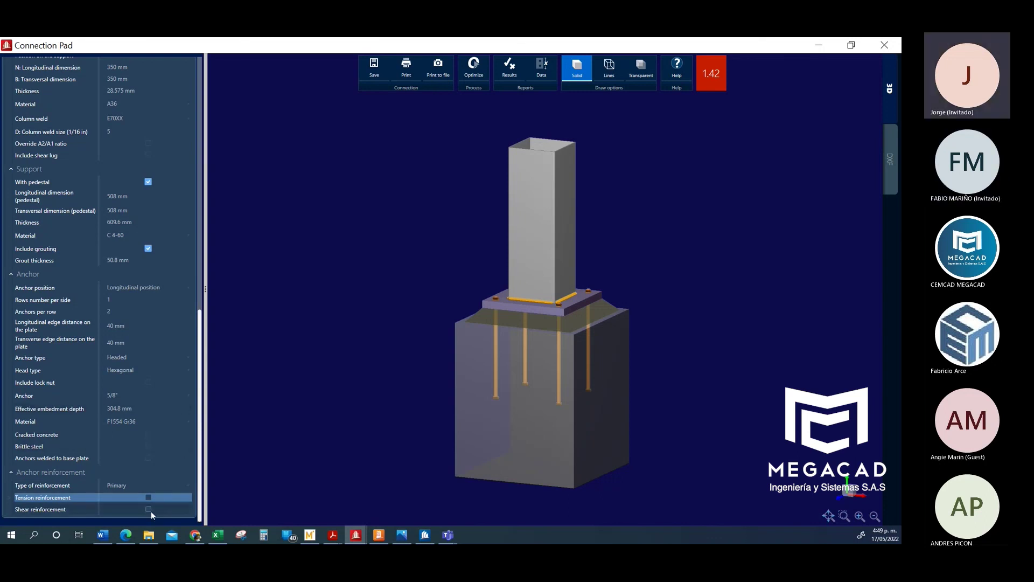
- Set the support's concrete material to C 5-60 from the United States group
{"action": "left_click", "coordinate": [130, 237]}
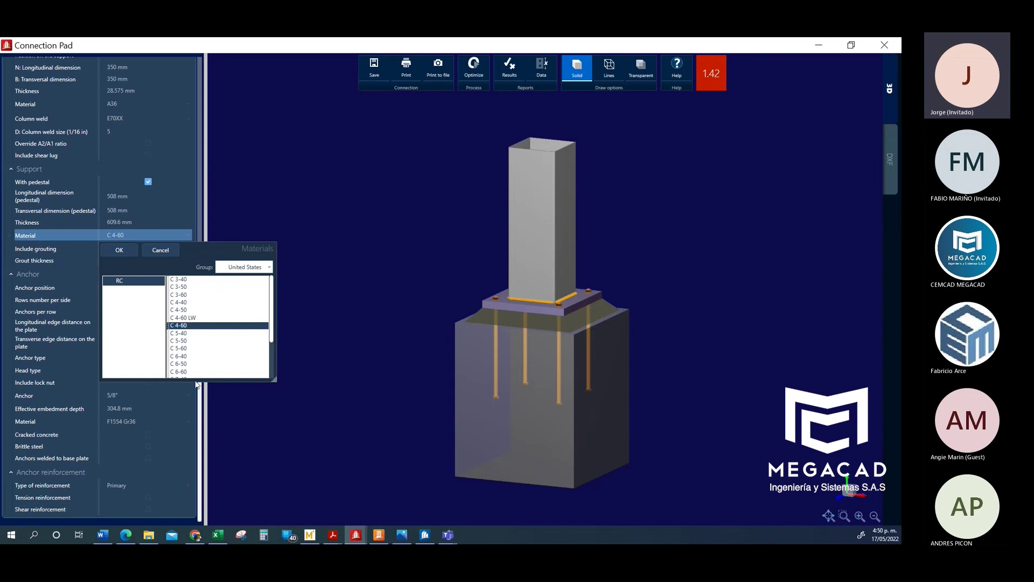
{"action": "left_click", "coordinate": [186, 350]}
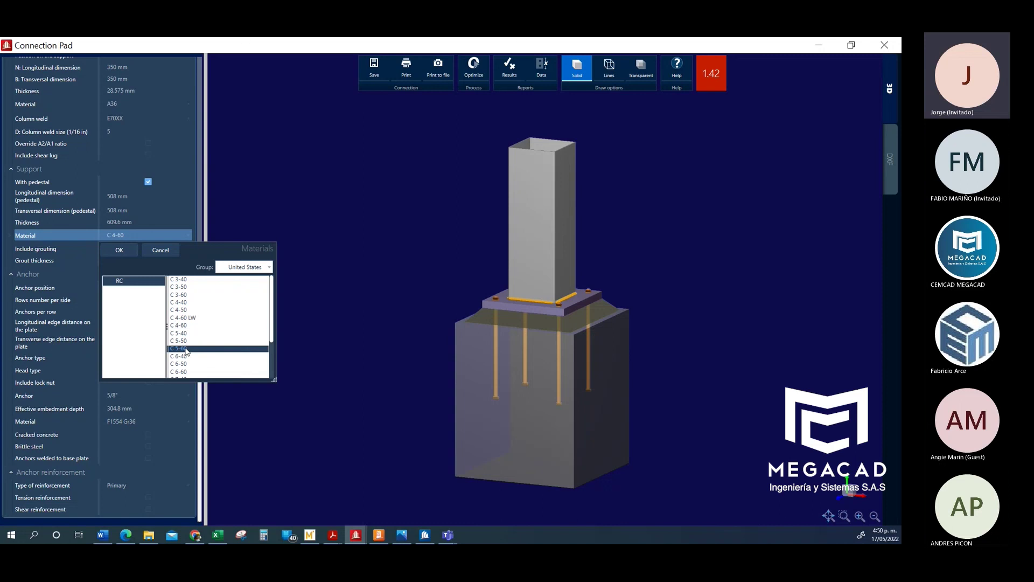
{"action": "left_click", "coordinate": [120, 250]}
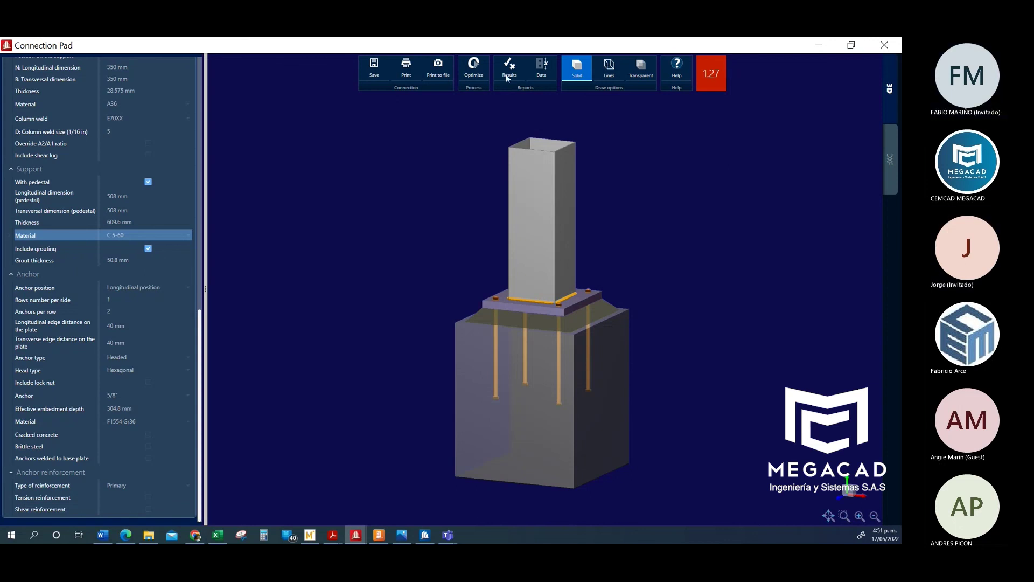
{"action": "scroll", "coordinate": [325, 233], "scroll_direction": "down", "scroll_amount": 3}
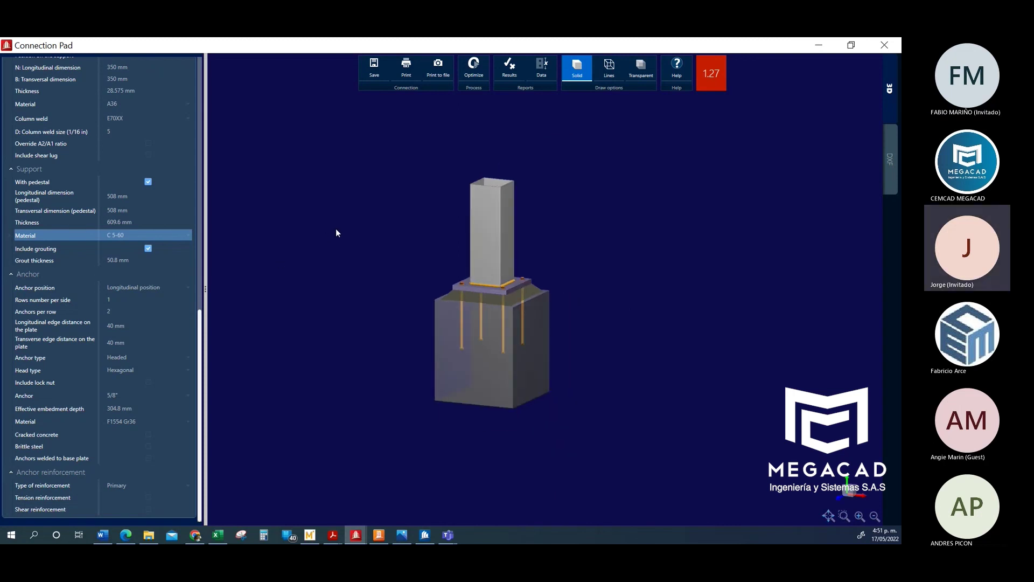
{"action": "scroll", "coordinate": [480, 209], "scroll_direction": "up", "scroll_amount": 2}
{"action": "scroll", "coordinate": [479, 205], "scroll_direction": "up", "scroll_amount": 2}
{"action": "scroll", "coordinate": [641, 145], "scroll_direction": "down", "scroll_amount": 3}
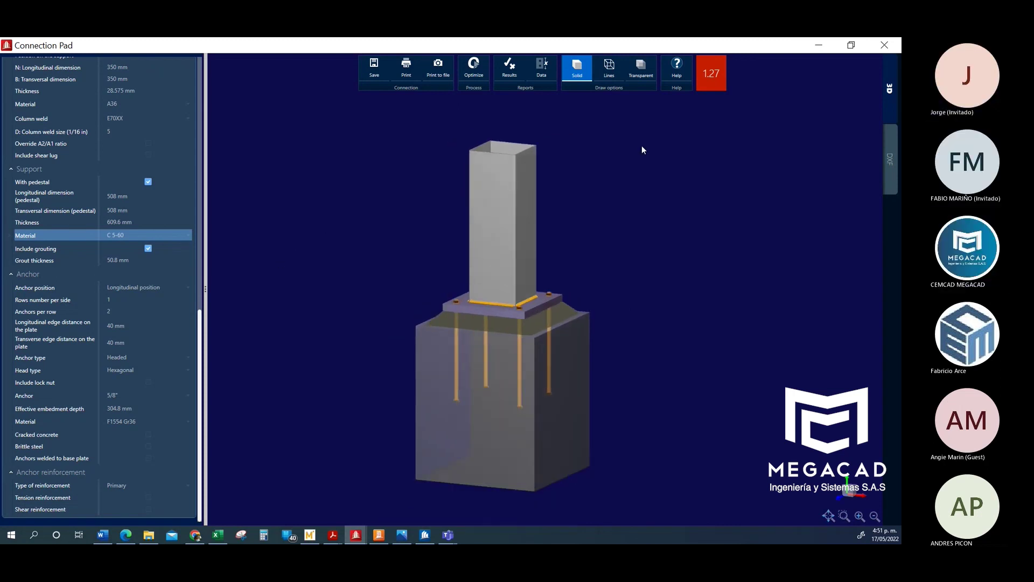
- Switch to RAM Connection Standalone and view the data of a new beam-to-column-flange (BCF) joint
{"action": "left_click", "coordinate": [383, 536]}
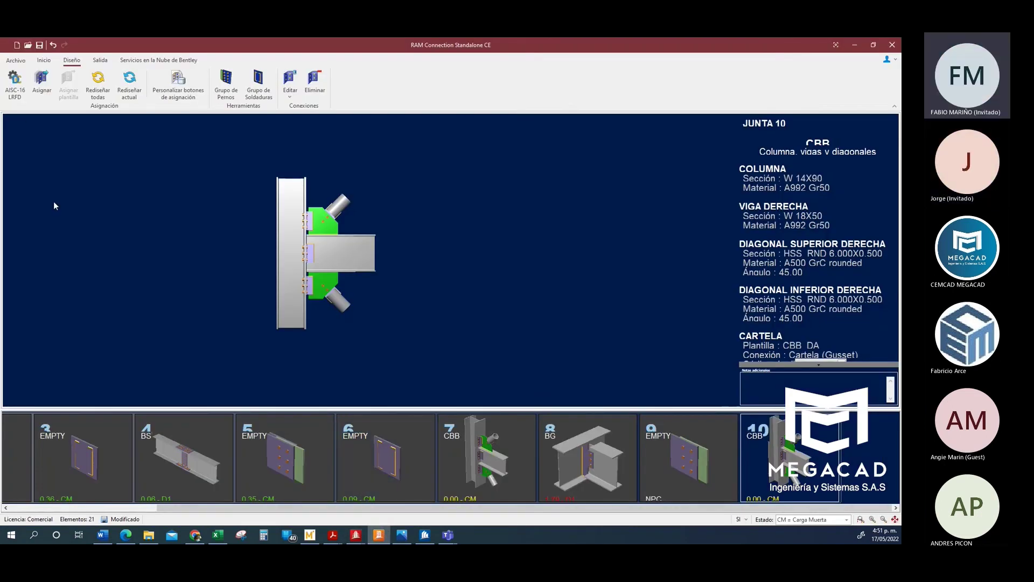
{"action": "left_click", "coordinate": [43, 60]}
{"action": "left_click", "coordinate": [14, 82]}
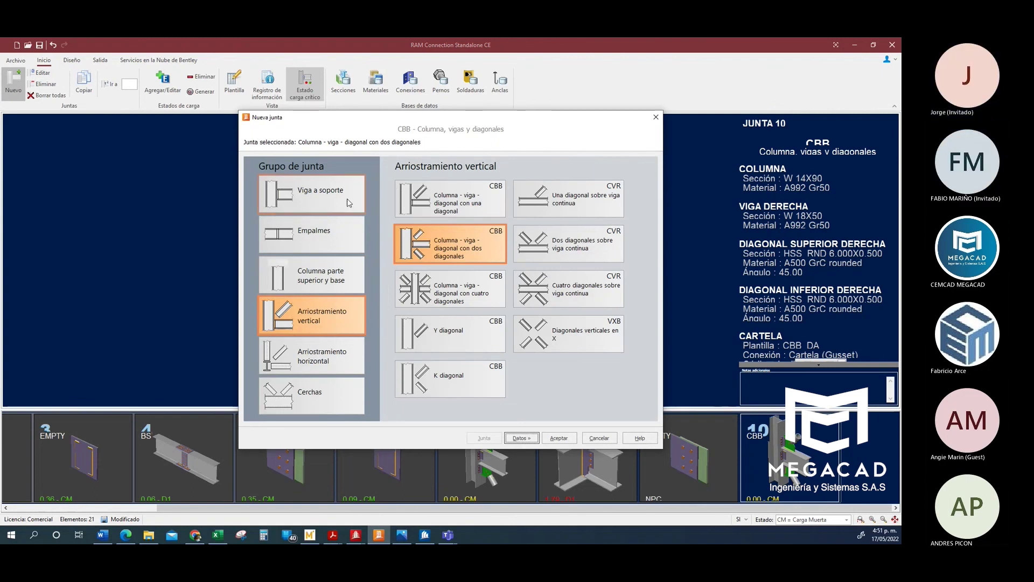
{"action": "left_click", "coordinate": [312, 195]}
{"action": "left_click", "coordinate": [466, 192]}
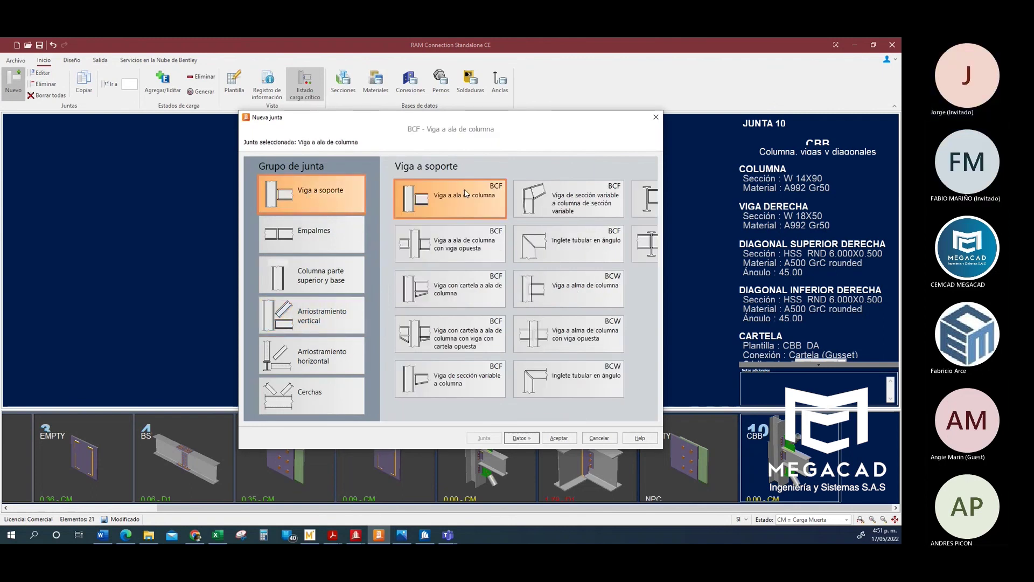
{"action": "left_click", "coordinate": [529, 441]}
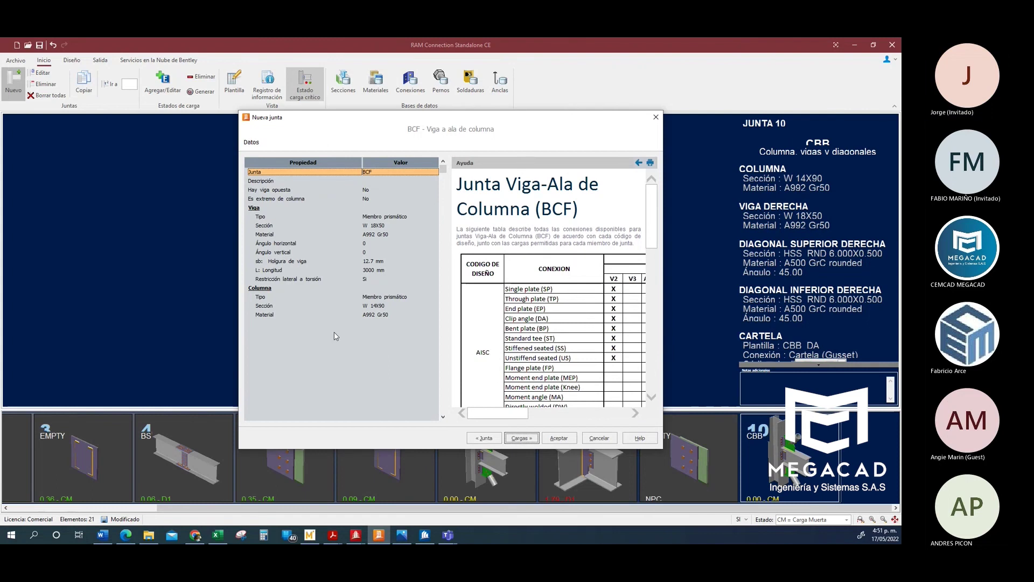
- Examine the choices for the beam's lateral torsional restraint, and leave without creating the new joint
{"action": "left_click", "coordinate": [310, 280]}
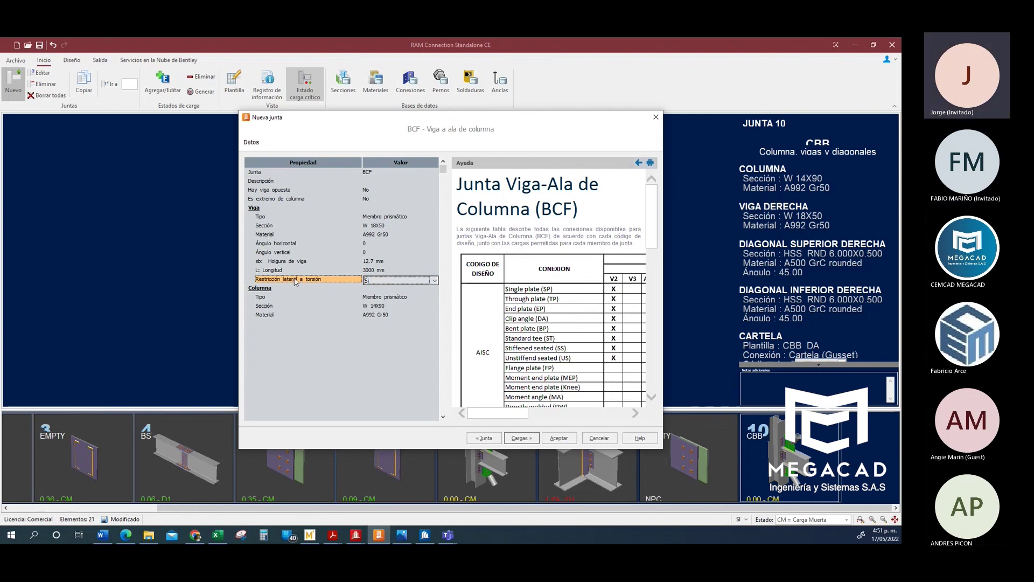
{"action": "left_click", "coordinate": [389, 281]}
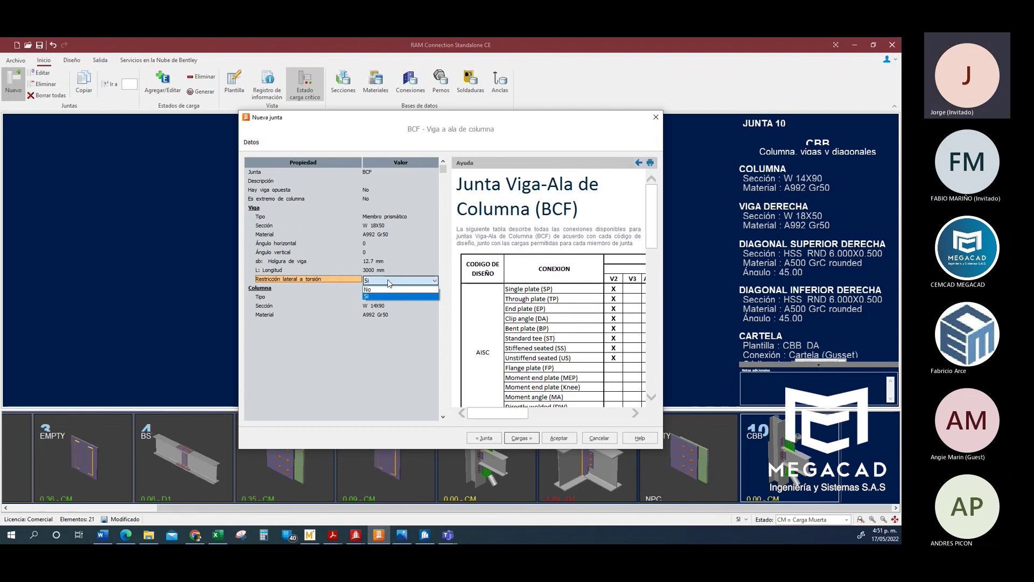
{"action": "left_click", "coordinate": [389, 281]}
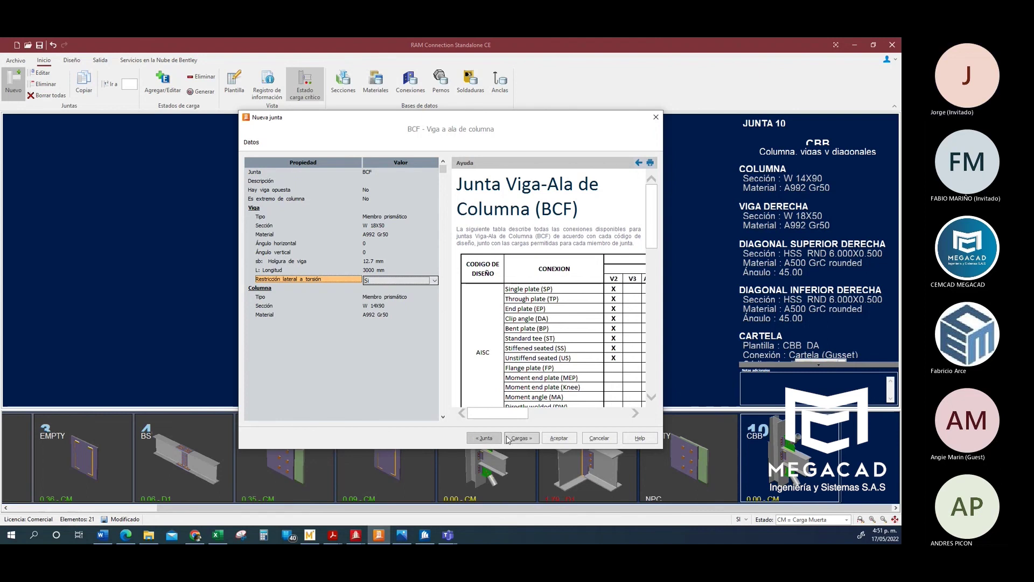
{"action": "left_click", "coordinate": [599, 438]}
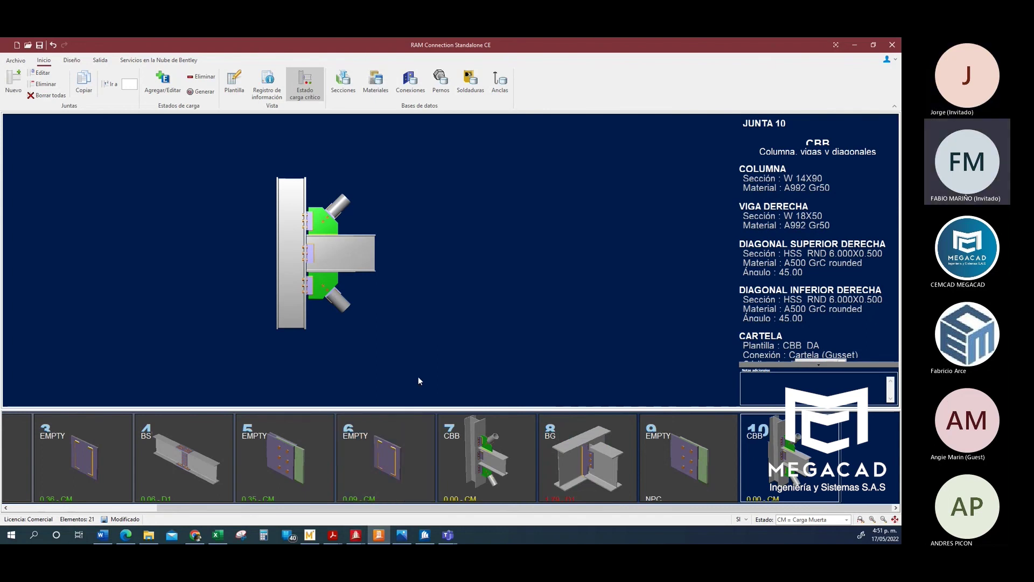
- Return to STAAD.Pro and close the node 2 base plate editor in Connection Pad
{"action": "mouse_move", "coordinate": [355, 534]}
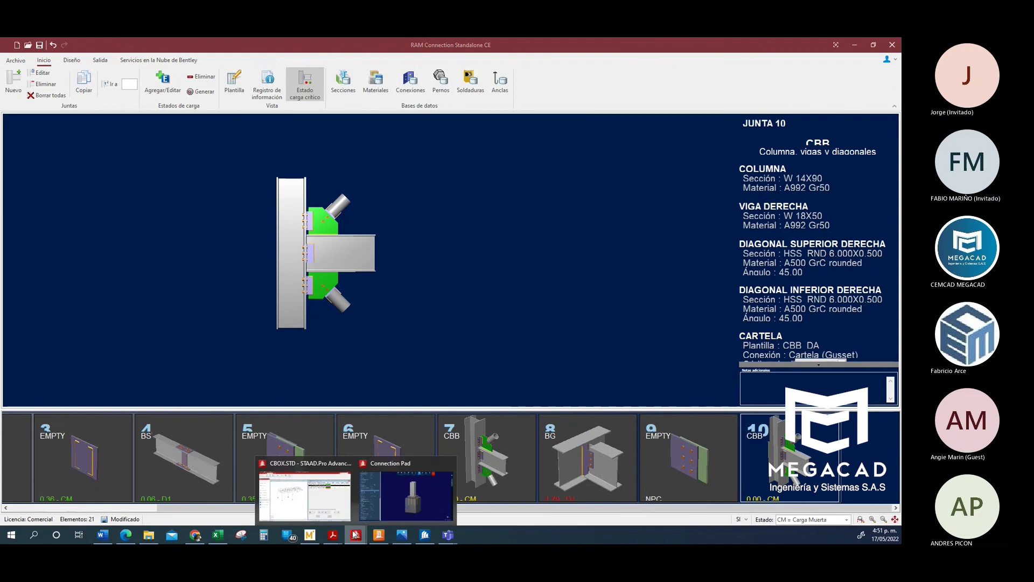
{"action": "left_click", "coordinate": [304, 496]}
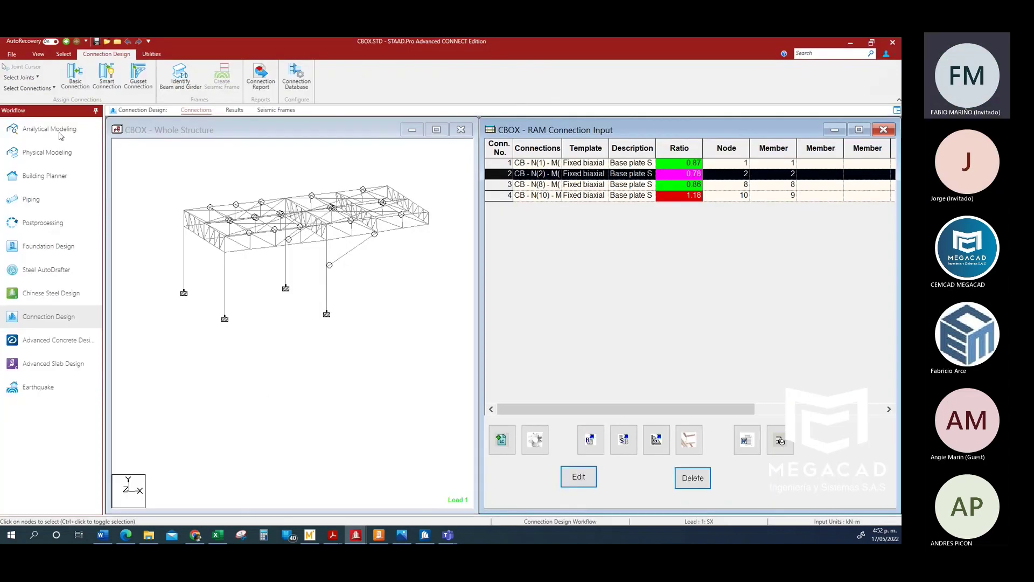
{"action": "mouse_move", "coordinate": [357, 536]}
{"action": "left_click", "coordinate": [386, 517]}
{"action": "left_click", "coordinate": [891, 52]}
{"action": "left_click", "coordinate": [396, 312]}
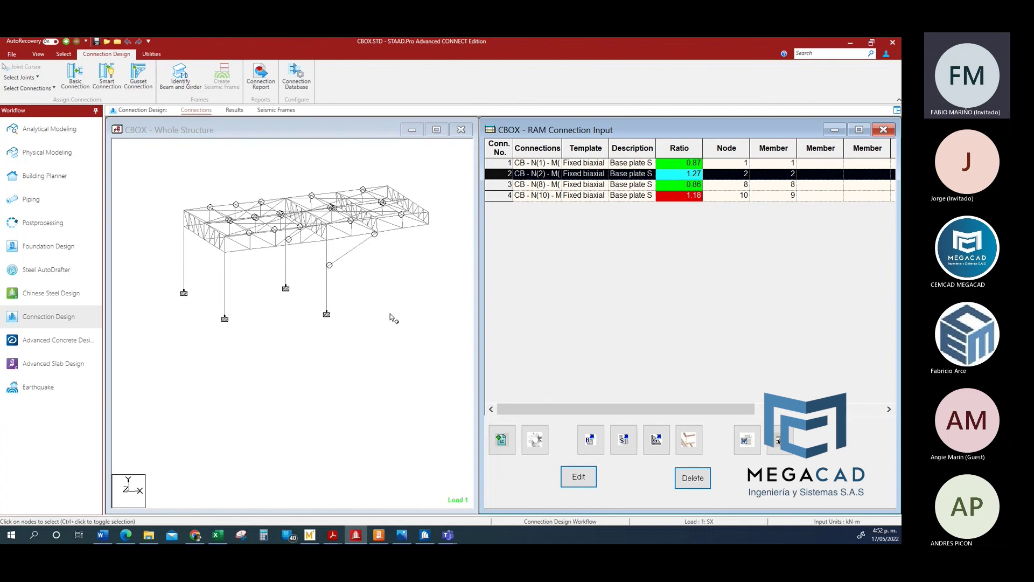
- Go to the steel design settings of the analytical model and view the AISC 360-16 design parameters
{"action": "left_click", "coordinate": [72, 135]}
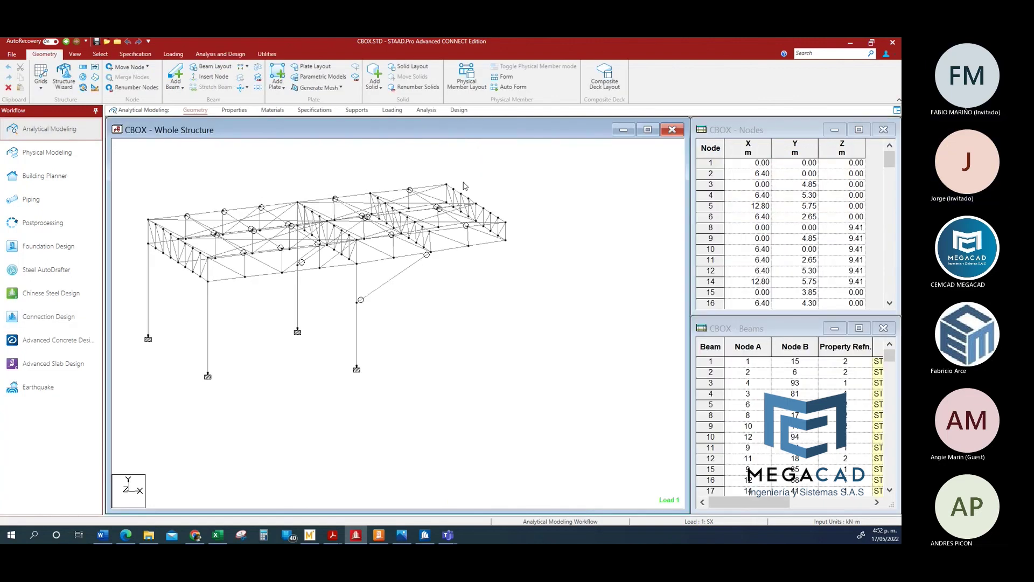
{"action": "left_click", "coordinate": [461, 110]}
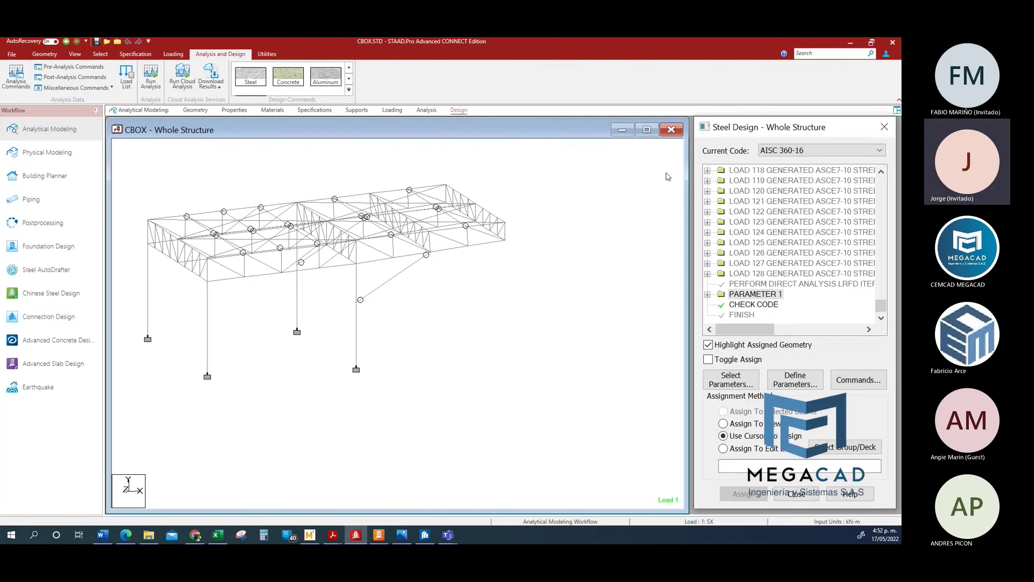
{"action": "left_click", "coordinate": [795, 379]}
{"action": "left_click_drag", "start_coordinate": [564, 178], "coordinate": [481, 80]}
{"action": "left_click", "coordinate": [610, 81]}
- Set the current steel design code of the whole structure to AISC 360-10
{"action": "left_click", "coordinate": [797, 150]}
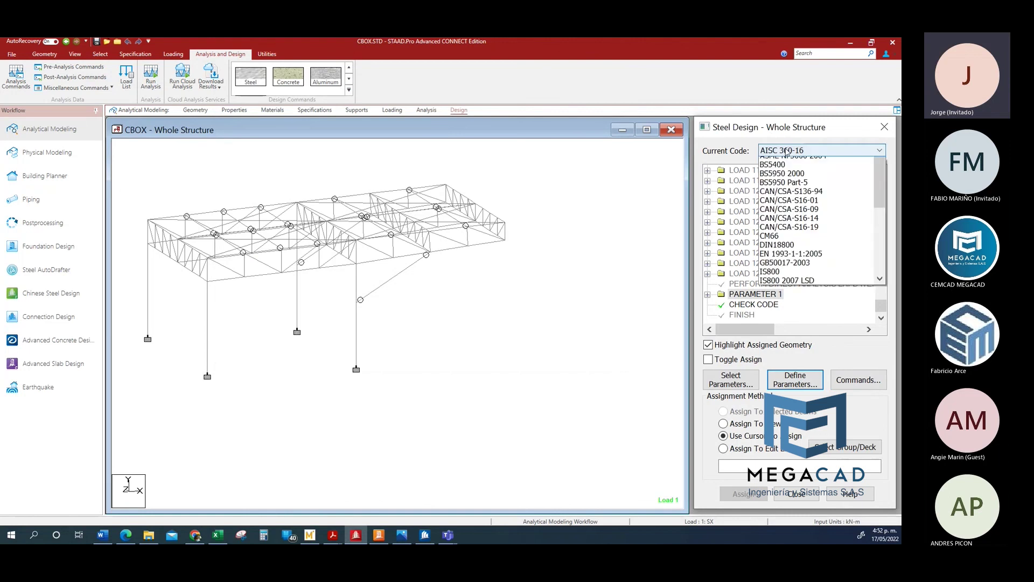
{"action": "scroll", "coordinate": [797, 205], "scroll_direction": "up", "scroll_amount": 2}
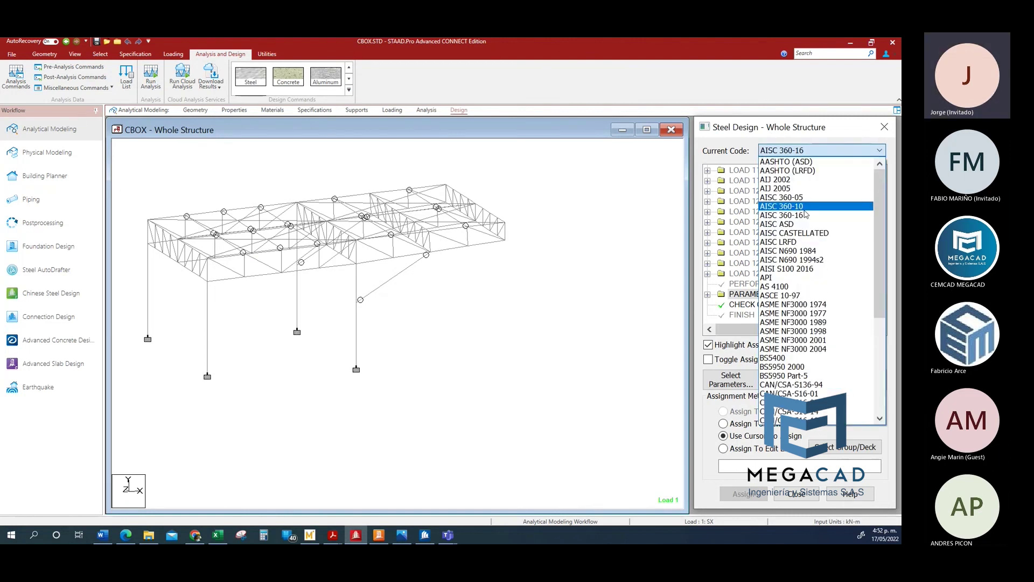
{"action": "left_click", "coordinate": [811, 212]}
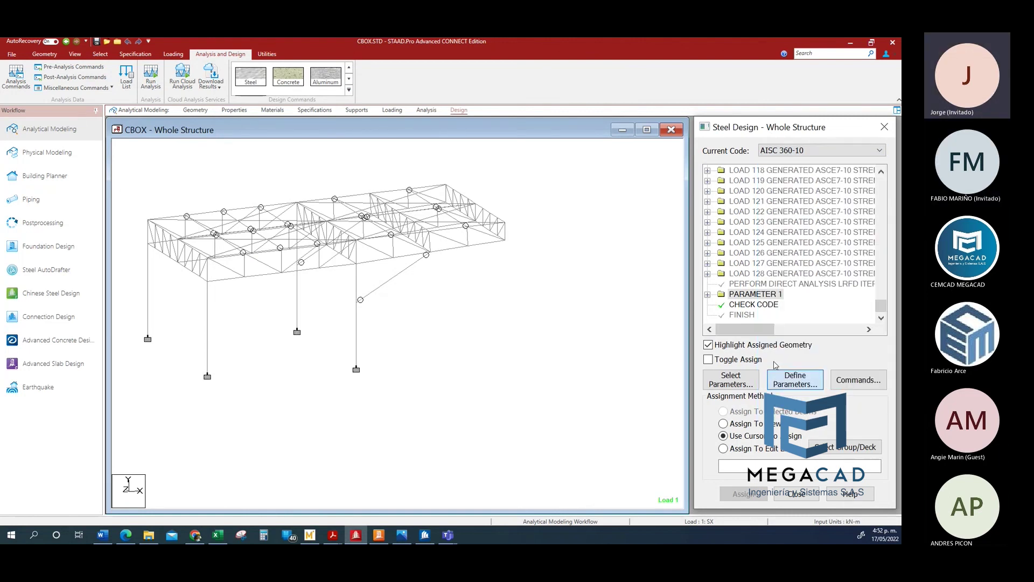
- Examine the AISC 360-10 design parameters UNB and UNT for the unsupported lengths of the bottom and top flanges
{"action": "left_click", "coordinate": [802, 381]}
{"action": "left_click_drag", "start_coordinate": [528, 184], "coordinate": [380, 55]}
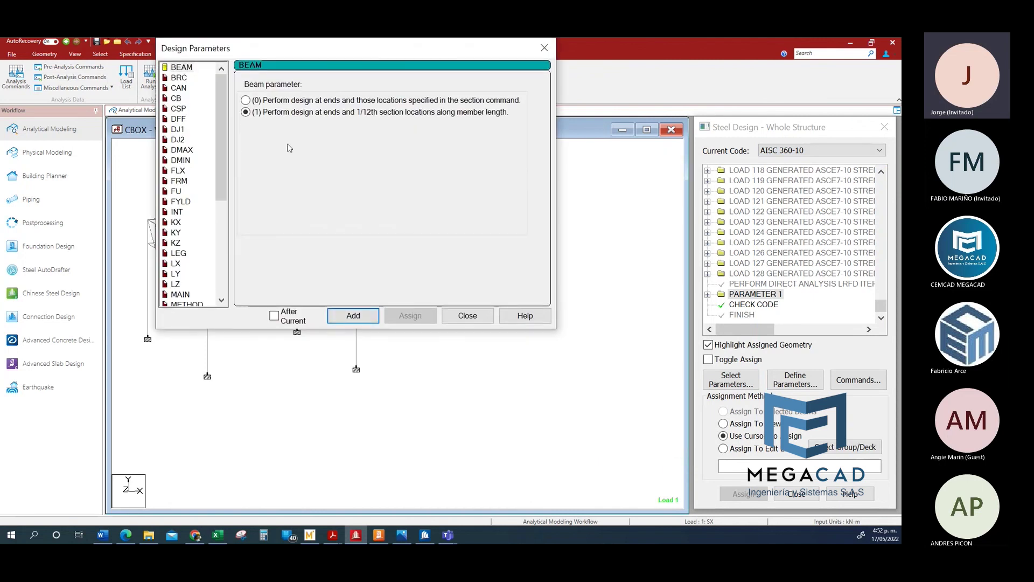
{"action": "left_click_drag", "start_coordinate": [223, 169], "coordinate": [223, 264]}
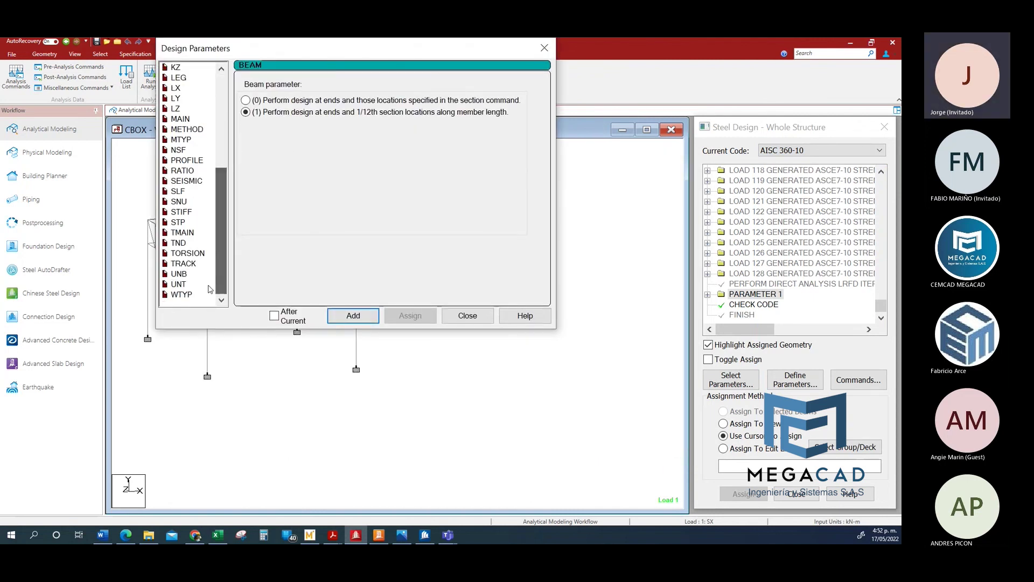
{"action": "left_click", "coordinate": [178, 274]}
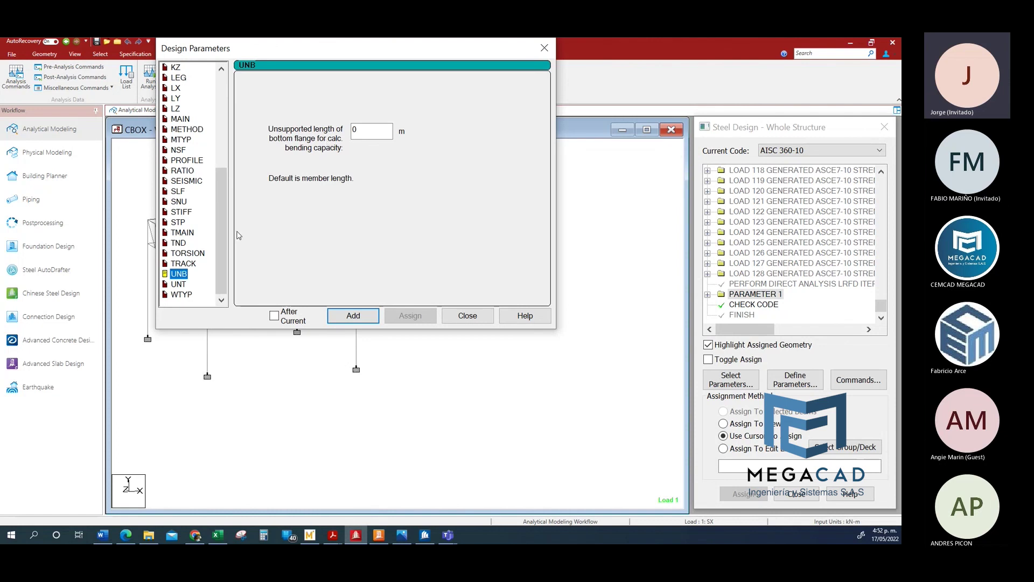
{"action": "key", "text": "Down"}
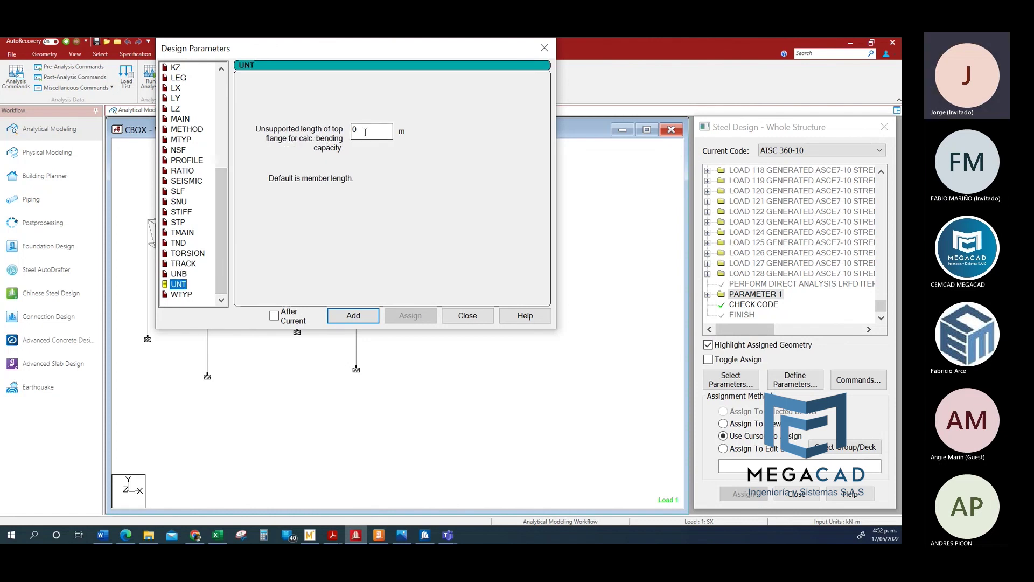
{"action": "left_click", "coordinate": [186, 275]}
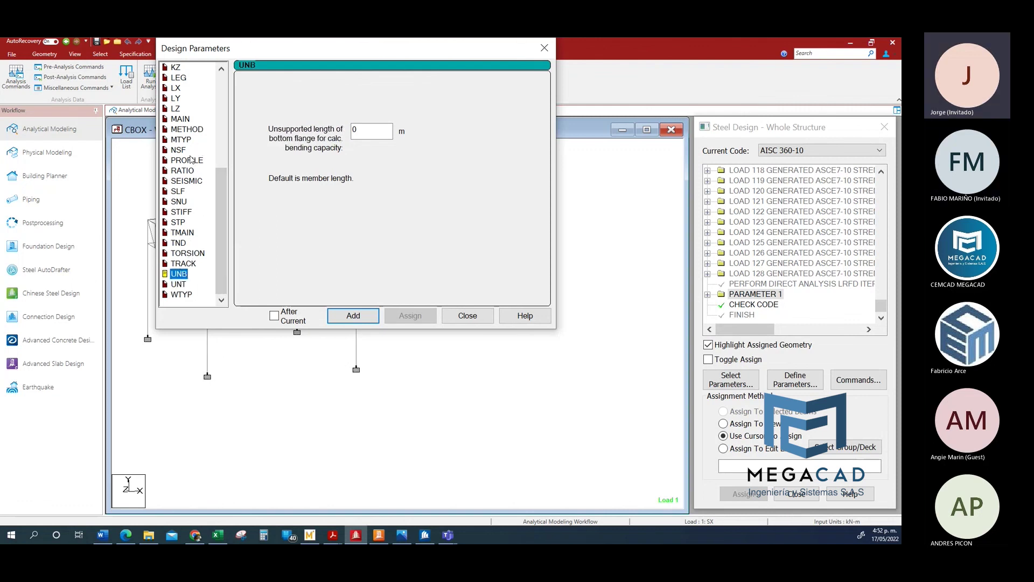
- Review the FRM moment frame, FYLD yield strength and FLX torsional buckling restraint options among the design parameters
{"action": "scroll", "coordinate": [191, 160], "scroll_direction": "up", "scroll_amount": 6}
{"action": "scroll", "coordinate": [192, 160], "scroll_direction": "down", "scroll_amount": 6}
{"action": "scroll", "coordinate": [200, 170], "scroll_direction": "up", "scroll_amount": 2}
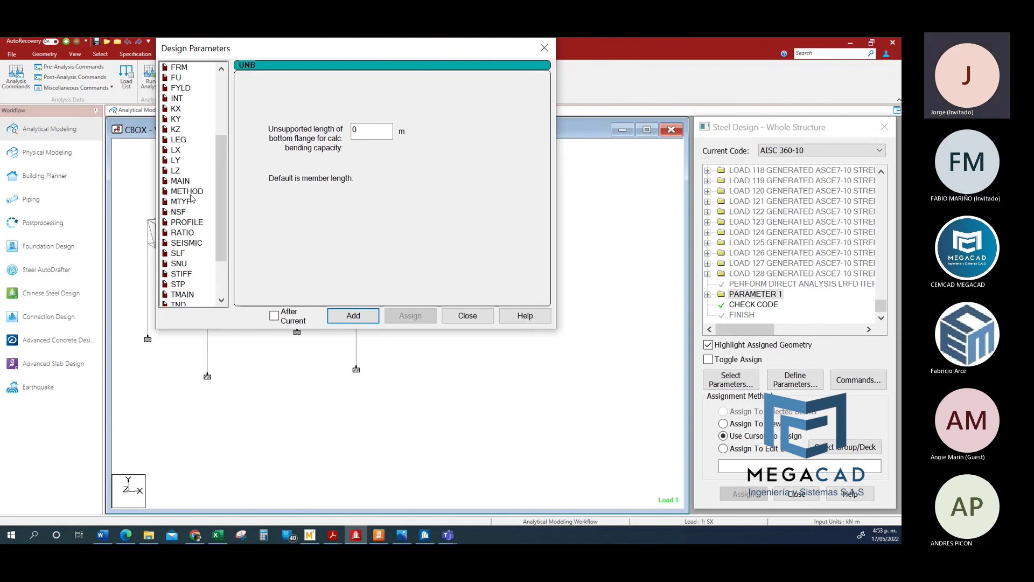
{"action": "scroll", "coordinate": [187, 143], "scroll_direction": "up", "scroll_amount": 1}
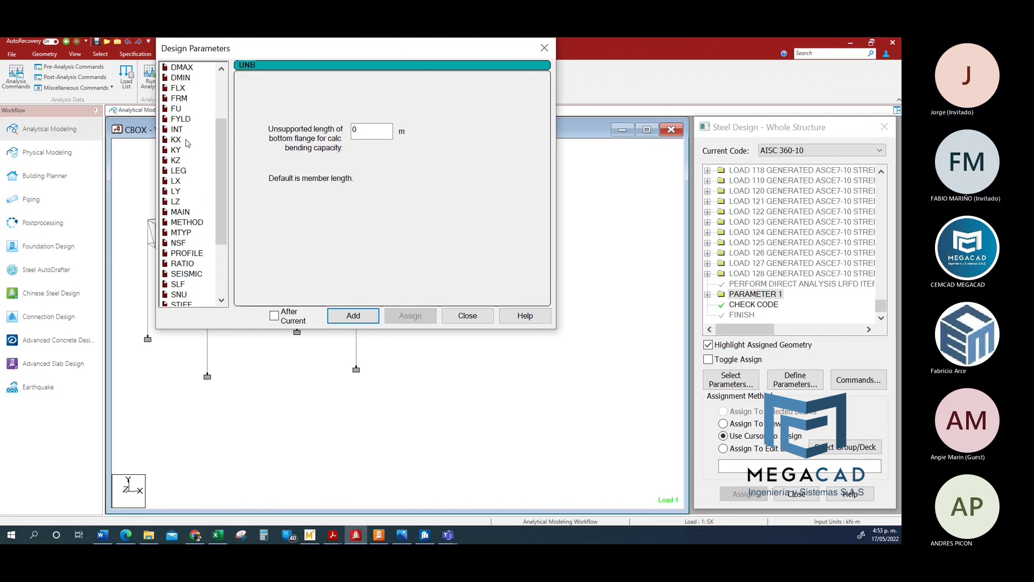
{"action": "left_click", "coordinate": [189, 101]}
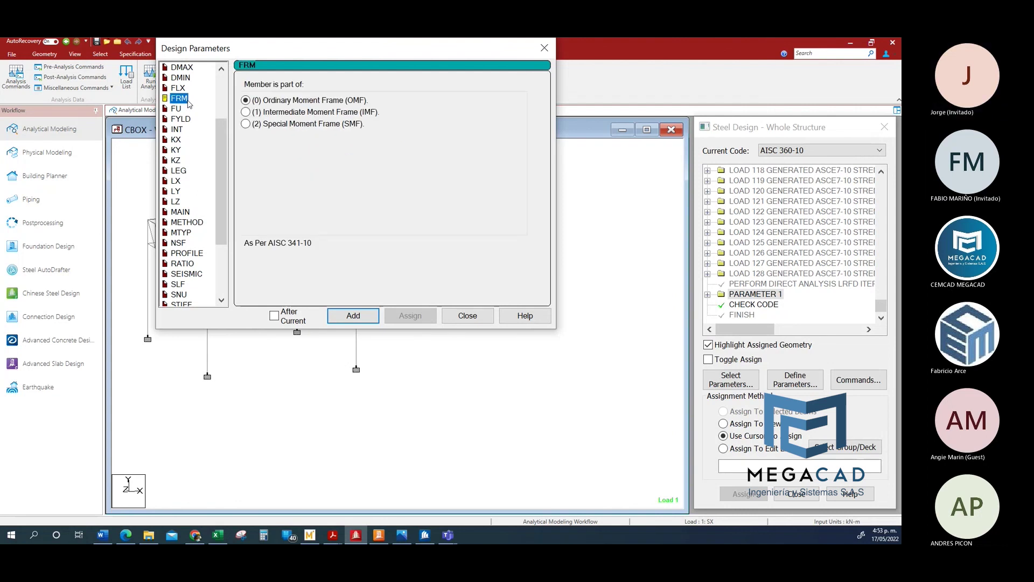
{"action": "left_click", "coordinate": [186, 119]}
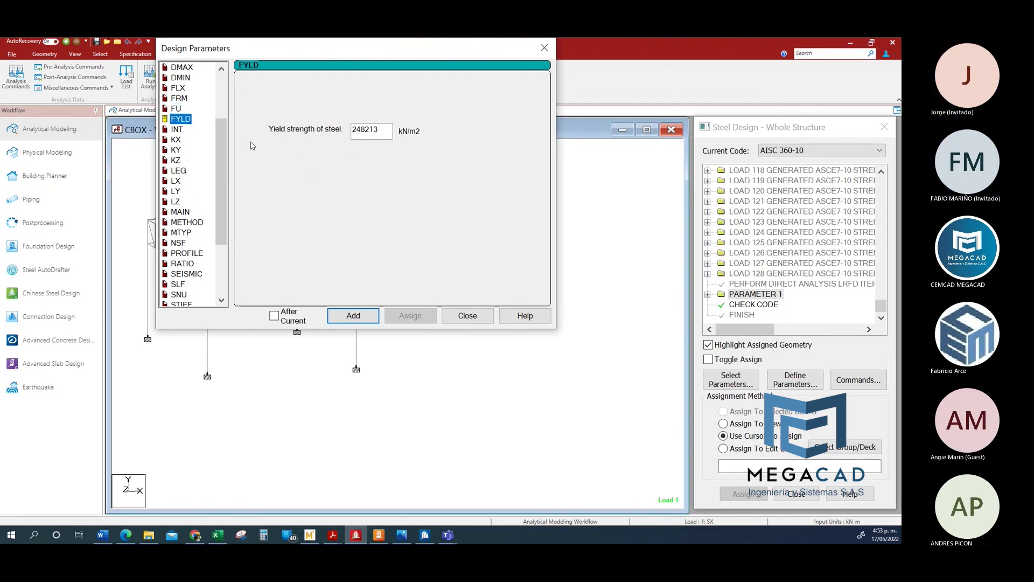
{"action": "left_click", "coordinate": [183, 98]}
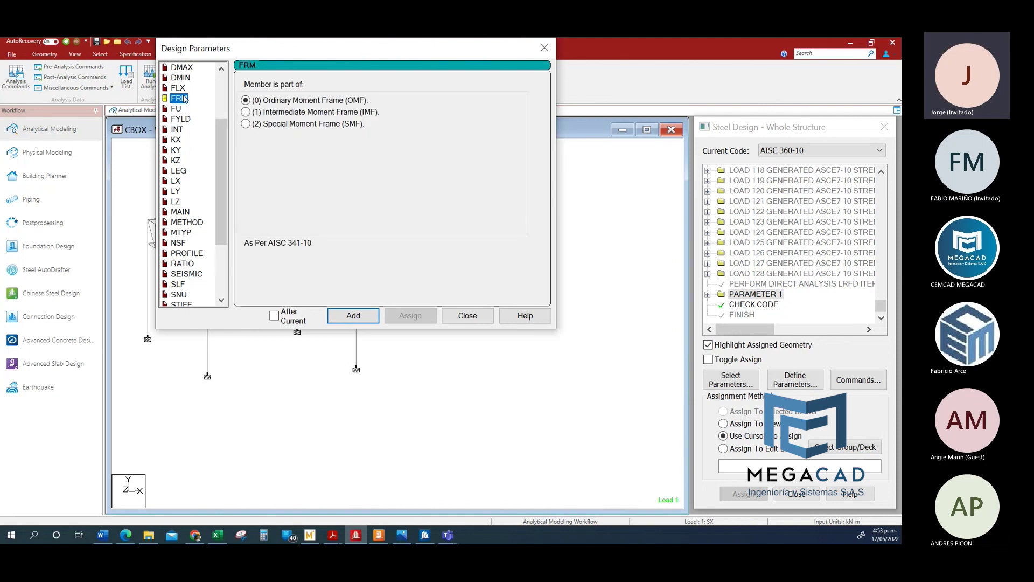
{"action": "left_click", "coordinate": [181, 89]}
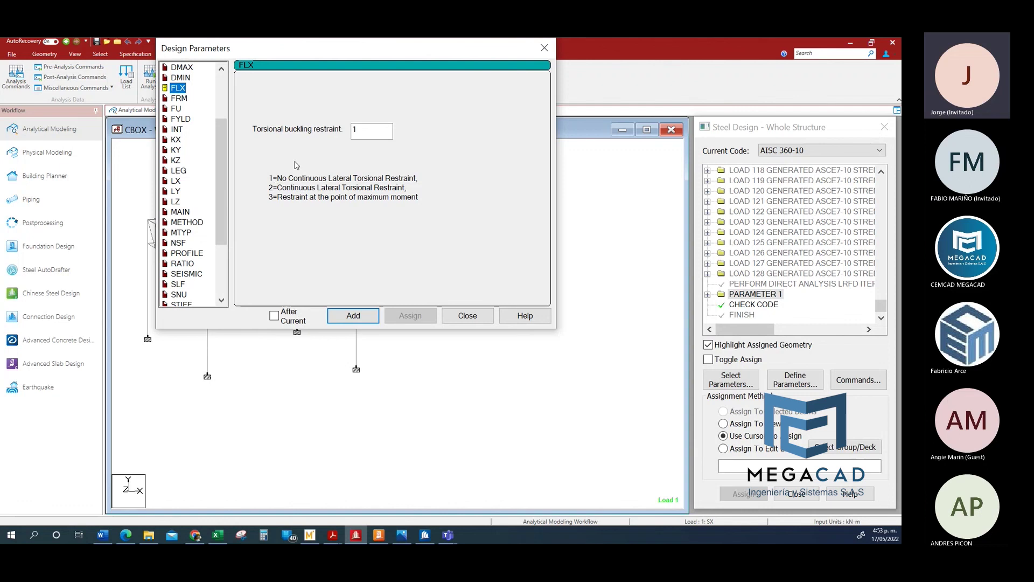
- Check the TORSION parameter's Design Guide 9 options, and leave the design parameters without adding any
{"action": "left_click_drag", "start_coordinate": [221, 179], "coordinate": [218, 228]}
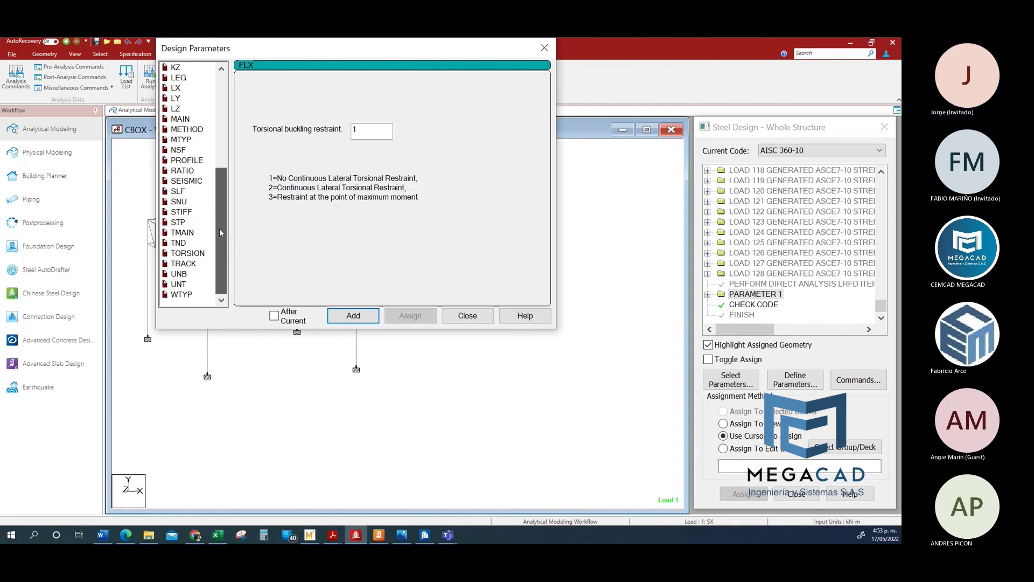
{"action": "left_click", "coordinate": [193, 252]}
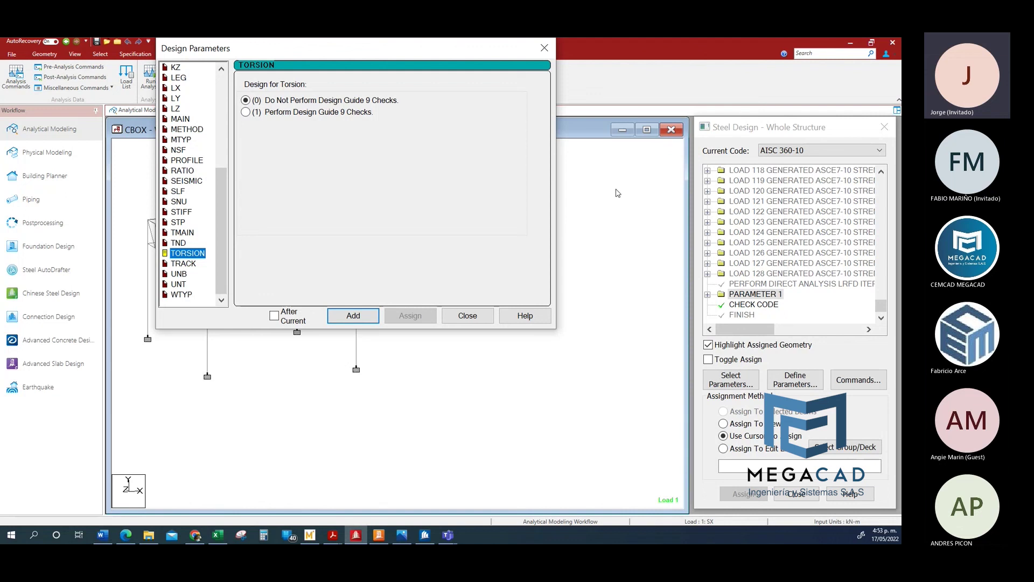
{"action": "left_click", "coordinate": [467, 314]}
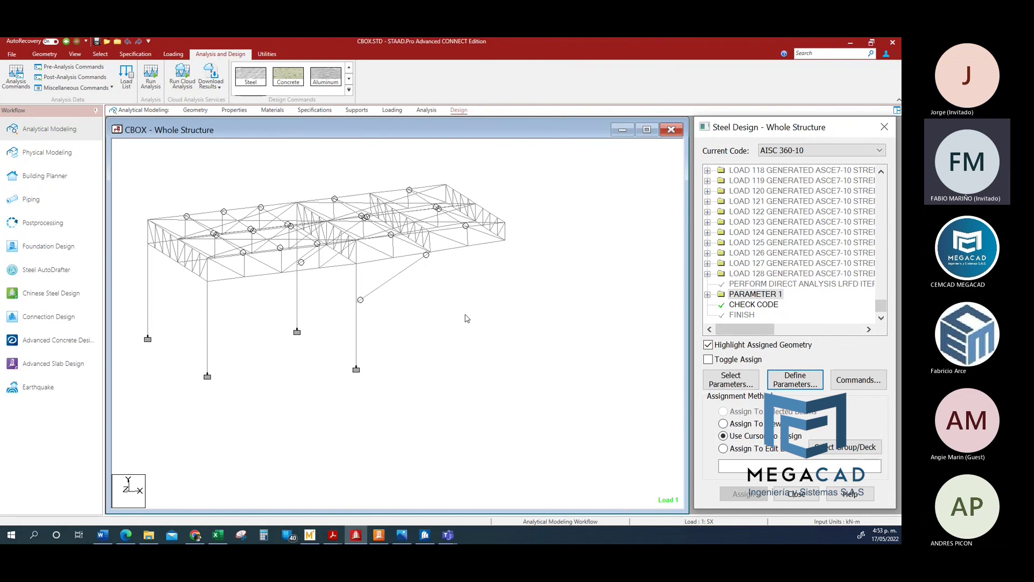